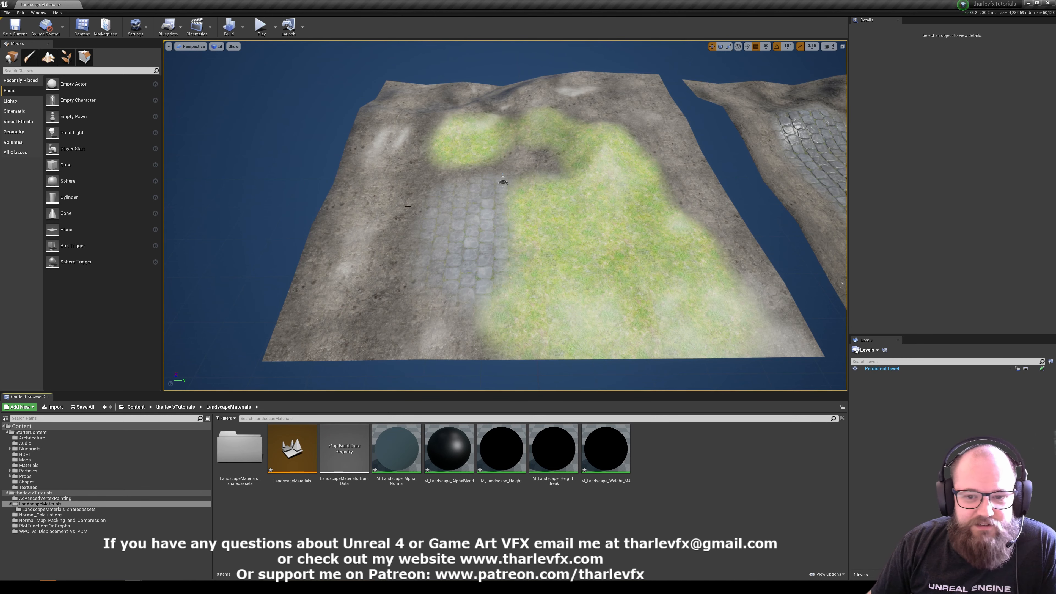
click(276, 152)
mouse_move(519, 236)
right_down()
mouse_move(599, 235)
mouse_move(512, 233)
right_up()
right_drag(328, 204, 361, 214)
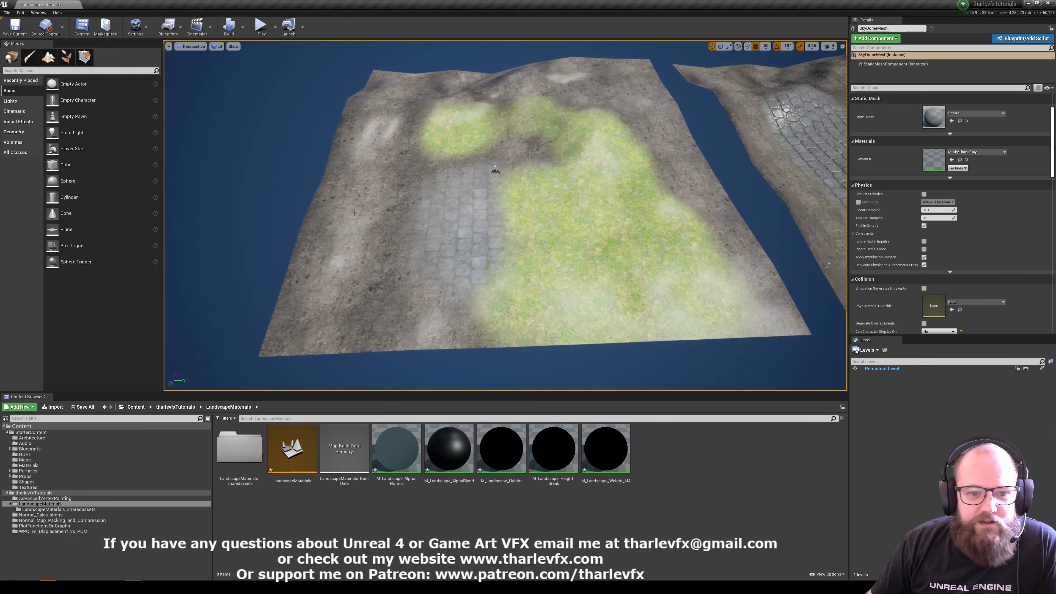
click(48, 57)
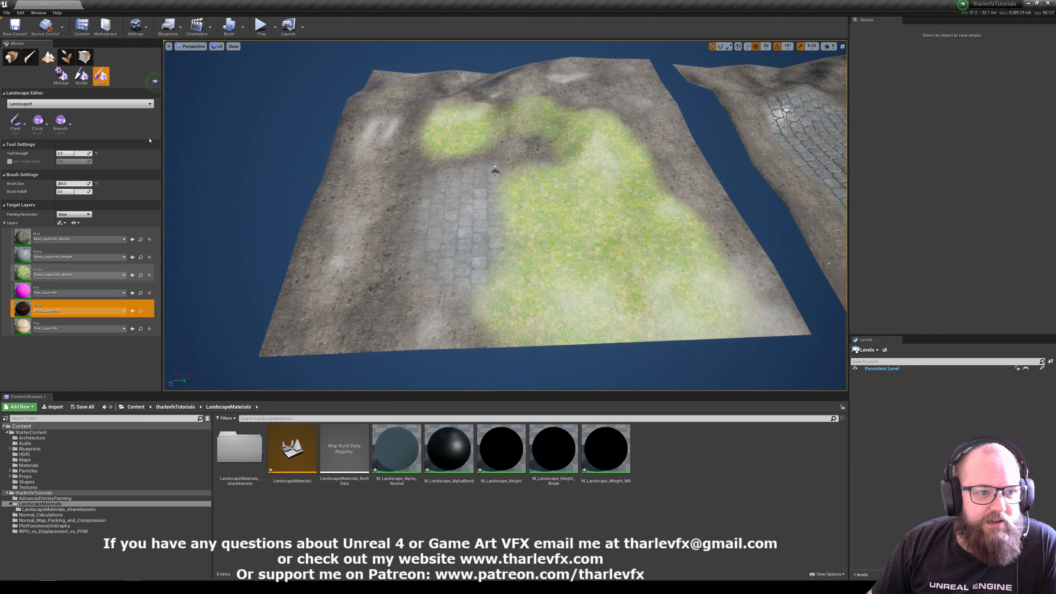
click(70, 77)
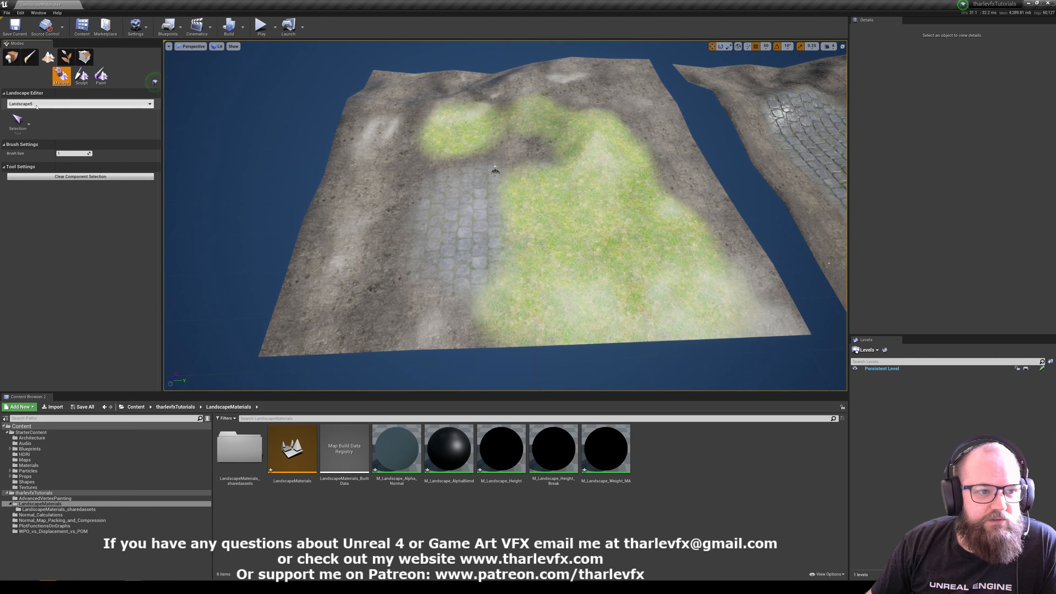
click(83, 105)
click(55, 8)
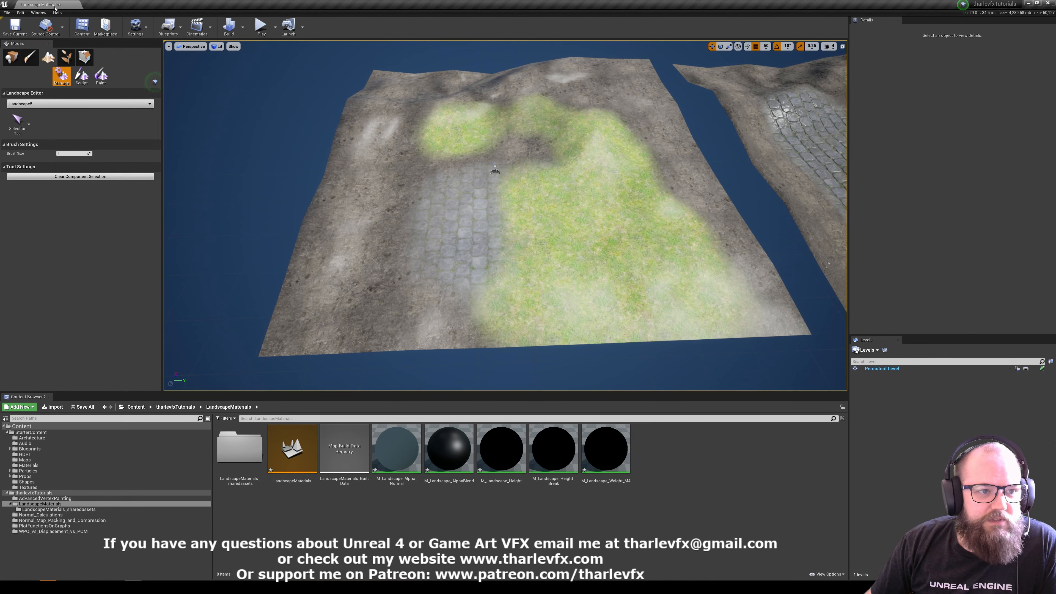
Create a new level from the Default template, saving the LandscapeMaterials level when leaving it
click(7, 13)
click(25, 25)
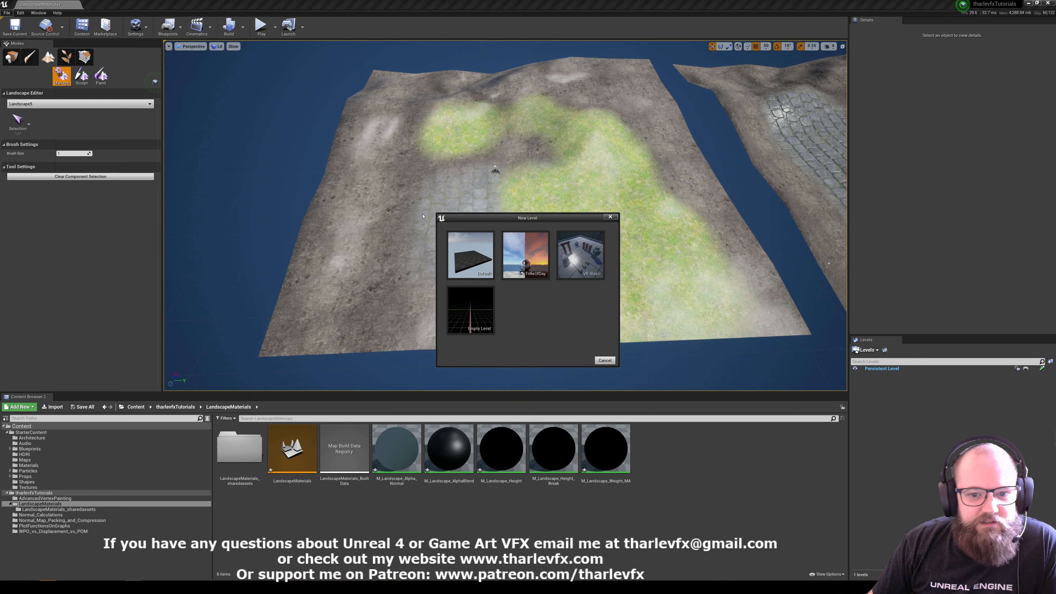
click(477, 266)
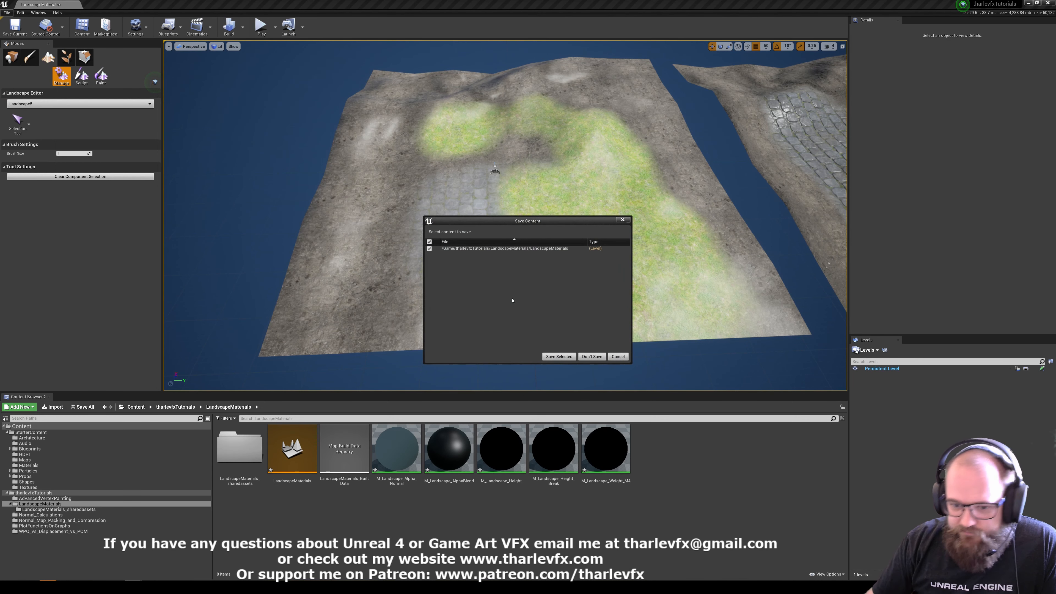
click(559, 357)
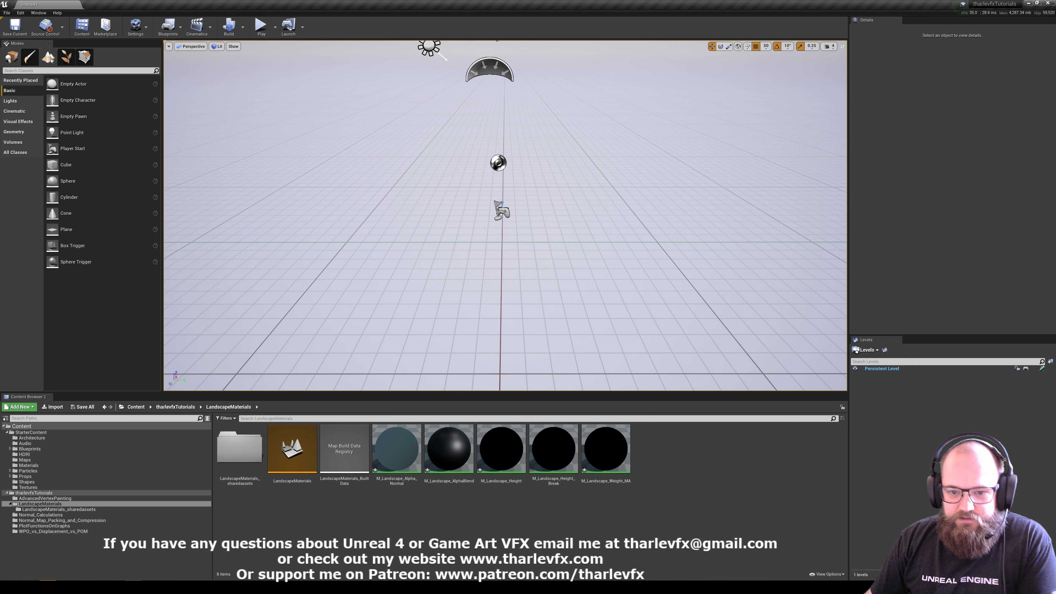
Begin a new landscape and set its section size to 7x7 Quads after trying a much larger section size
click(49, 58)
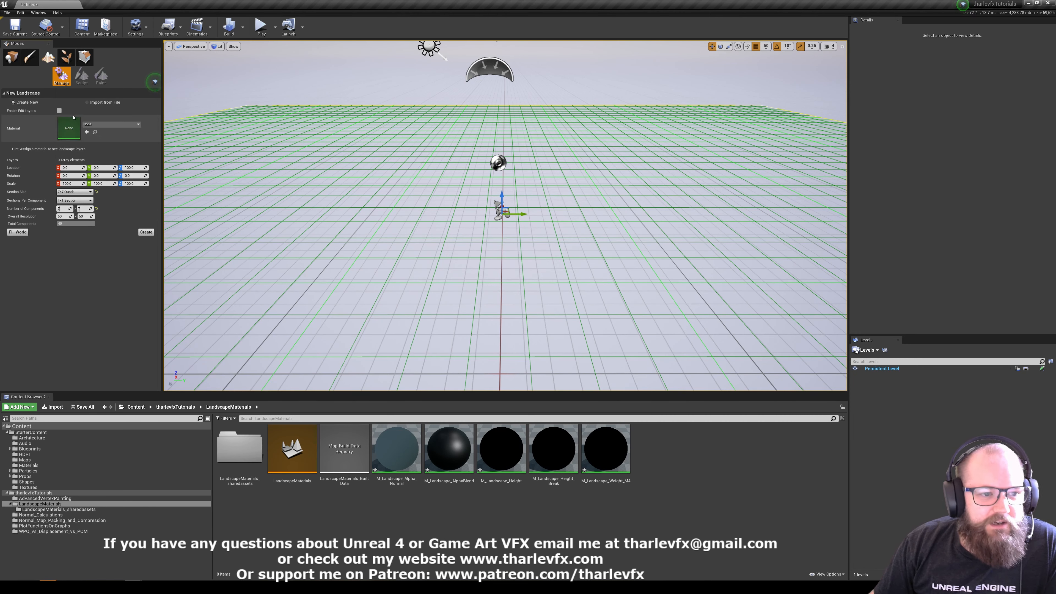
click(74, 192)
click(78, 236)
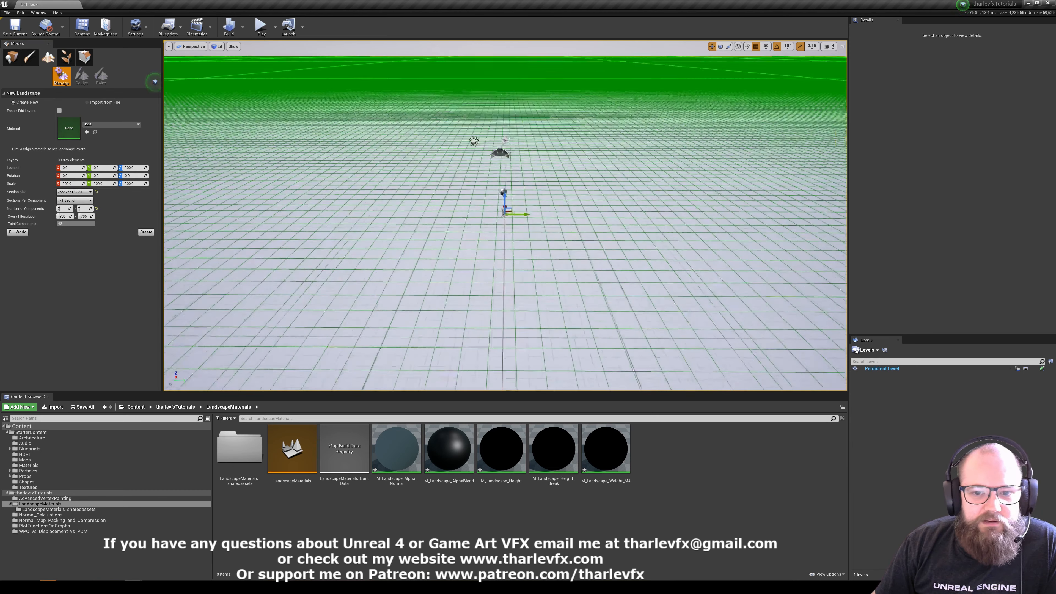
click(74, 192)
click(75, 199)
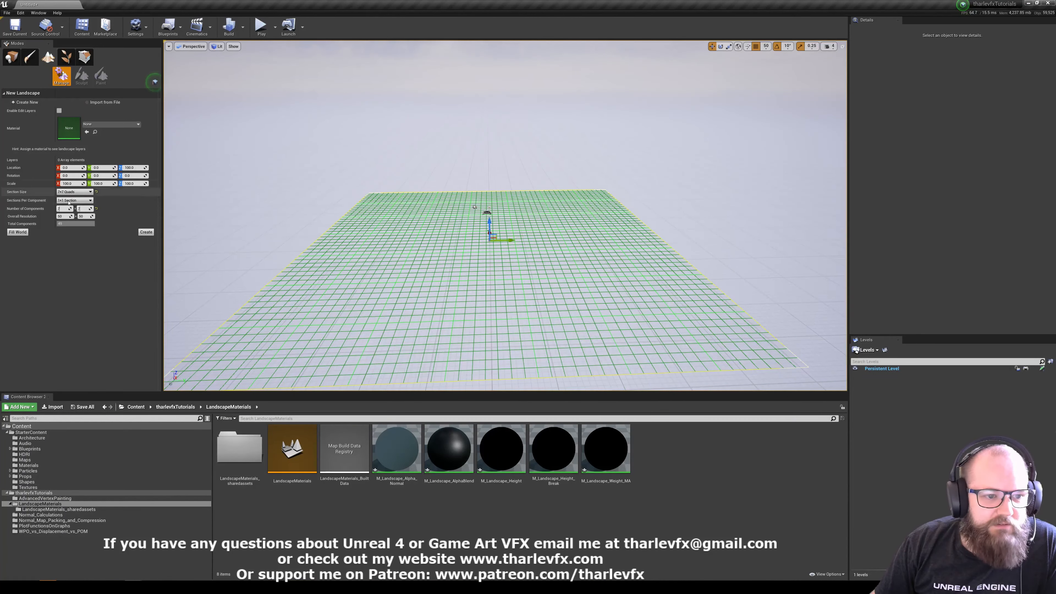
Compare 2x2 Sections with 1x1 Section per component on the landscape preview, settling on 1x1 Section
click(77, 200)
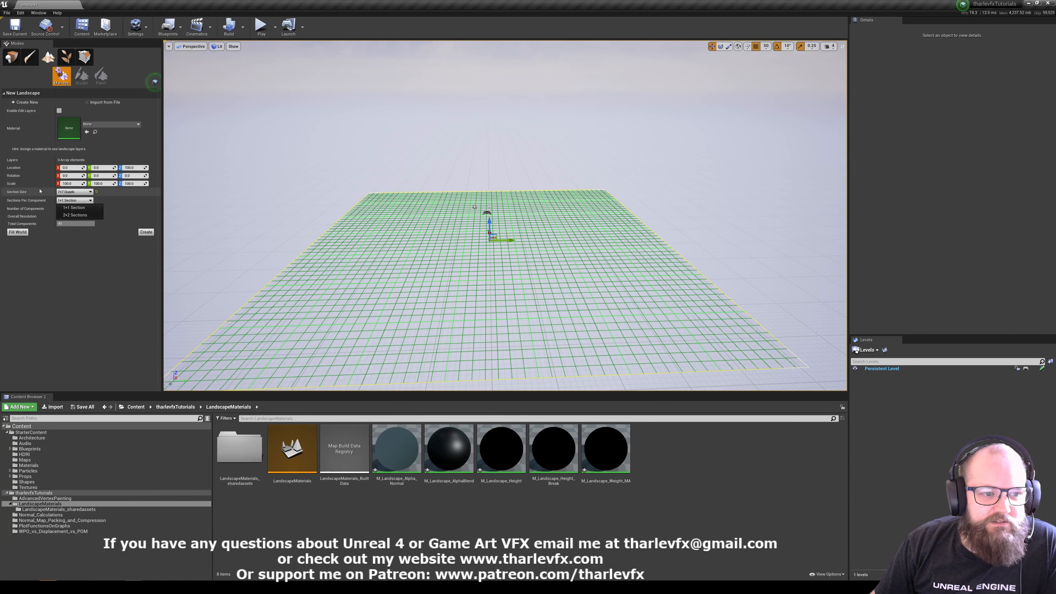
click(75, 215)
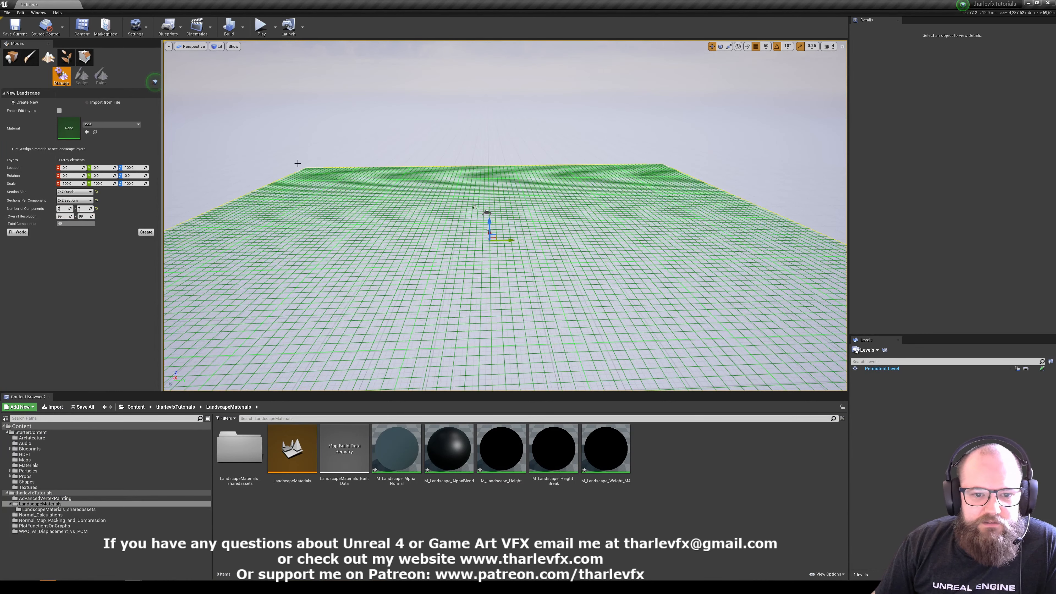
right_drag(297, 163, 297, 200)
right_drag(422, 232, 420, 236)
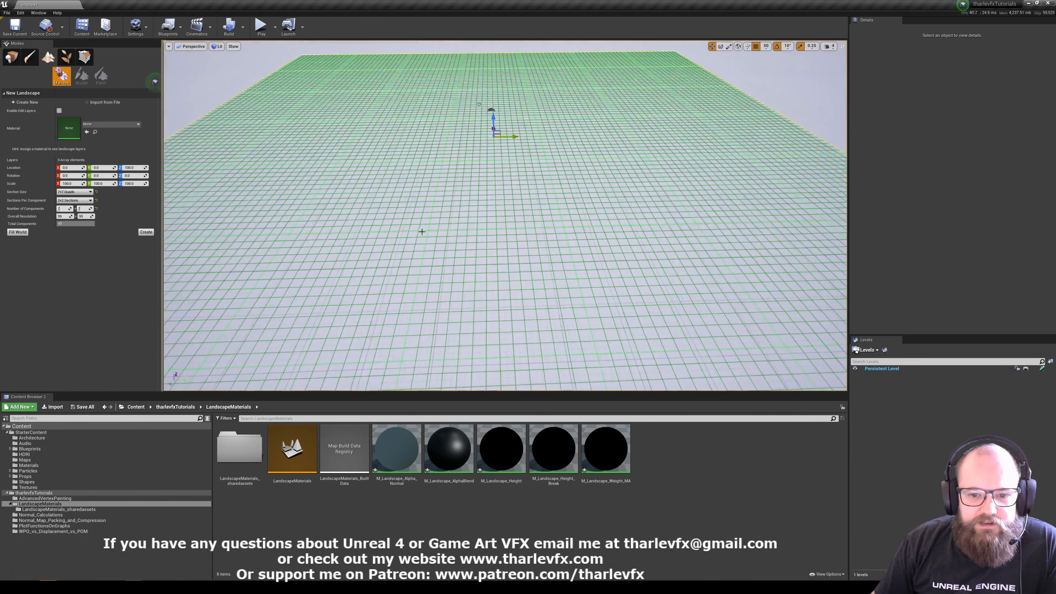
click(75, 201)
click(75, 207)
click(74, 200)
click(75, 215)
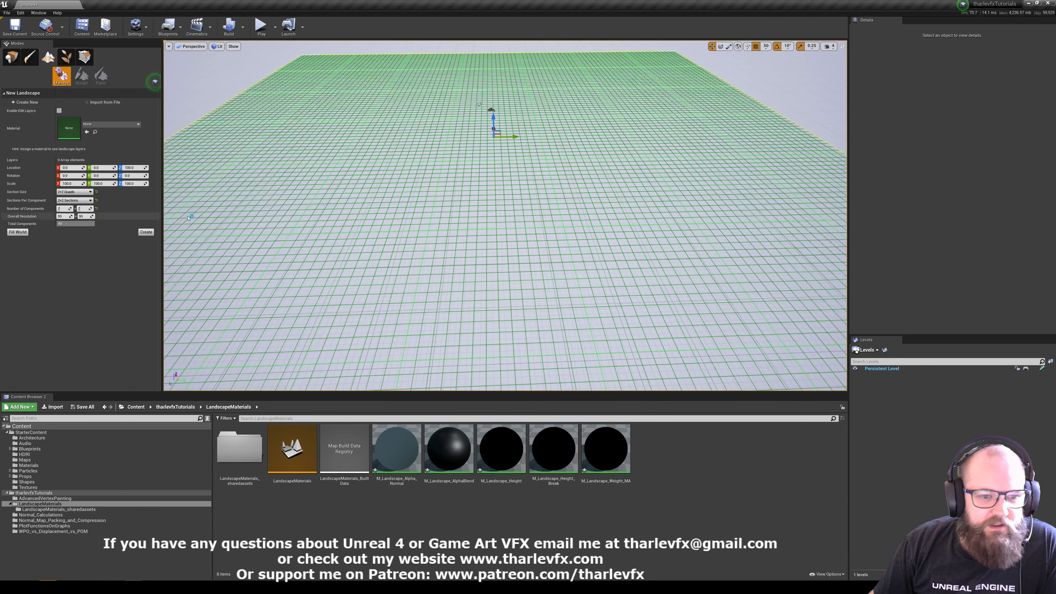
click(78, 200)
click(83, 207)
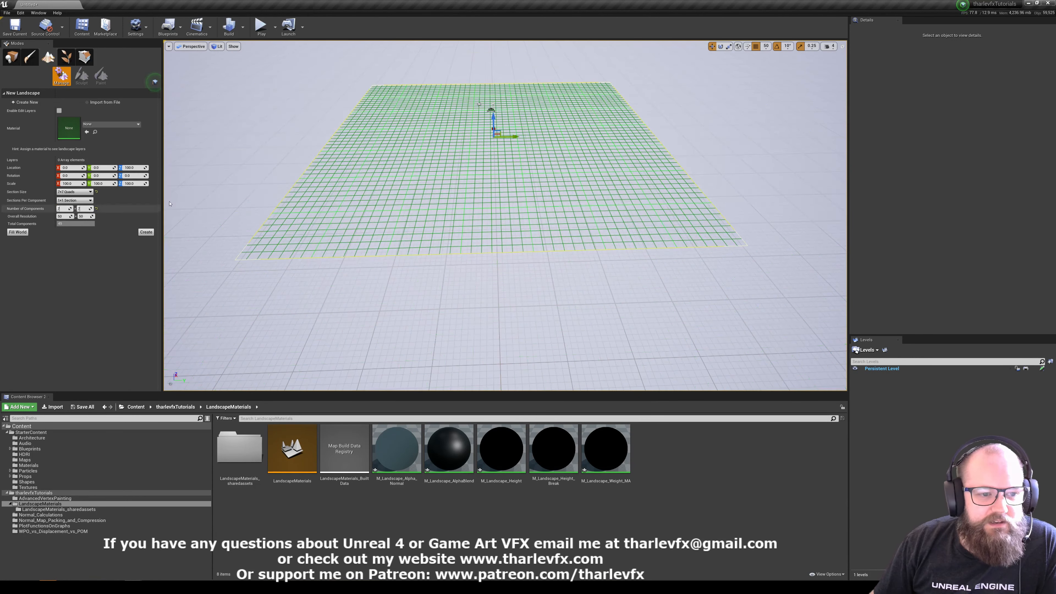
Try a number of components of 2 by 2 for the new landscape
click(62, 208)
text(2)
key(Tab)
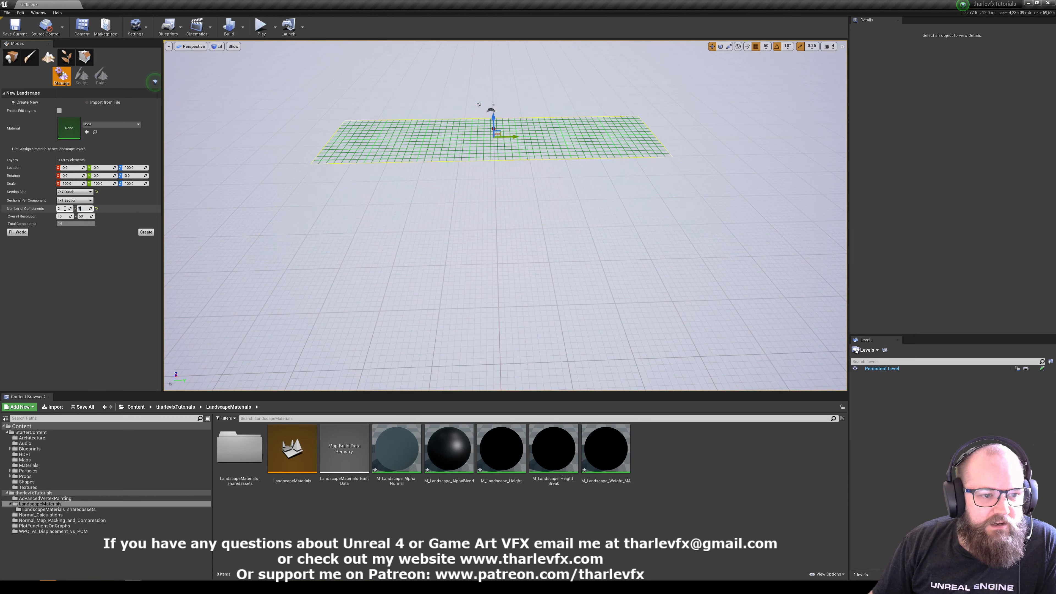
text(2)
key(Tab)
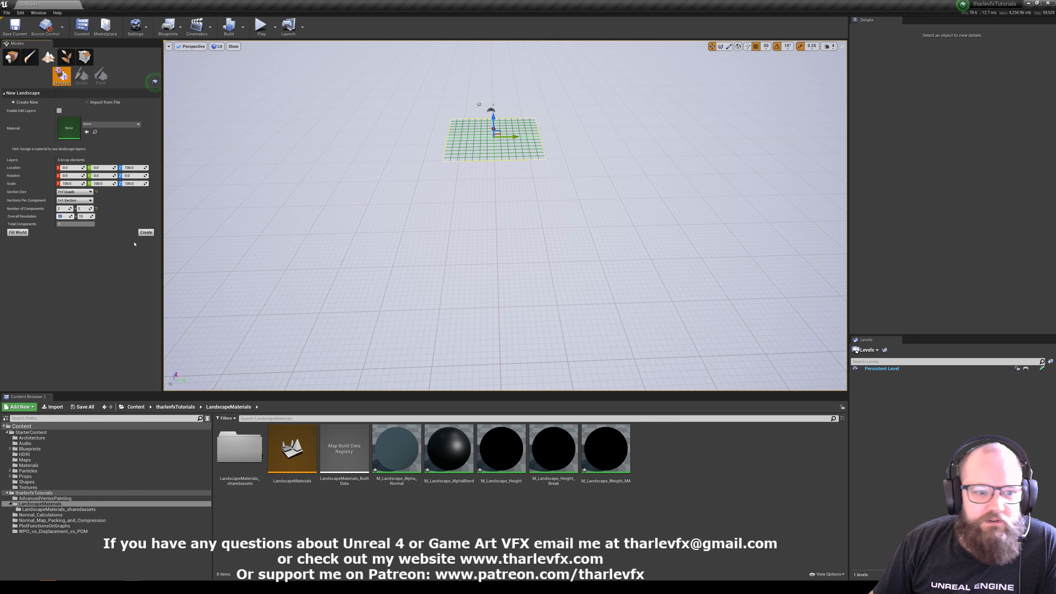
Set the landscape's number of components to 5 by 5 and create the landscape
text(5)
key(Tab)
text(5)
key(Tab)
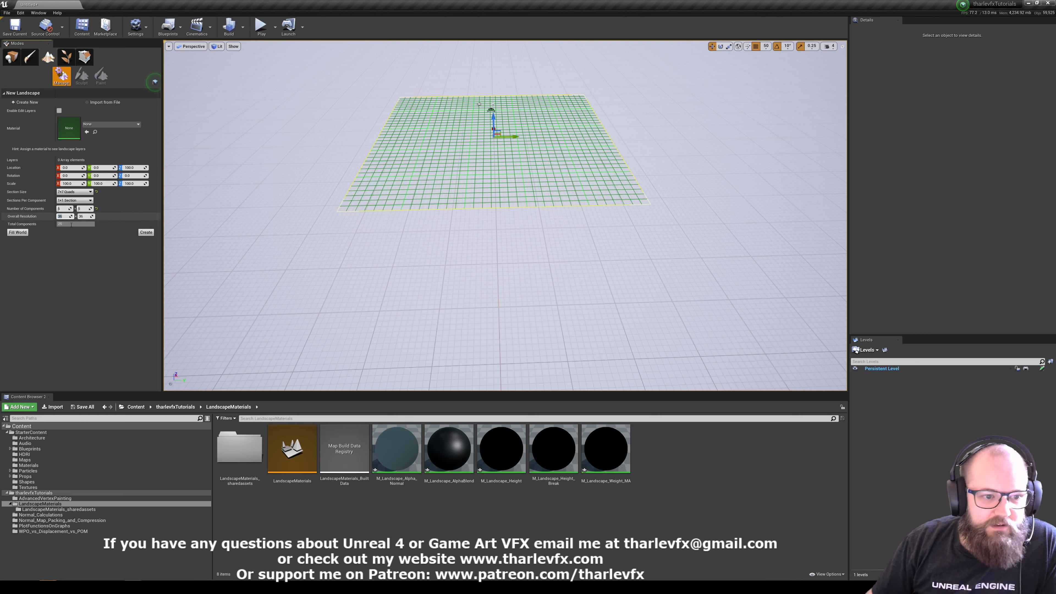
click(146, 233)
key(w)
mouse_move(540, 219)
right_down()
mouse_move(540, 188)
mouse_move(540, 219)
right_up()
key(s)
Leave landscape editing and examine the new landscape's checkered surface and component layout from several angles
click(12, 58)
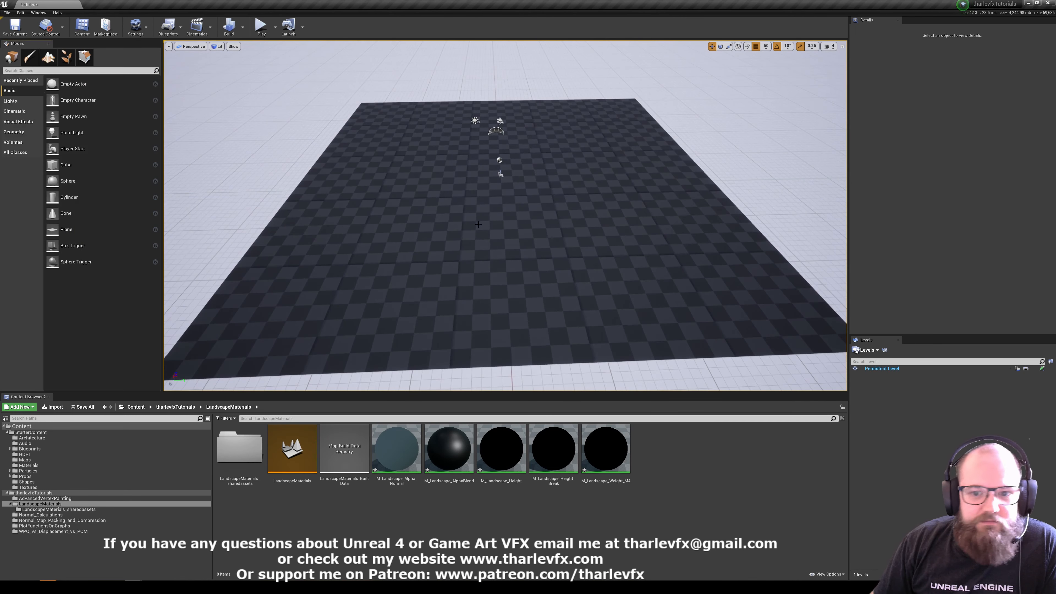
mouse_move(358, 188)
right_down()
mouse_move(411, 145)
mouse_move(404, 150)
right_up()
key(w)
right_drag(682, 158, 682, 224)
key(w)
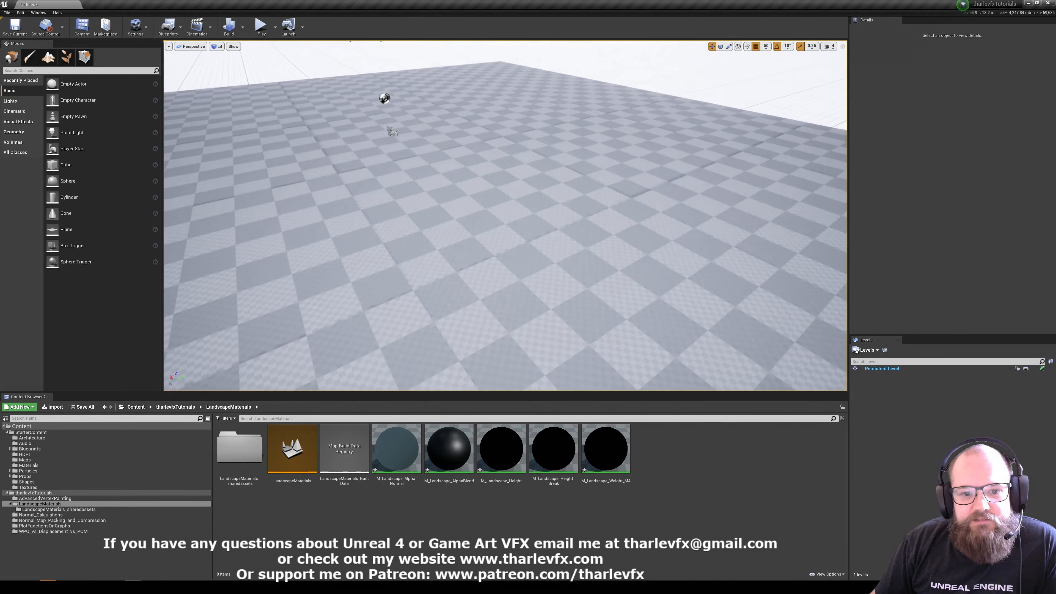
right_drag(411, 173, 391, 183)
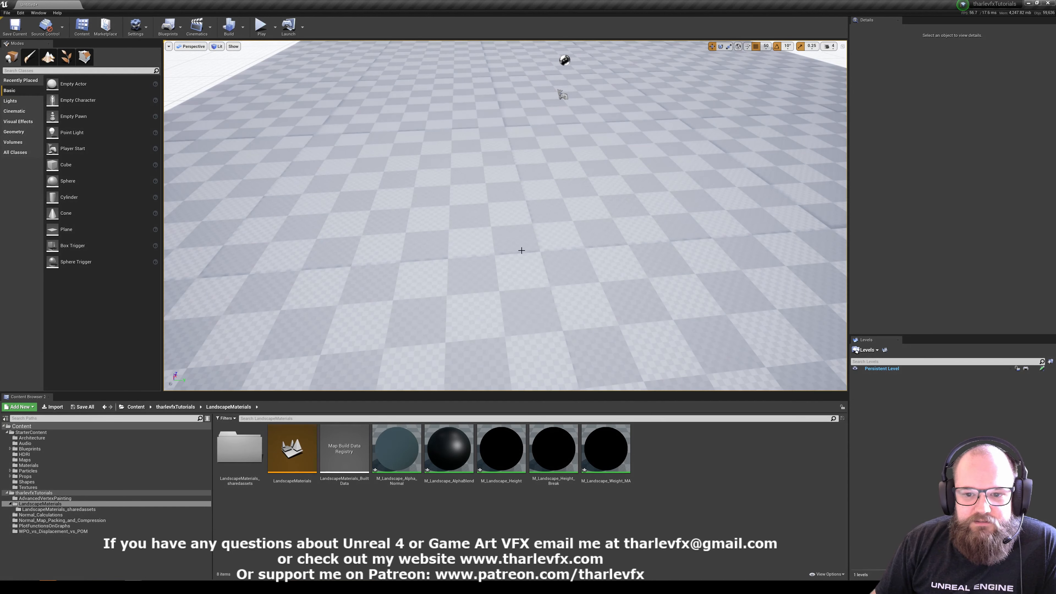
key(s)
right_drag(572, 206, 601, 218)
key(w)
Build the level and close the Message Log
click(232, 30)
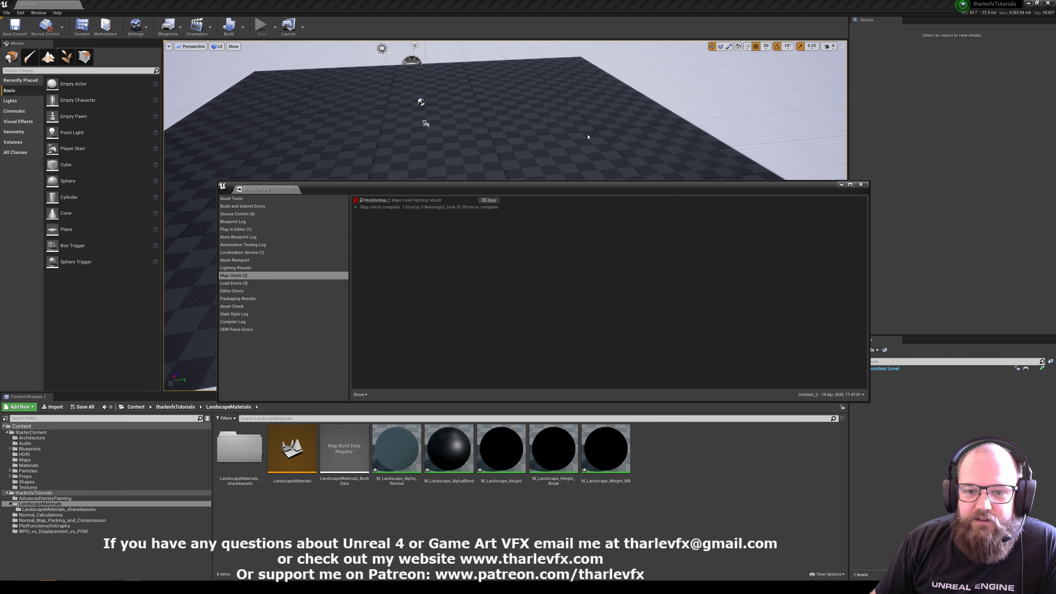
click(861, 185)
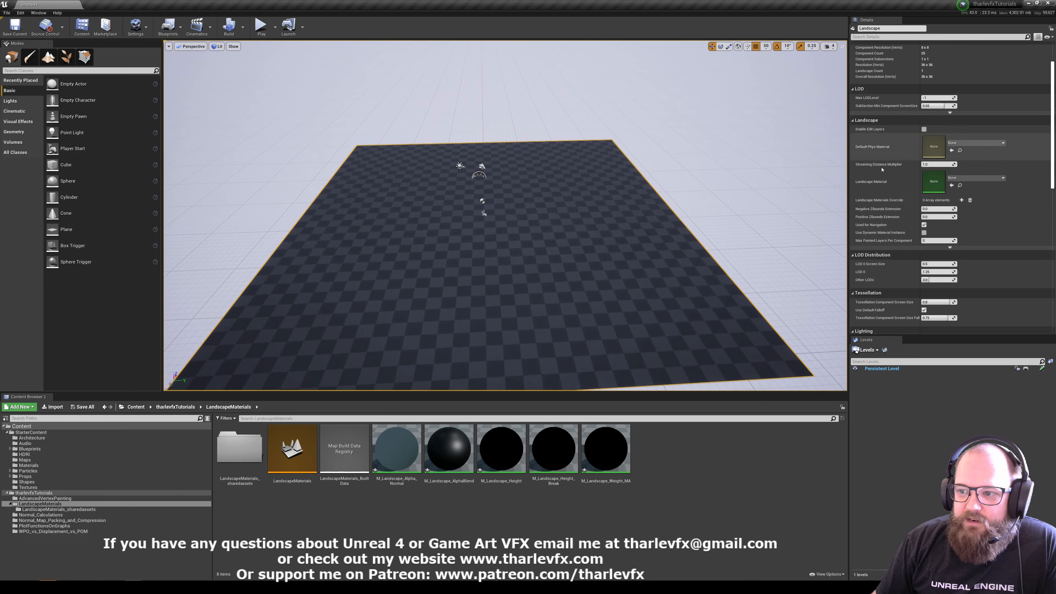
Filter the landscape's properties for "cast" and check its Static Shadow option
click(897, 37)
text(casrt)
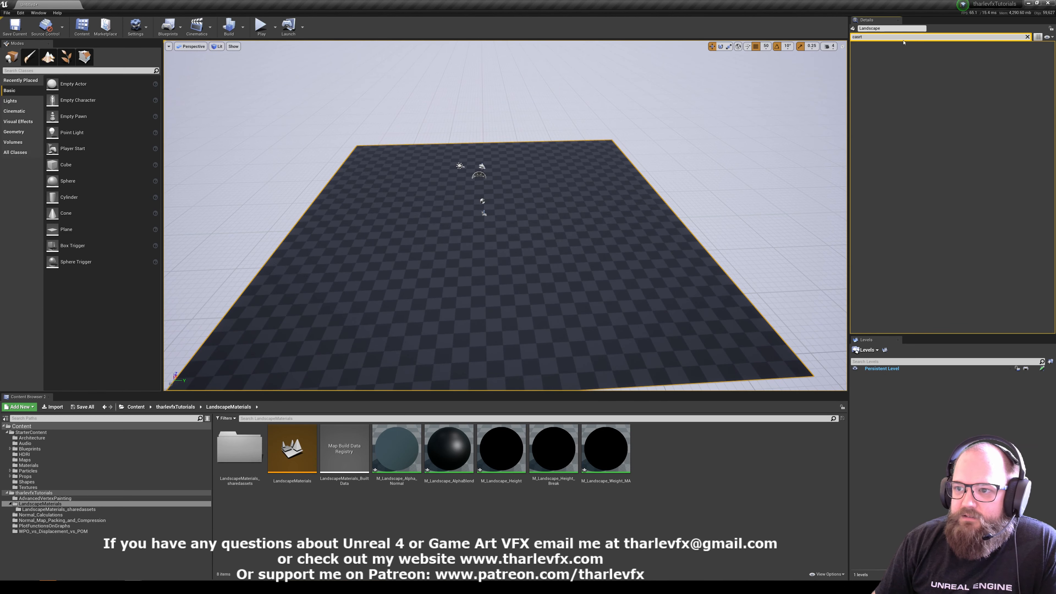
key(BackSpace)
key(BackSpace)
text(t)
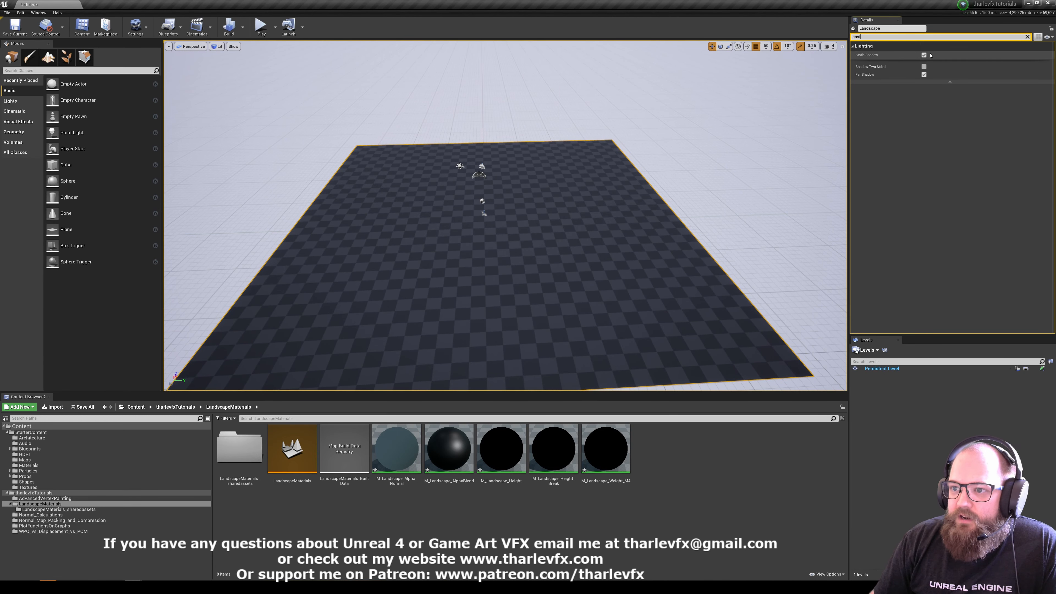
click(924, 55)
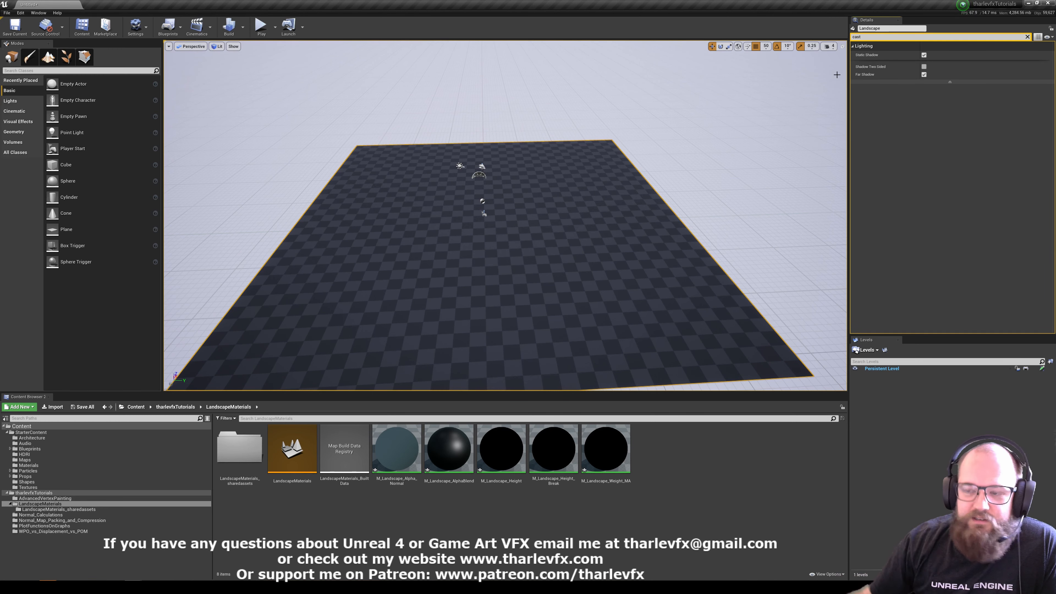
Return to landscape editing and use the Sculpt tool to raise a small area in the landscape's right half
click(648, 141)
key(w)
mouse_move(649, 141)
right_down()
mouse_move(667, 159)
mouse_move(648, 183)
right_up()
key(s)
click(48, 58)
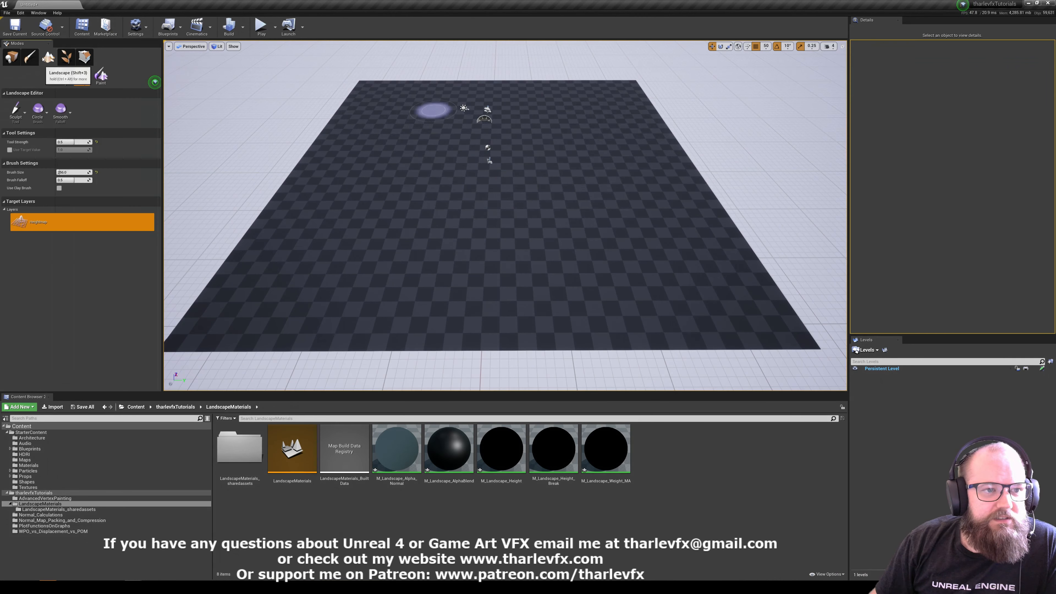
click(15, 111)
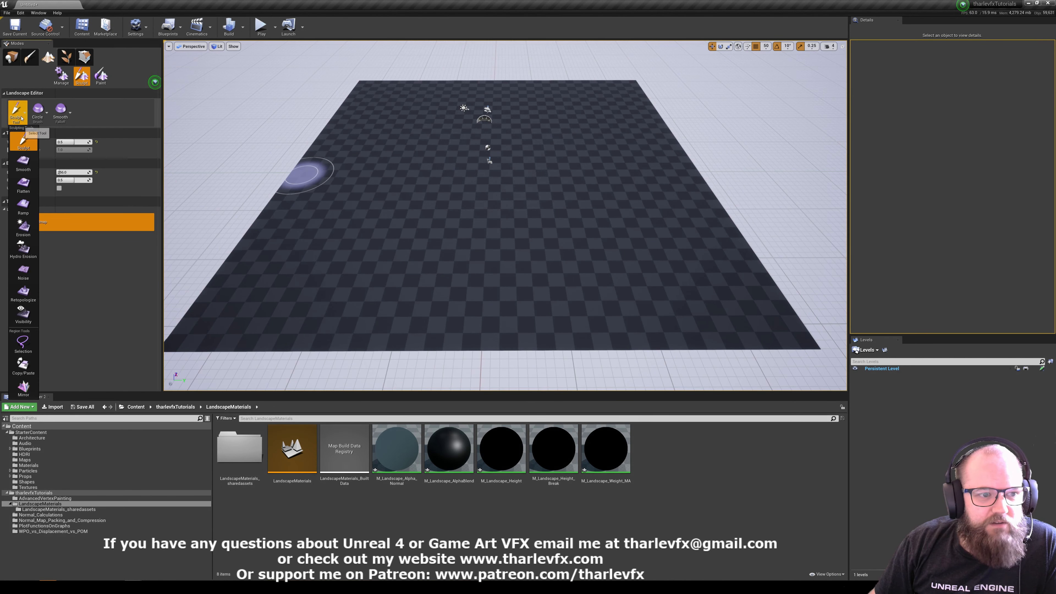
click(23, 144)
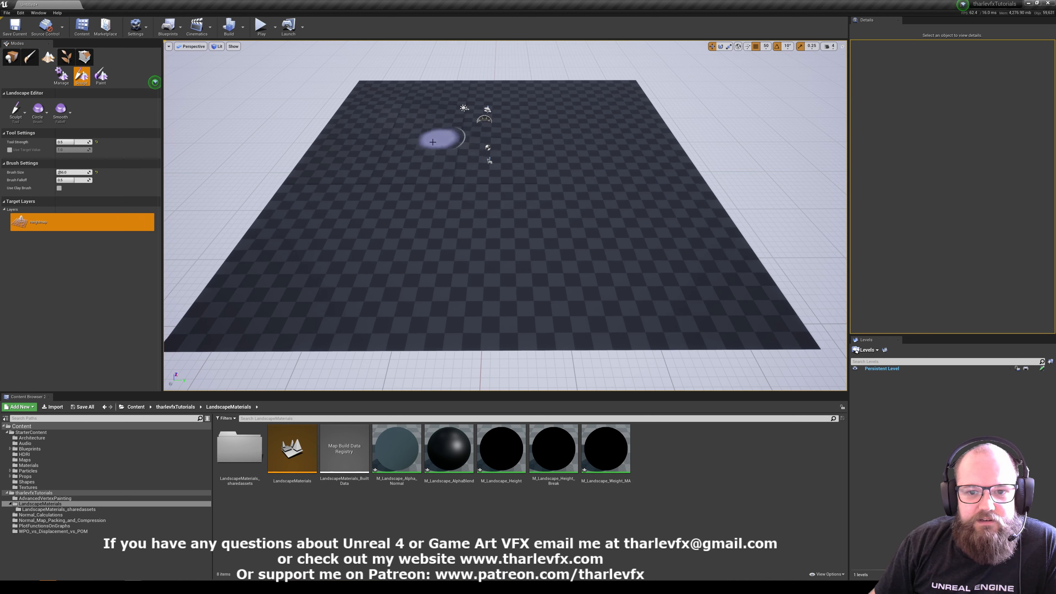
drag(597, 170, 539, 158)
right_drag(539, 157, 539, 158)
key(w)
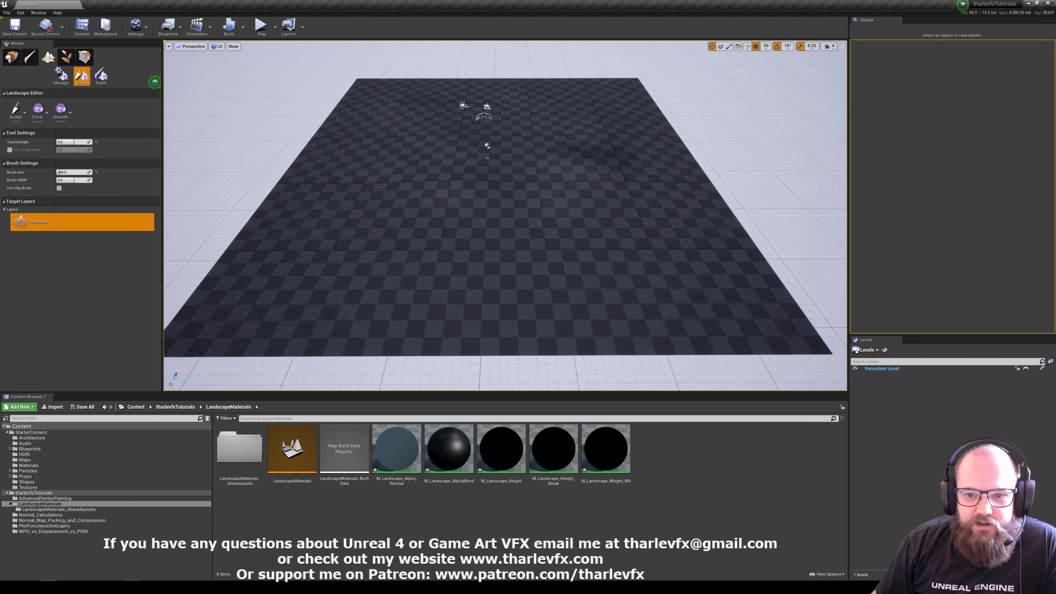
Set the sculpting brush size to 512 and raise the tool strength
click(68, 172)
text(512)
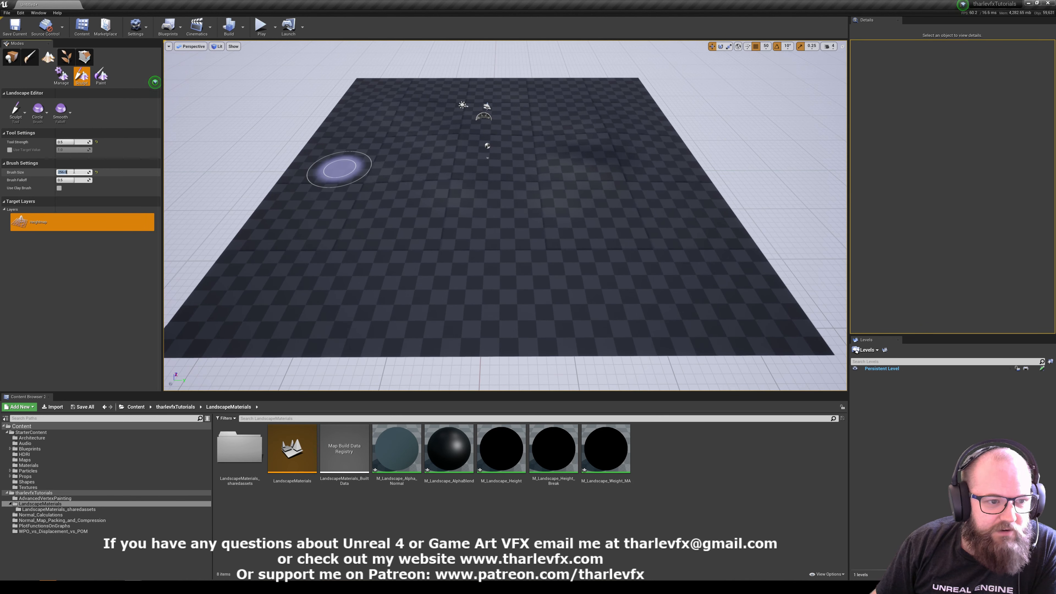
key(Return)
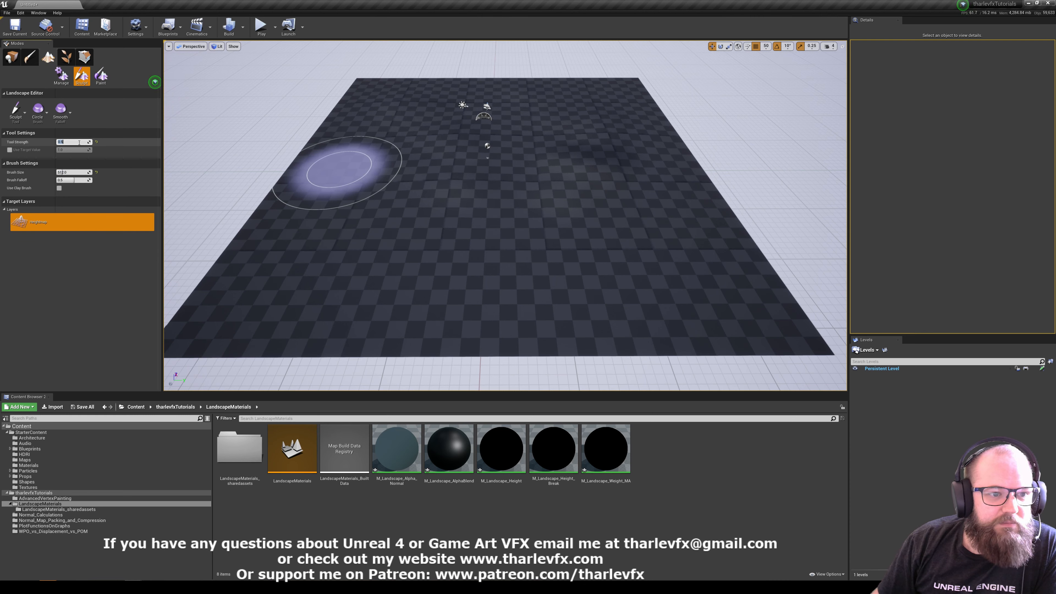
key(Return)
Sculpt large hills and lowered valleys across the landscape with smooth-falloff brush strokes
mouse_move(400, 101)
mouse_down()
mouse_move(436, 130)
mouse_move(649, 118)
mouse_move(538, 229)
mouse_move(408, 225)
mouse_up()
mouse_move(408, 224)
alt+mouse_down()
mouse_move(536, 267)
mouse_move(595, 254)
alt+mouse_up()
mouse_move(387, 140)
mouse_down()
mouse_move(309, 135)
mouse_move(365, 169)
mouse_move(498, 160)
mouse_up()
mouse_move(498, 161)
right_down()
mouse_move(408, 116)
mouse_move(516, 125)
right_up()
mouse_move(533, 127)
shift+mouse_down()
mouse_move(495, 182)
mouse_move(436, 346)
mouse_move(354, 291)
shift+mouse_up()
click(63, 111)
right_drag(354, 291, 607, 204)
mouse_move(595, 135)
mouse_down()
mouse_move(559, 113)
mouse_move(620, 187)
mouse_up()
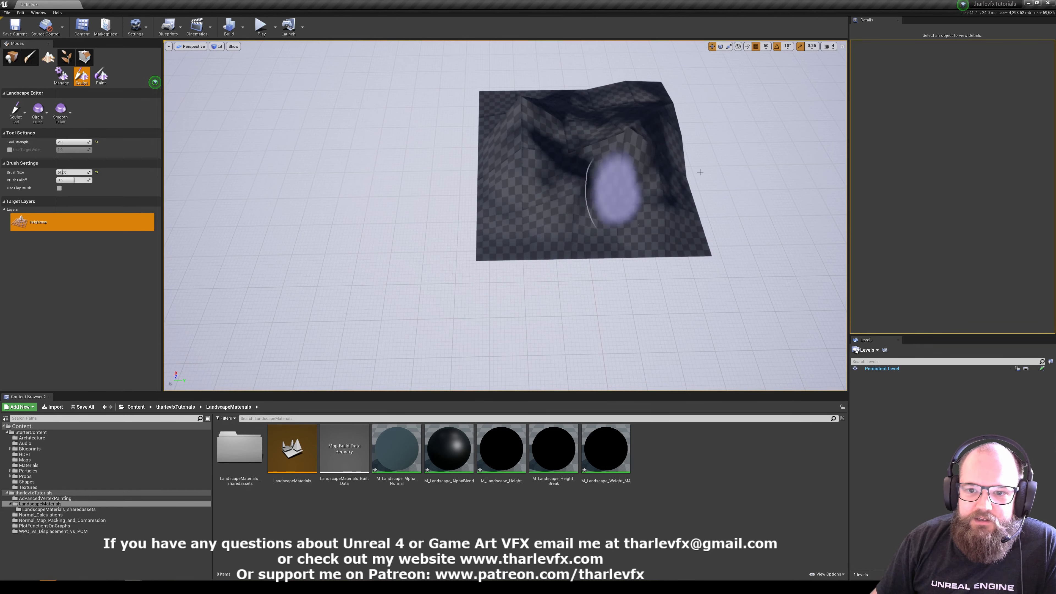
mouse_move(700, 172)
right_down()
mouse_move(769, 175)
mouse_move(707, 171)
right_up()
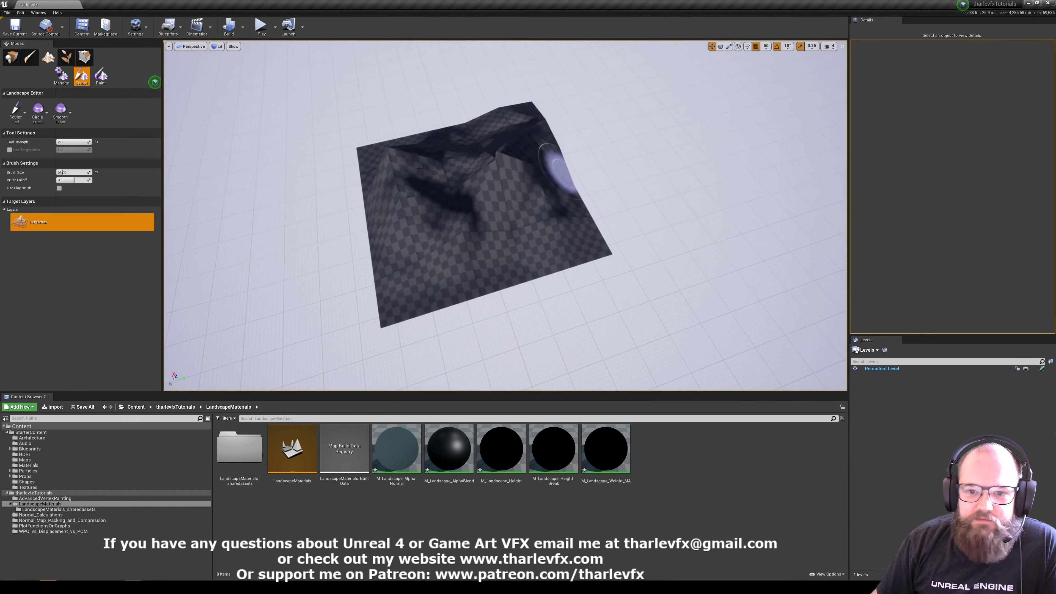
Leave landscape editing and create a material named M_LandscapeTest in the LandscapeMaterials folder
click(61, 76)
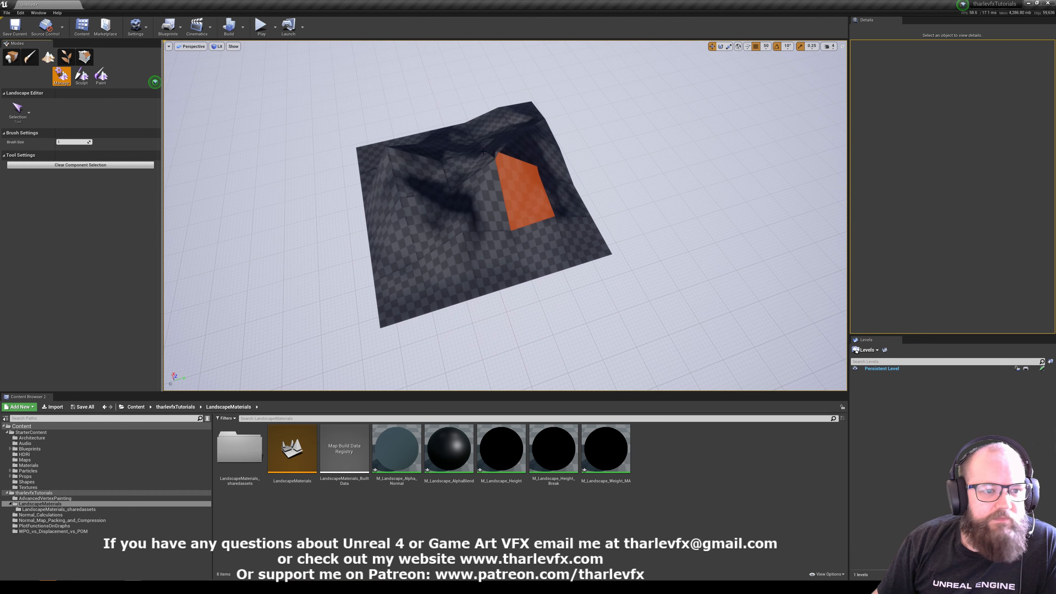
click(12, 57)
right_click(741, 477)
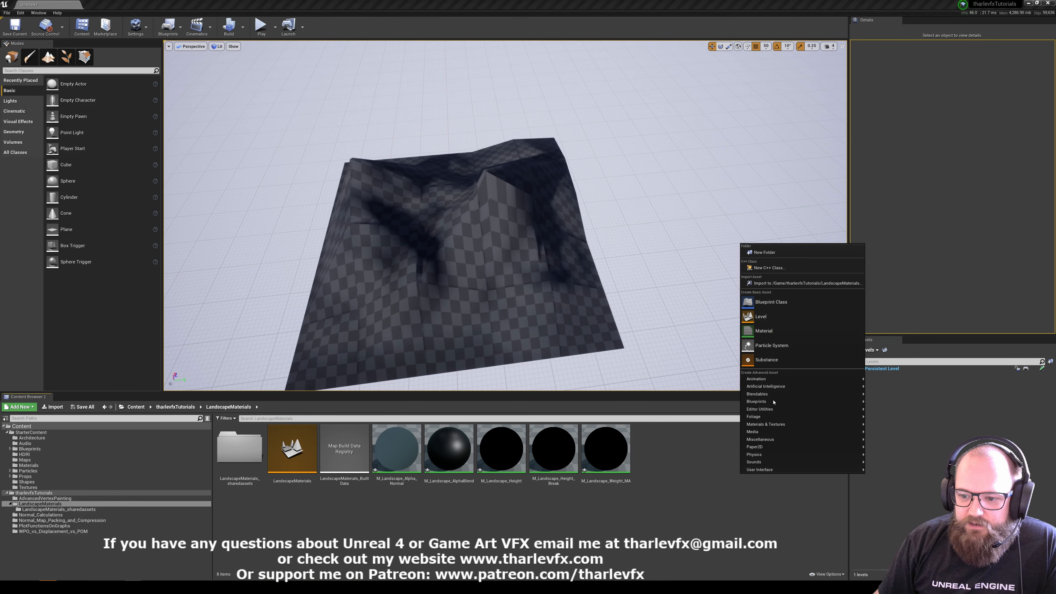
click(765, 331)
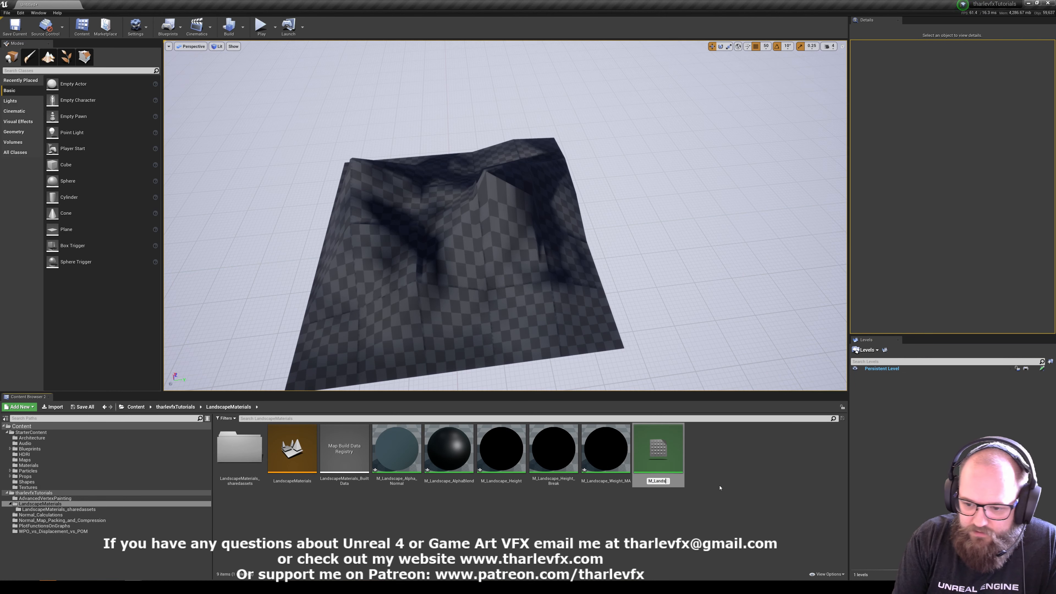
text(M_Landscap)
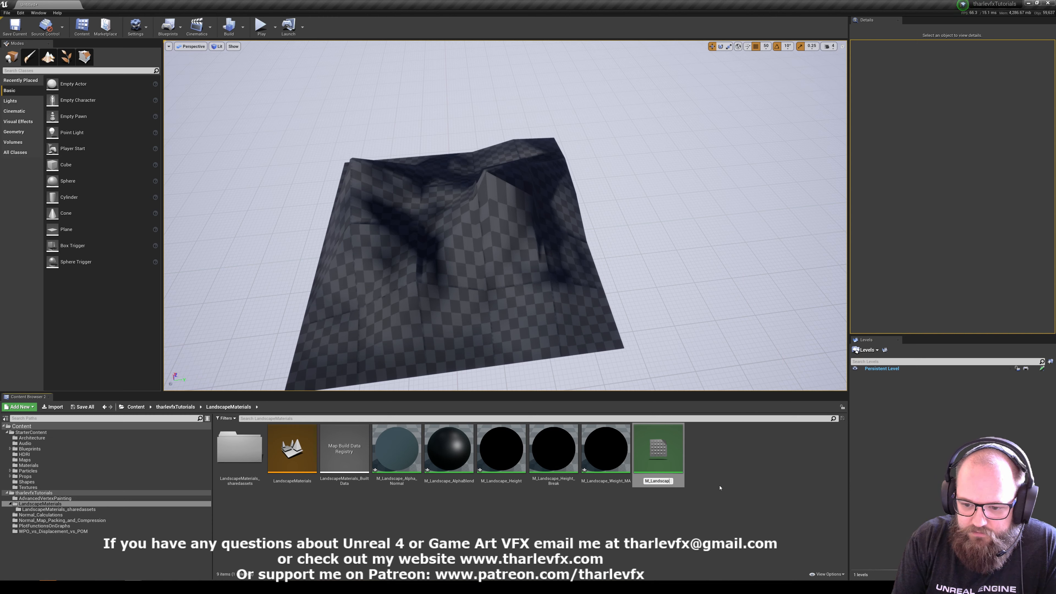
text(eTest)
key(Return)
click(720, 488)
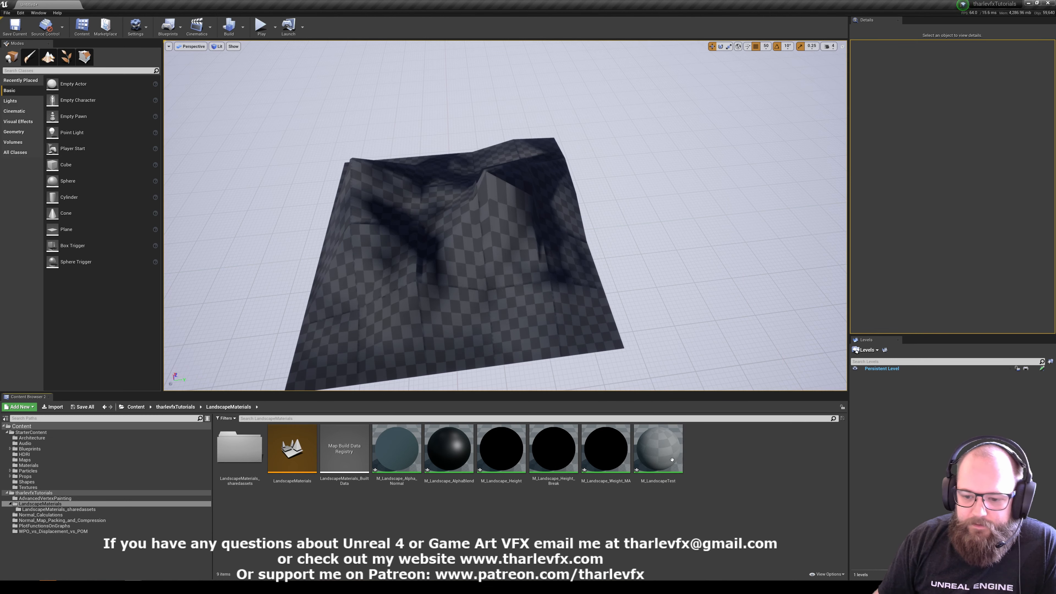
Select the landscape, clear its property filter and assign M_LandscapeTest as the Landscape Material
click(562, 308)
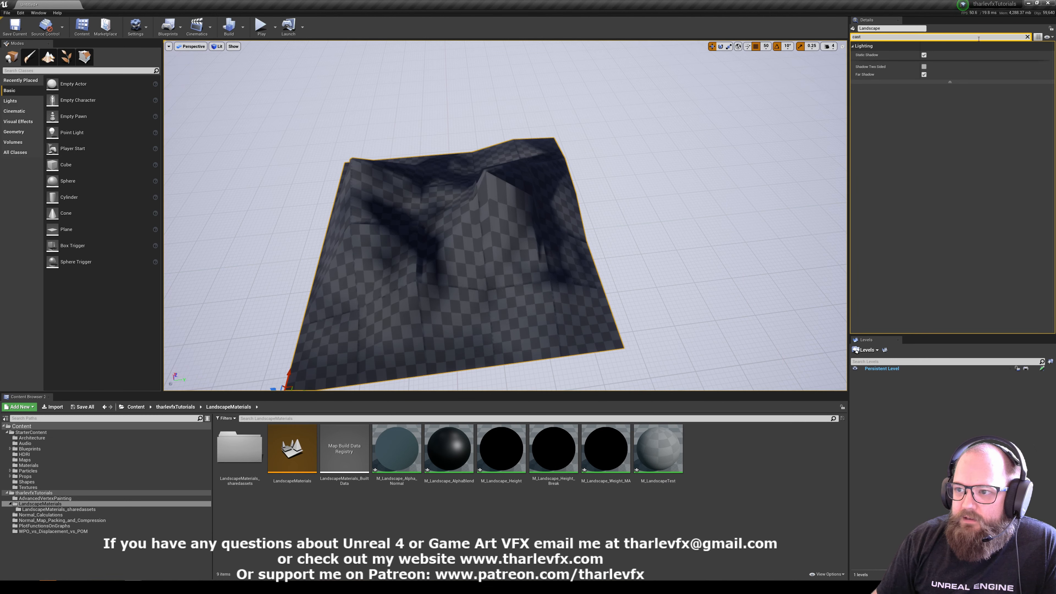
click(1028, 37)
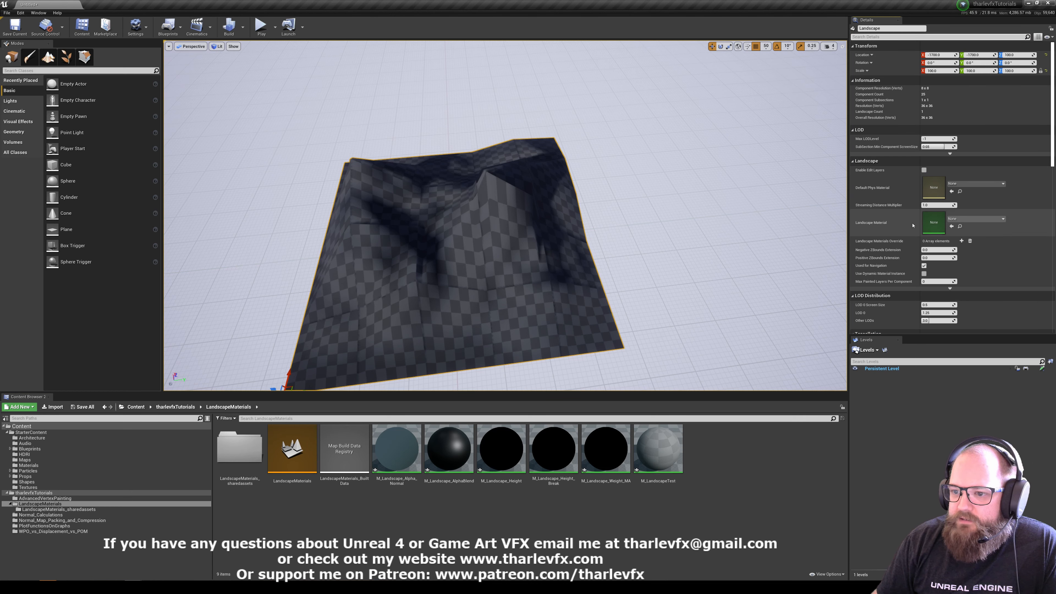
click(658, 452)
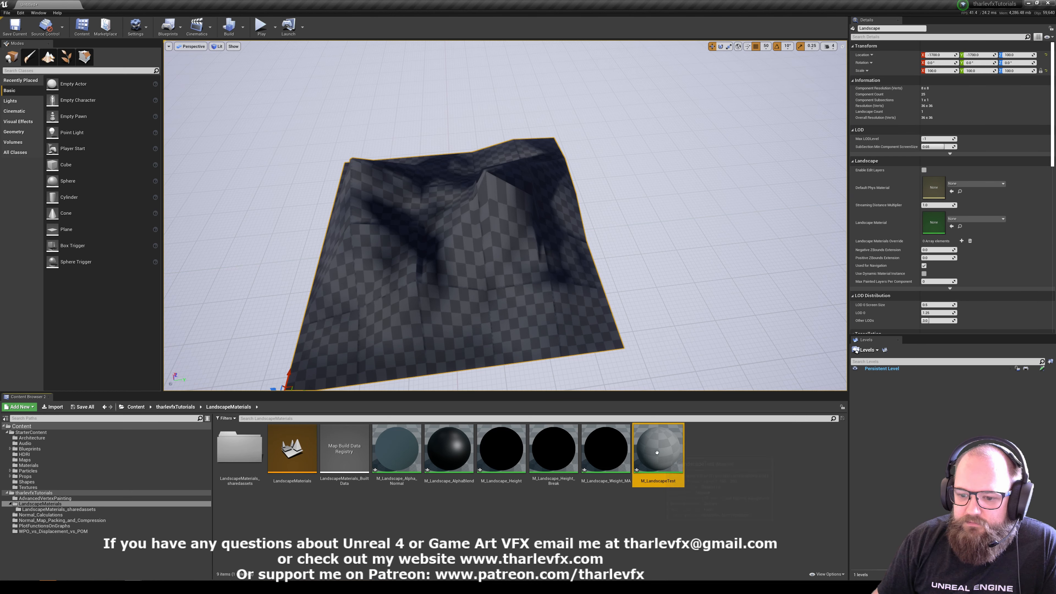
click(649, 184)
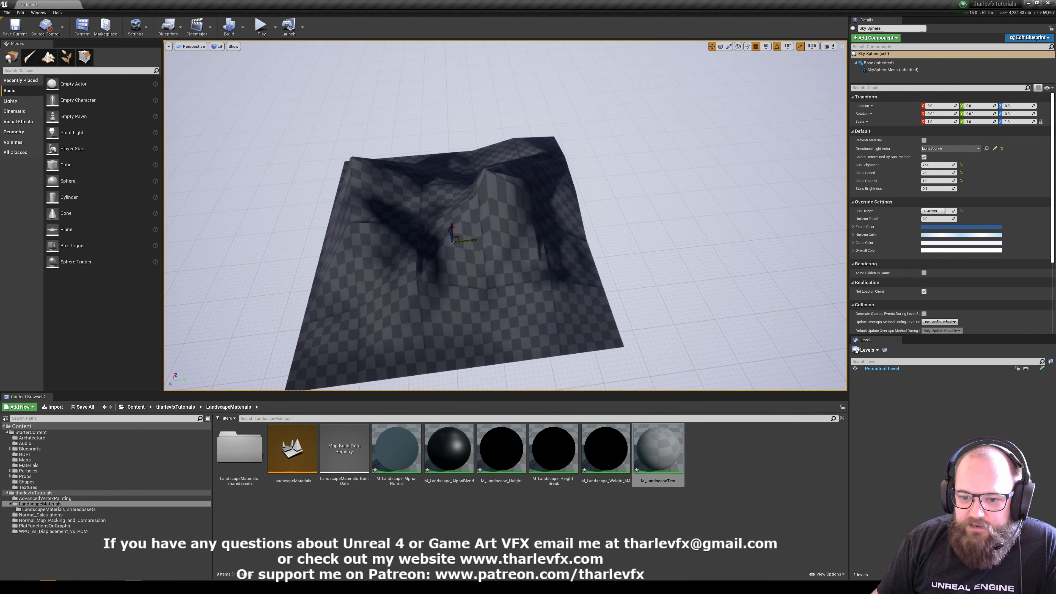
click(474, 258)
Assign M_Concrete_Poured from the StarterContent Materials folder to the landscape as its Landscape Material
click(47, 467)
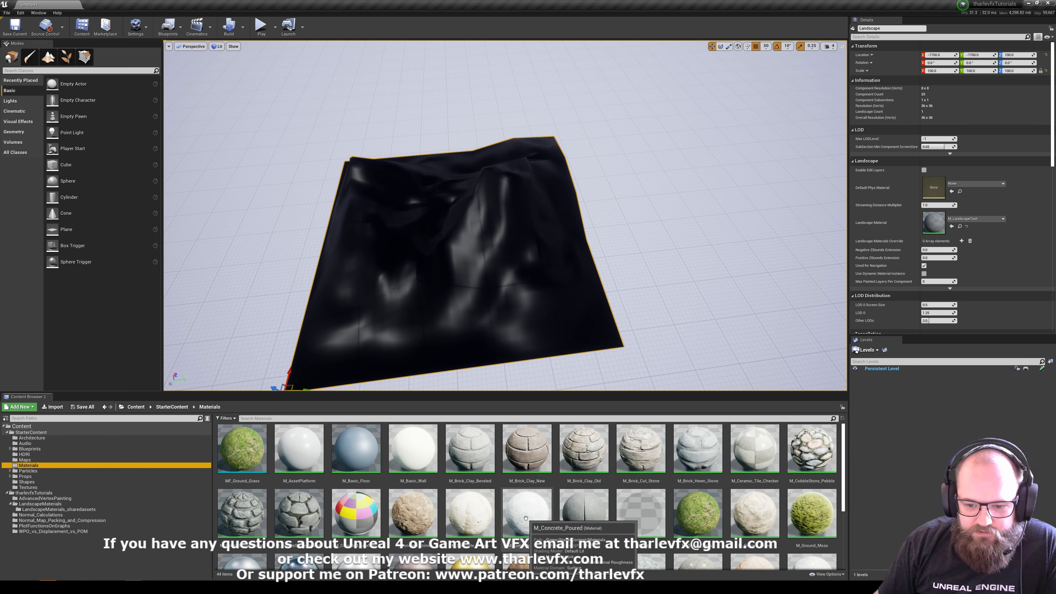
drag(527, 512, 934, 235)
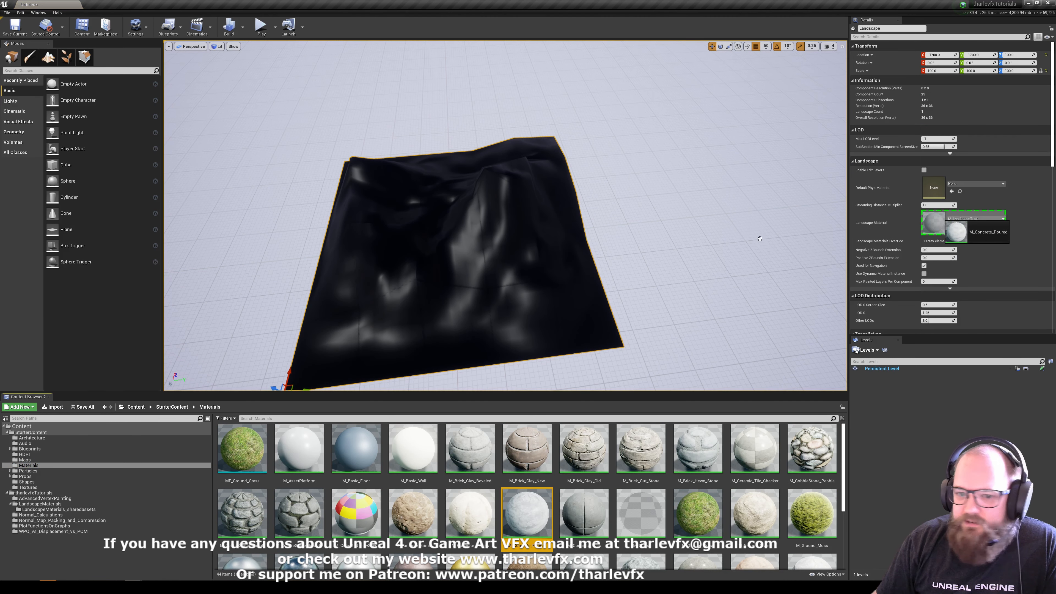
alt+drag(506, 216, 358, 215)
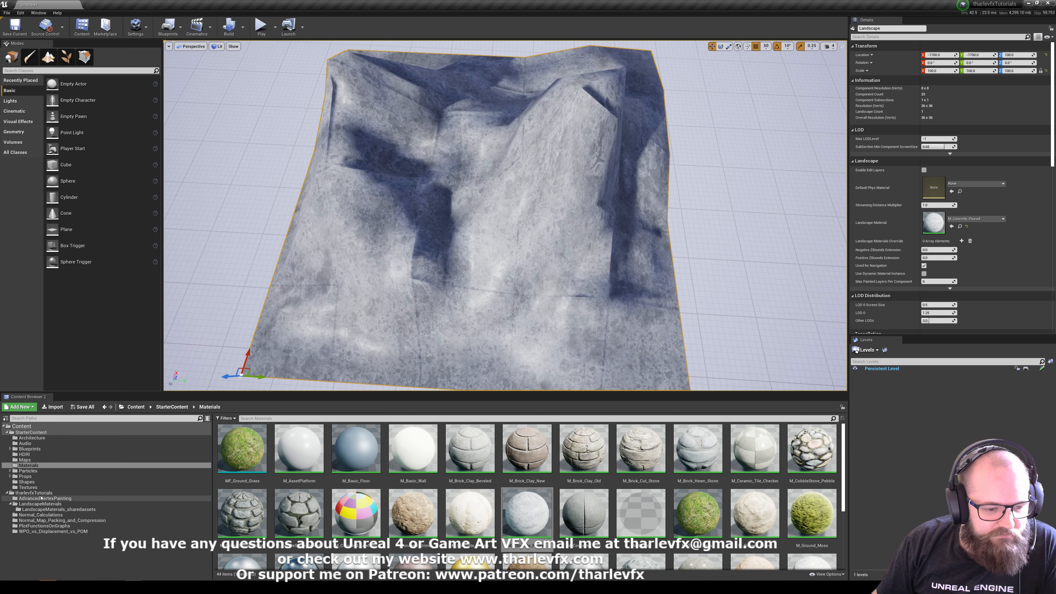
Return to the LandscapeMaterials folder and set the Landscape Material back to M_LandscapeTest
click(89, 493)
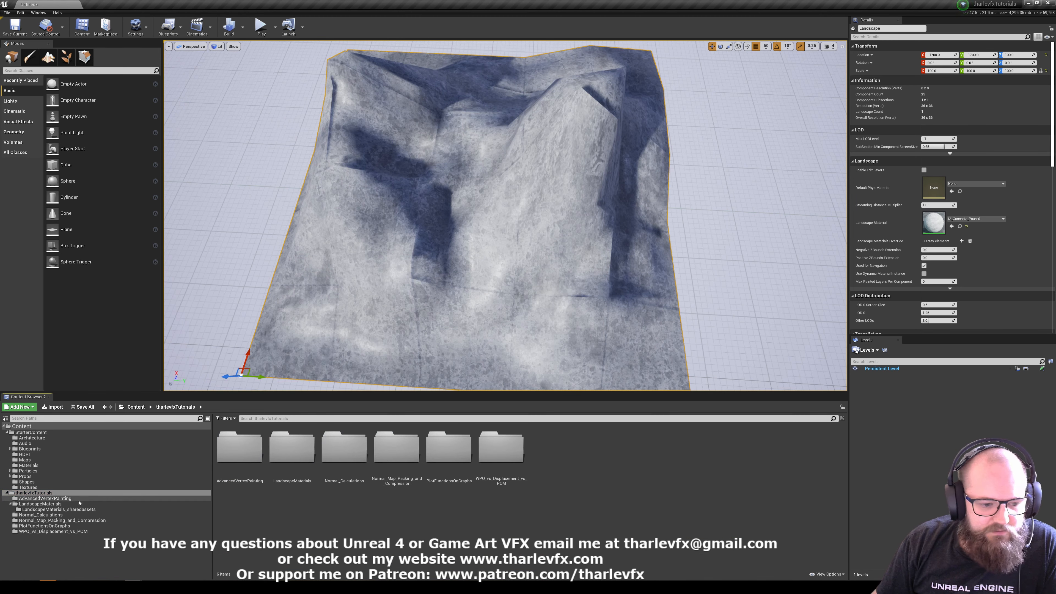
click(40, 504)
drag(664, 455, 940, 222)
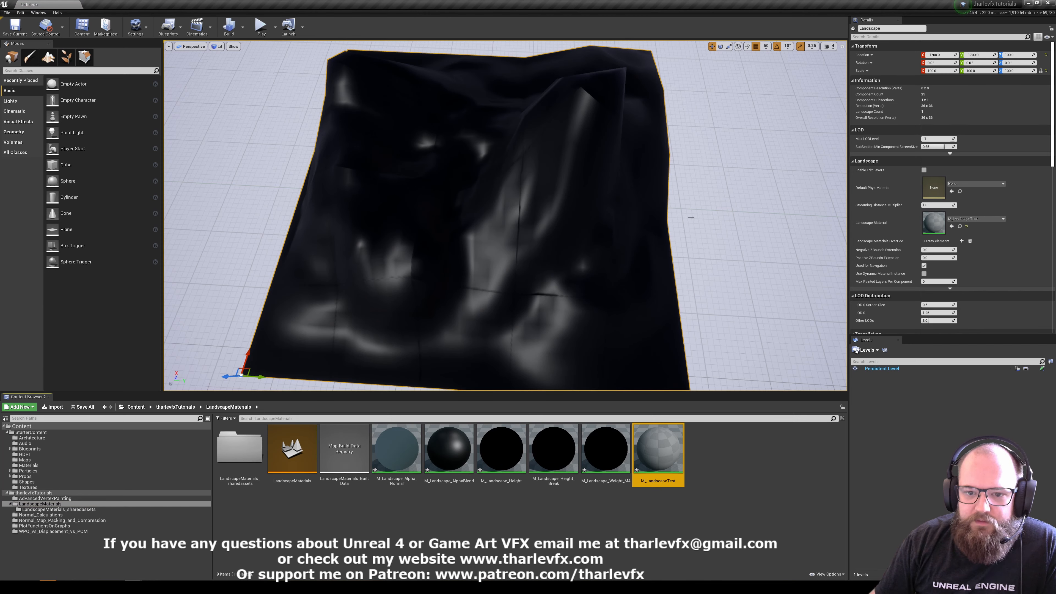
Open M_LandscapeTest for editing and place a LandscapeLayerBlend node before the material output node
double_click(659, 455)
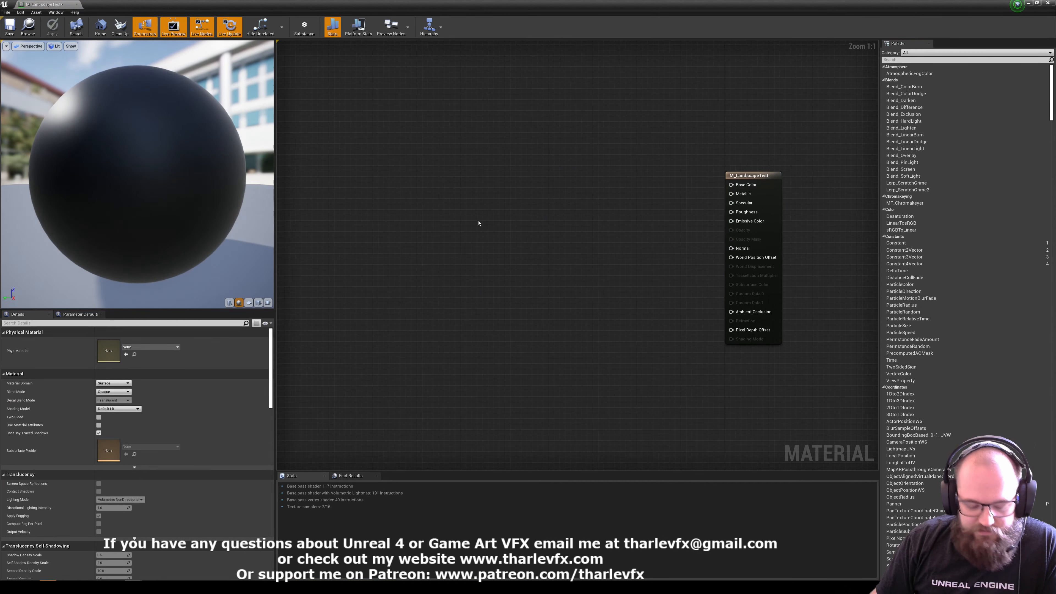
right_click(514, 196)
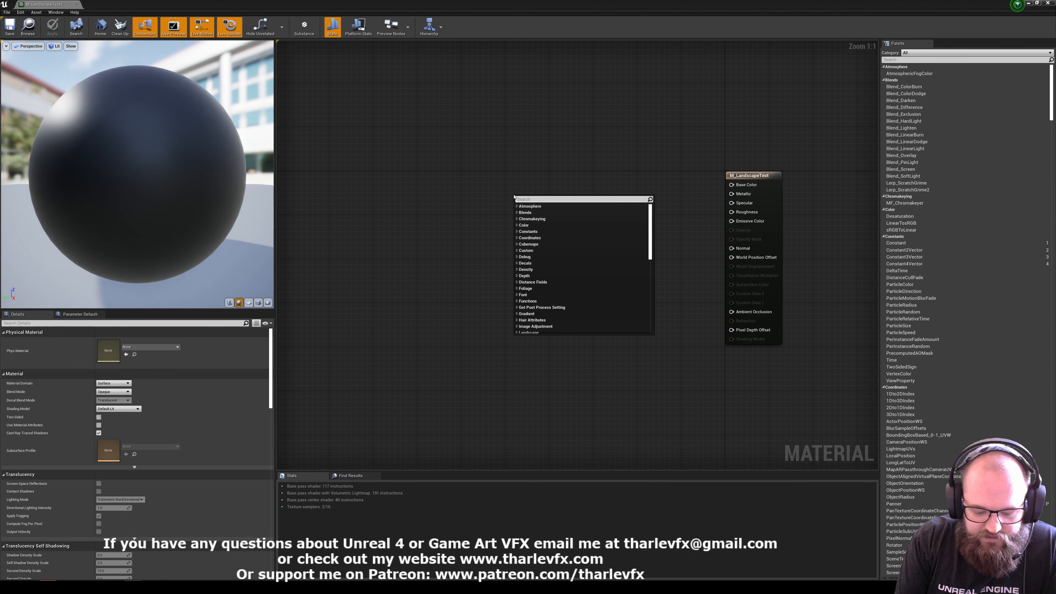
text(landscap)
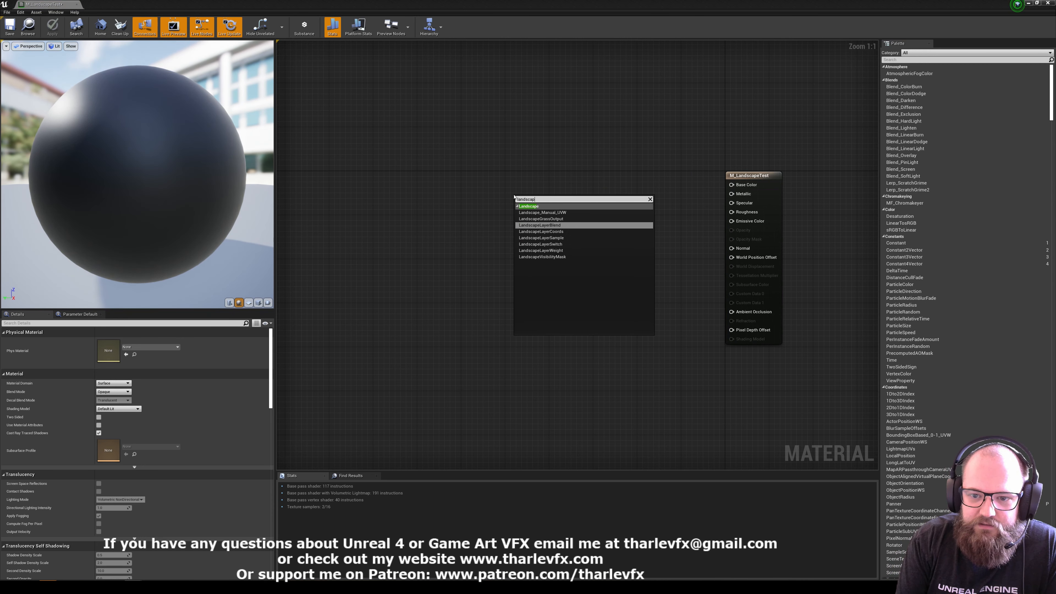
key(Return)
drag(520, 206, 511, 183)
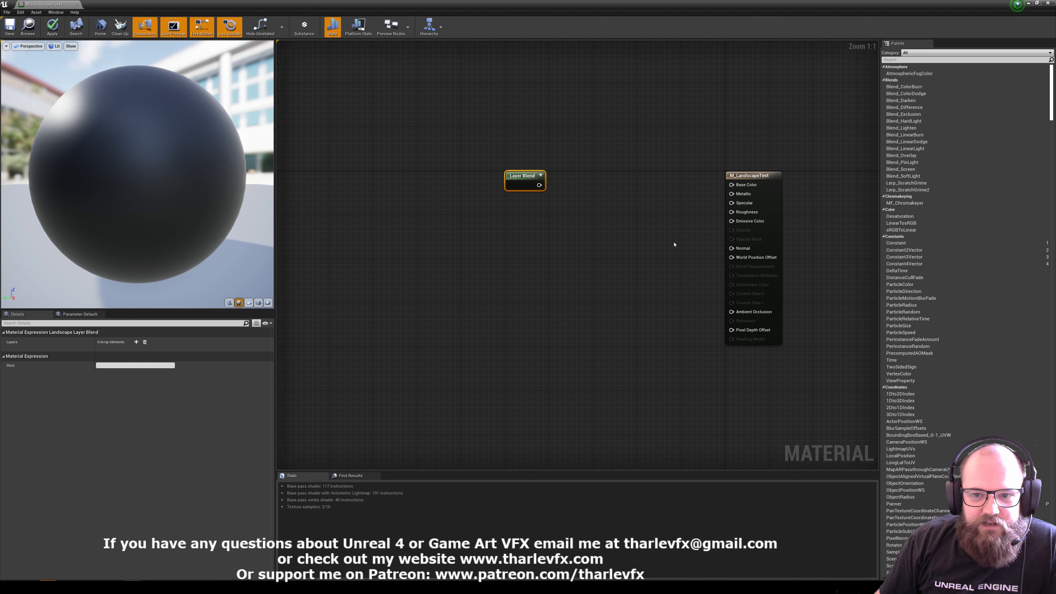
Add two layers to the Layer Blend node and name them Concrete and Grass
click(136, 342)
click(136, 342)
click(7, 351)
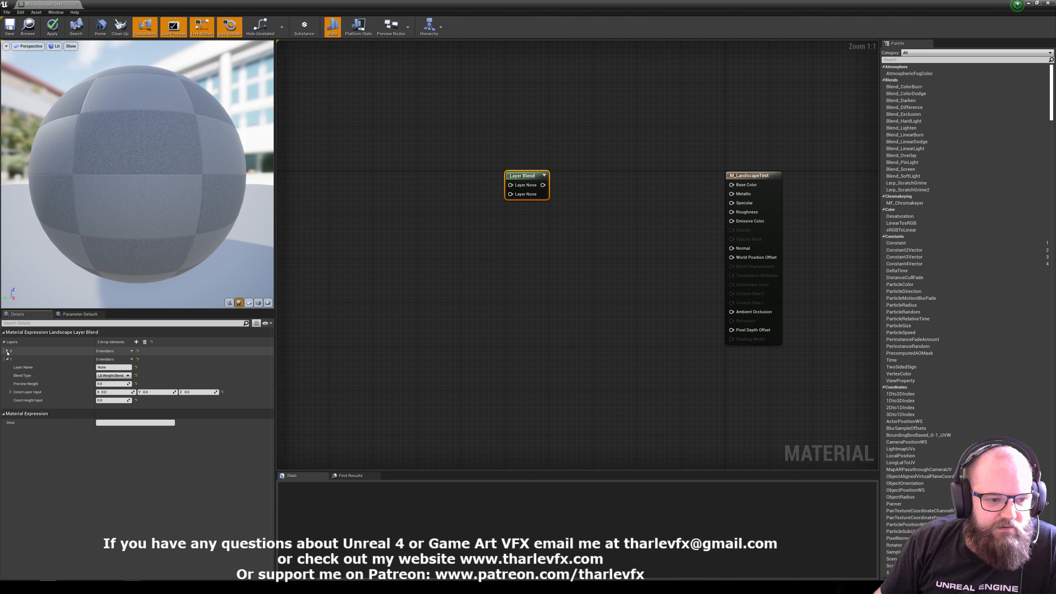
click(7, 351)
click(115, 359)
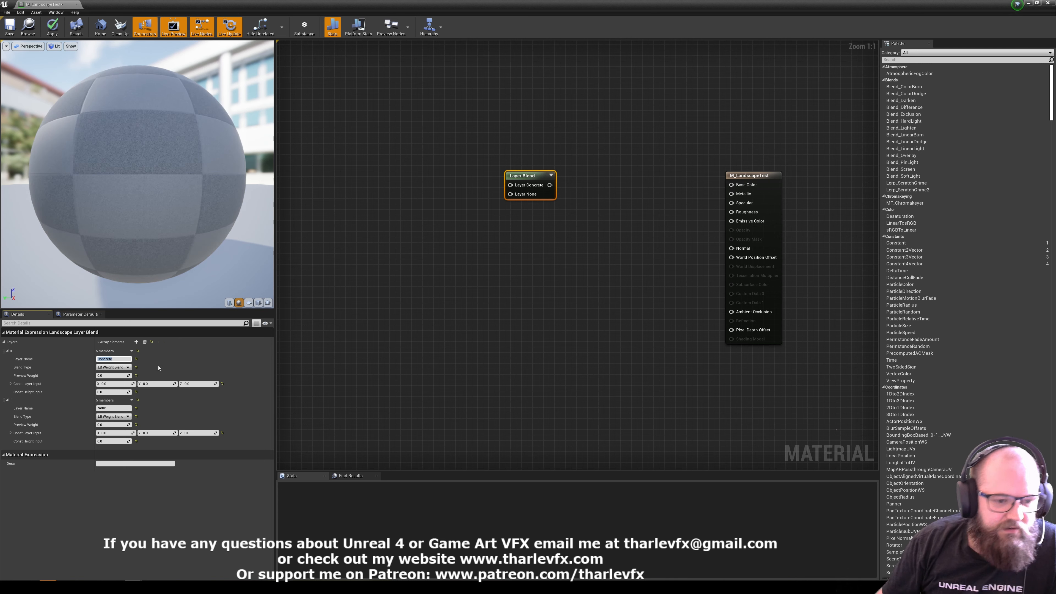
click(113, 408)
text(G)
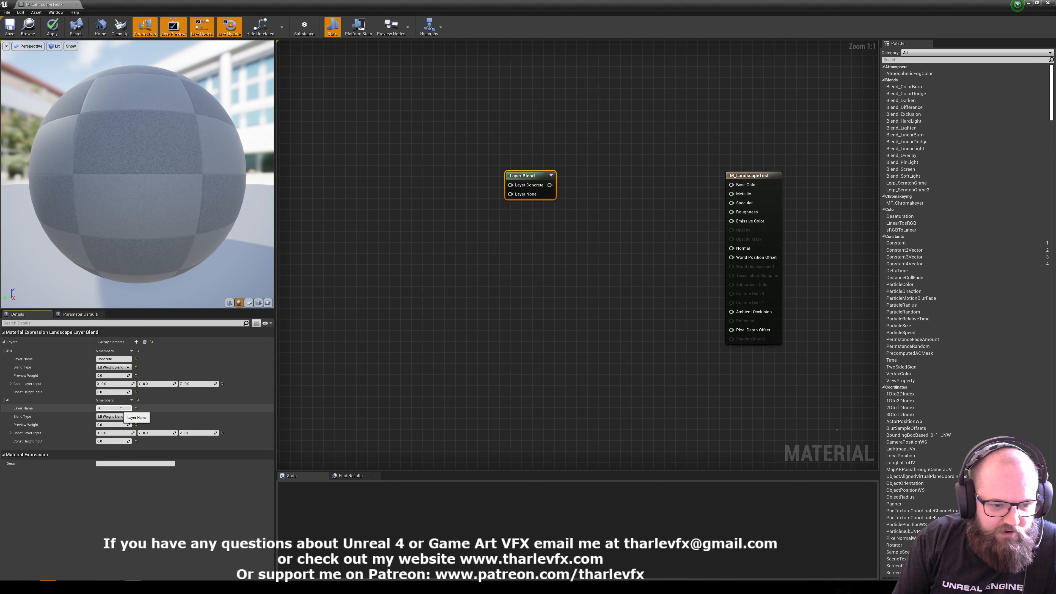
text(rass)
key(Return)
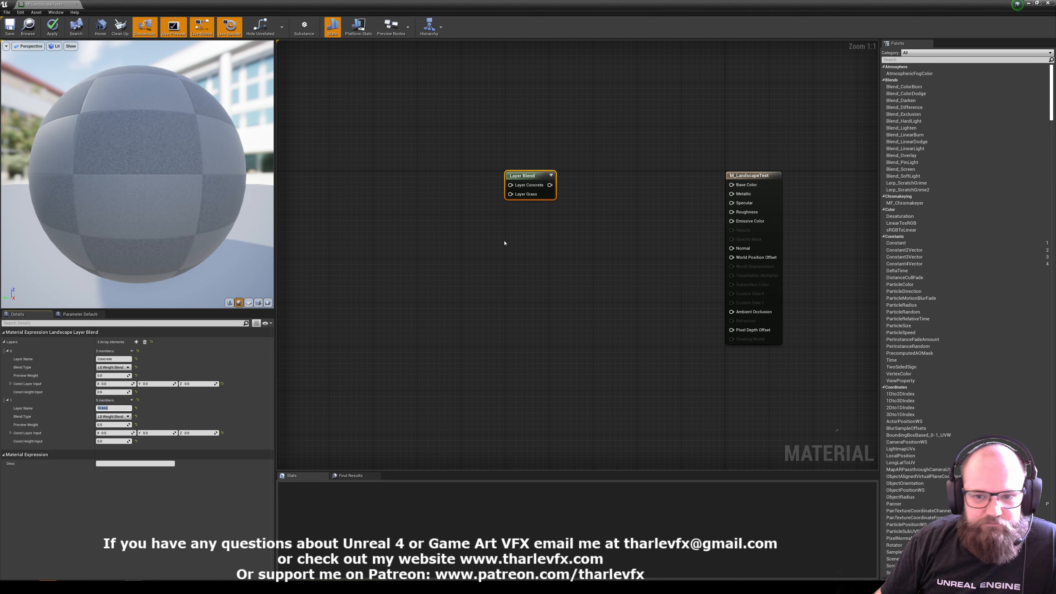
Review the blend type options of the Concrete layer and keep LB Weight Blend
right_drag(505, 243, 543, 236)
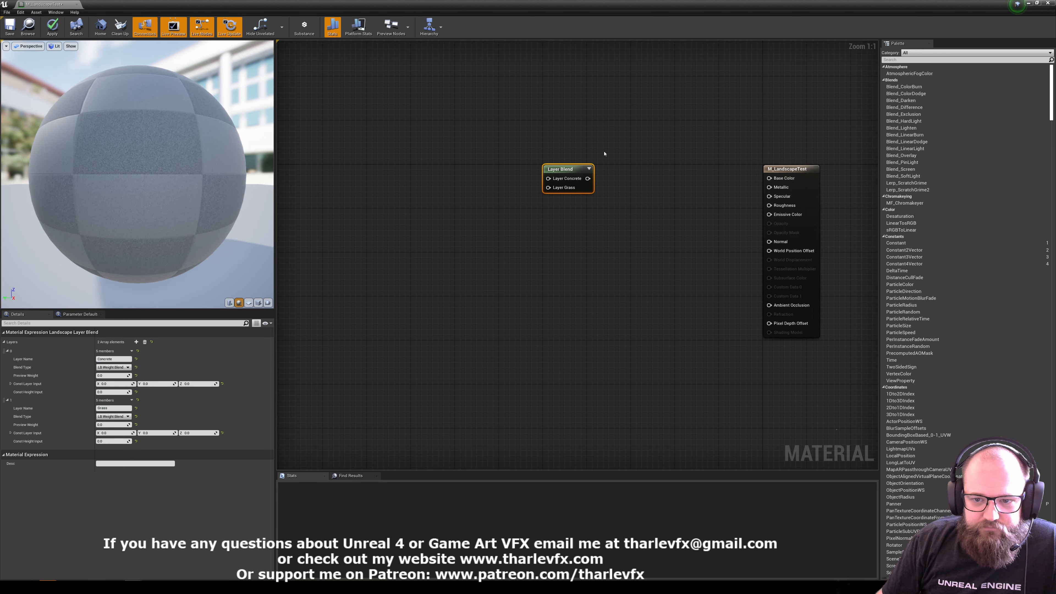
click(118, 368)
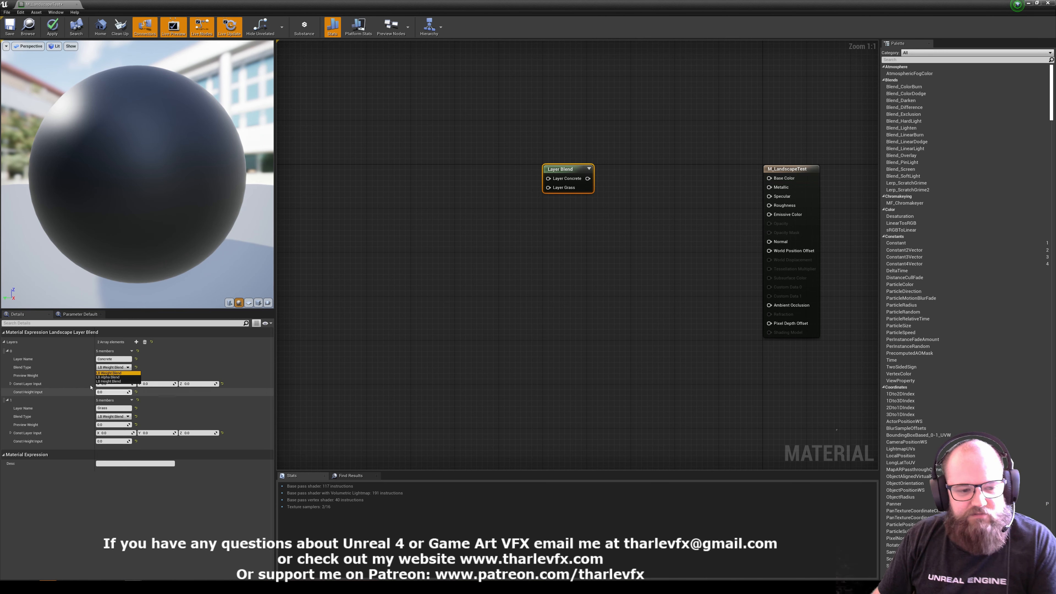
click(120, 373)
click(531, 160)
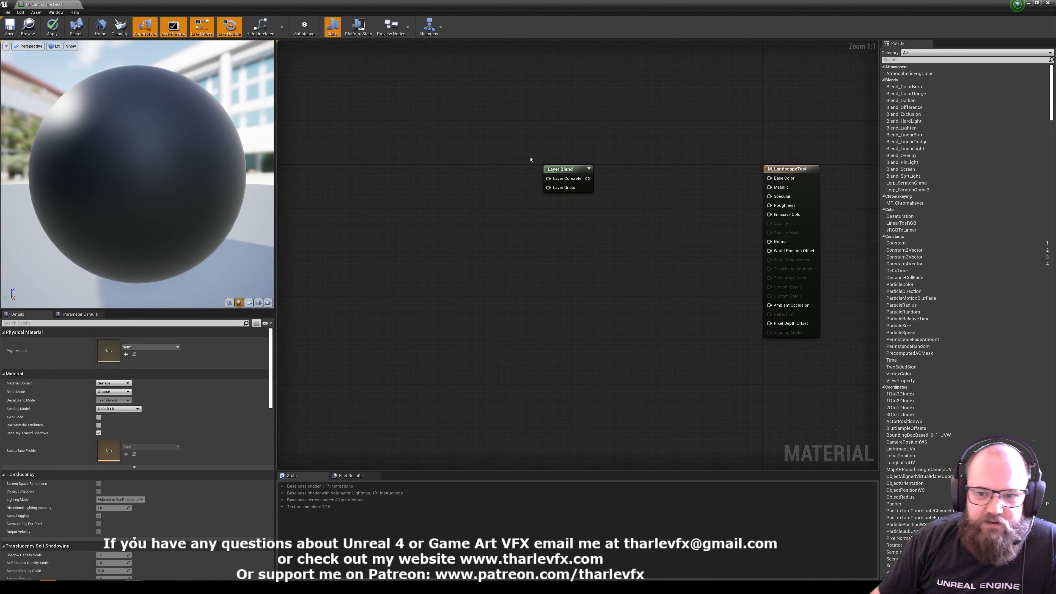
Add two Texture Sample nodes, one above the other, ahead of the Layer Blend node
click(411, 164)
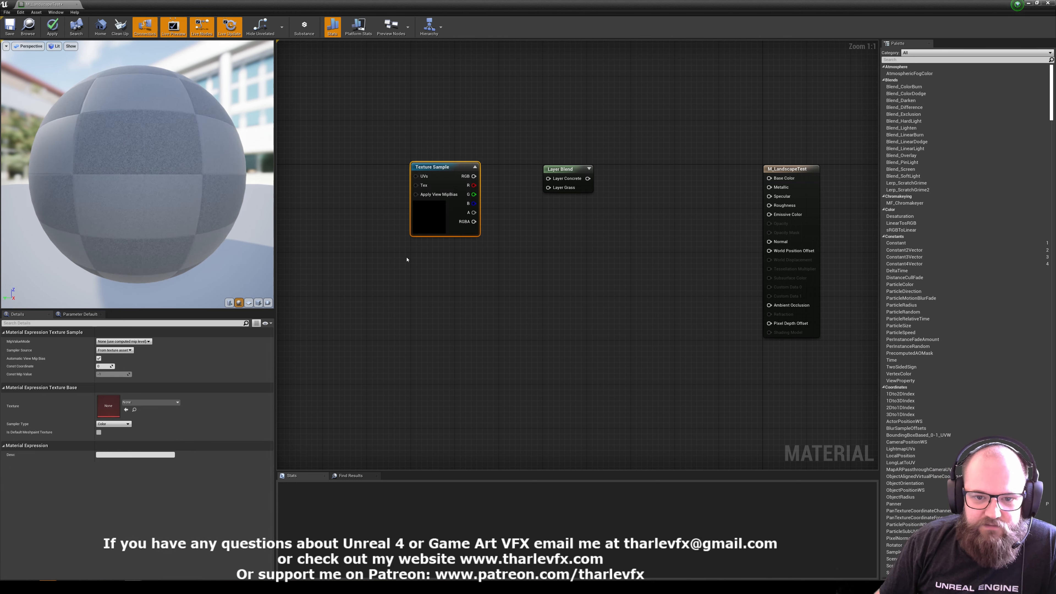
click(411, 254)
Assign T_Concrete_Panels_D to the upper Texture Sample and connect its RGB output to the Layer Concrete input
click(457, 219)
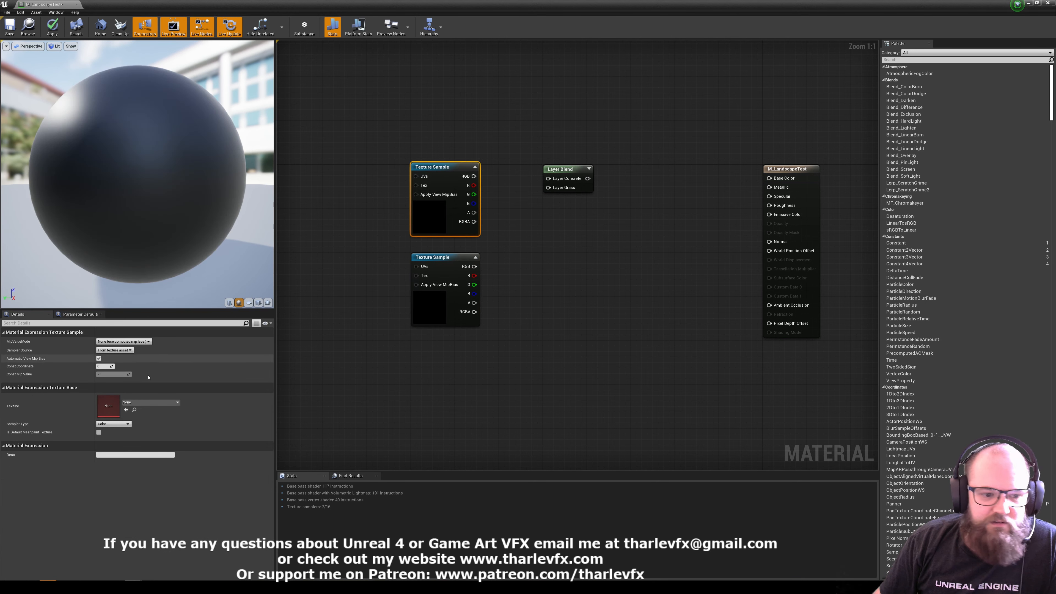
click(141, 403)
text(c)
key(BackSpace)
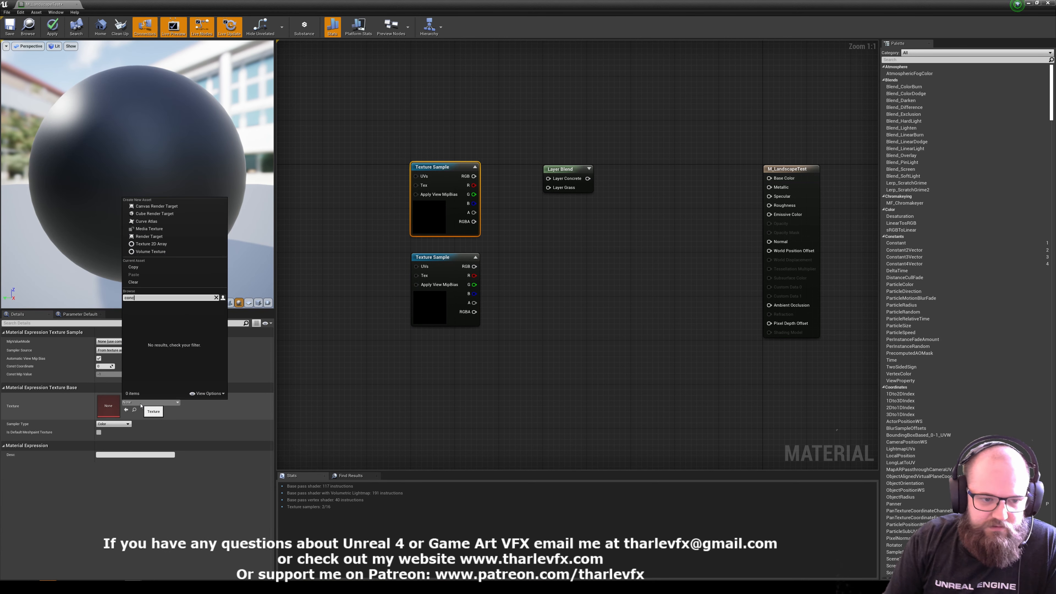
text(rete)
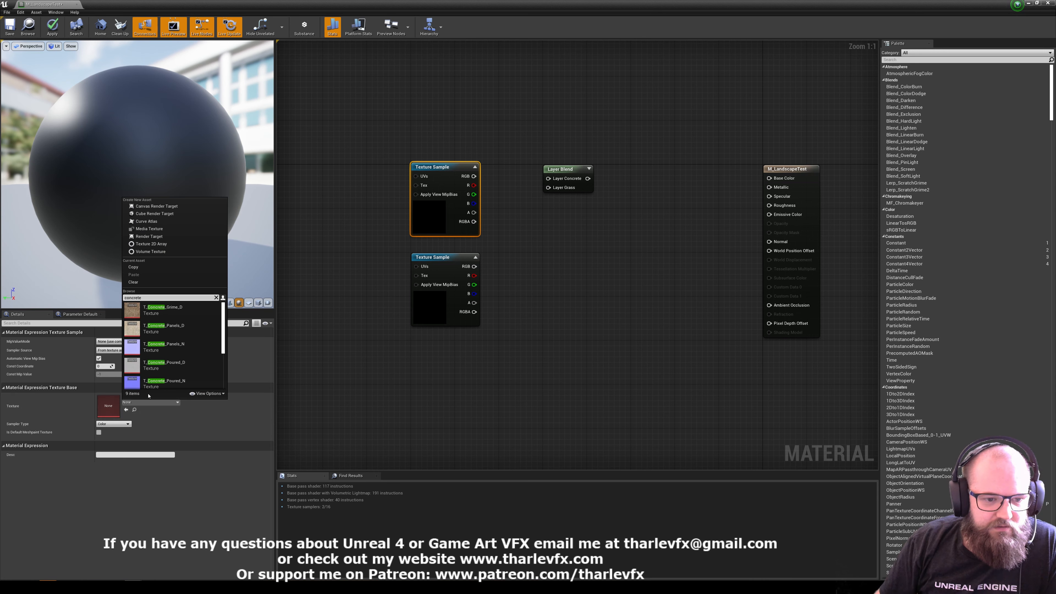
click(182, 331)
drag(548, 178, 475, 177)
click(567, 170)
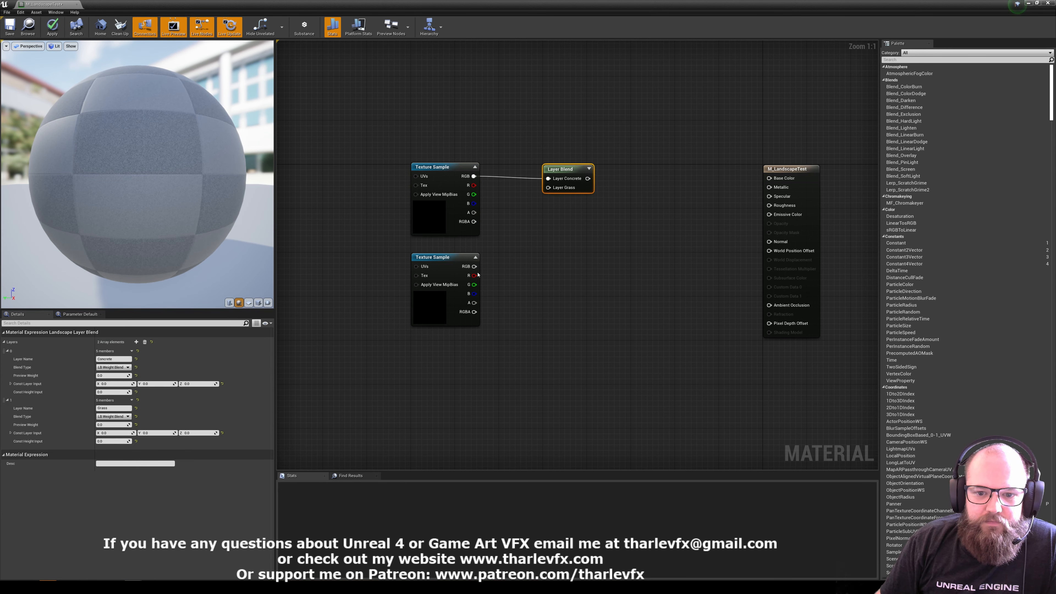
Assign a ground grass texture to the lower Texture Sample and connect its RGB output to the Layer Grass input
click(438, 272)
click(150, 402)
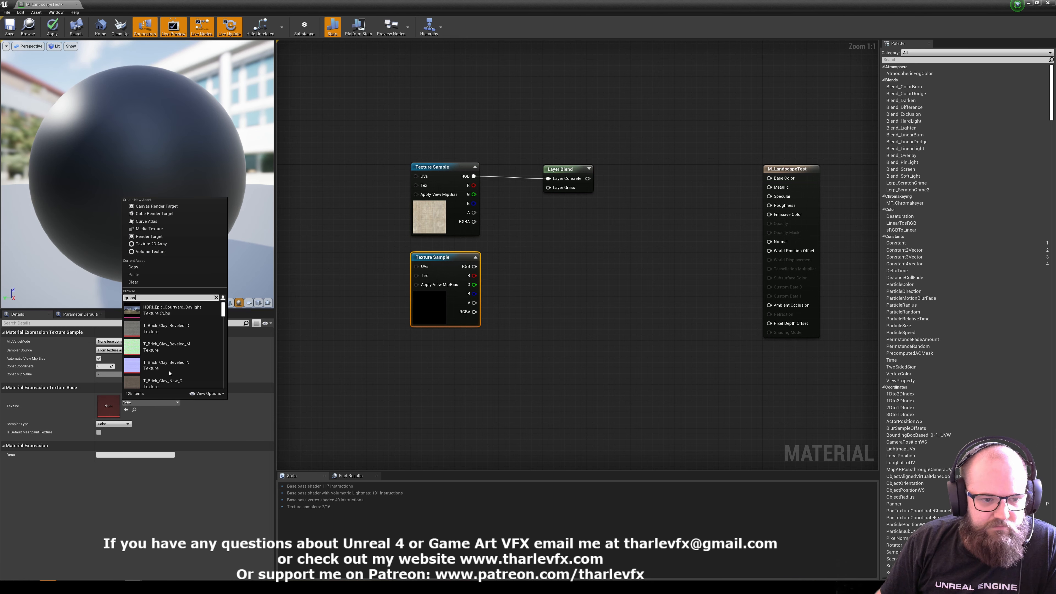
text(grass)
click(173, 308)
drag(549, 188, 474, 267)
click(555, 252)
Connect the Layer Blend output to the material's Base Color and apply the material changes
drag(588, 179, 769, 178)
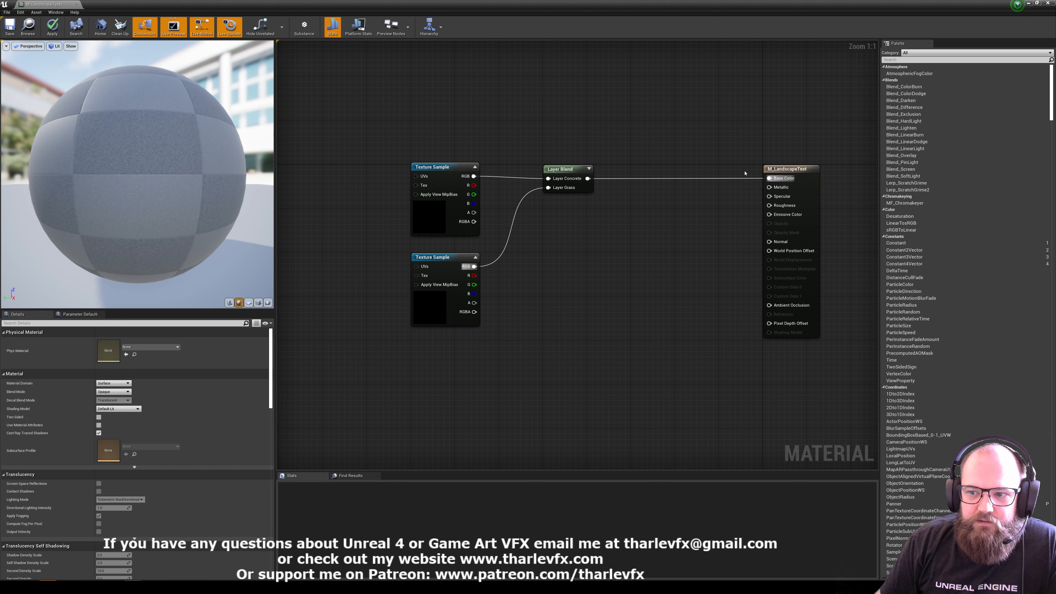
click(50, 33)
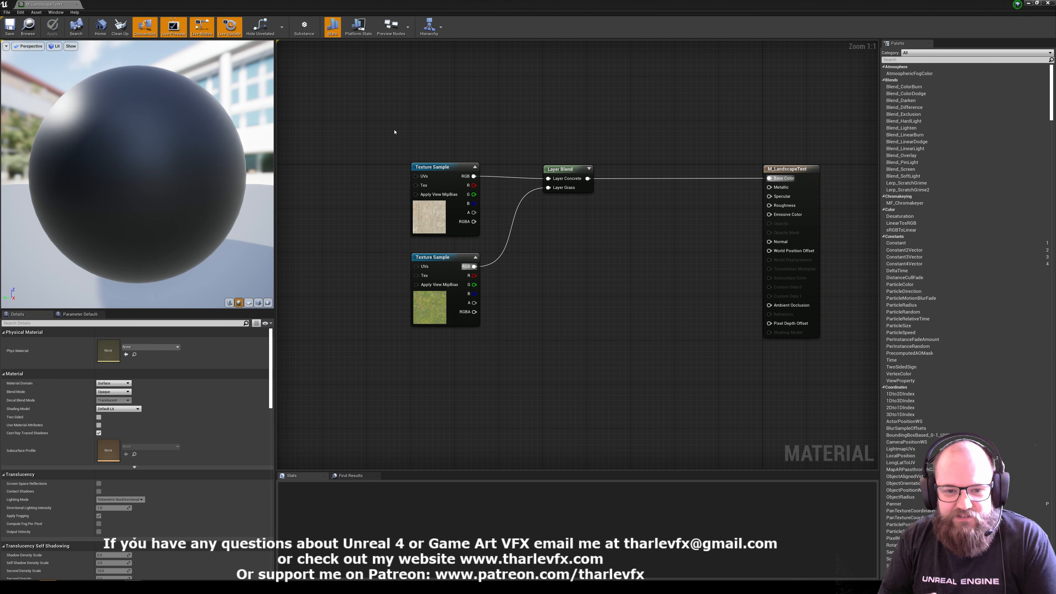
Shrink the material editor window to view the landscape in the level alongside the node graph
click(1037, 3)
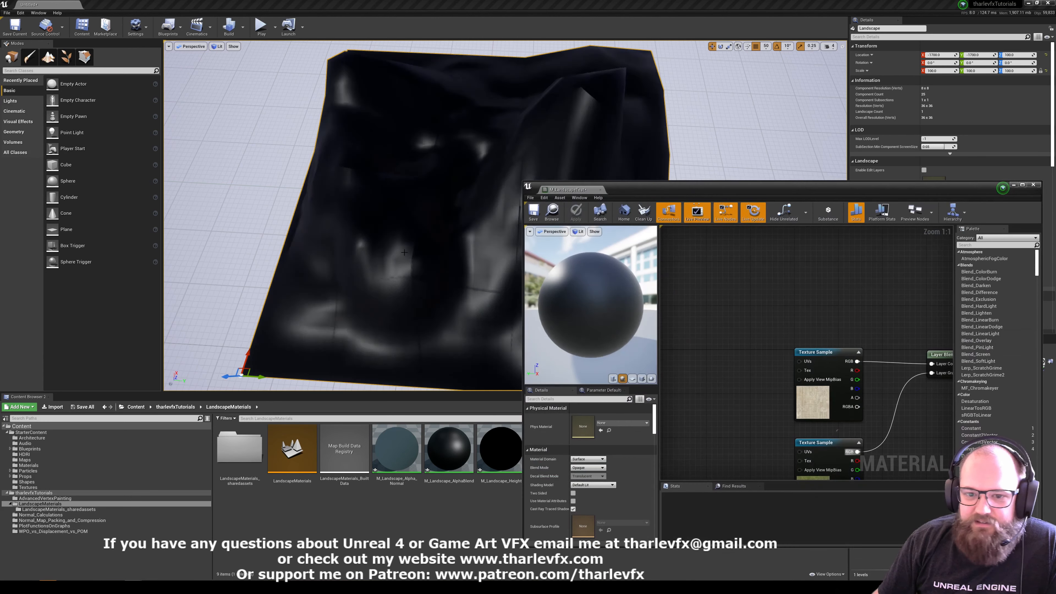
mouse_move(404, 253)
right_down()
mouse_move(449, 208)
mouse_move(416, 212)
mouse_move(399, 258)
right_up()
right_drag(825, 309, 742, 231)
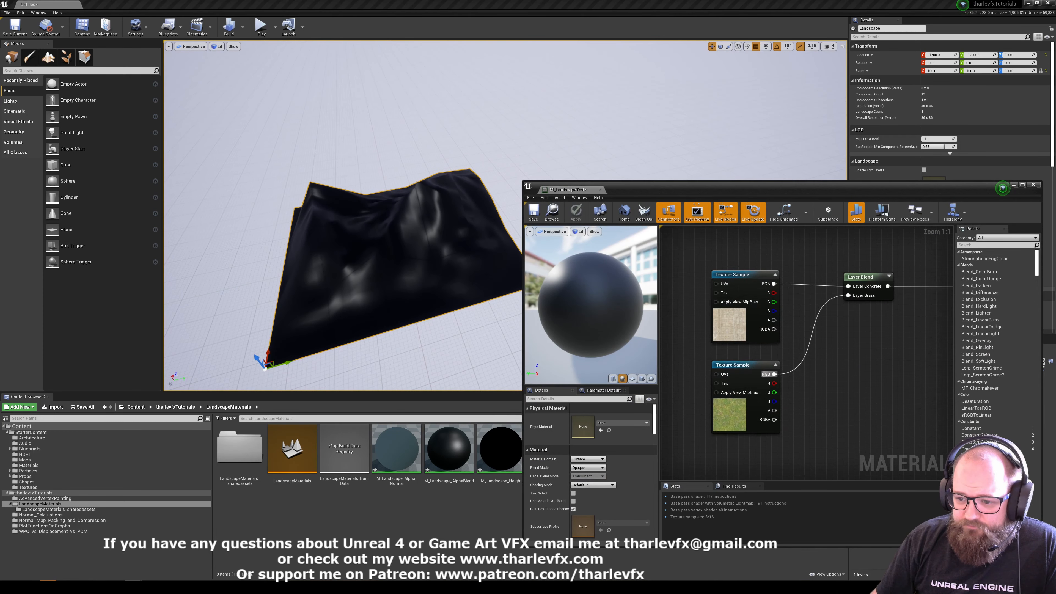
Inspect the Layer Blend node's Concrete and Grass layer settings with the material editor placed beside the landscape
right_drag(804, 245, 791, 250)
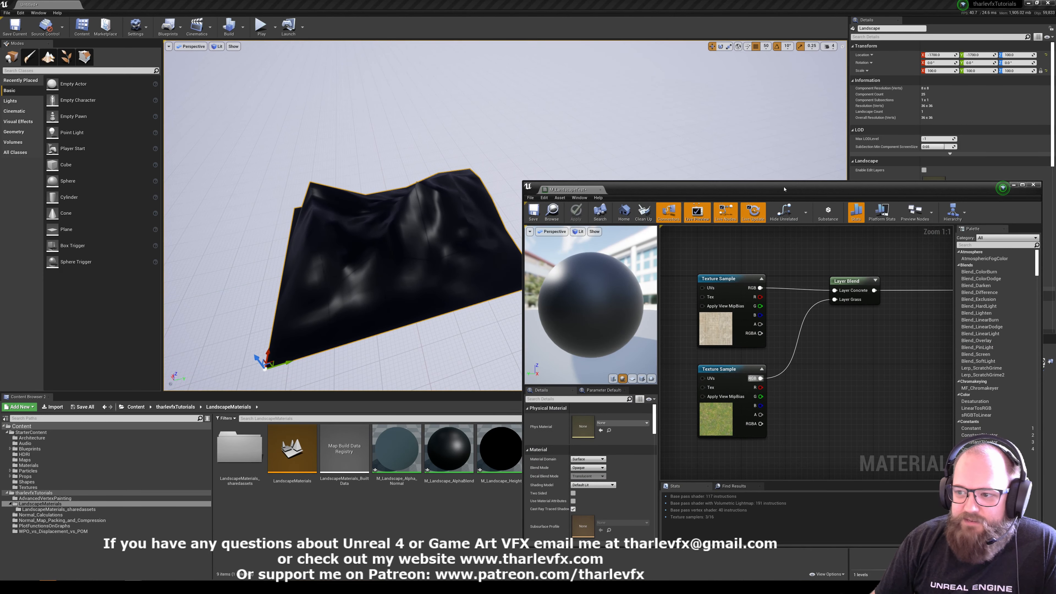
drag(784, 189, 777, 182)
right_drag(780, 250, 770, 268)
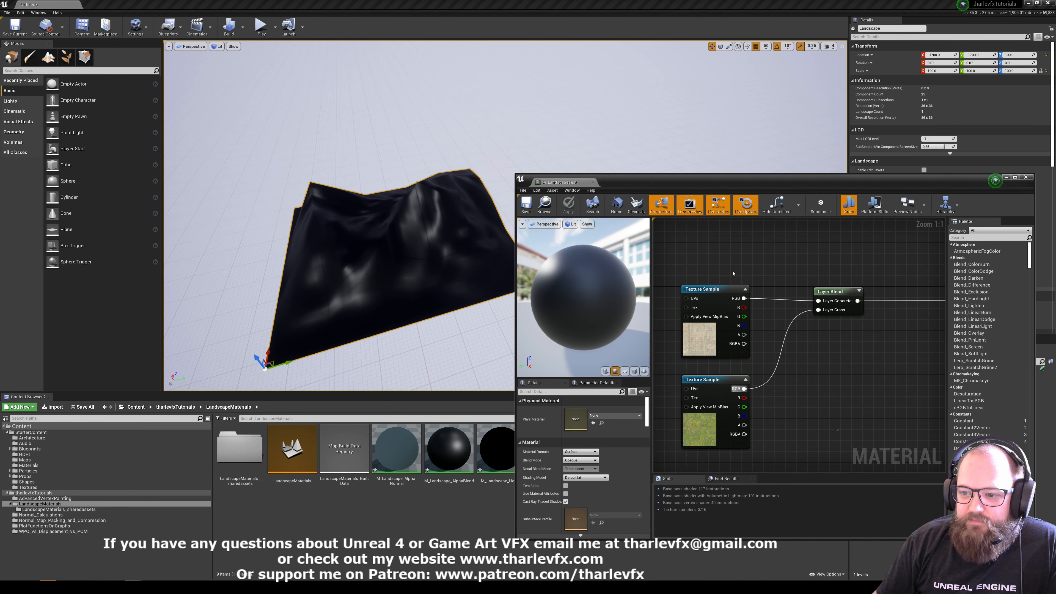
click(827, 290)
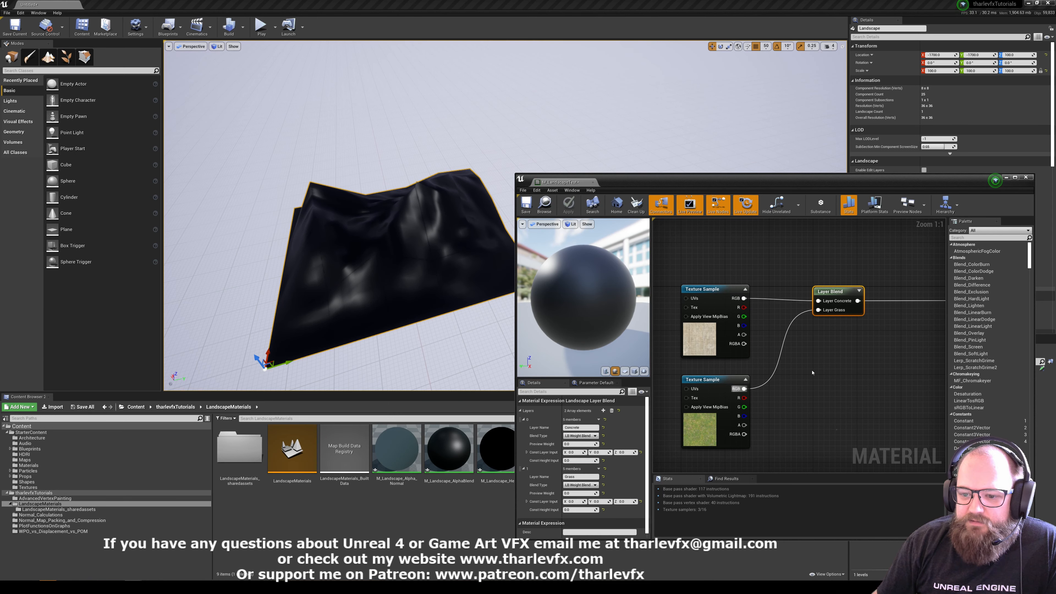
click(672, 395)
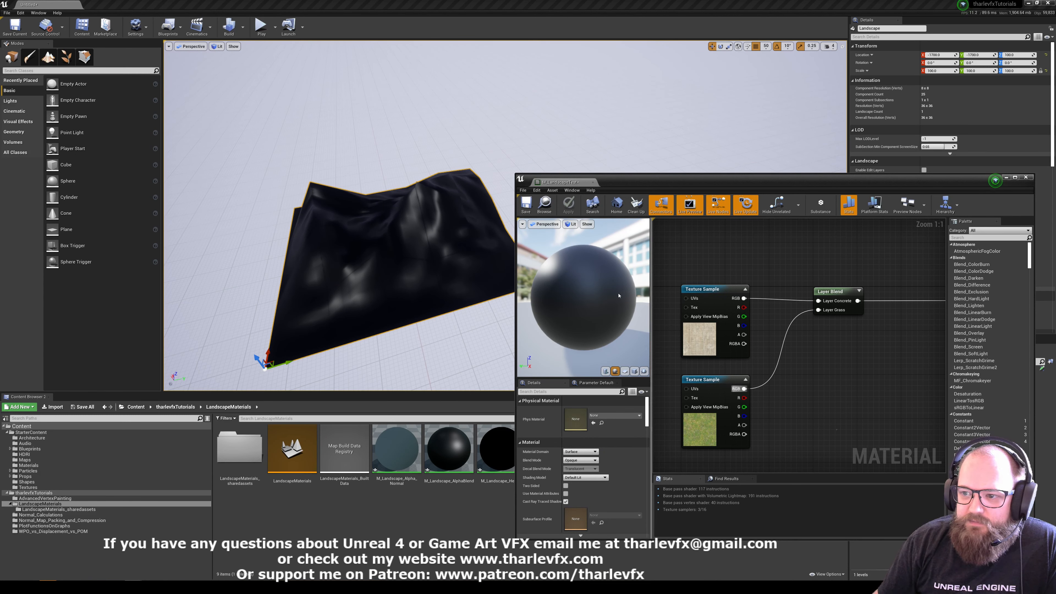
drag(768, 188, 671, 249)
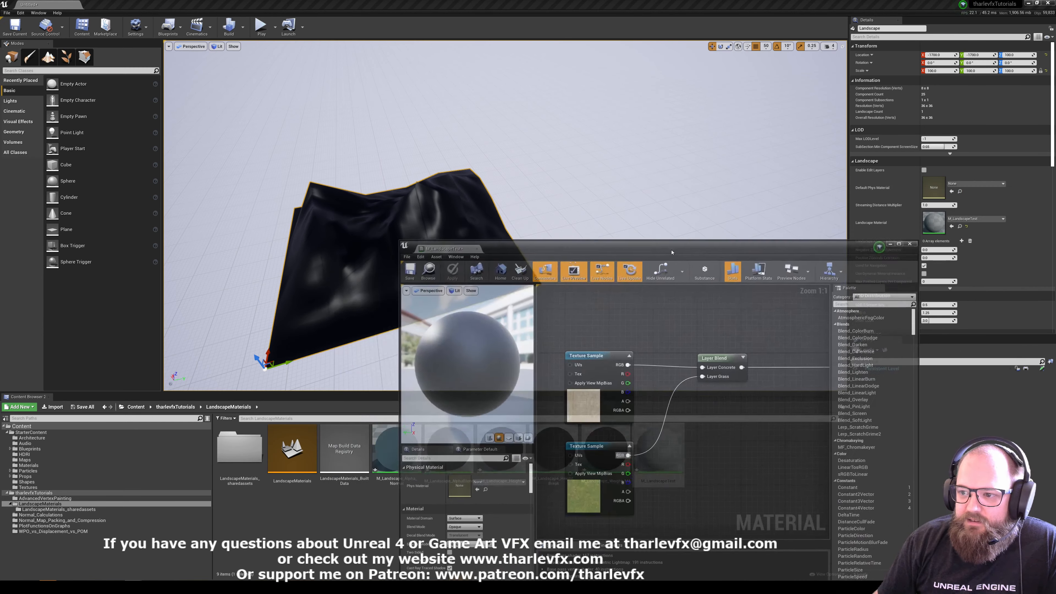
mouse_move(802, 245)
mouse_down()
mouse_move(915, 171)
mouse_move(913, 186)
mouse_up()
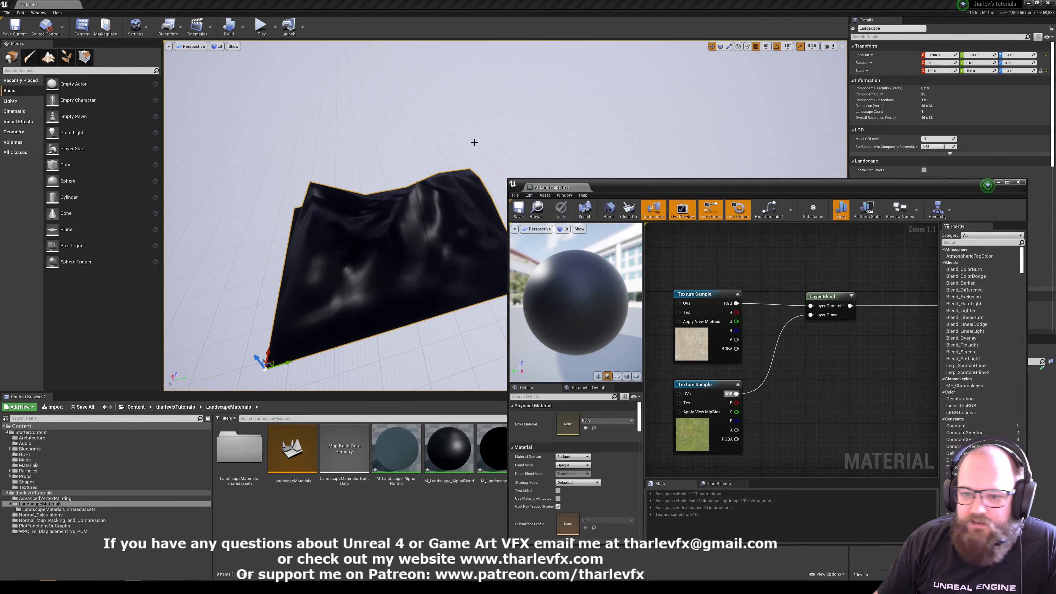
Switch to the landscape Paint tools and check the target layers
click(48, 57)
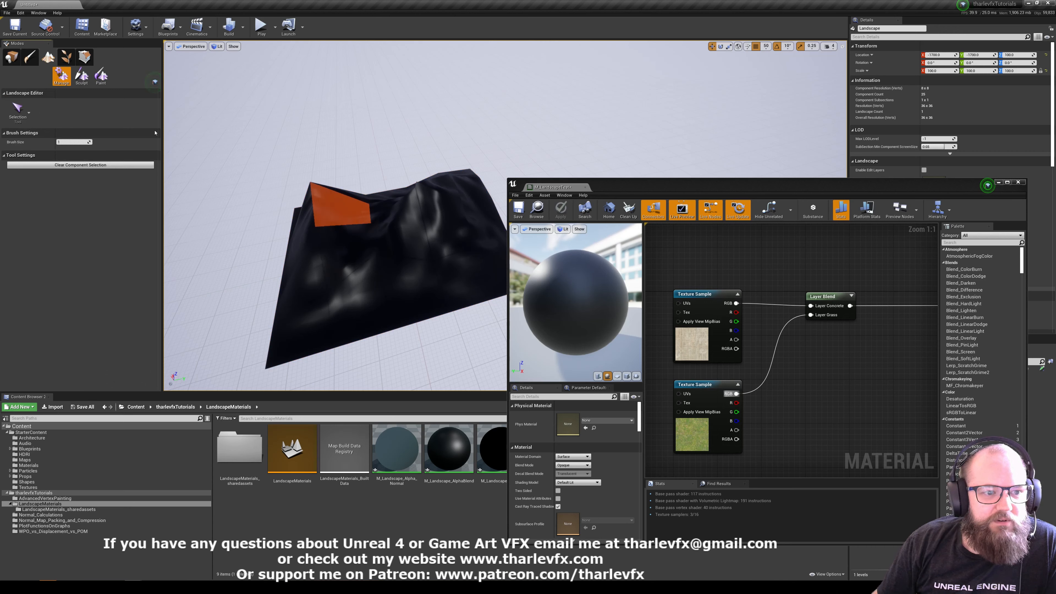
click(100, 76)
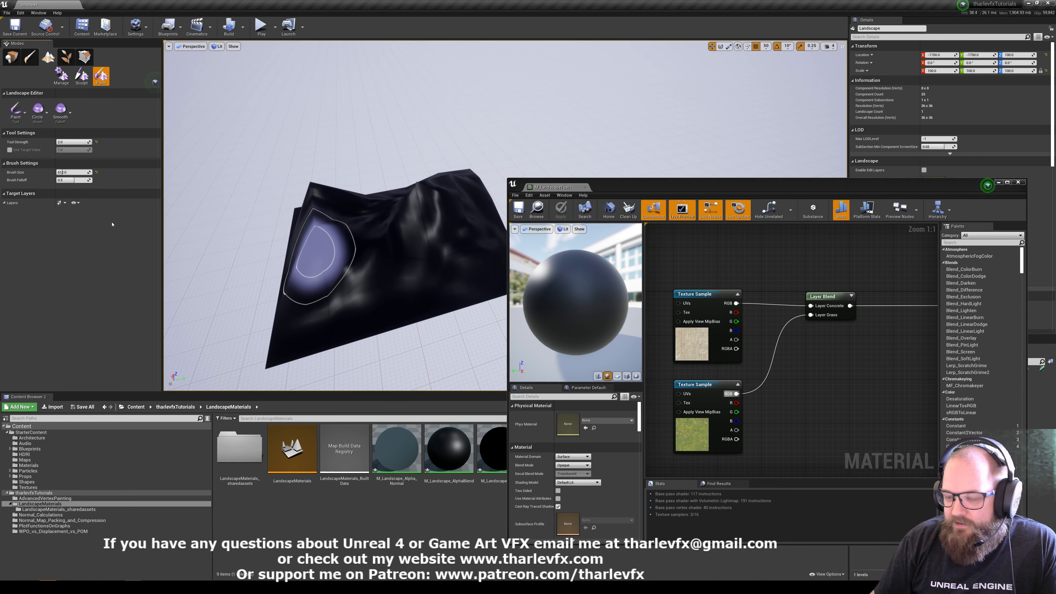
click(785, 258)
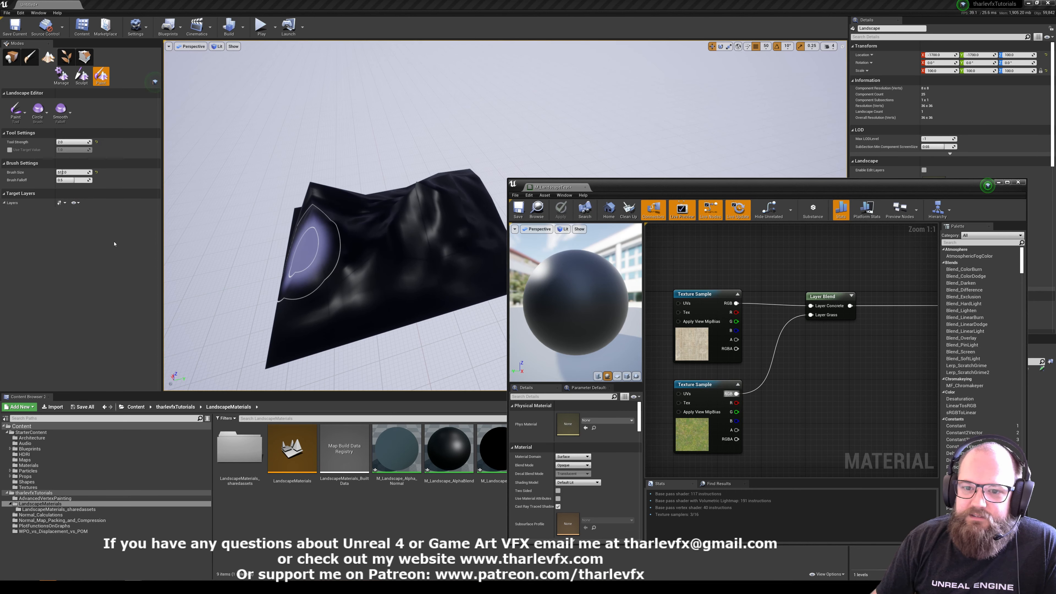
Reassign M_LandscapeTest as the landscape's material and return to the landscape Paint tools to load its target layers
click(998, 183)
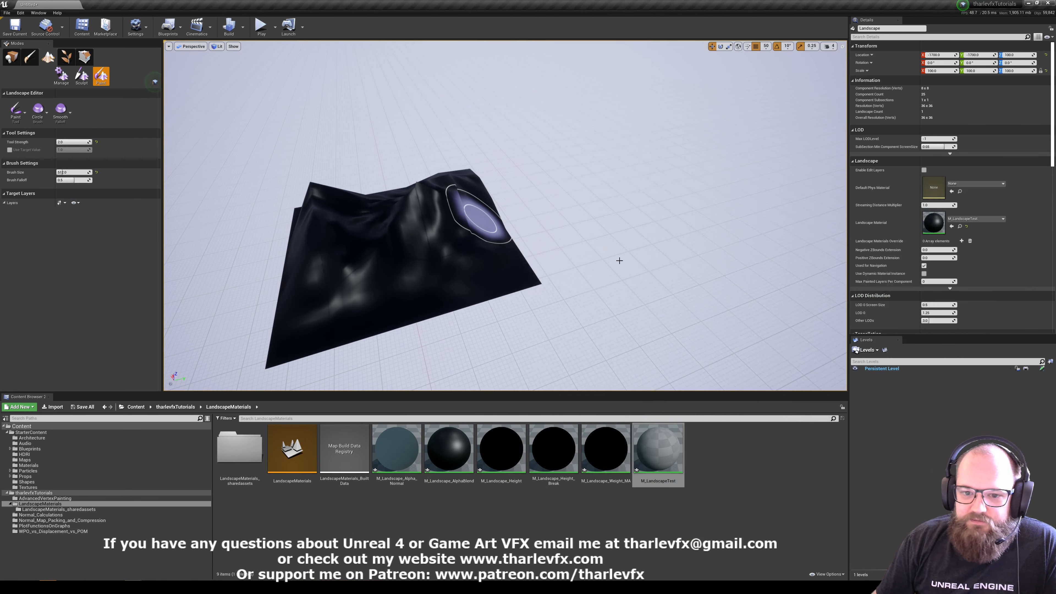
click(12, 57)
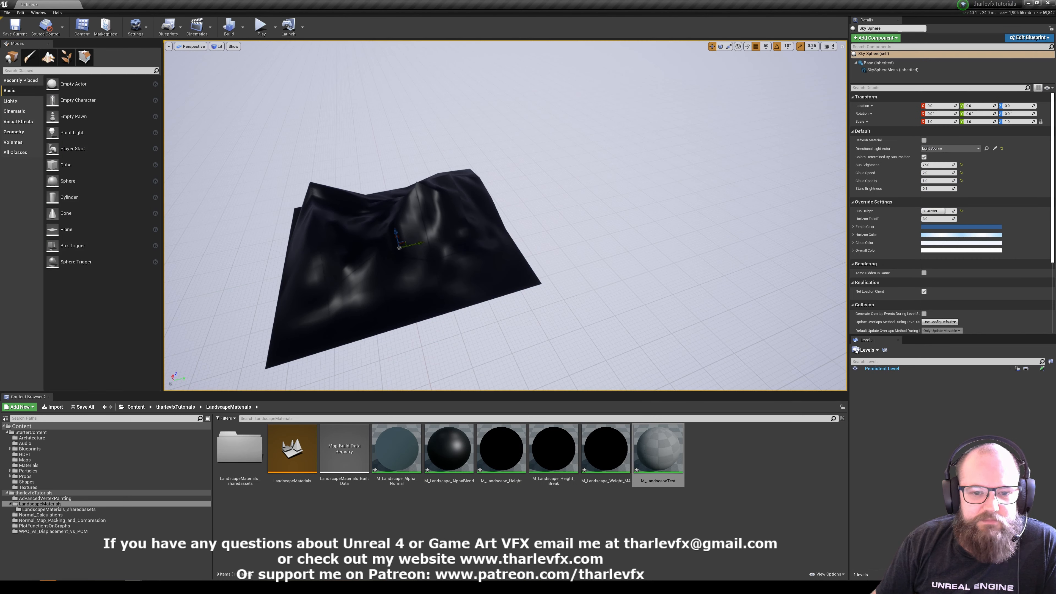
click(659, 447)
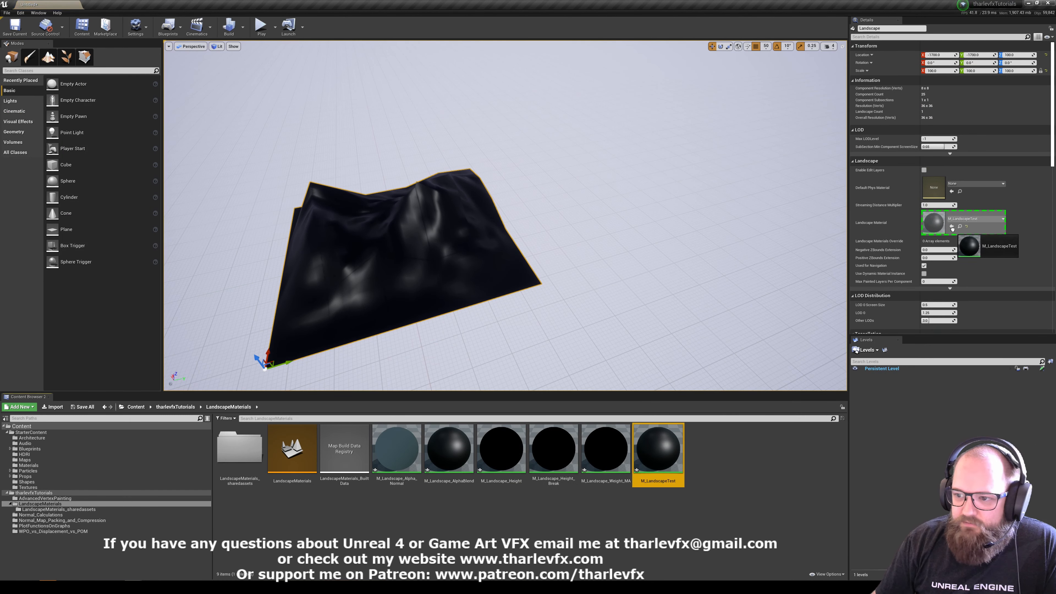
click(48, 57)
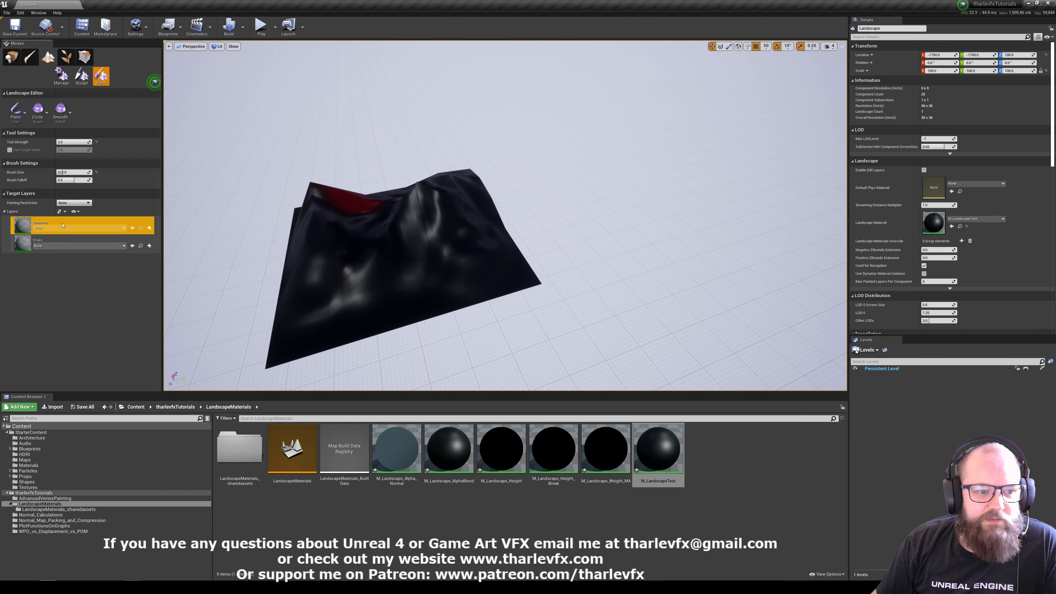
Reopen M_LandscapeTest beside the level and view the layer info creation options for the Concrete target layer
double_click(669, 455)
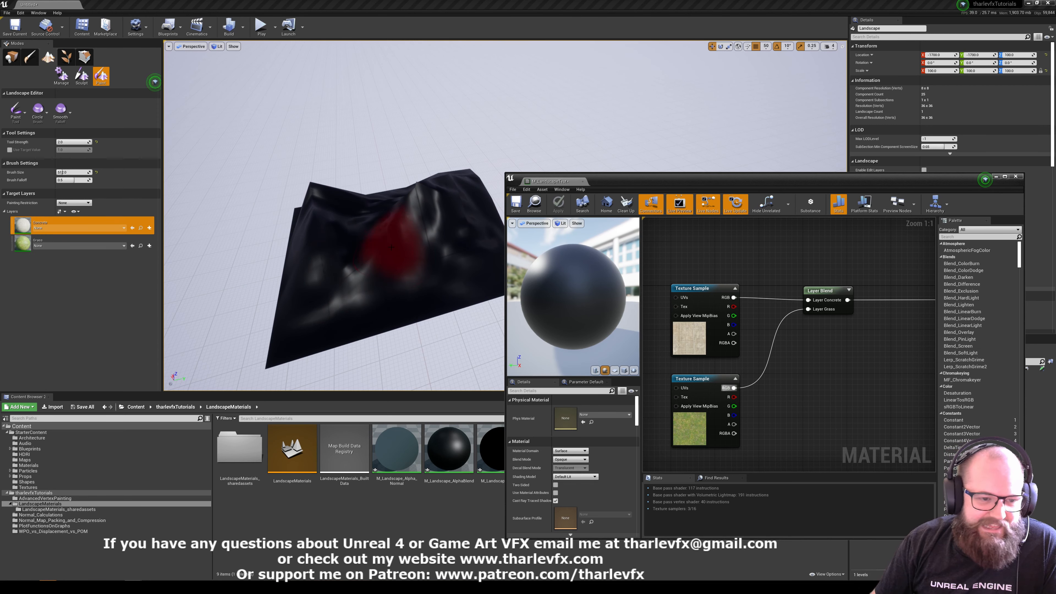
click(56, 228)
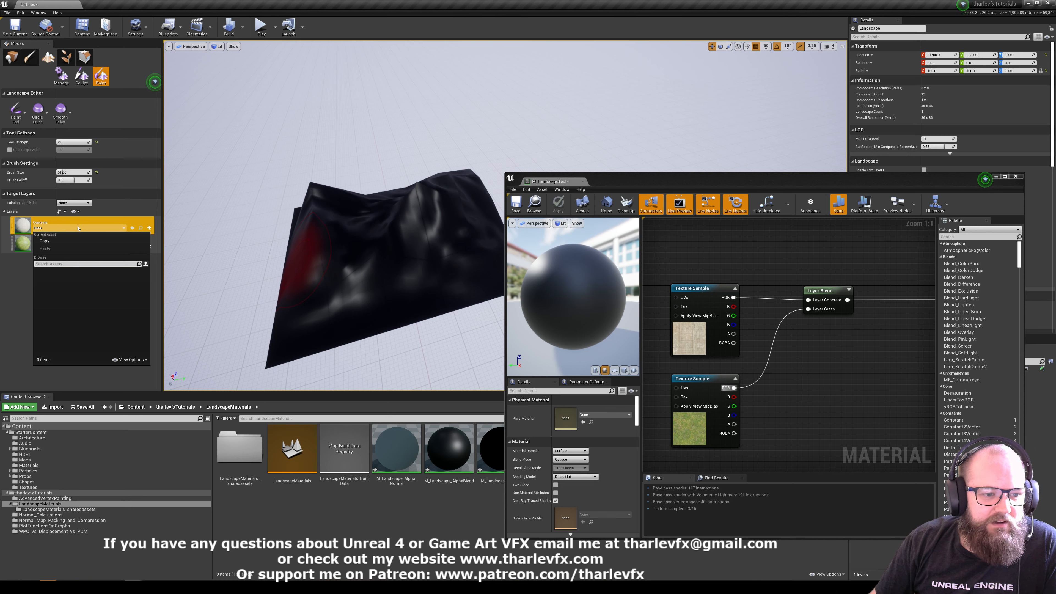
click(88, 229)
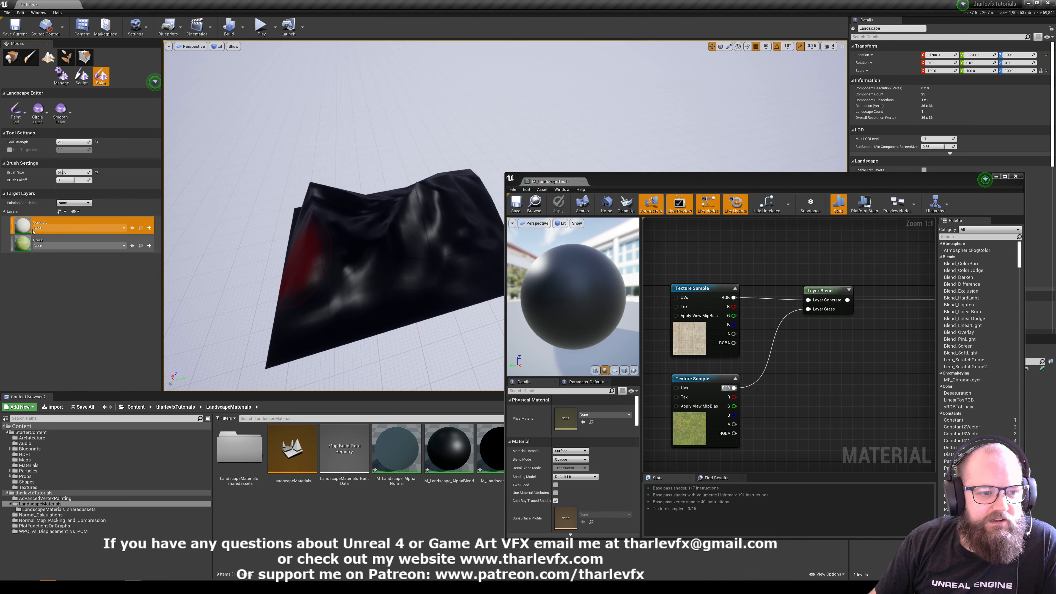
click(150, 228)
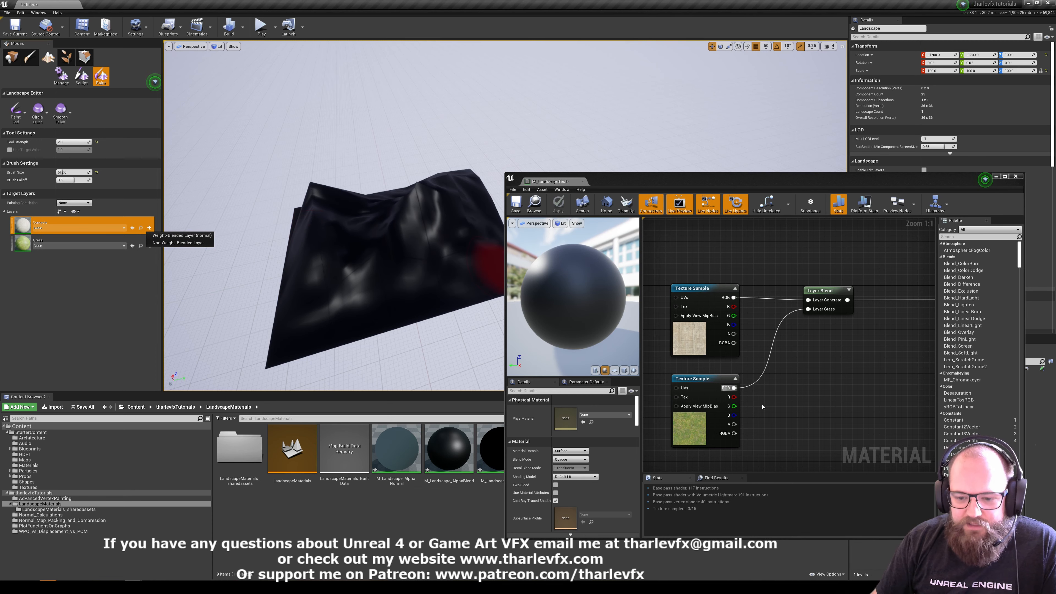
Check the Concrete layer's Blend Type options in the Layer Blend node, keeping LB Weight Blend
click(724, 445)
click(826, 291)
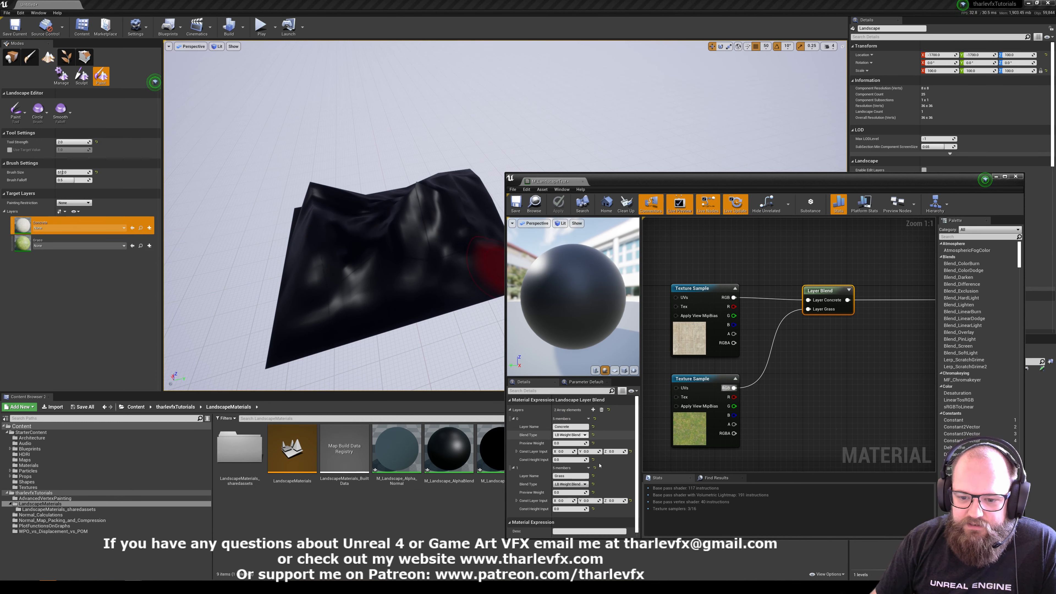
click(579, 435)
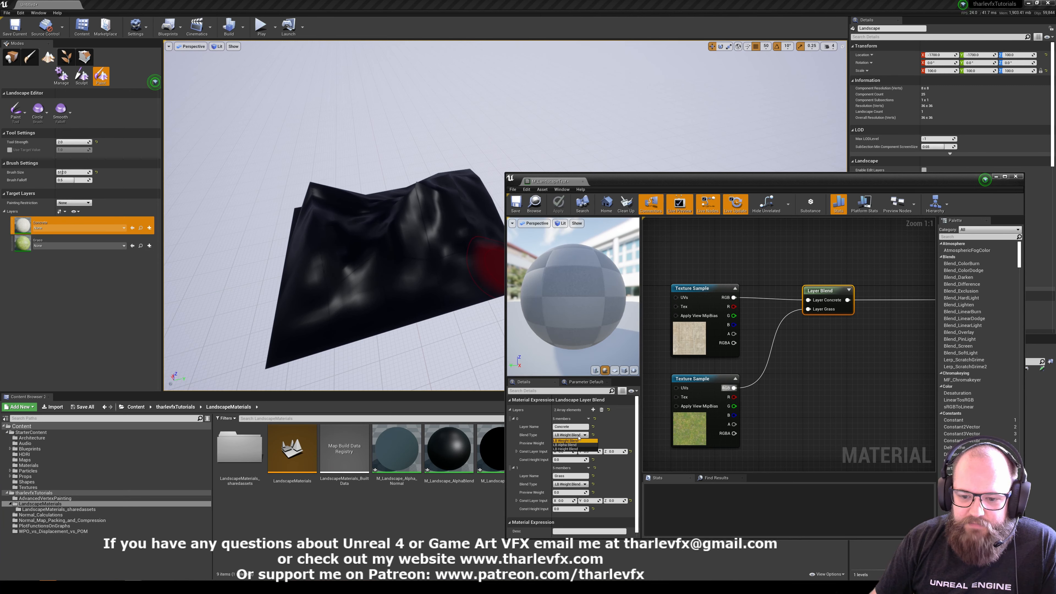
click(578, 440)
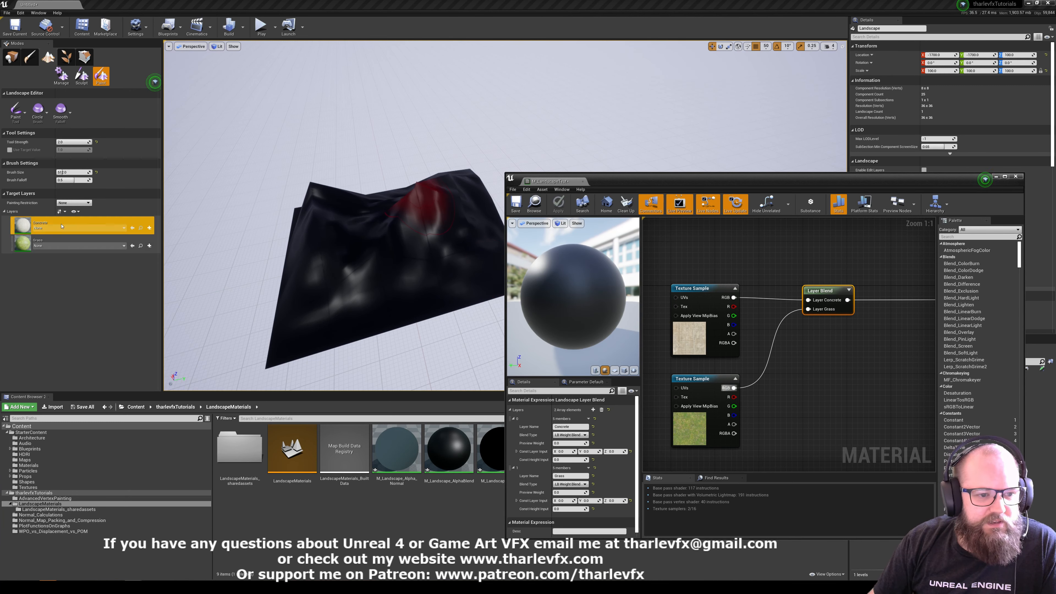
Create a Weight-Blended Layer (normal) info for Concrete, saved as Concrete_LayerInfo in the LandscapeMaterials_sharedassets folder
click(150, 227)
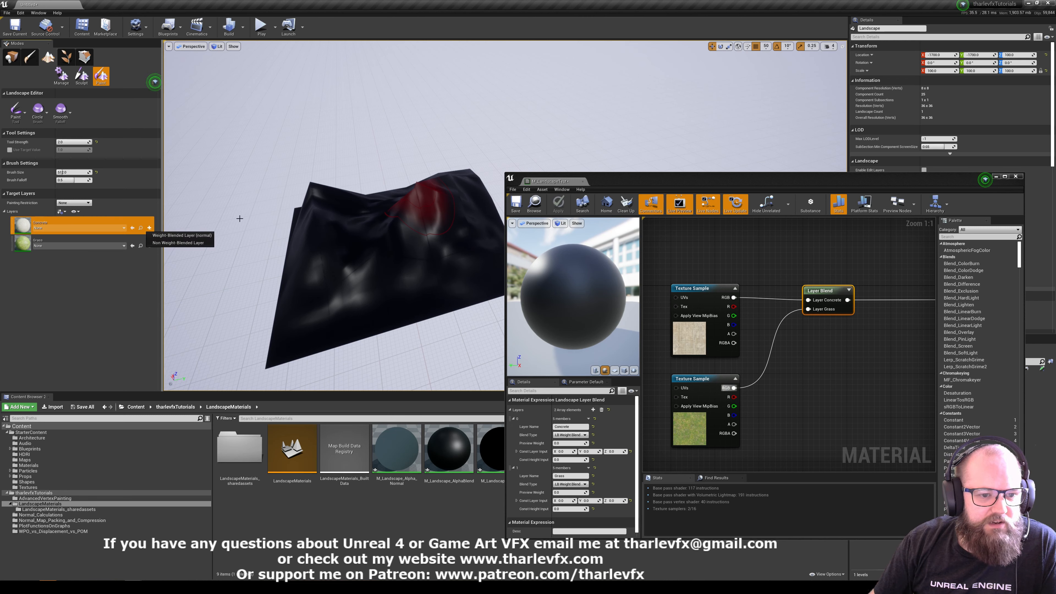
click(186, 238)
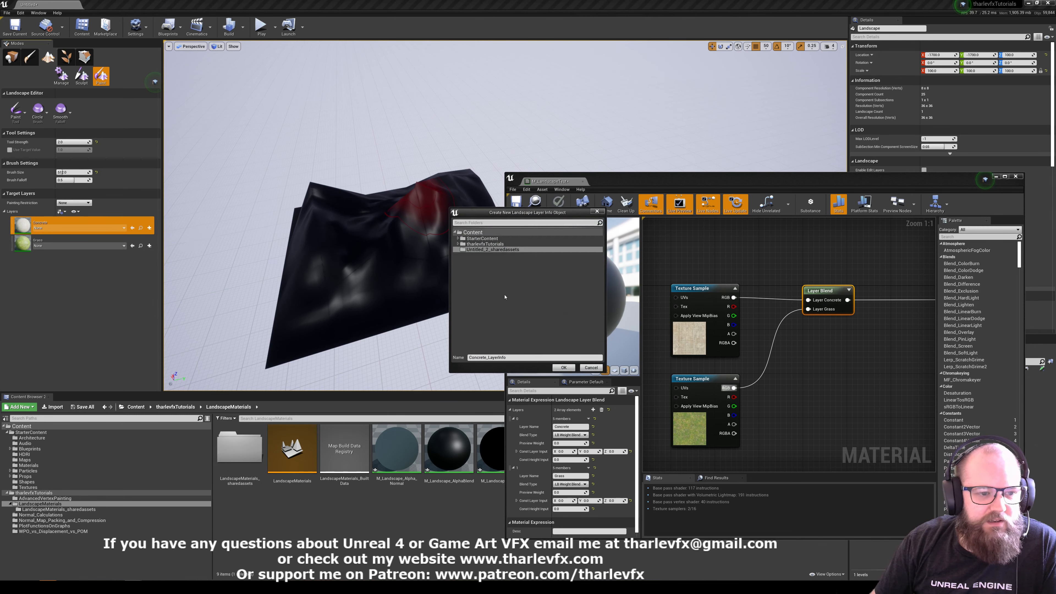
click(478, 244)
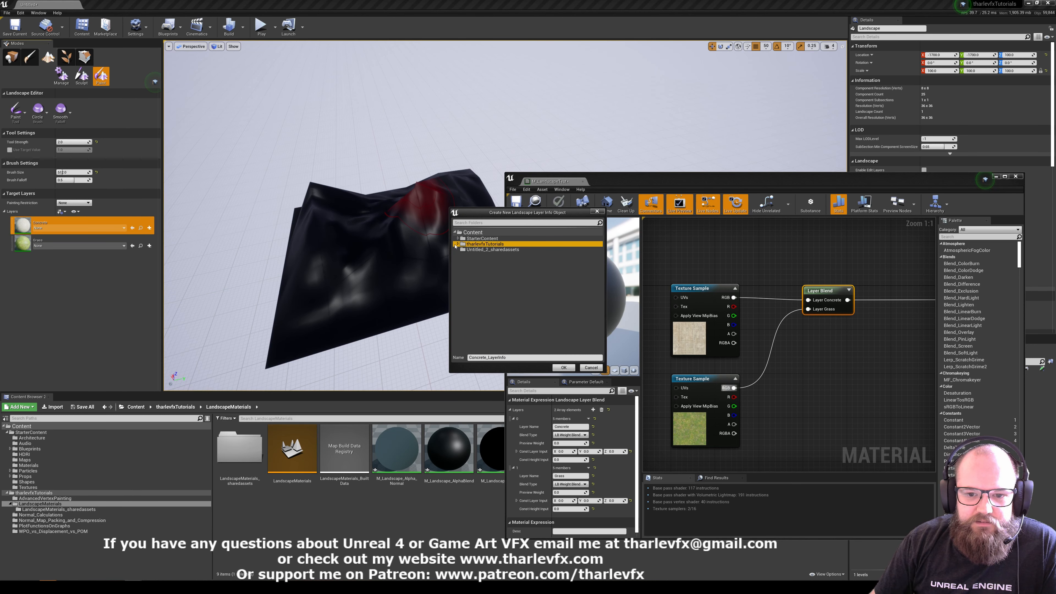
double_click(479, 244)
click(466, 255)
click(462, 255)
click(509, 261)
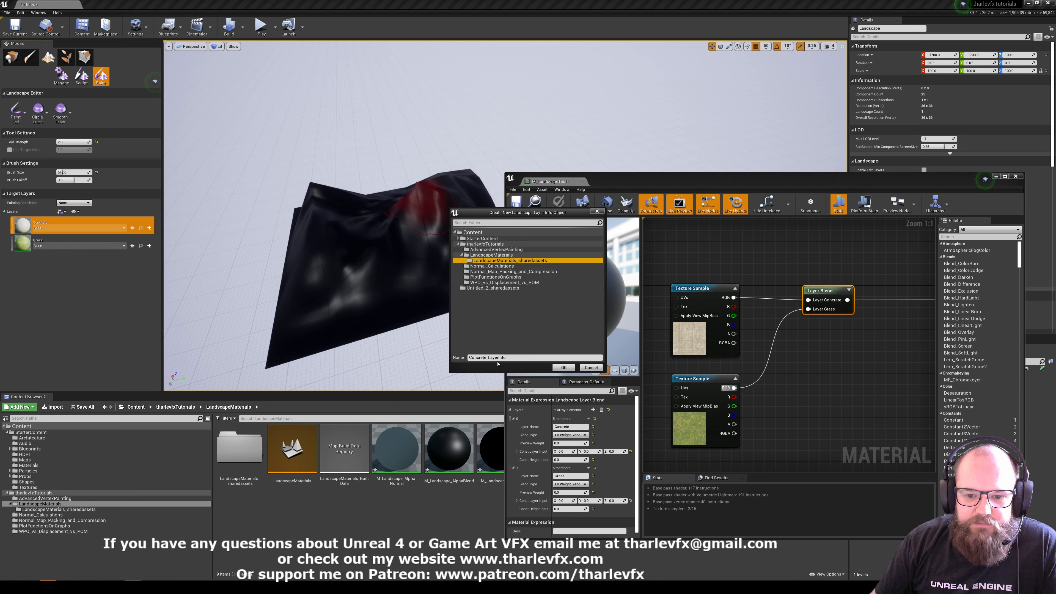
click(564, 368)
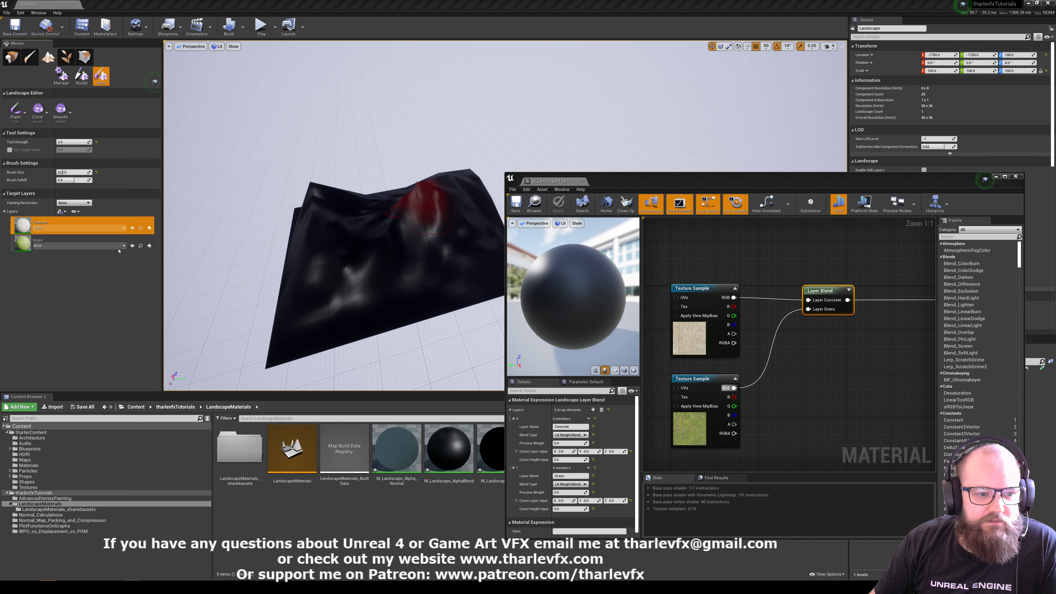
Give the Grass layer the Grass_LayerInfo_2 layer info and paint grass over the landscape's central front slope and up the peak
click(92, 246)
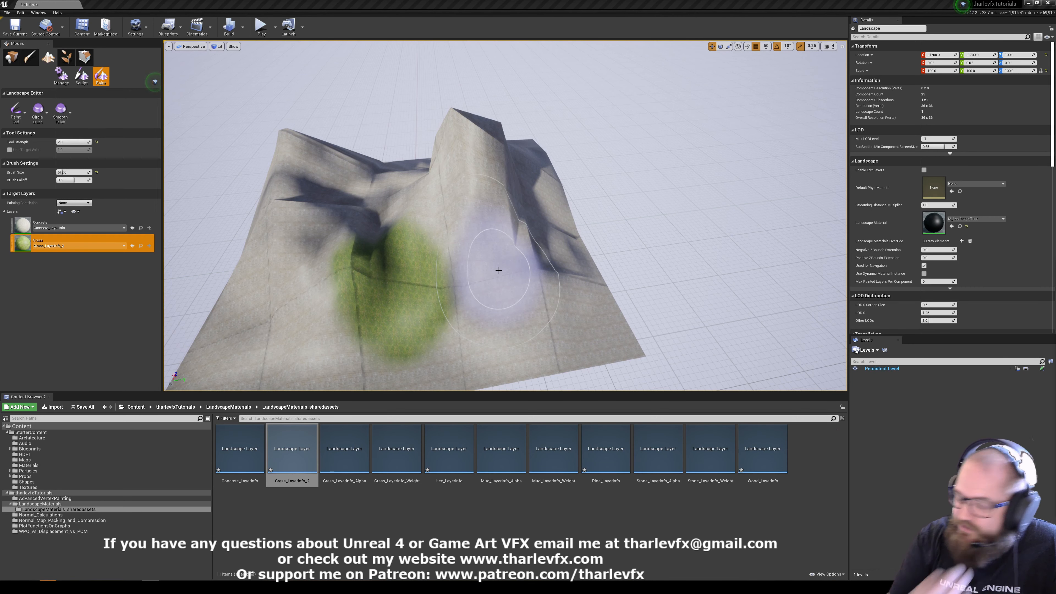
right_drag(505, 264, 505, 335)
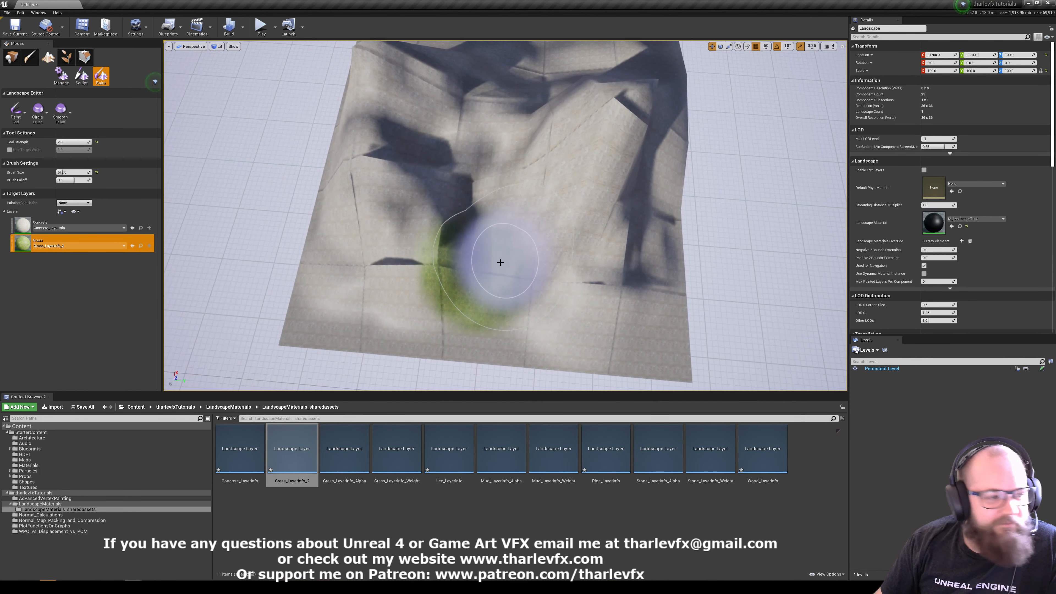
mouse_move(493, 238)
right_down()
mouse_move(545, 239)
mouse_move(522, 196)
right_up()
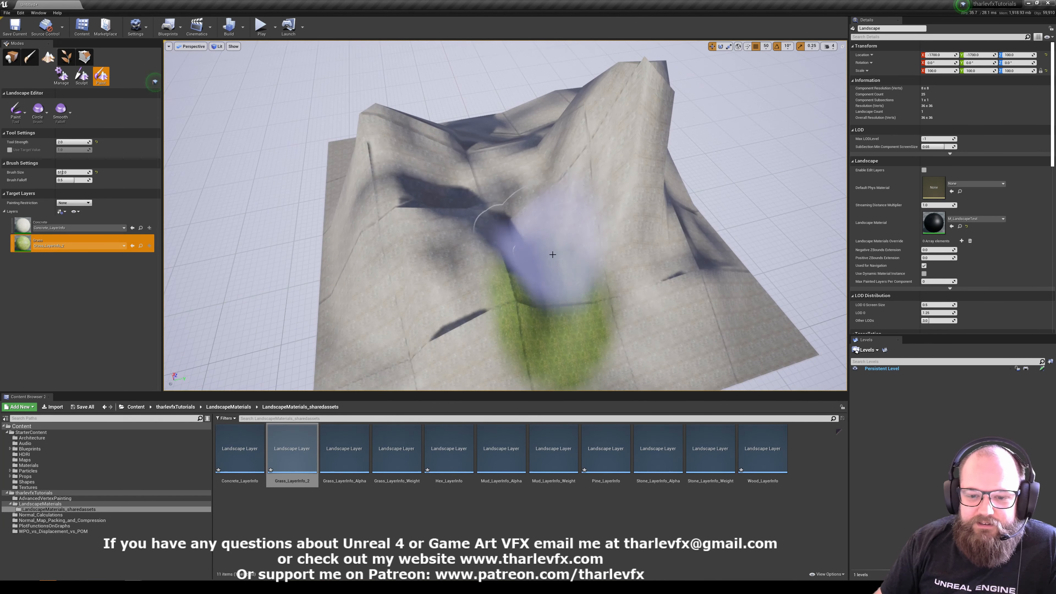
mouse_move(559, 249)
right_down()
mouse_move(476, 223)
mouse_move(387, 225)
mouse_move(514, 255)
mouse_move(516, 216)
mouse_move(569, 266)
mouse_move(645, 283)
right_up()
mouse_move(507, 255)
mouse_down()
mouse_move(538, 290)
mouse_move(507, 306)
mouse_up()
Paint the Concrete layer over the grass area and repaint Grass across the central slopes and peak
click(105, 224)
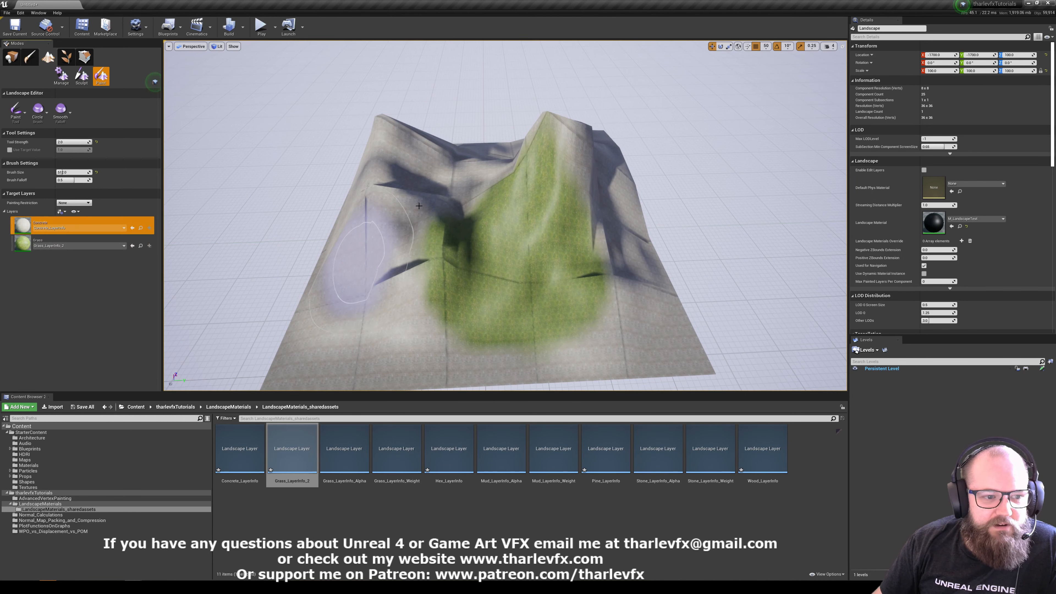
mouse_move(413, 248)
mouse_down()
mouse_move(501, 269)
mouse_move(545, 187)
mouse_move(583, 283)
mouse_up()
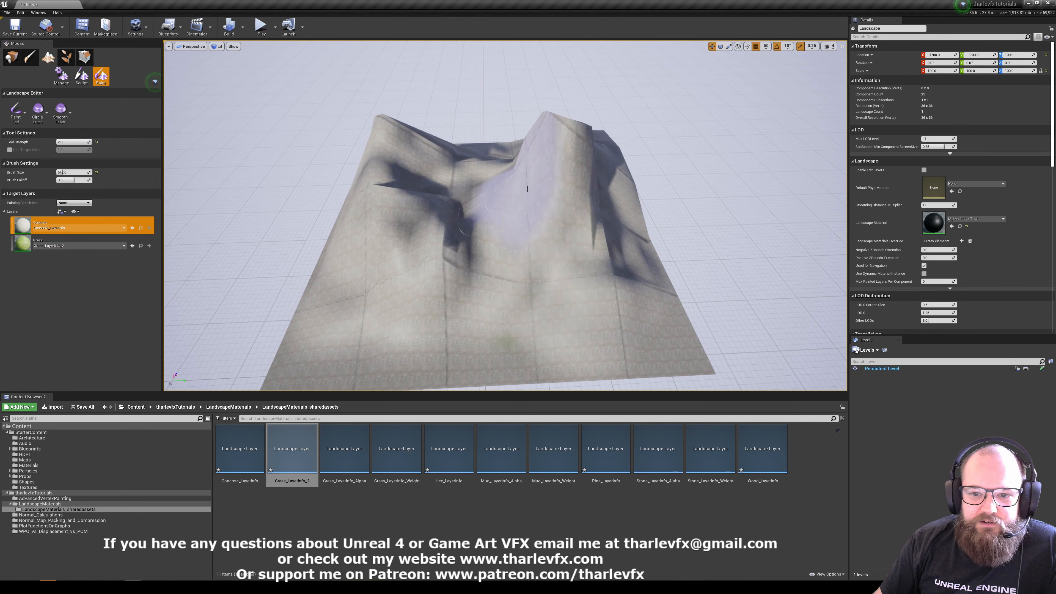
click(79, 243)
mouse_move(260, 228)
mouse_down()
mouse_move(436, 283)
mouse_move(448, 260)
mouse_move(573, 208)
mouse_move(504, 265)
mouse_move(458, 233)
mouse_up()
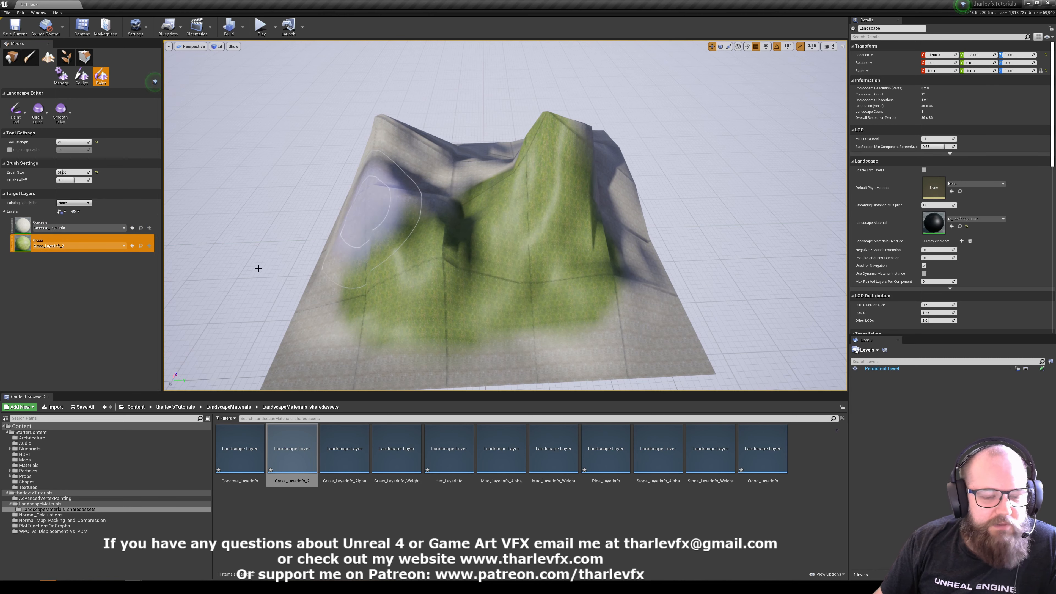
Leave the landscape painting mode for object placement and select the landscape in the level
click(11, 57)
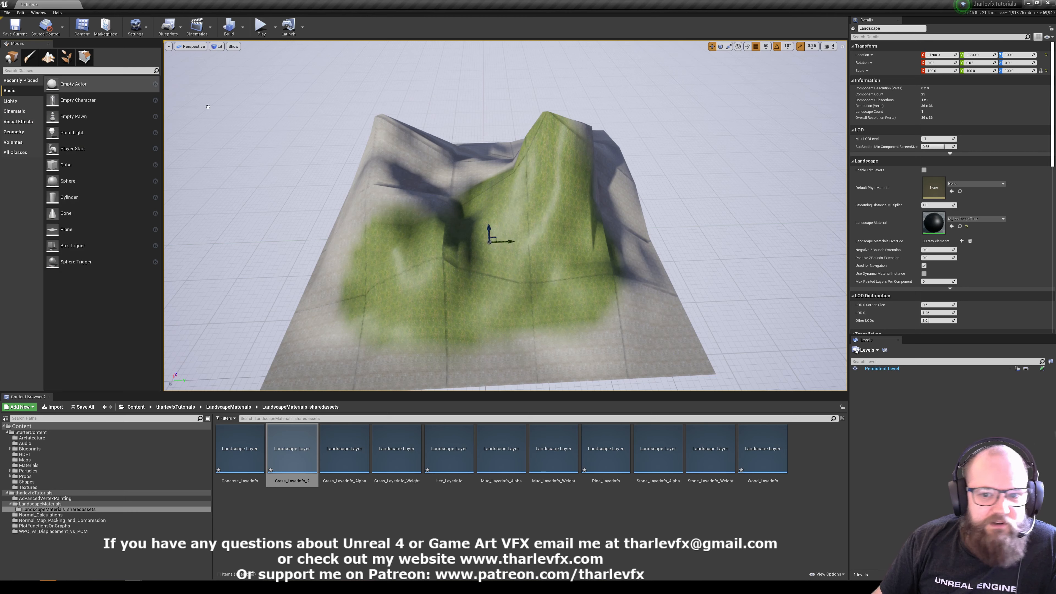
right_drag(295, 227, 288, 226)
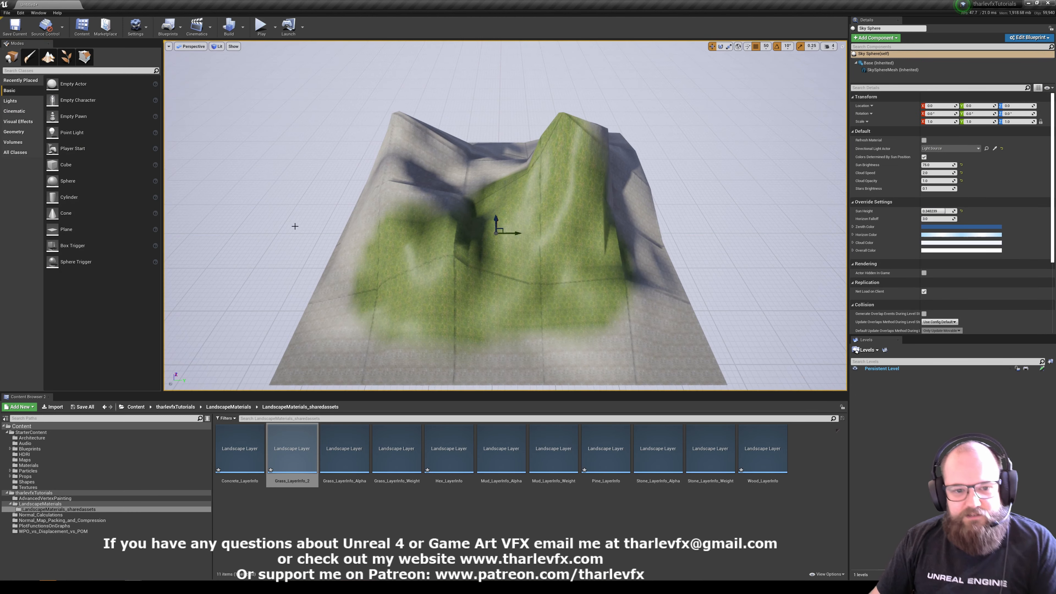
key(Escape)
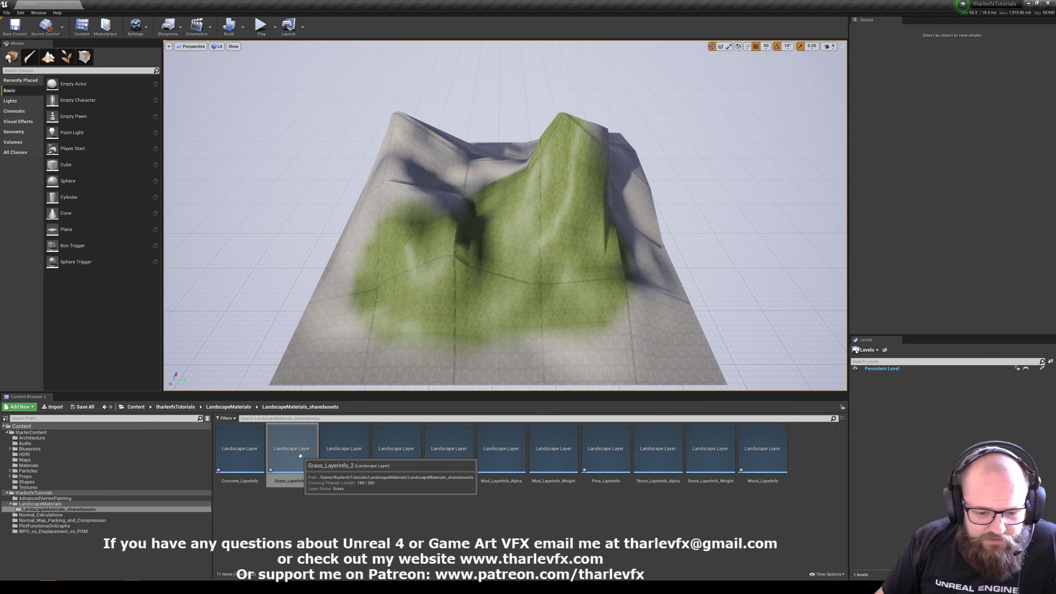
click(501, 305)
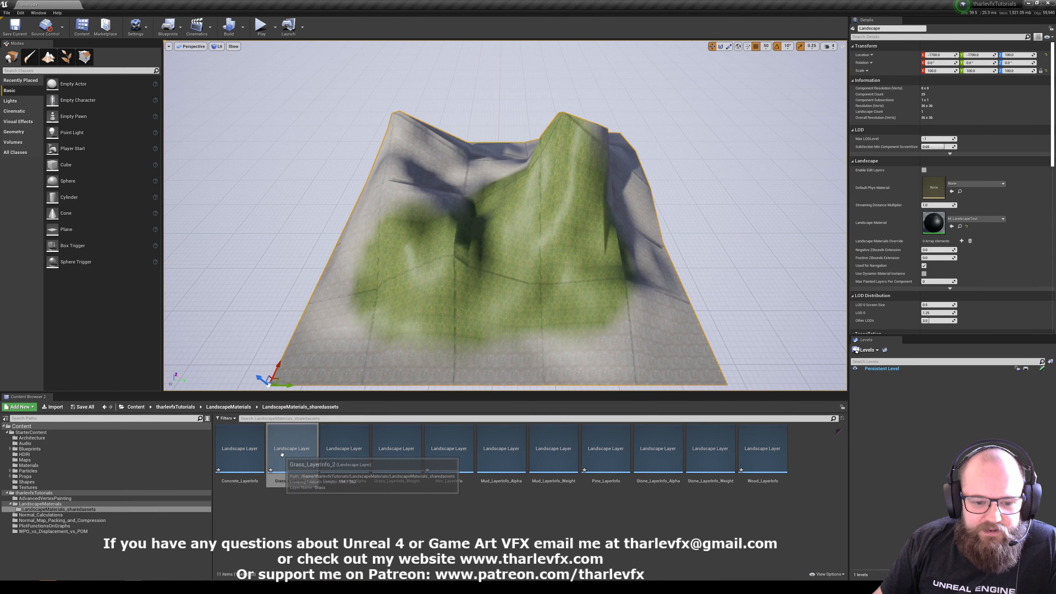
Select the Grass_LayerInfo_2 asset in the LandscapeMaterials_sharedassets folder and open it for editing
click(318, 512)
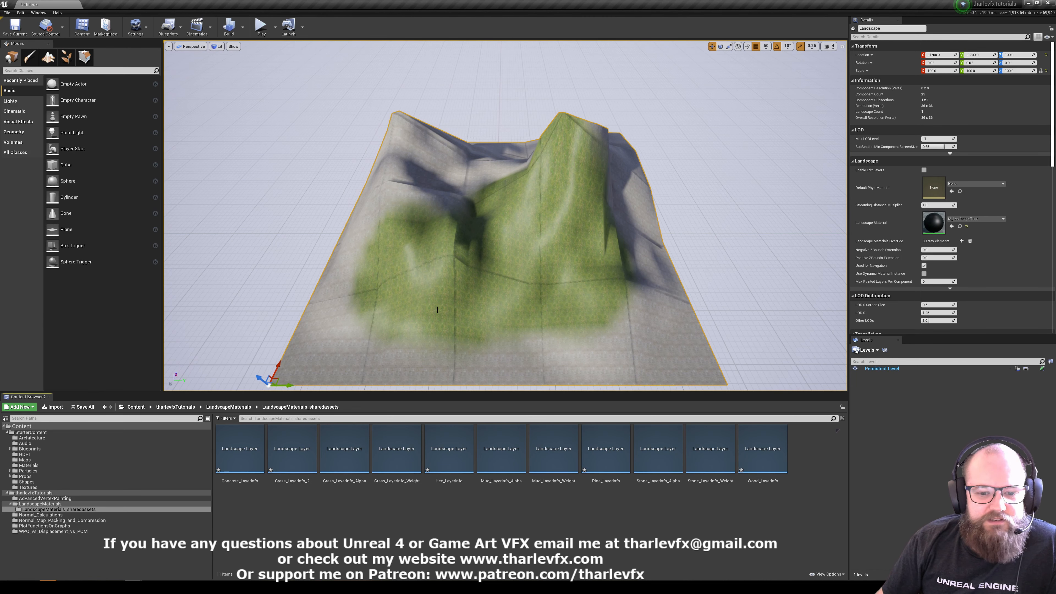
click(292, 451)
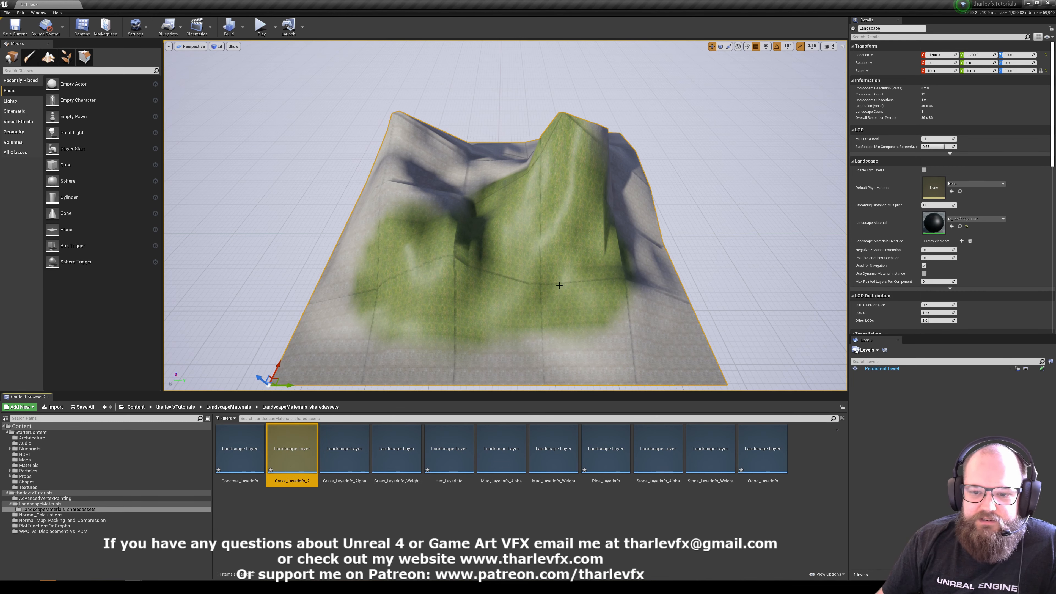
key(w)
right_drag(500, 221, 502, 243)
key(s)
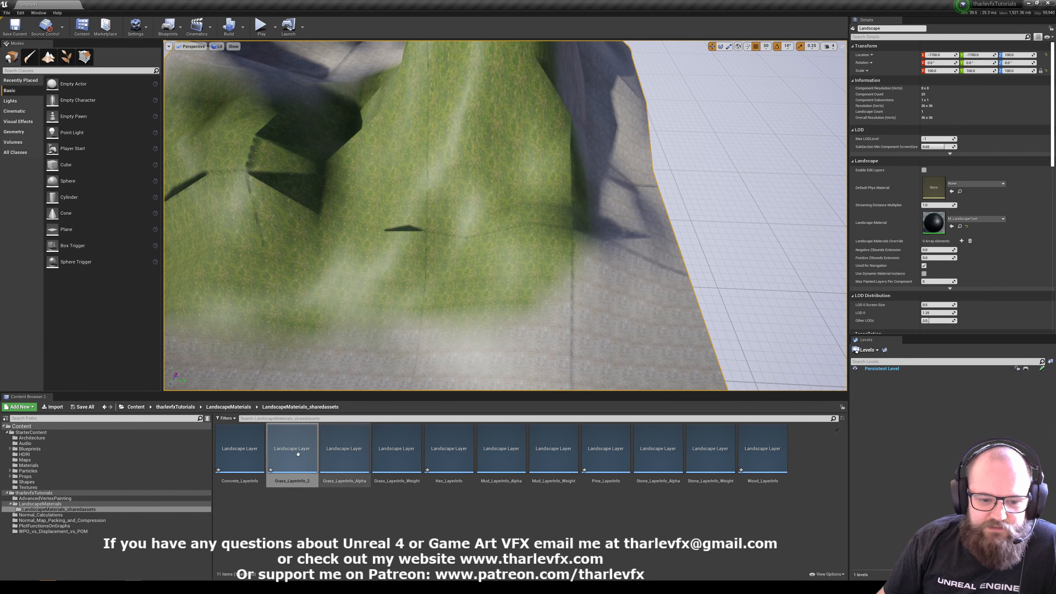
click(48, 59)
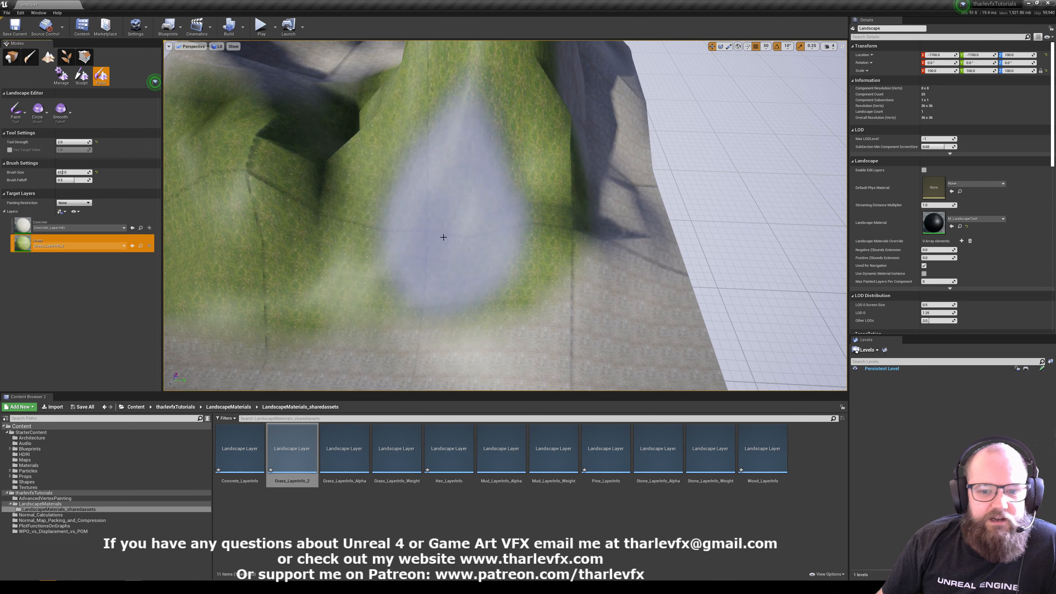
key(shift+1)
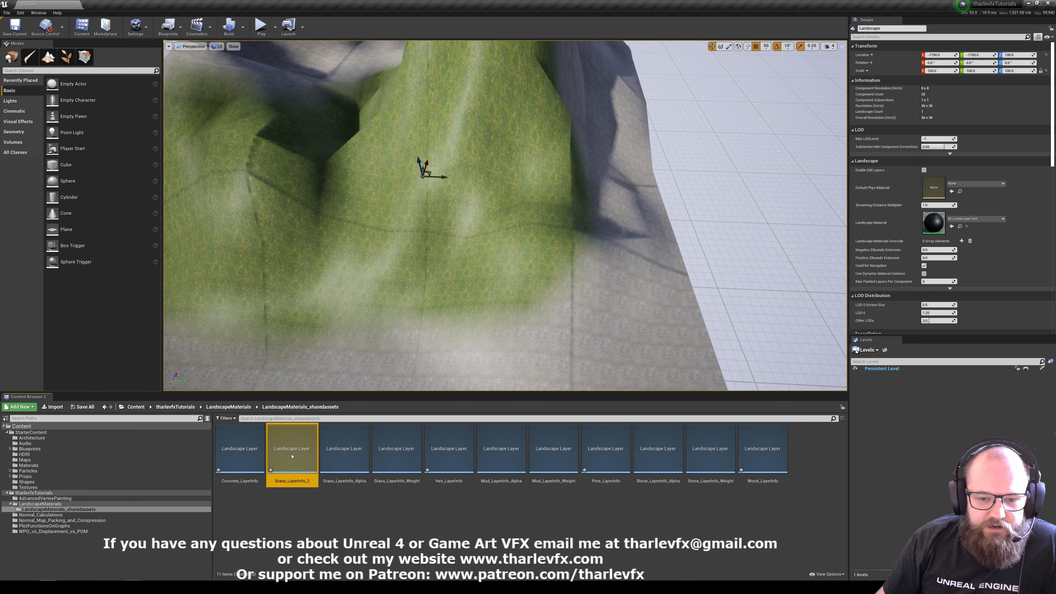
double_click(312, 452)
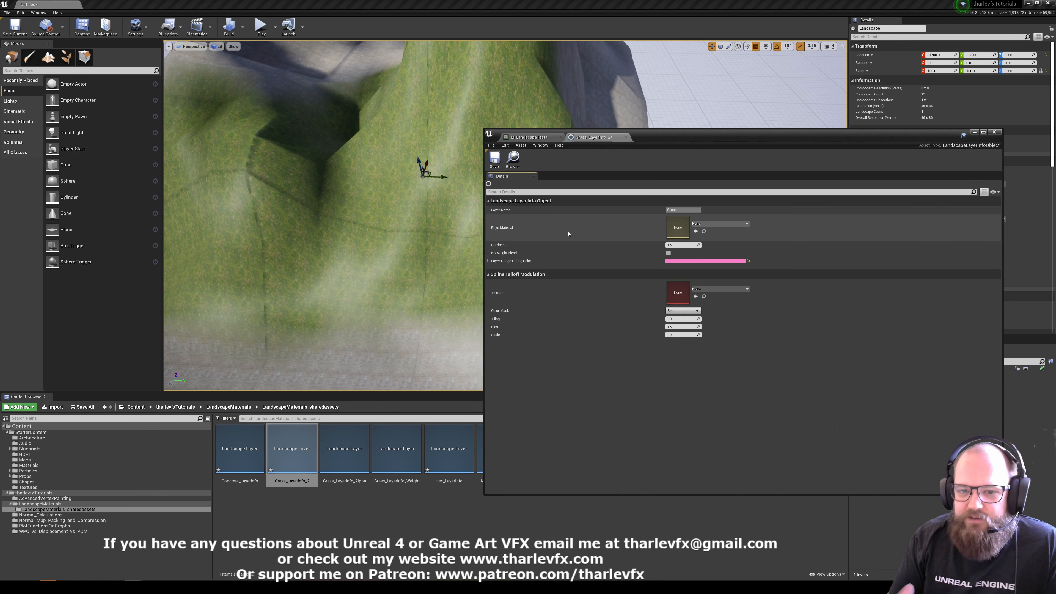
Examine the Phys Material choices and the Hardness setting of Grass_LayerInfo_2
click(747, 225)
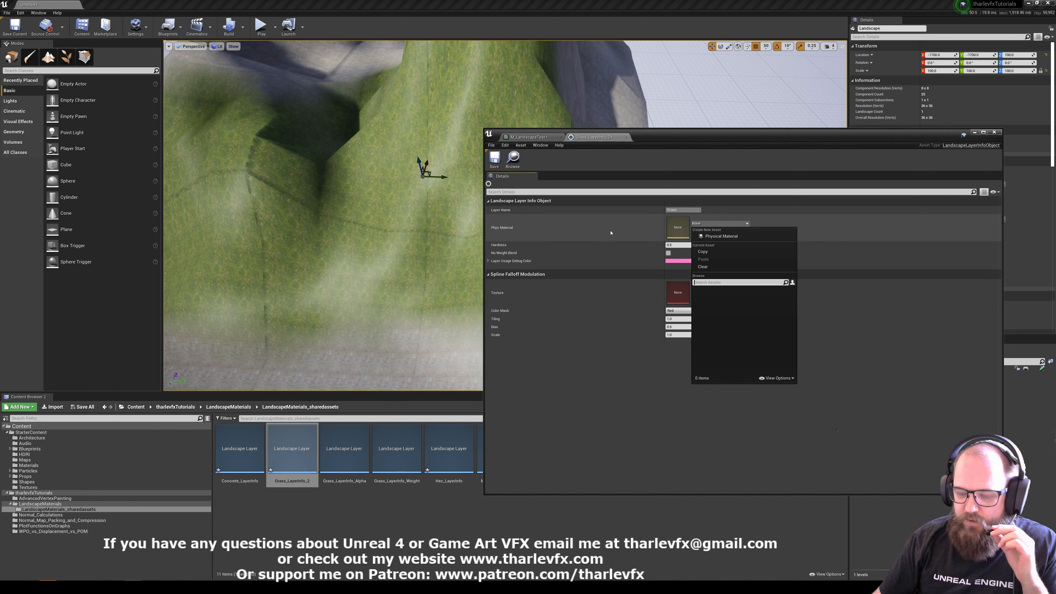
click(620, 231)
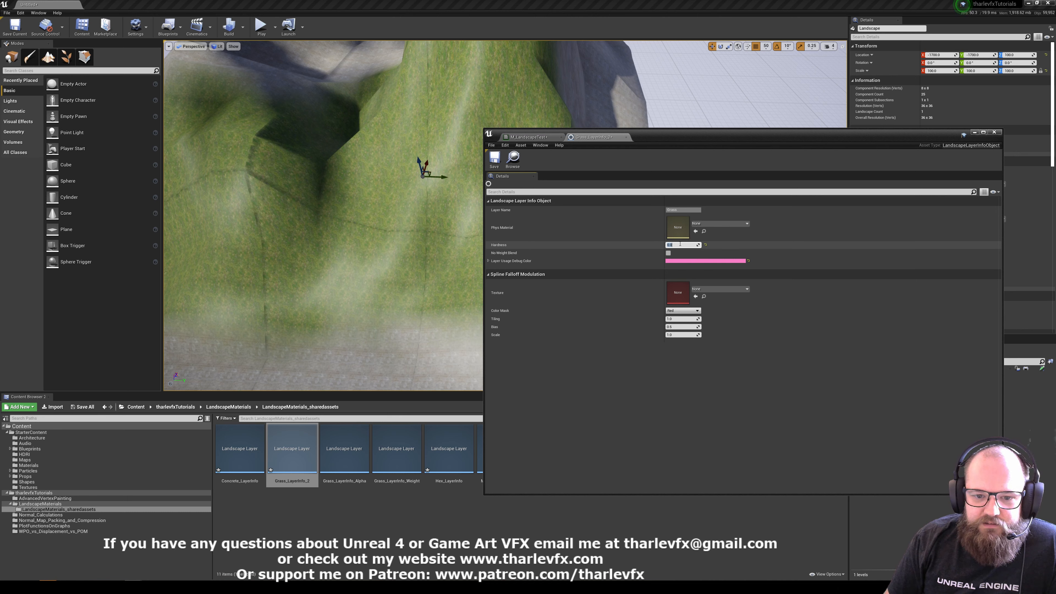
click(504, 247)
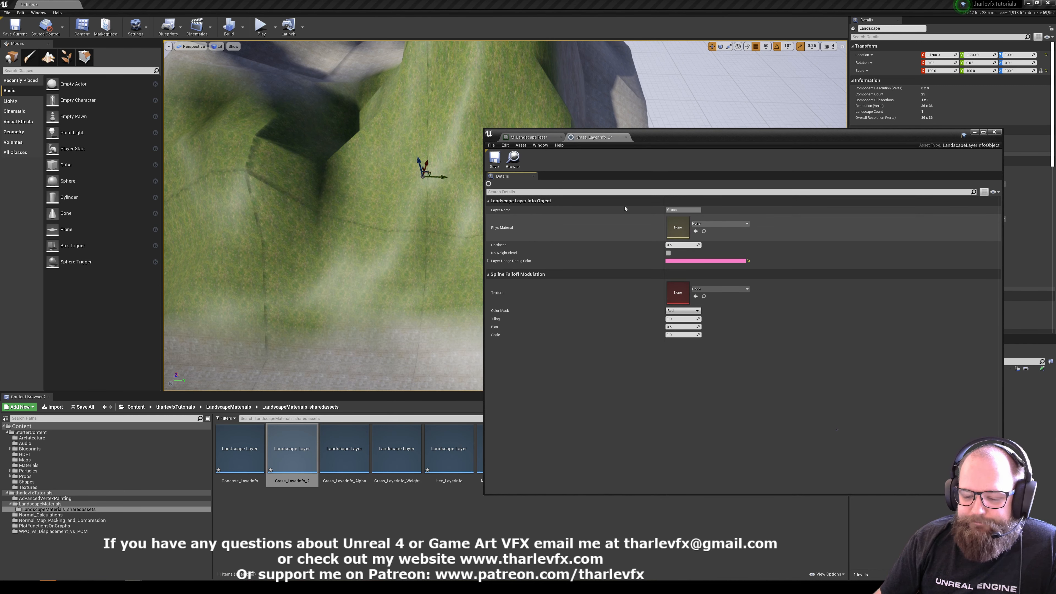
Save and close Grass_LayerInfo_2, and close the M_LandscapeTest material editor
click(495, 159)
click(624, 138)
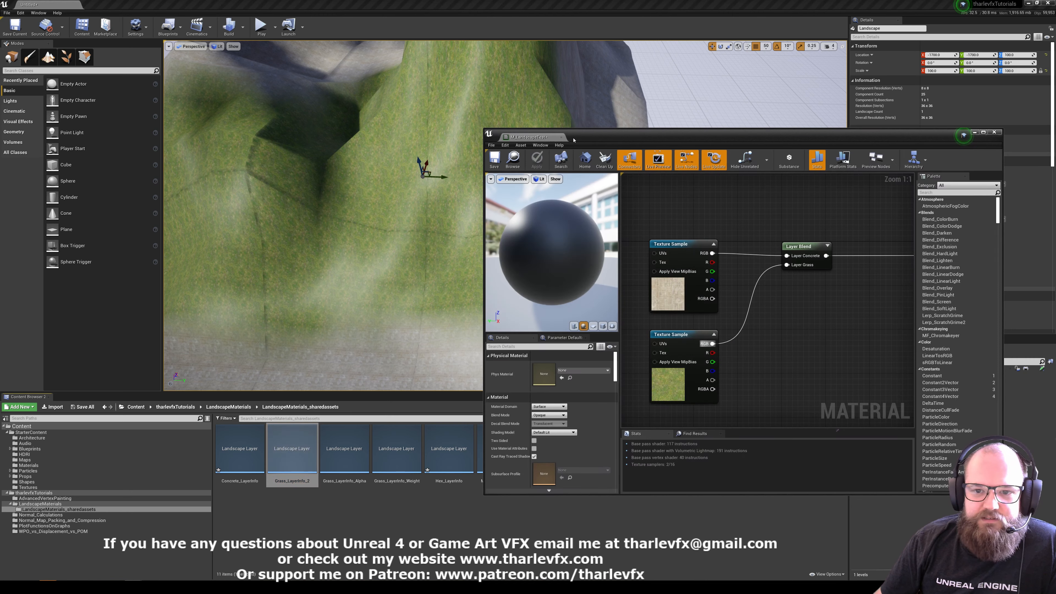
scroll(734, 227, down, 2)
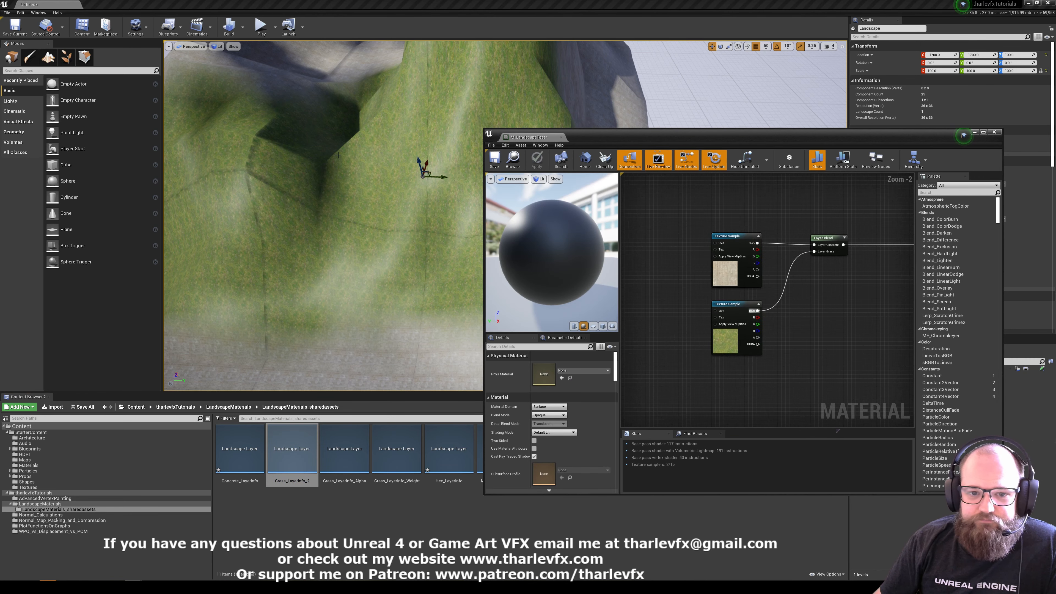
key(s)
right_drag(338, 155, 348, 144)
key(w)
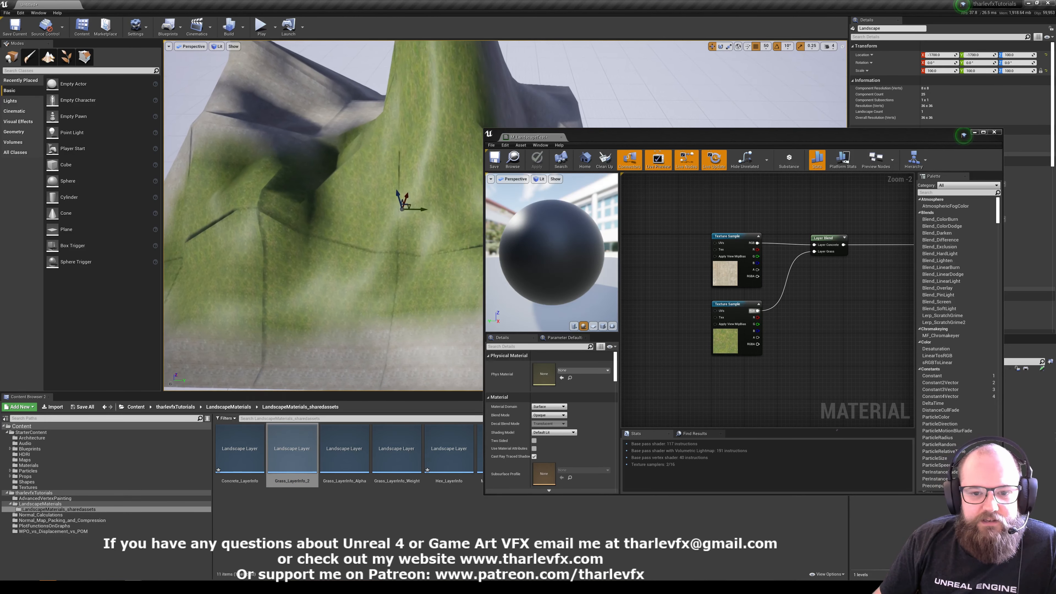
click(998, 133)
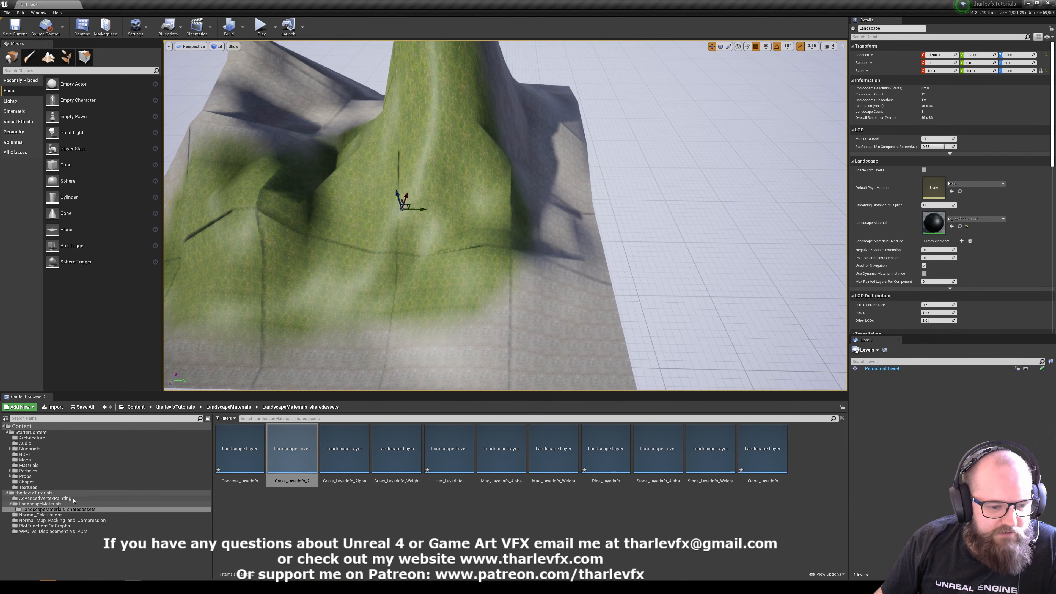
Open the LandscapeMaterials level from the LandscapeMaterials folder without saving the pending content
click(73, 503)
double_click(292, 449)
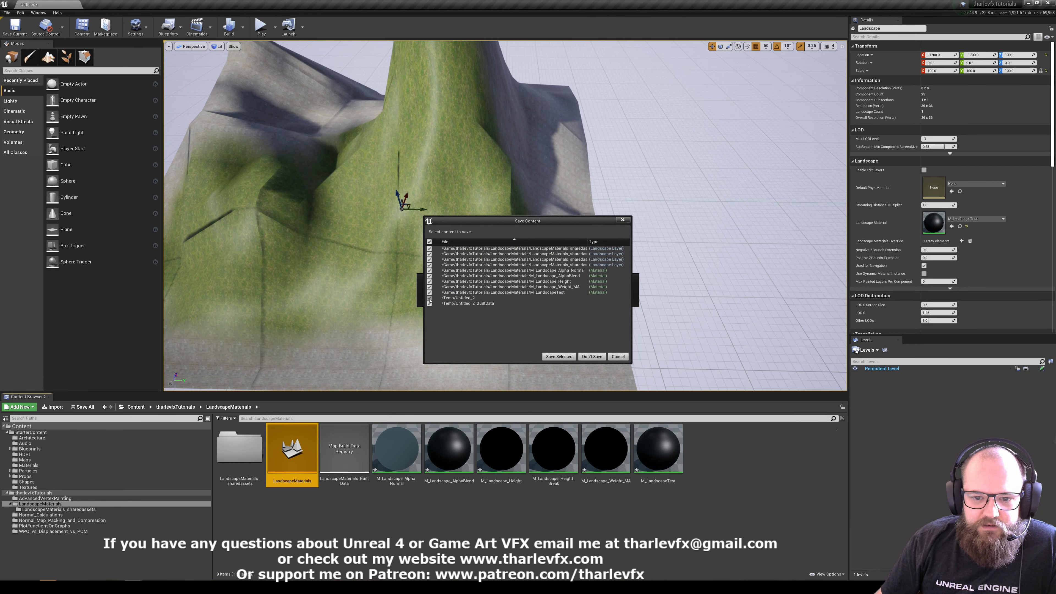
click(578, 357)
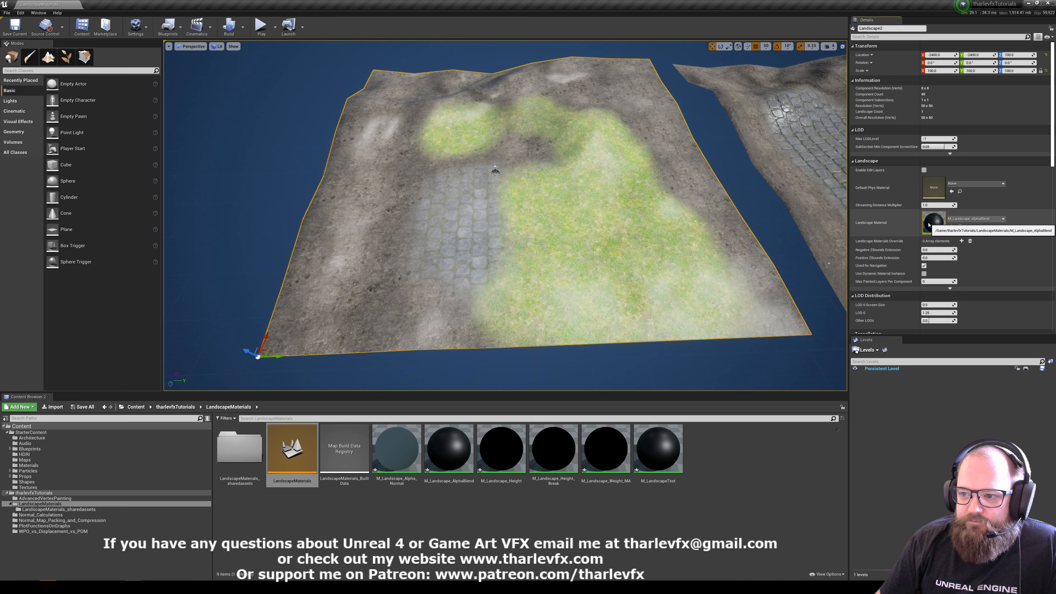
Open the selected landscape's M_Landscape_AlphaBlend material for inspection
right_drag(579, 201, 579, 196)
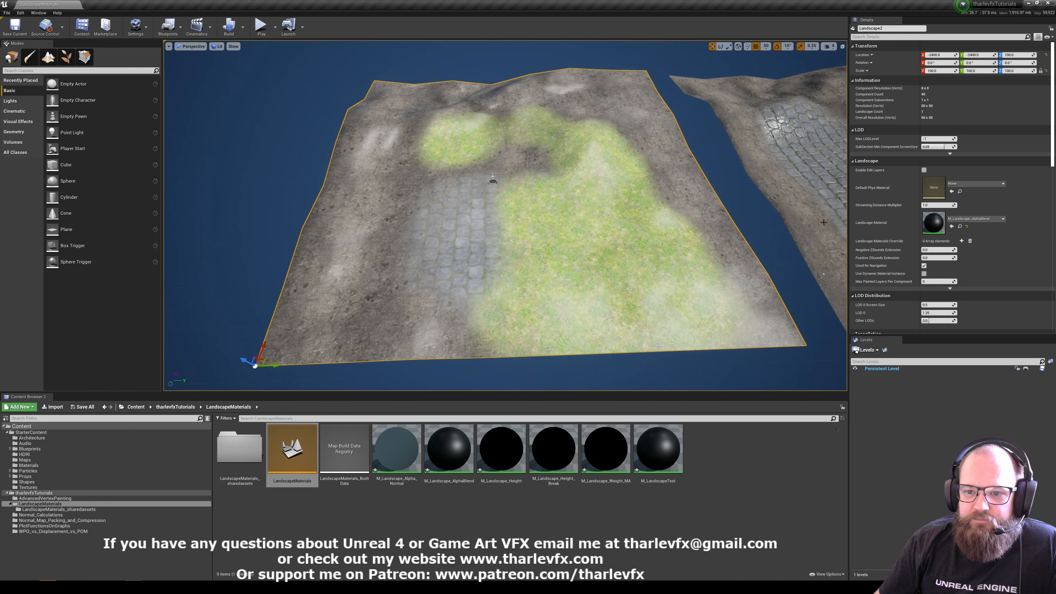
double_click(934, 225)
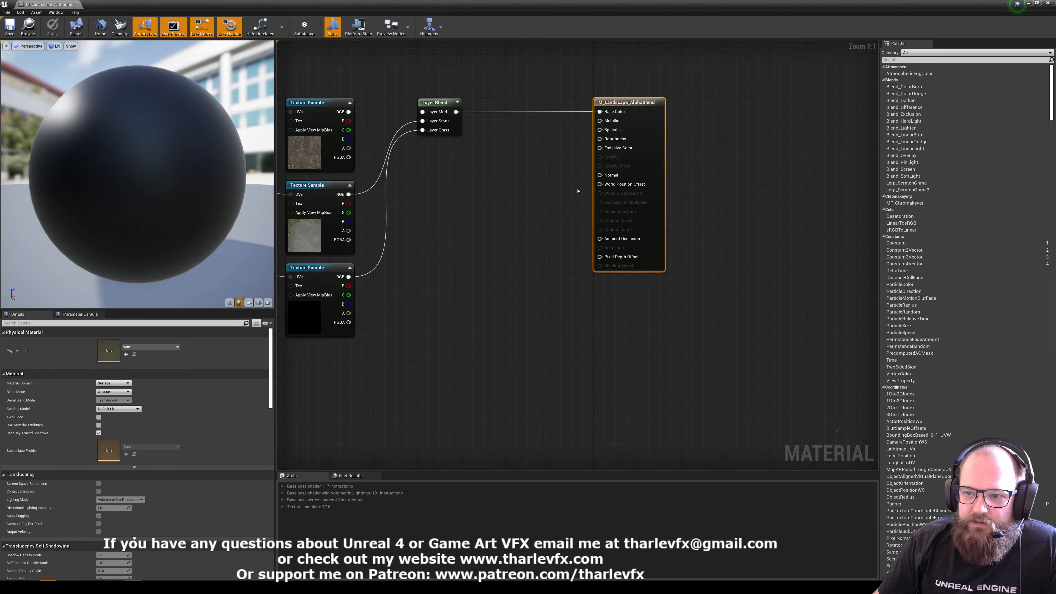
click(752, 224)
right_drag(638, 285, 492, 227)
Examine the mud, stone and grass texture samples and the LandscapeCoords node that feeds their UVs
click(487, 288)
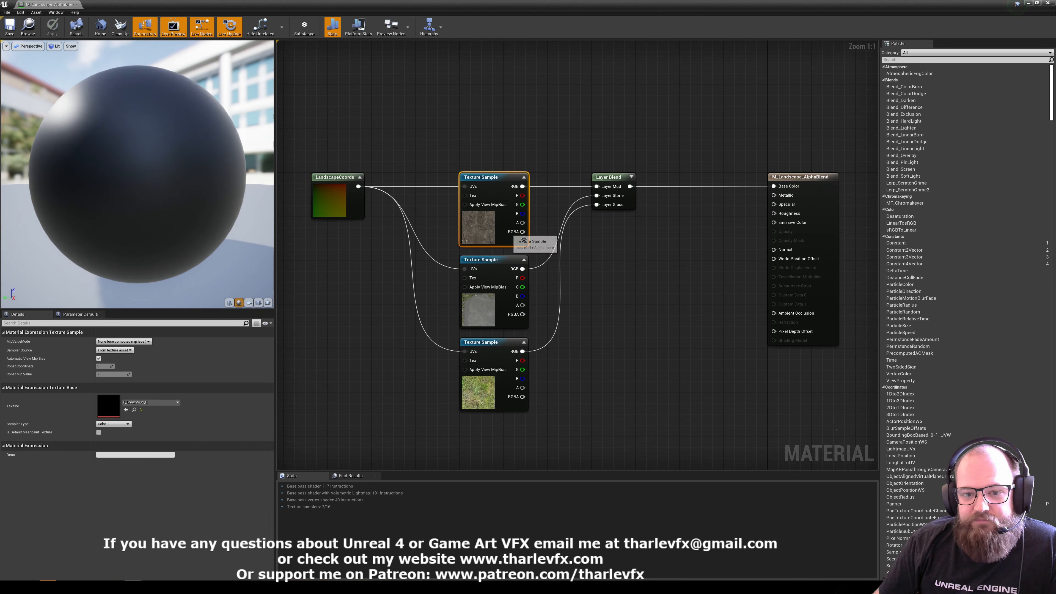
click(490, 339)
click(498, 235)
click(495, 316)
click(401, 206)
right_drag(402, 206, 476, 210)
click(470, 206)
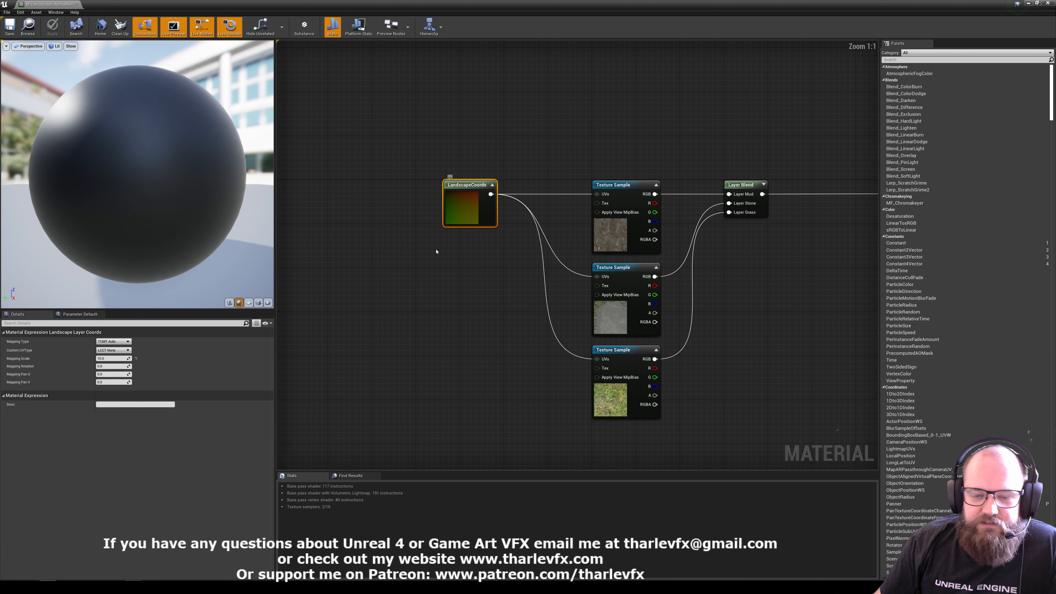
right_drag(436, 251, 439, 239)
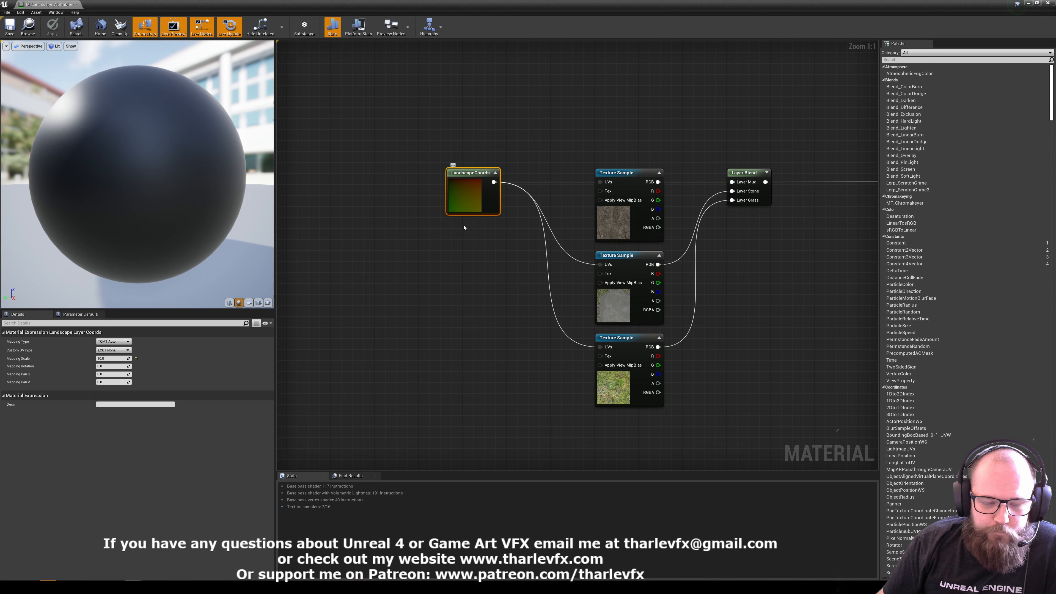
Add a TexCoord node below the LandscapeCoords node for comparison and delete it again
click(448, 236)
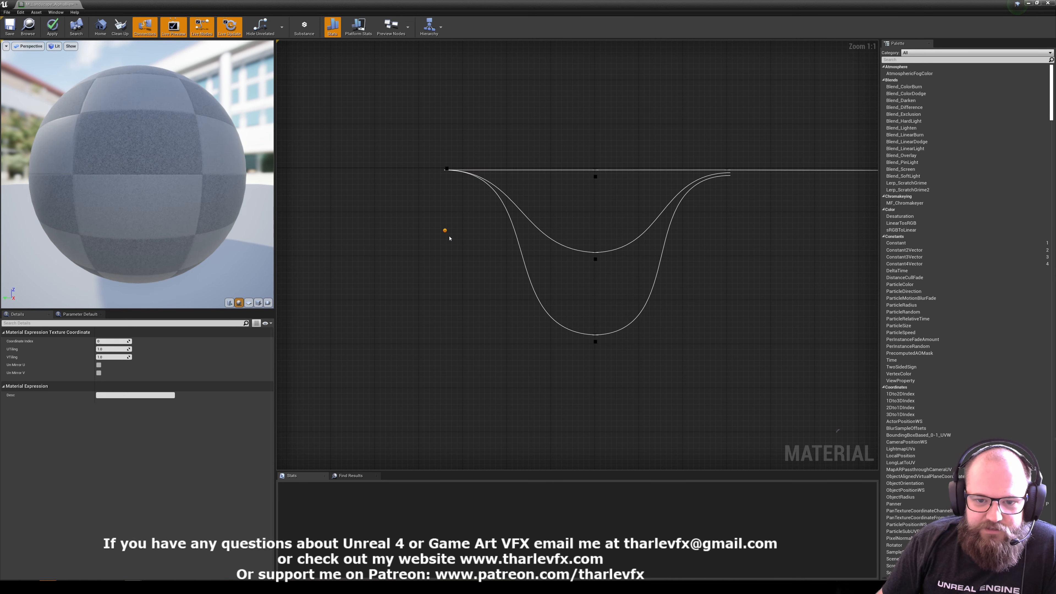
click(445, 236)
drag(468, 242, 468, 237)
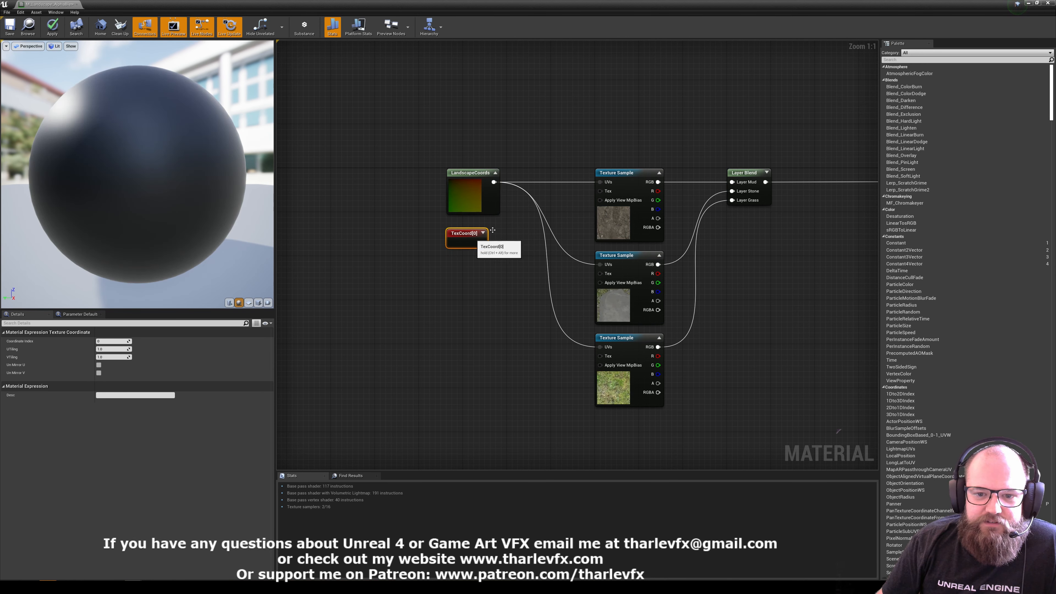
click(474, 195)
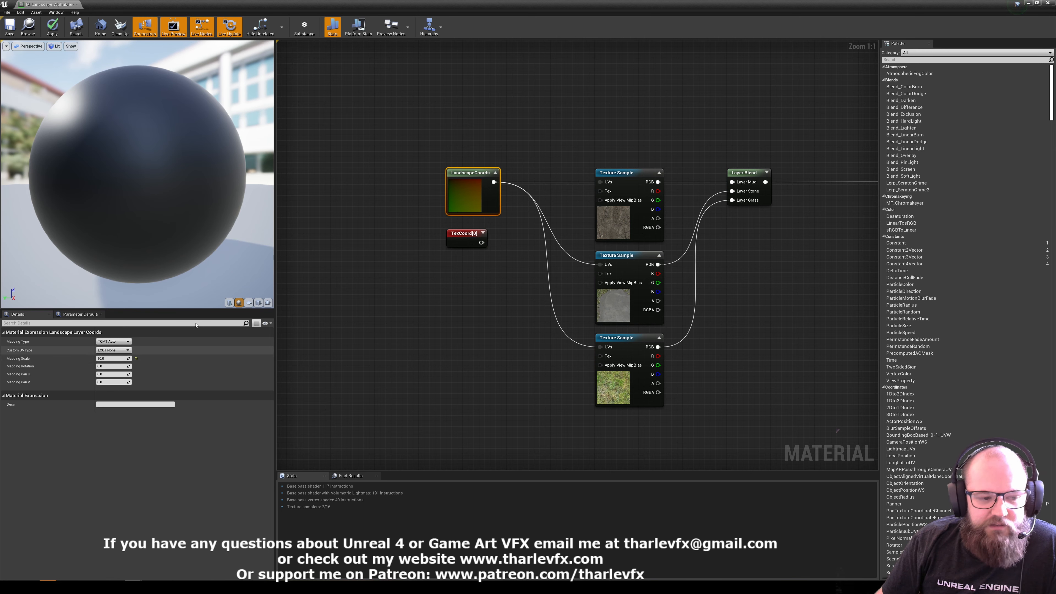
click(461, 283)
Review the LandscapeCoords node's mapping type, mapping scale and other mapping settings
click(465, 198)
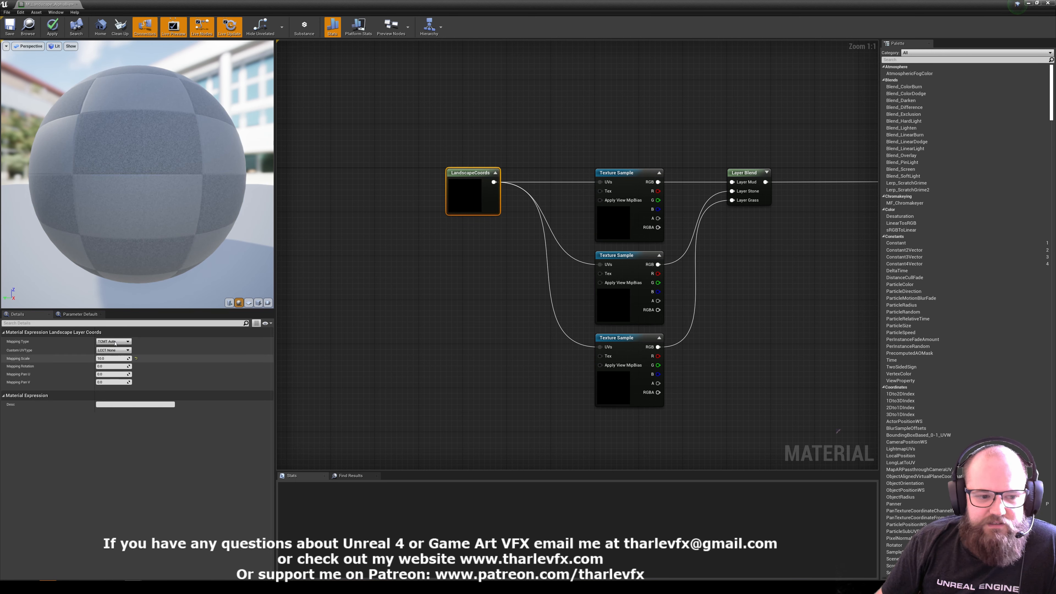
click(361, 344)
click(456, 200)
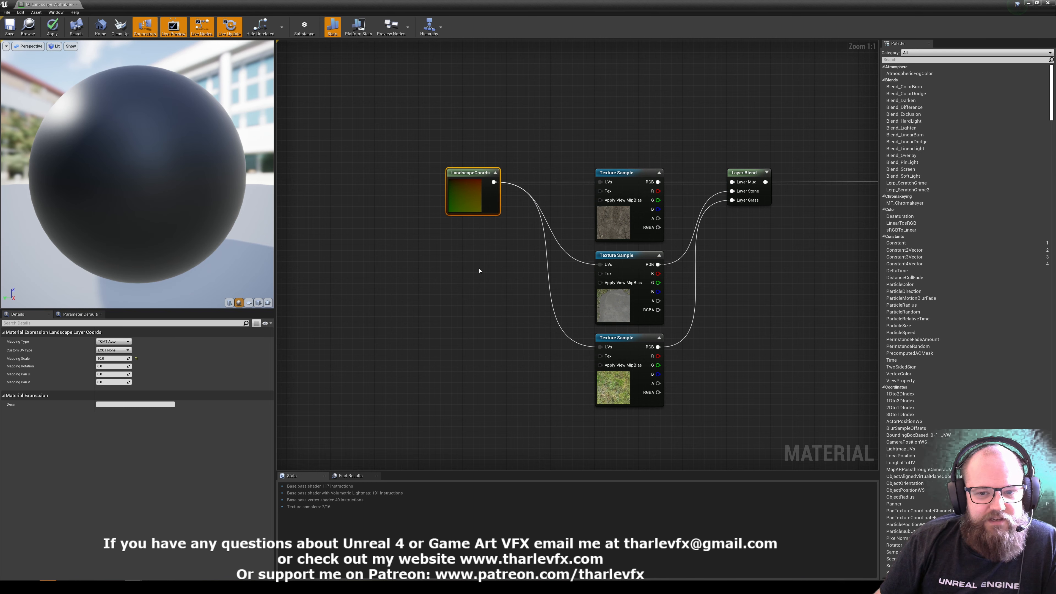
right_drag(478, 271, 439, 276)
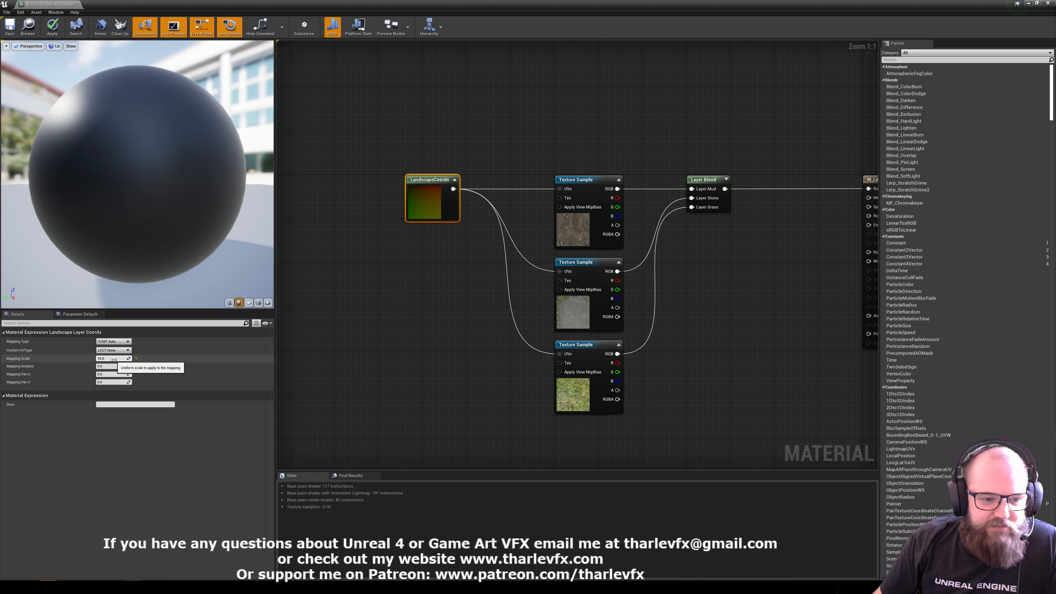
right_drag(409, 257, 408, 236)
click(477, 245)
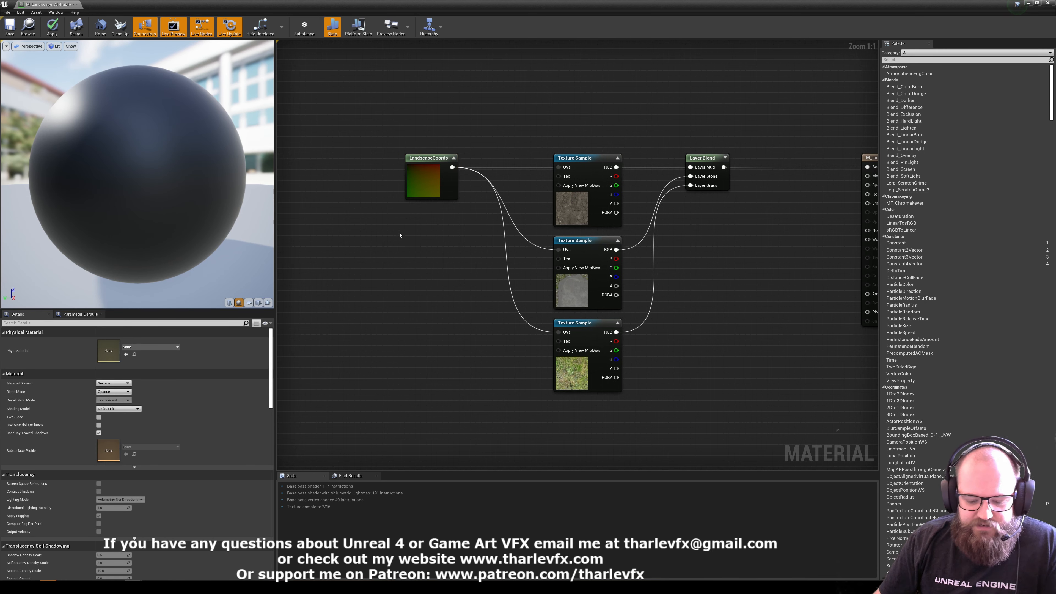
right_drag(467, 261, 437, 270)
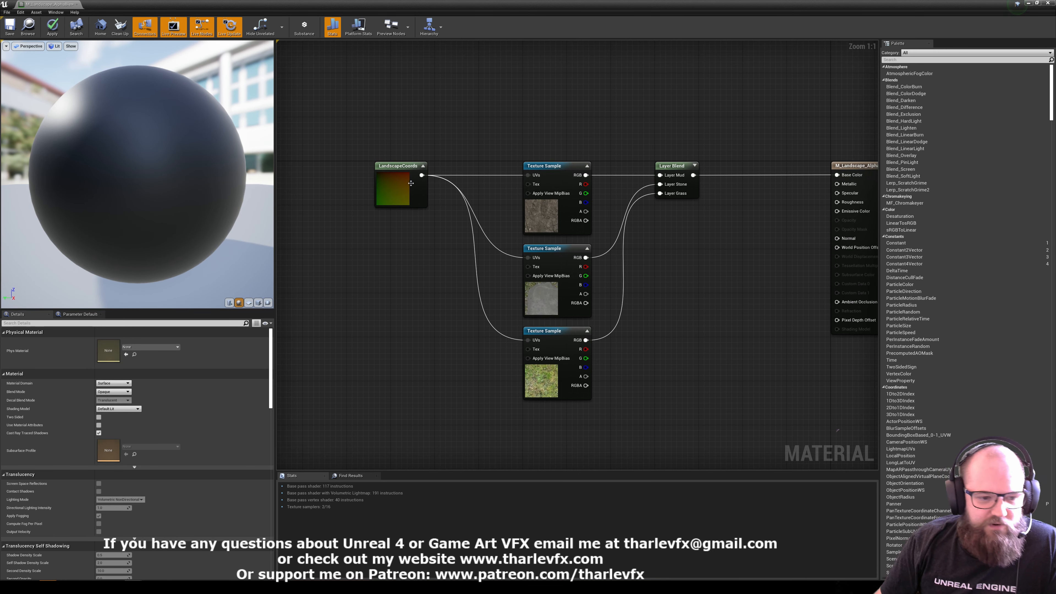
click(411, 183)
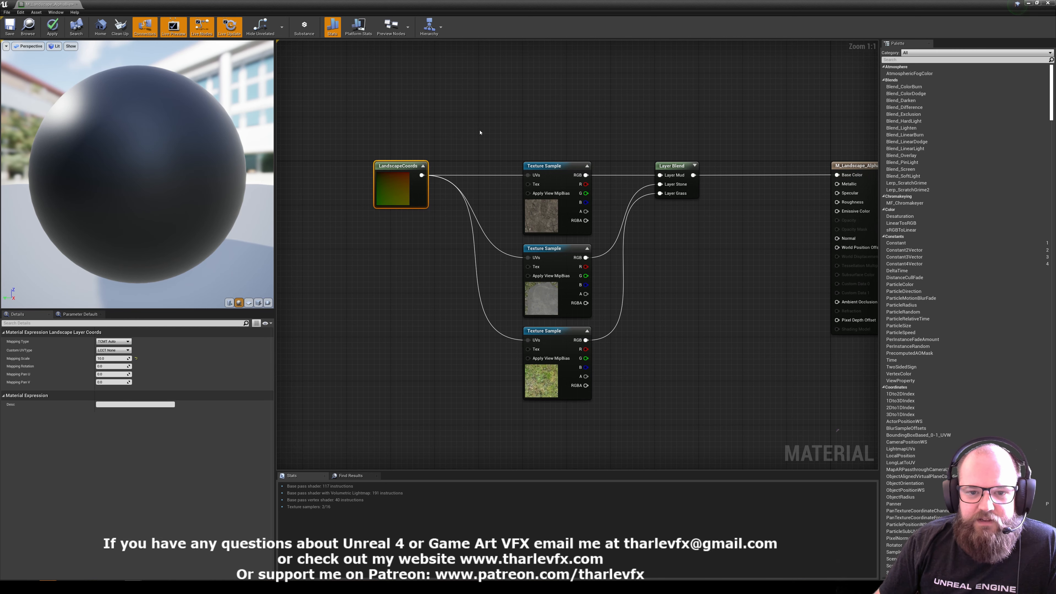
Trace the graph from the three texture samples through the Layer Blend node to the material's Base Color
right_drag(605, 127, 501, 130)
click(463, 204)
click(465, 291)
click(453, 366)
click(567, 168)
click(760, 168)
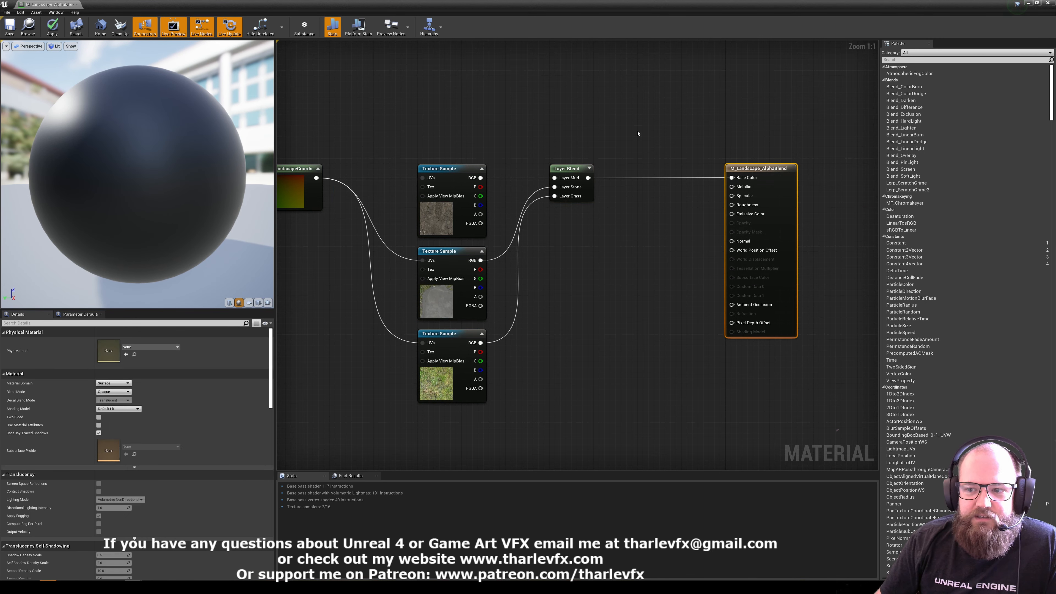
click(645, 127)
Shrink the material editor to a floating window and examine the Layer Blend node's Mud, Stone and Grass layer settings
drag(342, 8, 657, 183)
right_drag(827, 292, 760, 241)
click(713, 286)
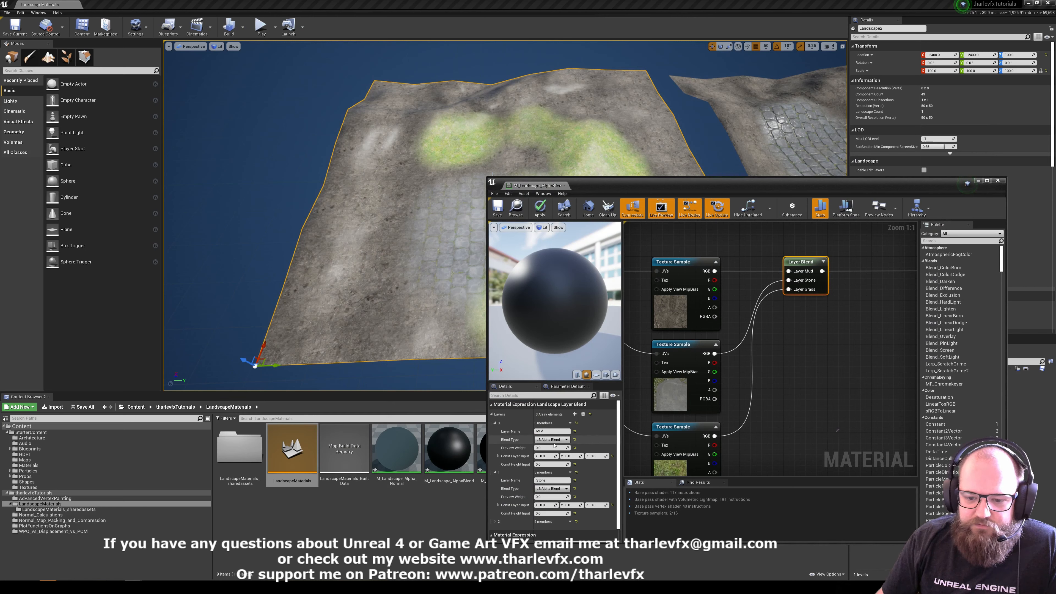
scroll(560, 466, down, 1)
scroll(520, 484, up, 1)
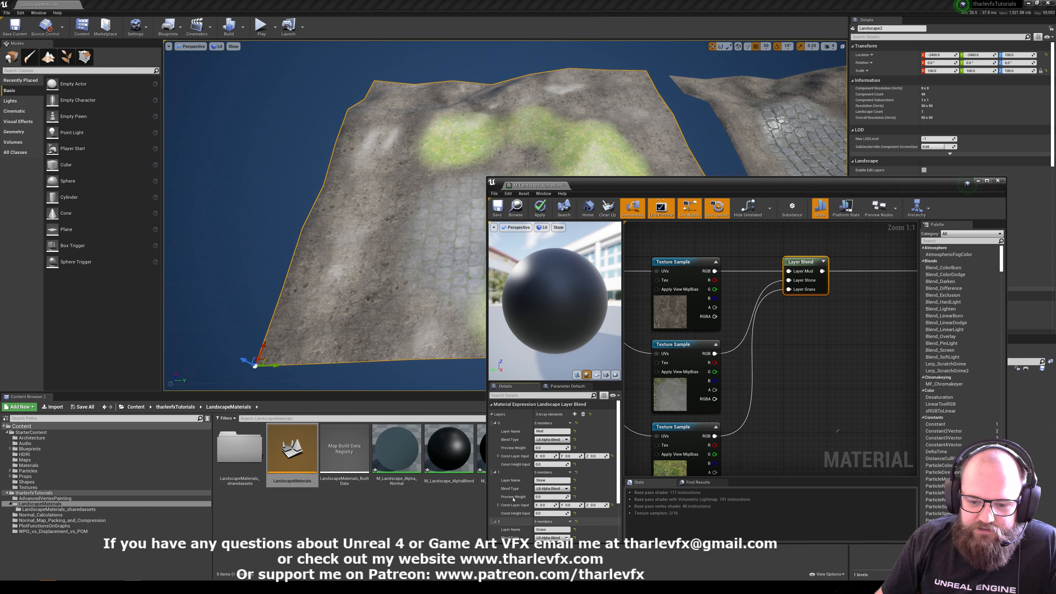
scroll(540, 445, down, 3)
scroll(544, 440, up, 1)
Choose LB Alpha Blend as the Mud layer's blend type and minimize the material editor
click(553, 411)
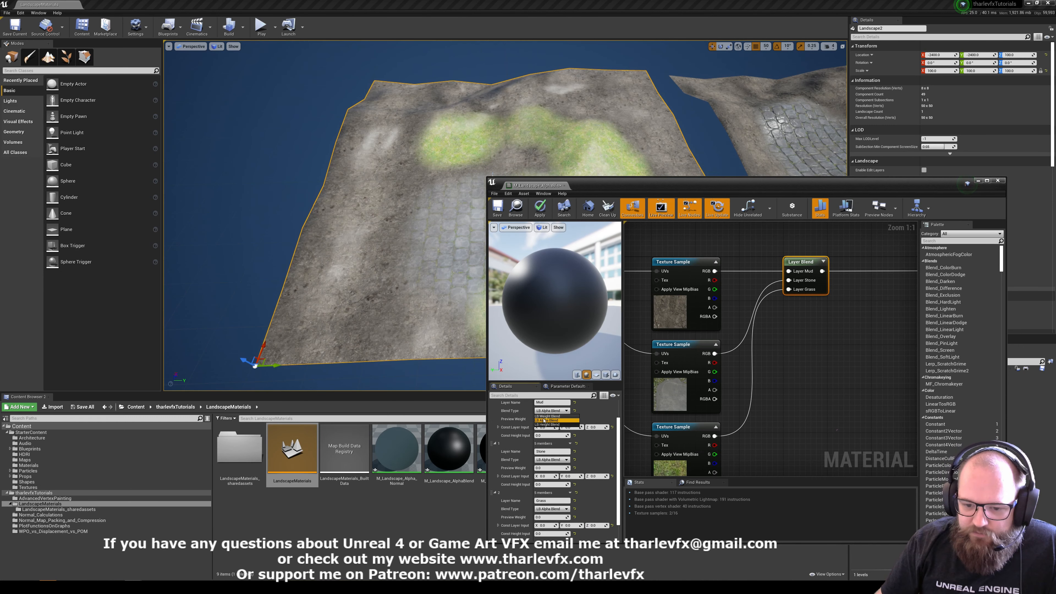
click(554, 420)
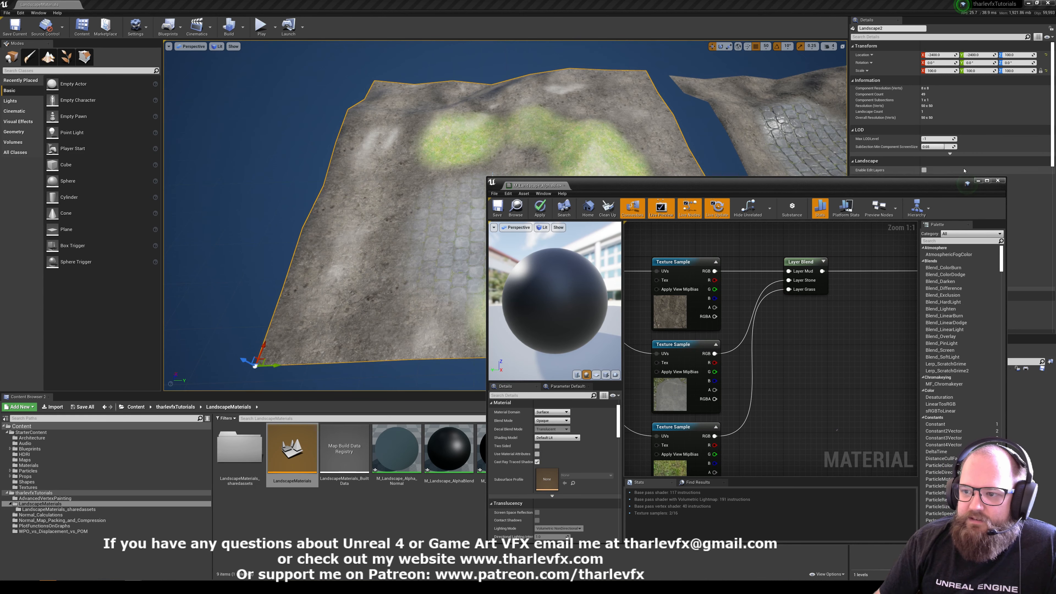
click(979, 180)
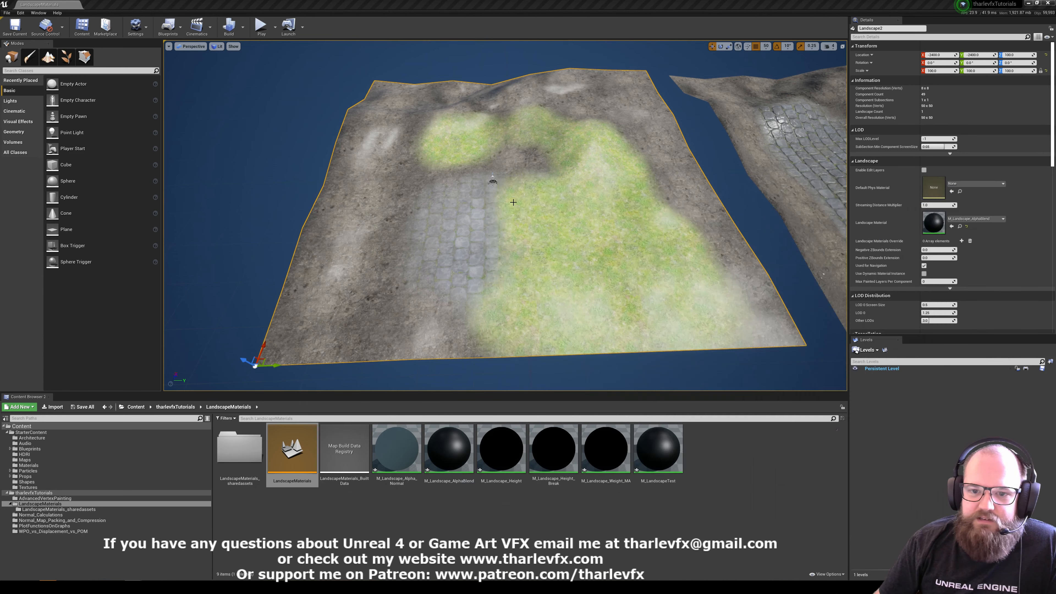
Enter landscape painting, locate and open the Mud_LayerInfo_Alpha asset to inspect its No Weight Blend setting, and close it
click(48, 57)
click(67, 238)
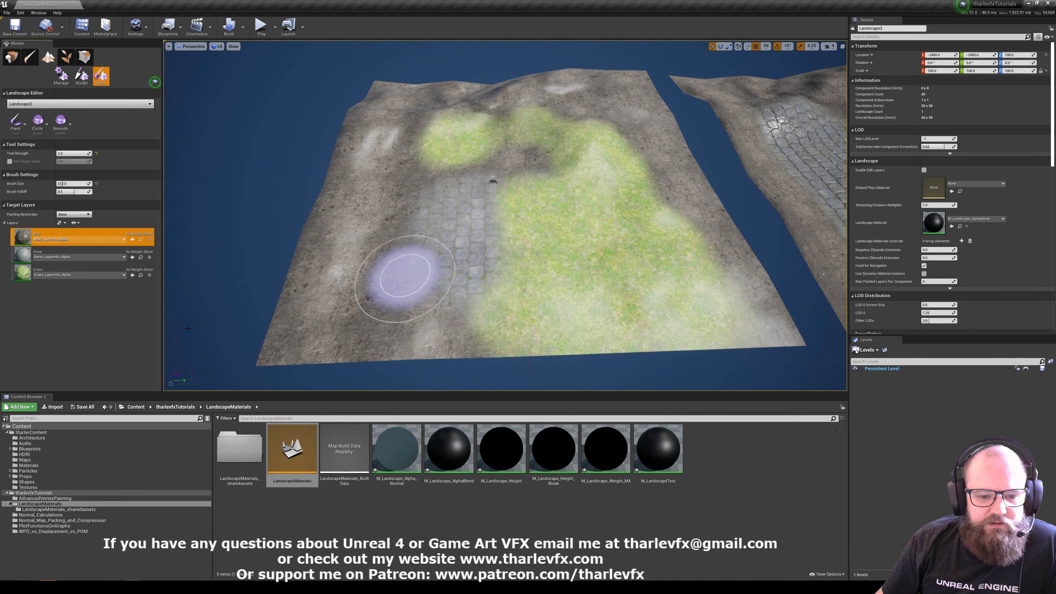
click(141, 239)
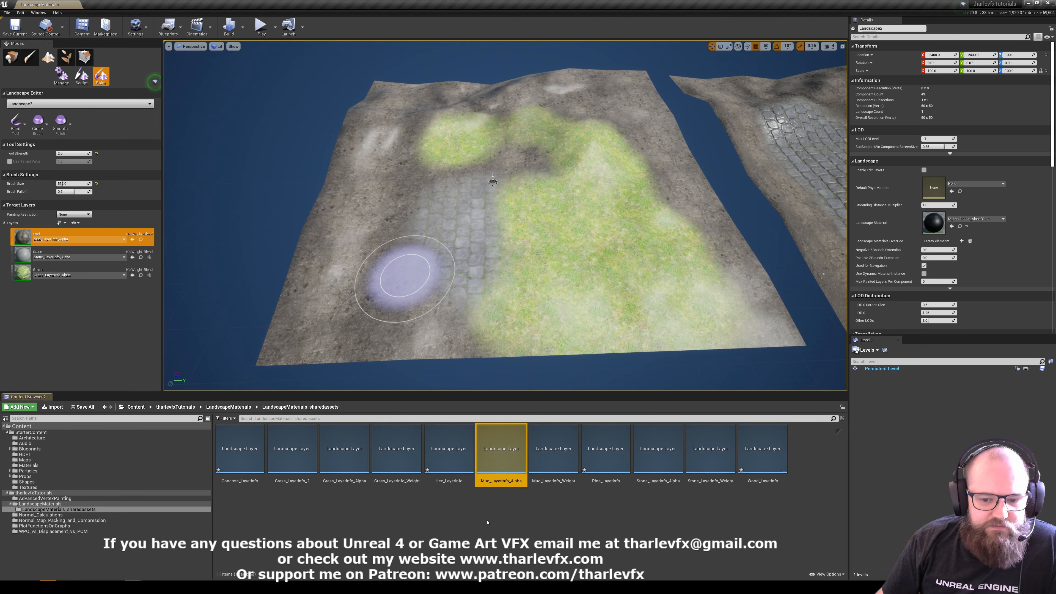
double_click(498, 448)
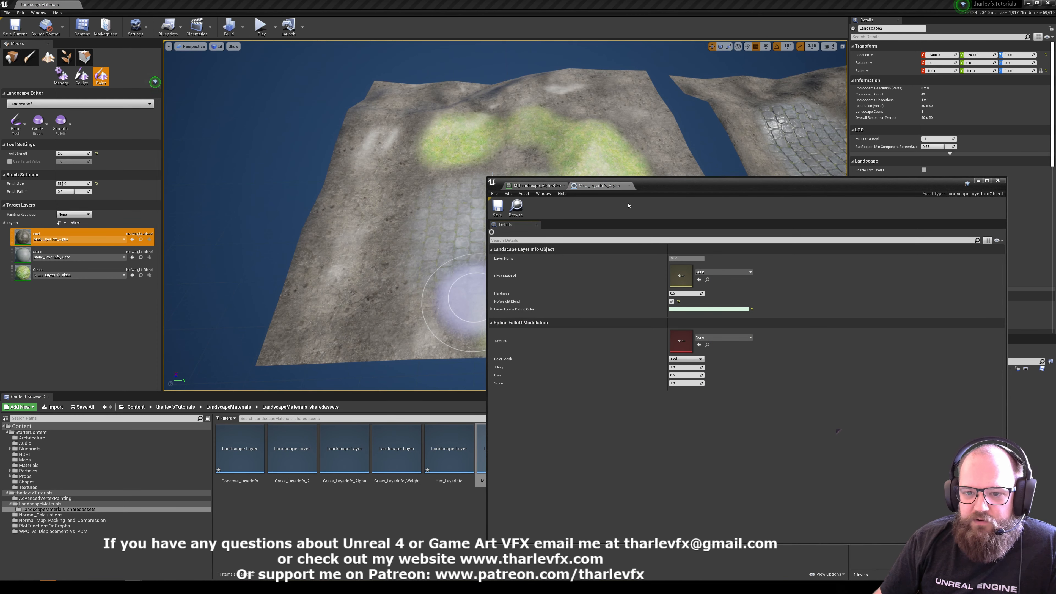
click(628, 186)
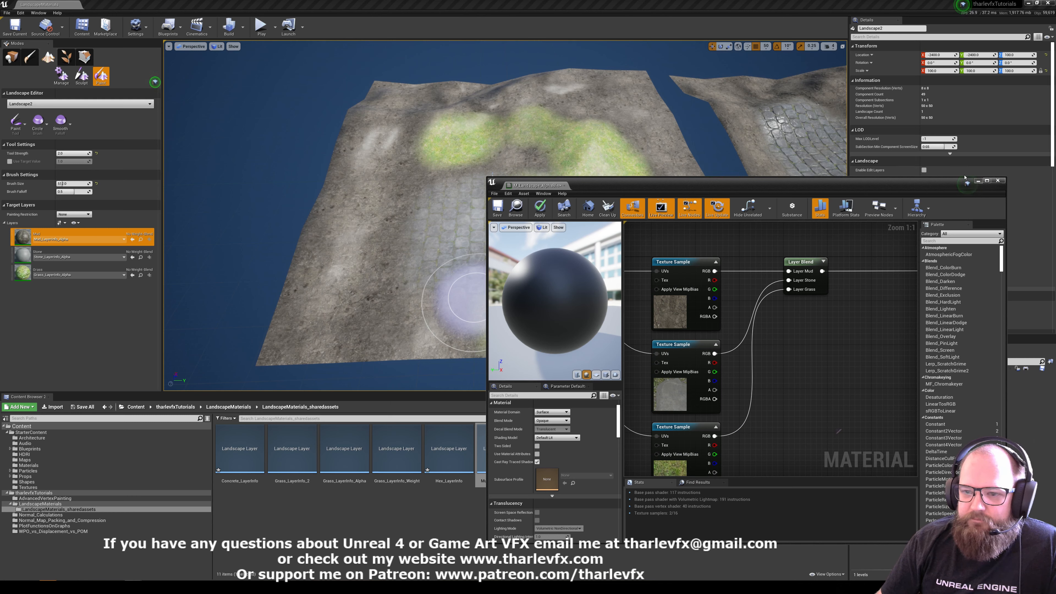
click(998, 181)
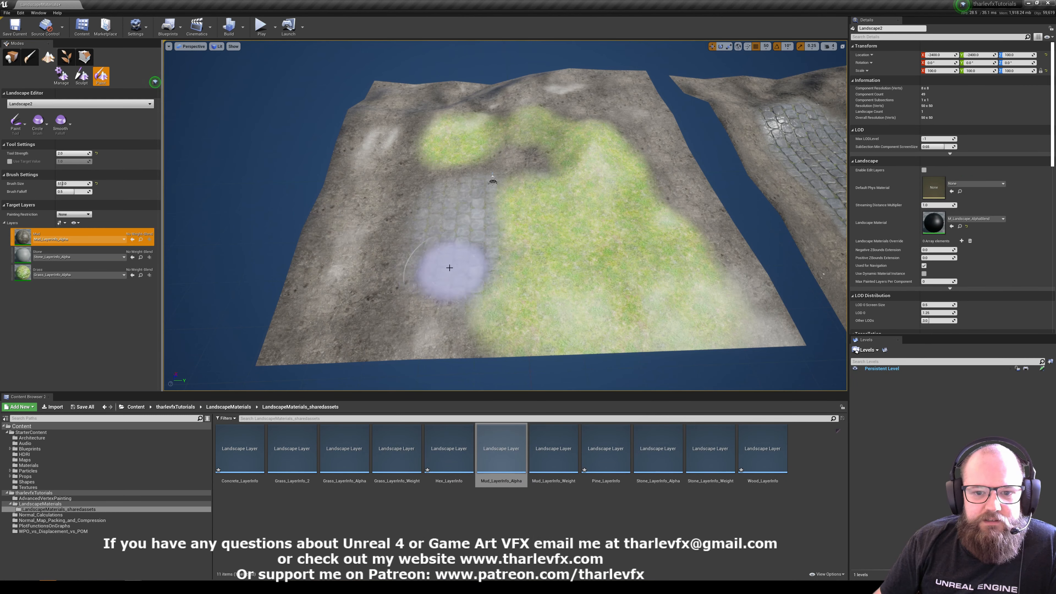
Paint the Grass layer across the existing stone patch and add Stone strokes along its lower-left edge
click(27, 270)
mouse_move(515, 140)
mouse_down()
mouse_move(424, 170)
mouse_move(420, 237)
mouse_move(474, 260)
mouse_move(455, 224)
mouse_move(514, 160)
mouse_move(523, 208)
mouse_move(538, 162)
mouse_move(495, 218)
mouse_move(388, 238)
mouse_move(439, 281)
mouse_up()
click(44, 259)
click(43, 239)
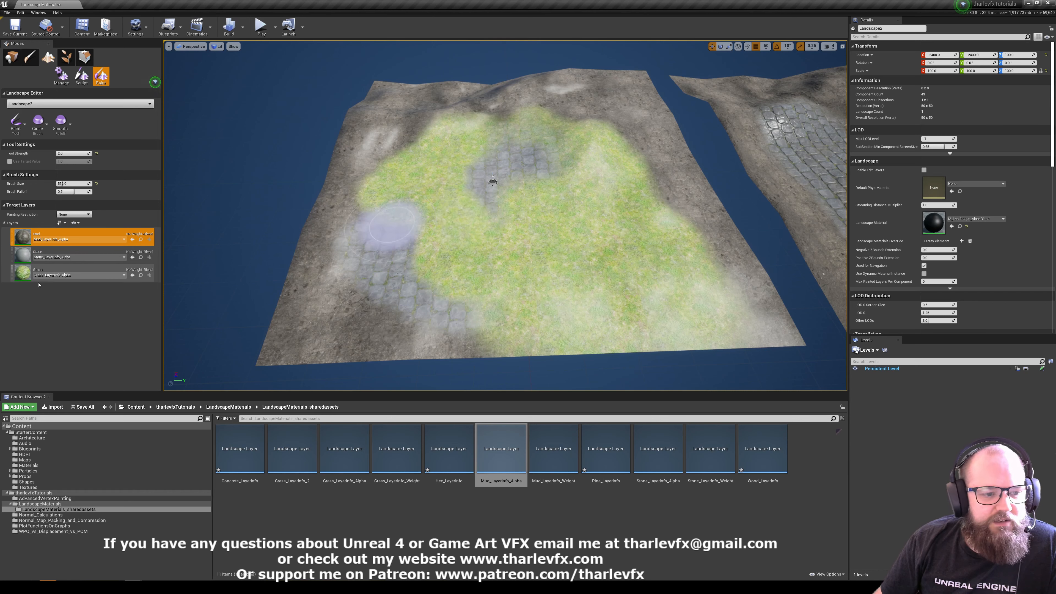
Erase the Grass layer across the whole landscape to expose the stone and mud beneath it
click(23, 274)
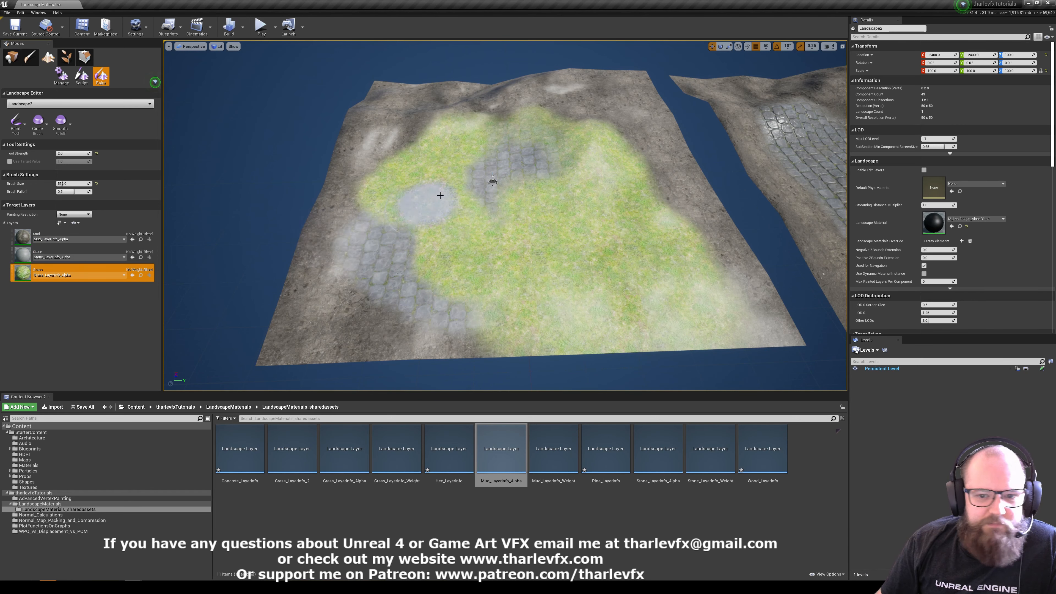
mouse_move(437, 198)
shift+mouse_down()
mouse_move(431, 238)
mouse_move(547, 283)
mouse_move(521, 182)
mouse_move(526, 346)
shift+mouse_up()
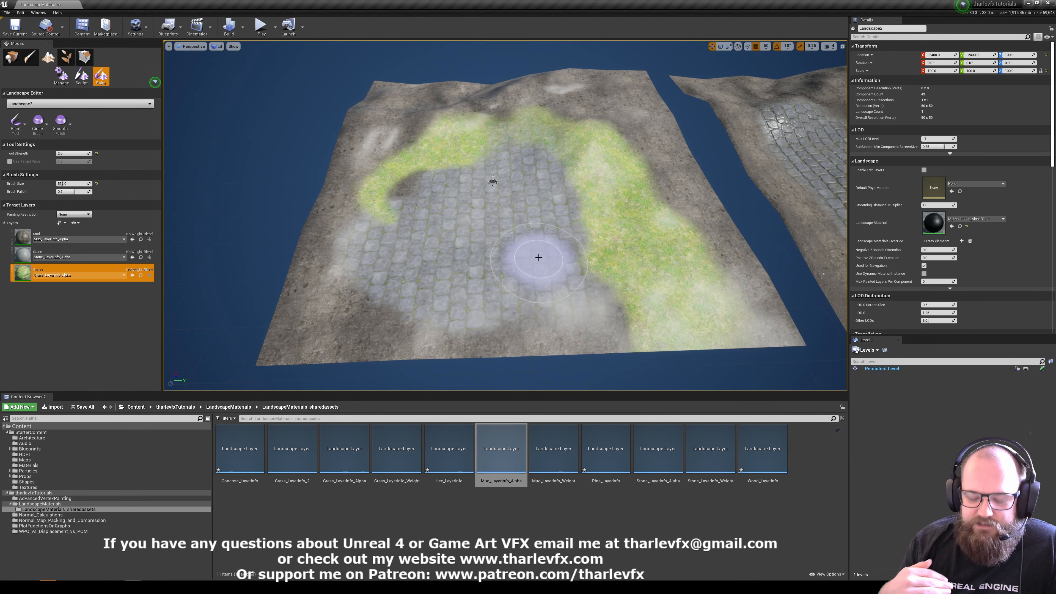
mouse_move(437, 153)
shift+mouse_down()
mouse_move(389, 207)
mouse_move(395, 163)
mouse_move(445, 125)
mouse_move(462, 175)
mouse_move(541, 121)
mouse_move(662, 157)
mouse_move(634, 212)
mouse_move(686, 295)
mouse_move(675, 335)
shift+mouse_up()
Reshape the Stone layer into an irregular patch on the landscape's left half, erasing the stone on its right side
click(79, 253)
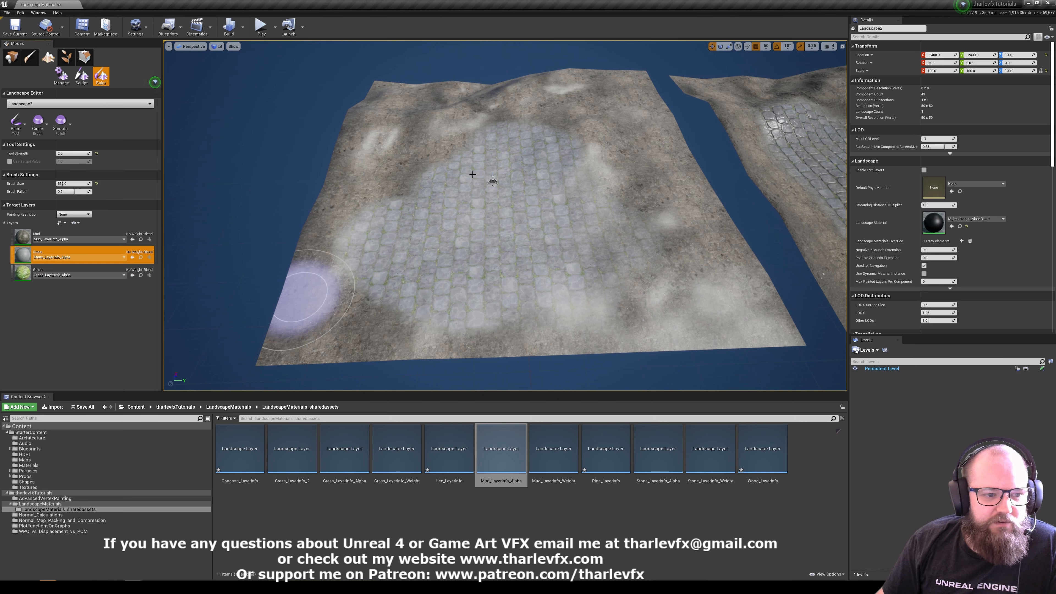
mouse_move(443, 125)
shift+mouse_down()
mouse_move(552, 147)
mouse_move(538, 170)
mouse_move(499, 189)
mouse_move(609, 238)
shift+mouse_up()
mouse_move(542, 245)
shift+mouse_down()
mouse_move(559, 288)
mouse_move(545, 313)
mouse_move(446, 314)
mouse_move(415, 244)
mouse_move(406, 169)
mouse_move(531, 166)
mouse_move(401, 246)
mouse_move(448, 153)
mouse_move(484, 219)
mouse_move(453, 188)
mouse_move(488, 271)
mouse_move(462, 255)
shift+mouse_up()
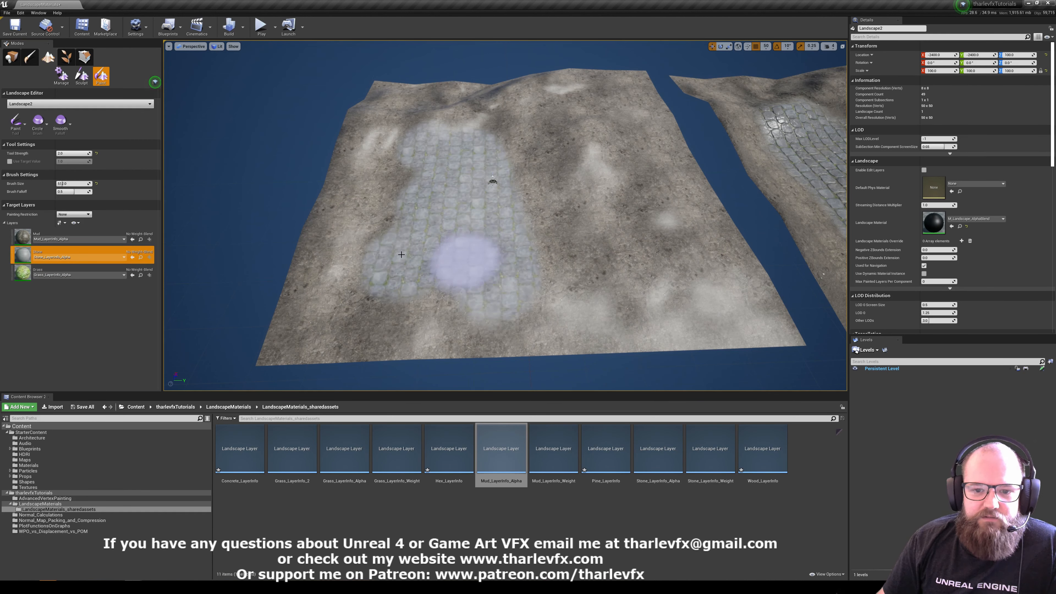
Paint a large Grass patch beside the stone patch and extend the Stone layer underneath it
click(58, 273)
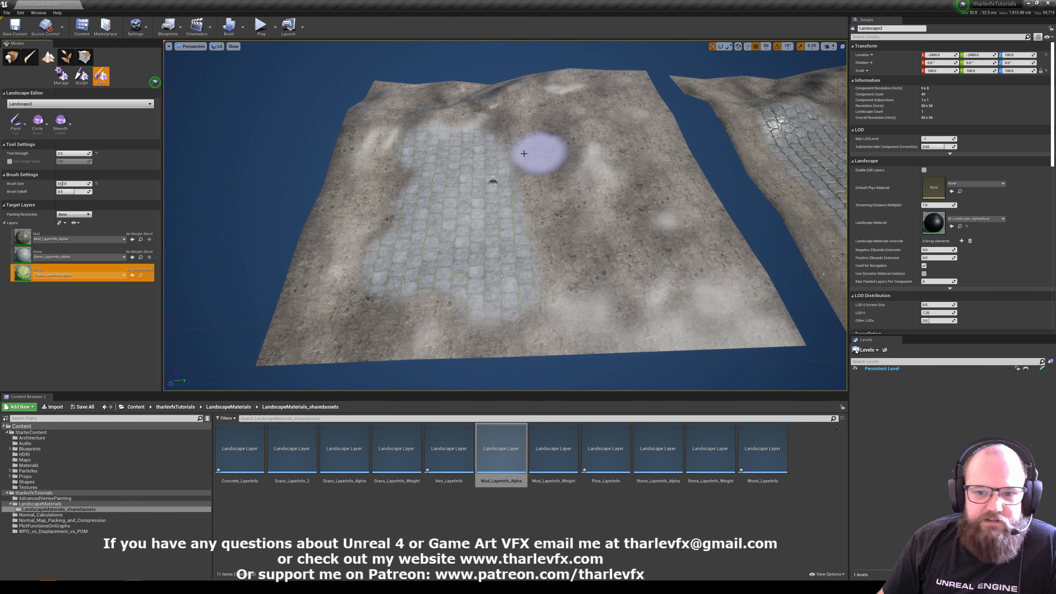
mouse_move(538, 146)
mouse_down()
mouse_move(509, 158)
mouse_move(536, 197)
mouse_move(547, 263)
mouse_move(591, 246)
mouse_move(579, 143)
mouse_move(632, 217)
mouse_move(601, 271)
mouse_up()
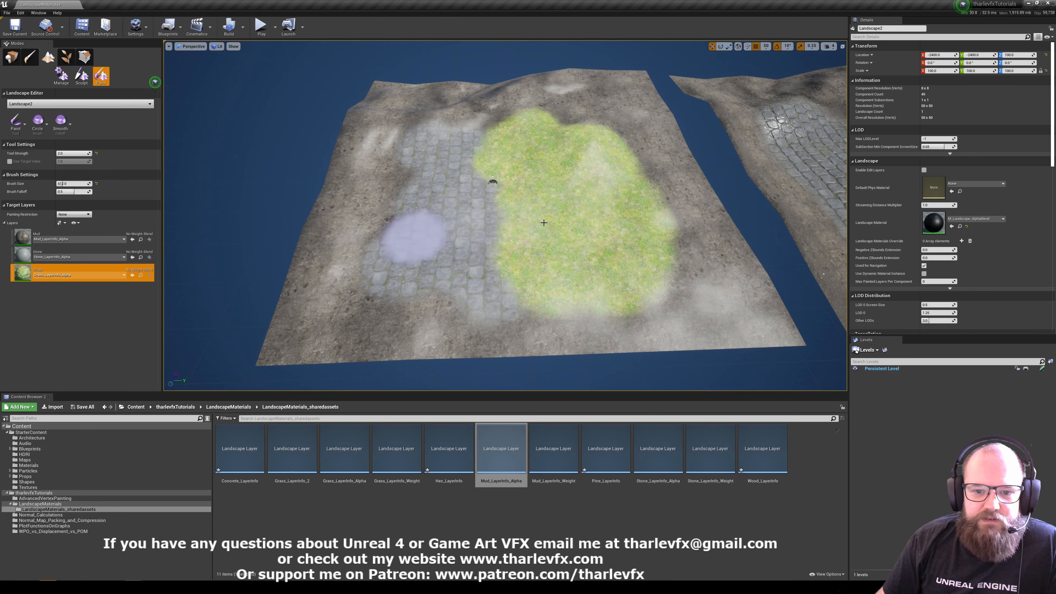
click(26, 257)
click(559, 187)
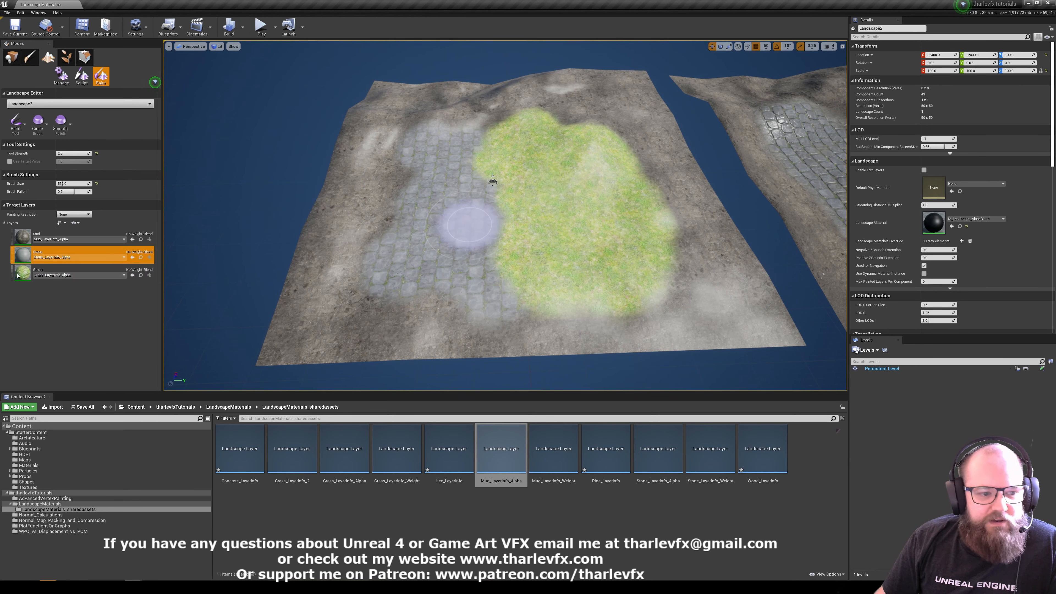
Erase the lower part of the Grass patch to reveal the stone painted underneath, keeping the grass near the top
click(26, 273)
mouse_move(569, 161)
shift+mouse_down()
mouse_move(573, 229)
mouse_move(597, 200)
mouse_move(600, 161)
mouse_move(626, 175)
mouse_move(618, 247)
mouse_move(560, 286)
mouse_move(546, 218)
mouse_move(365, 278)
mouse_move(538, 161)
mouse_move(507, 155)
mouse_move(604, 146)
mouse_move(561, 172)
shift+mouse_up()
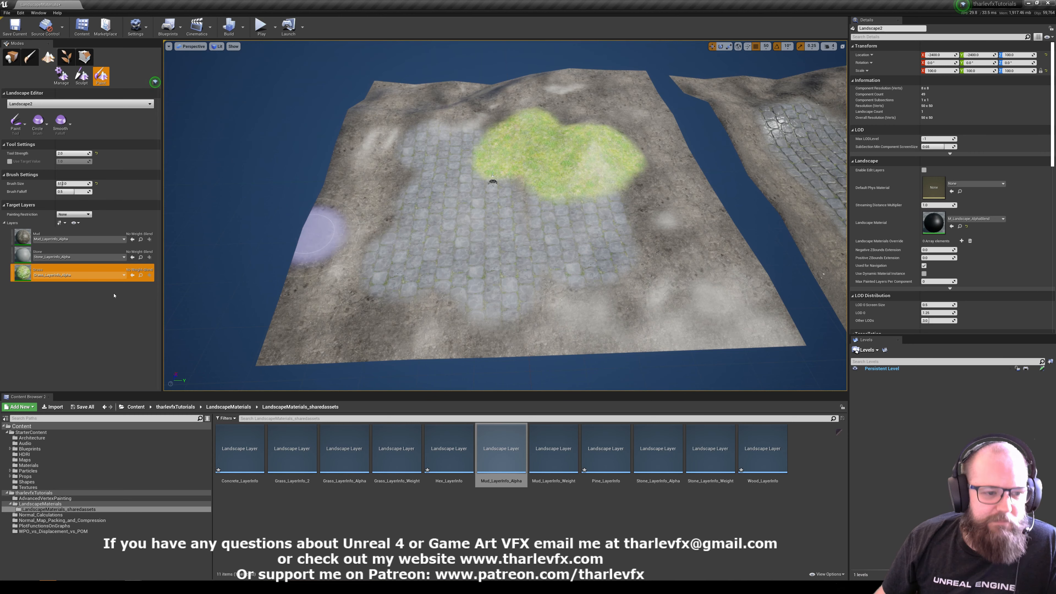
mouse_move(425, 229)
right_down()
mouse_move(458, 230)
mouse_move(425, 229)
mouse_move(435, 233)
mouse_move(430, 214)
mouse_move(441, 239)
right_up()
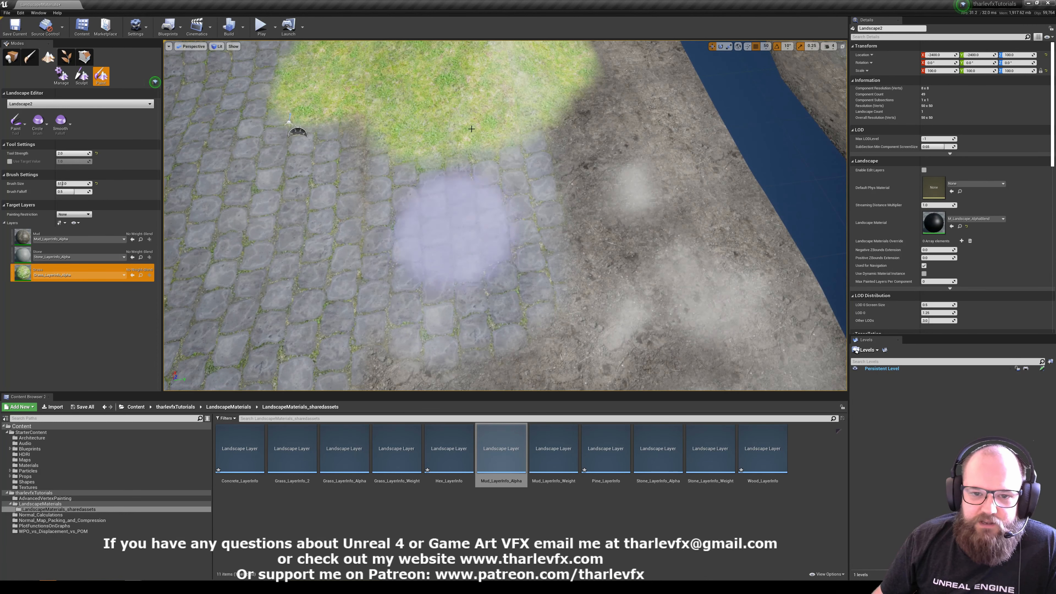
right_drag(495, 247, 461, 250)
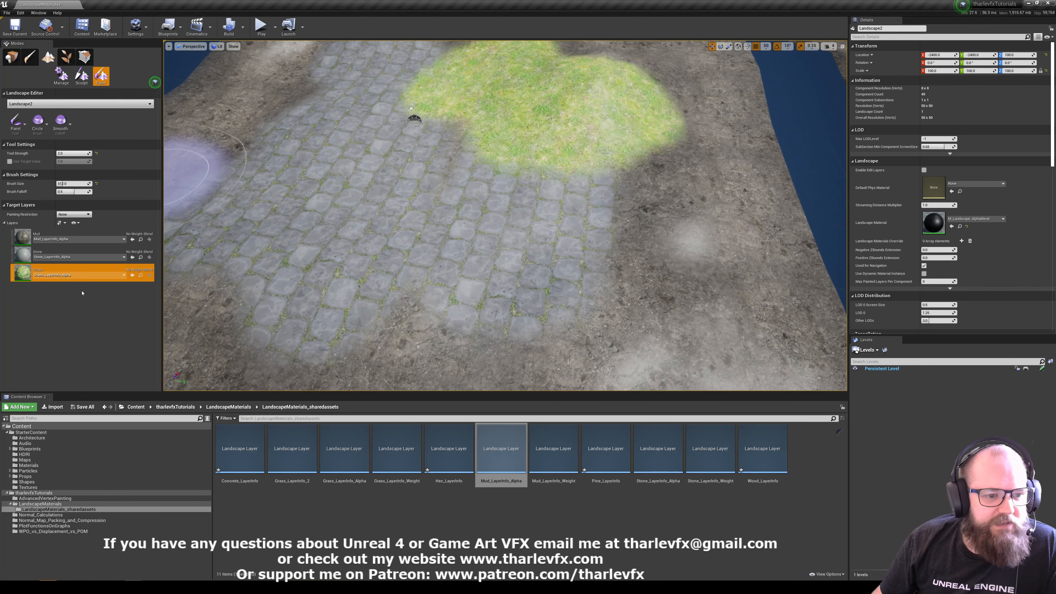
Return to placement mode and examine the transitions between grass, stone and mud up close
click(8, 61)
mouse_move(375, 199)
right_down()
mouse_move(416, 184)
mouse_move(424, 216)
mouse_move(420, 187)
mouse_move(408, 191)
mouse_move(536, 236)
right_up()
key(w)
key(s)
key(w)
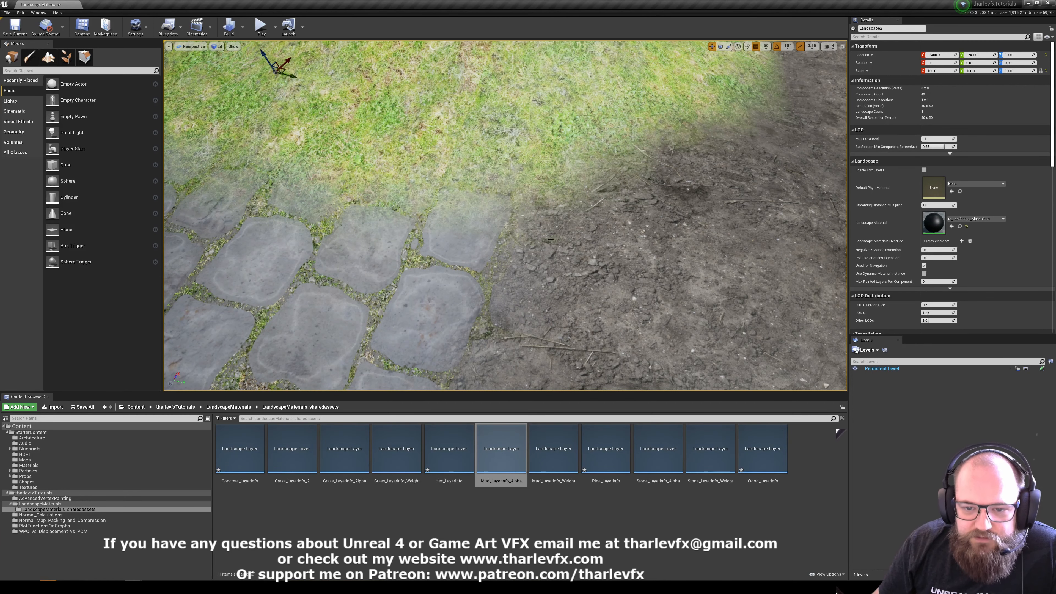
key(s)
mouse_move(429, 228)
right_down()
mouse_move(439, 227)
mouse_move(431, 225)
right_up()
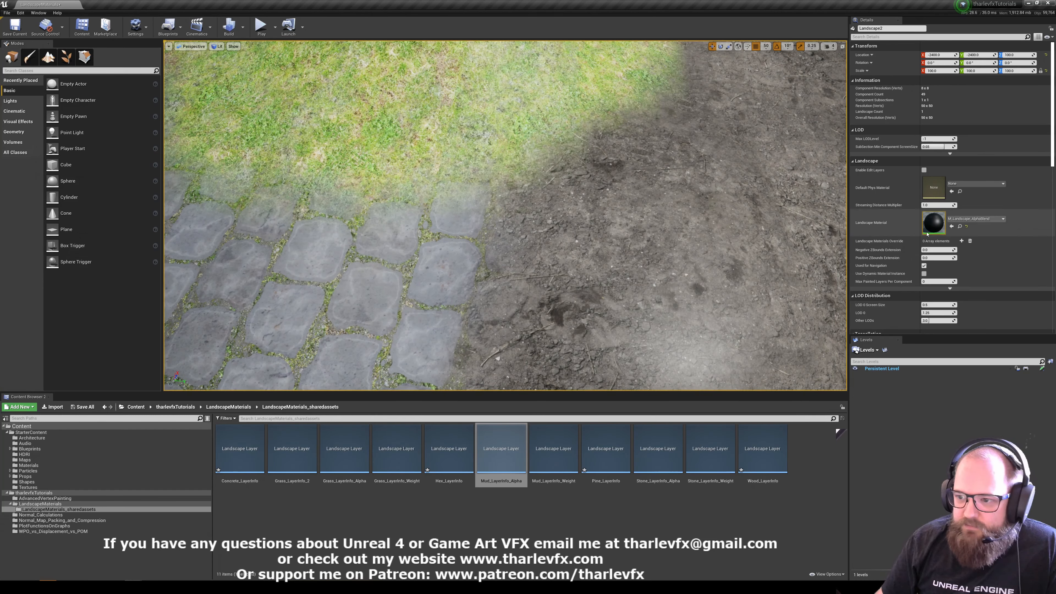
Open the landscape's assigned material, look over the texture samples feeding the Layer Blend node, and minimize the material editor
double_click(931, 225)
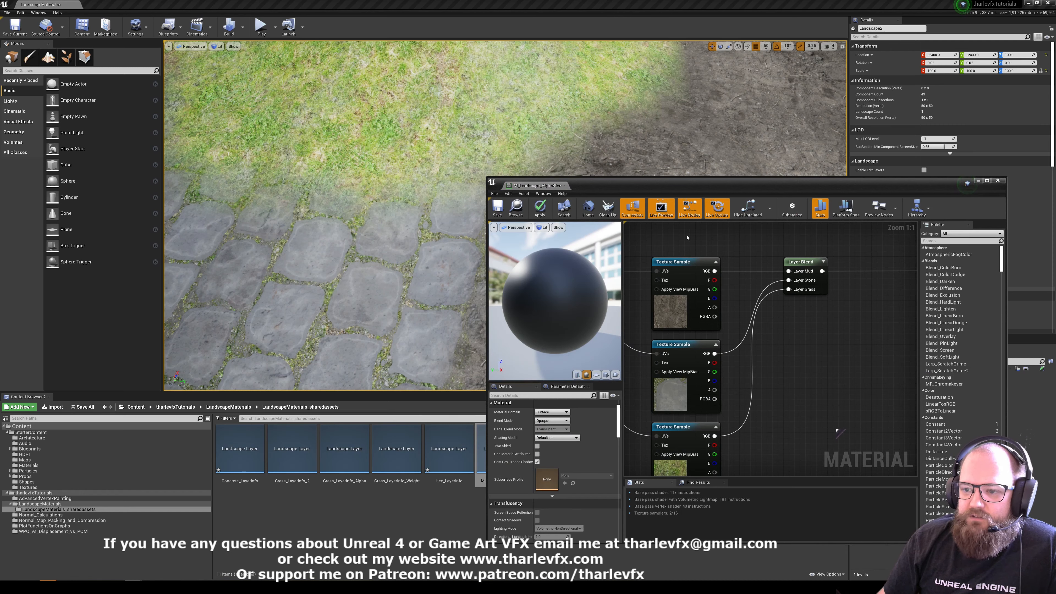
right_drag(734, 250, 748, 264)
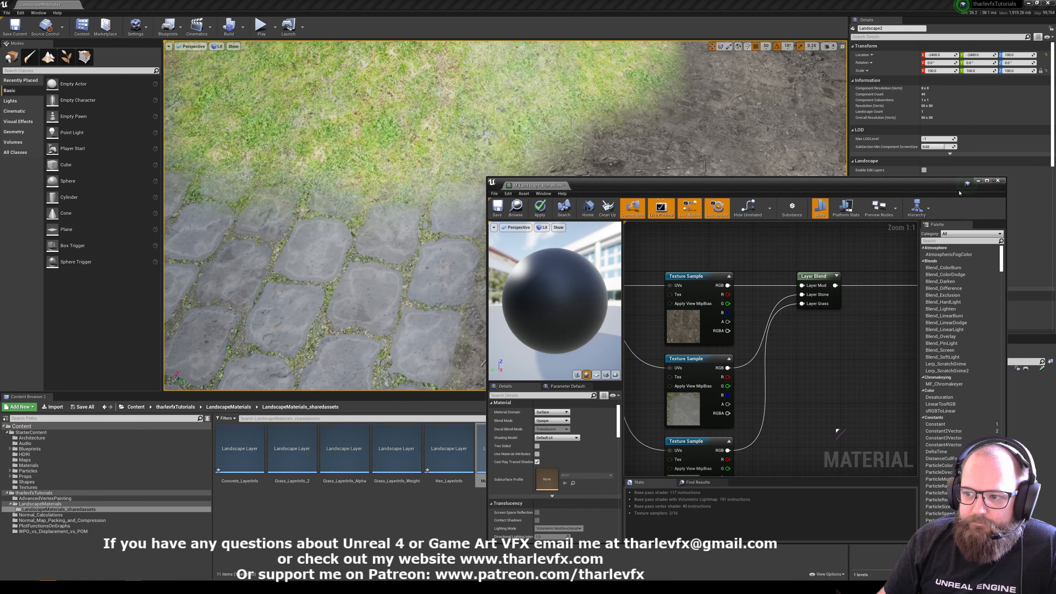
click(980, 183)
Compare the alpha-blended landscape with the neighbouring shiny stone landscape from farther away
key(s)
right_drag(437, 193, 420, 209)
key(d)
click(443, 196)
key(a)
key(s)
click(574, 270)
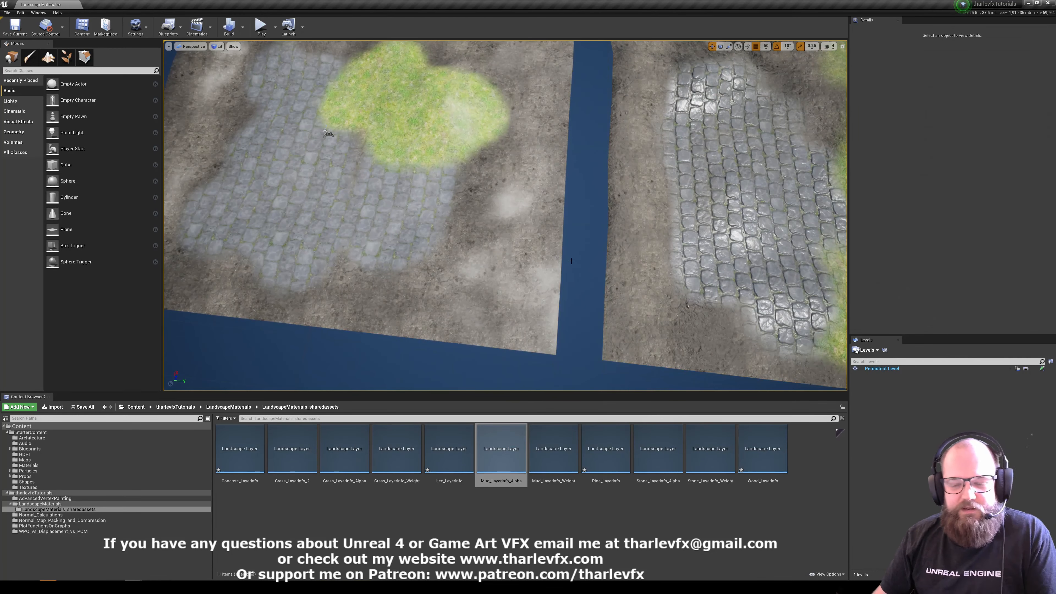
Select the alpha-blended landscape, reopen its material to review the graph from LandscapeCoords to Layer Blend, and minimize the editor
click(483, 211)
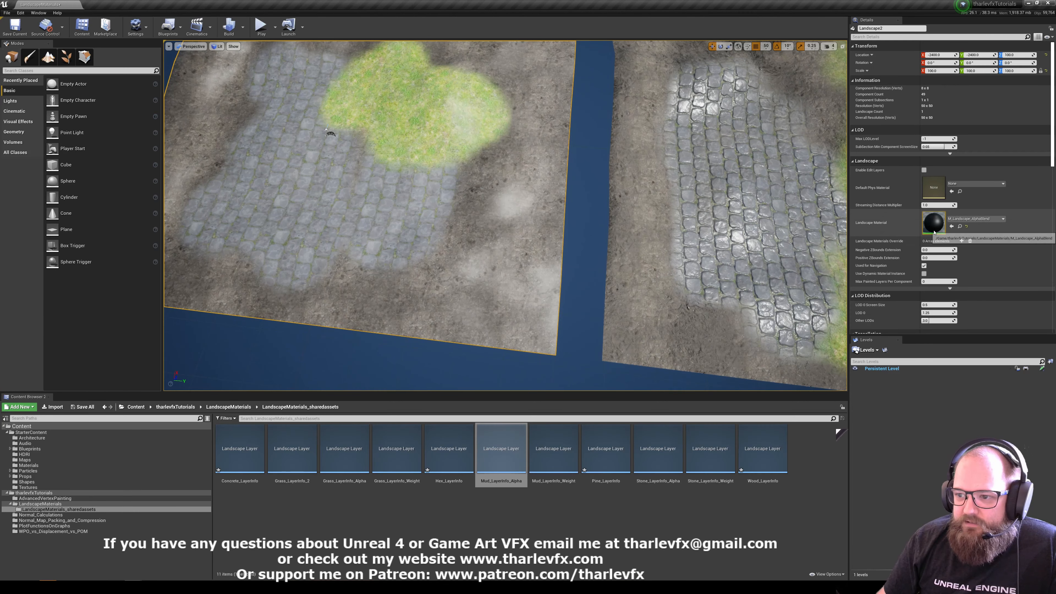
double_click(936, 217)
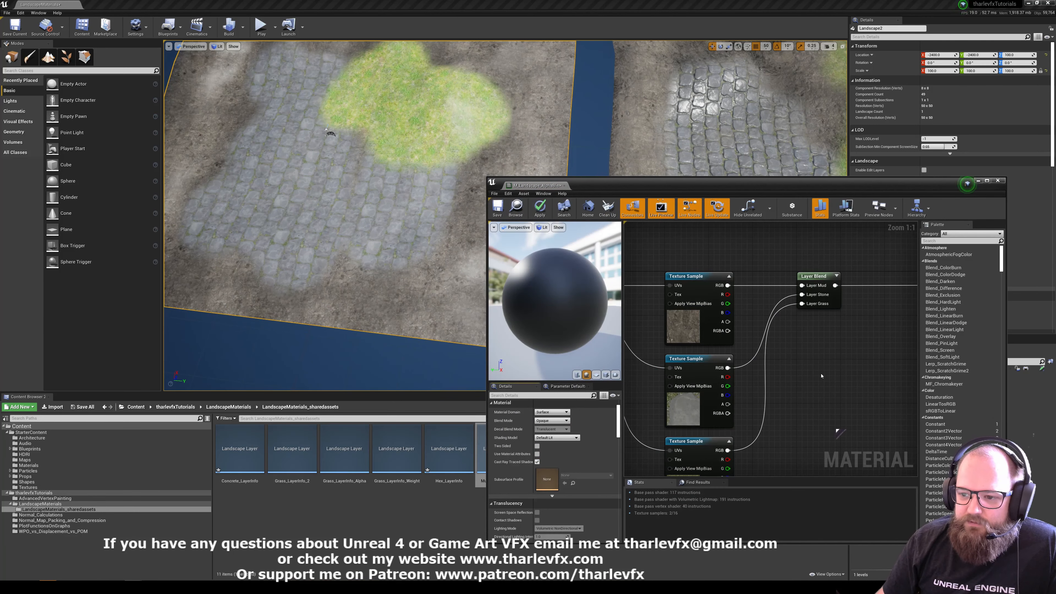
right_drag(765, 373, 799, 339)
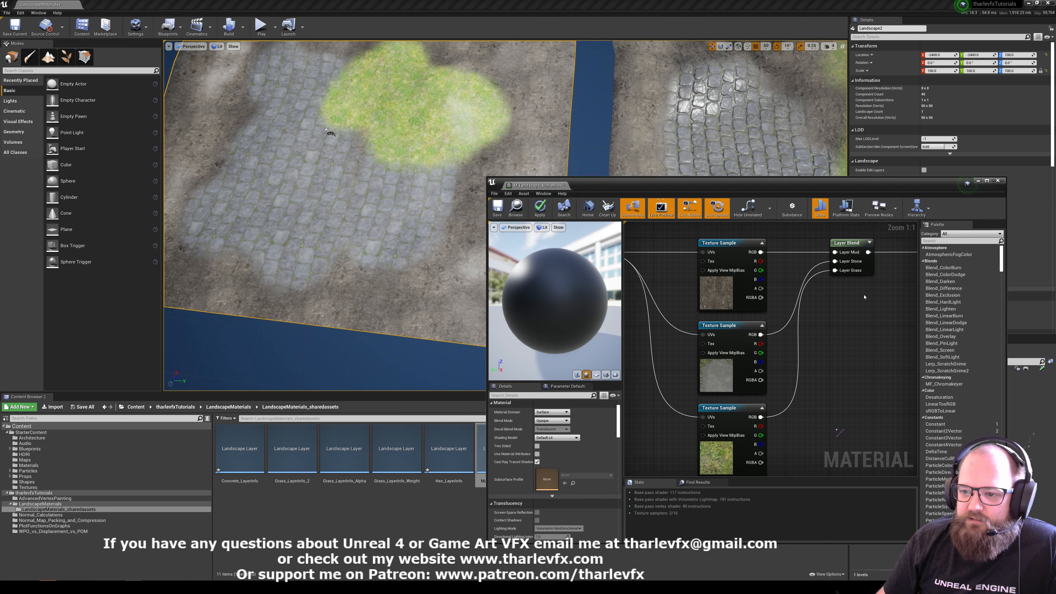
right_drag(865, 297, 817, 301)
right_drag(681, 334, 857, 305)
scroll(837, 292, down, 3)
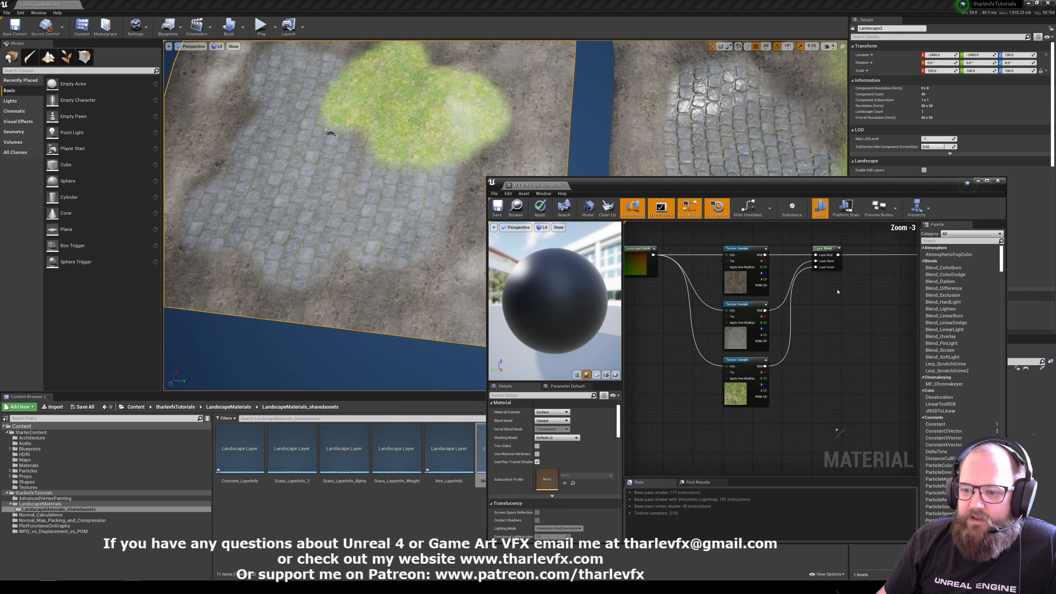
right_drag(833, 344, 855, 312)
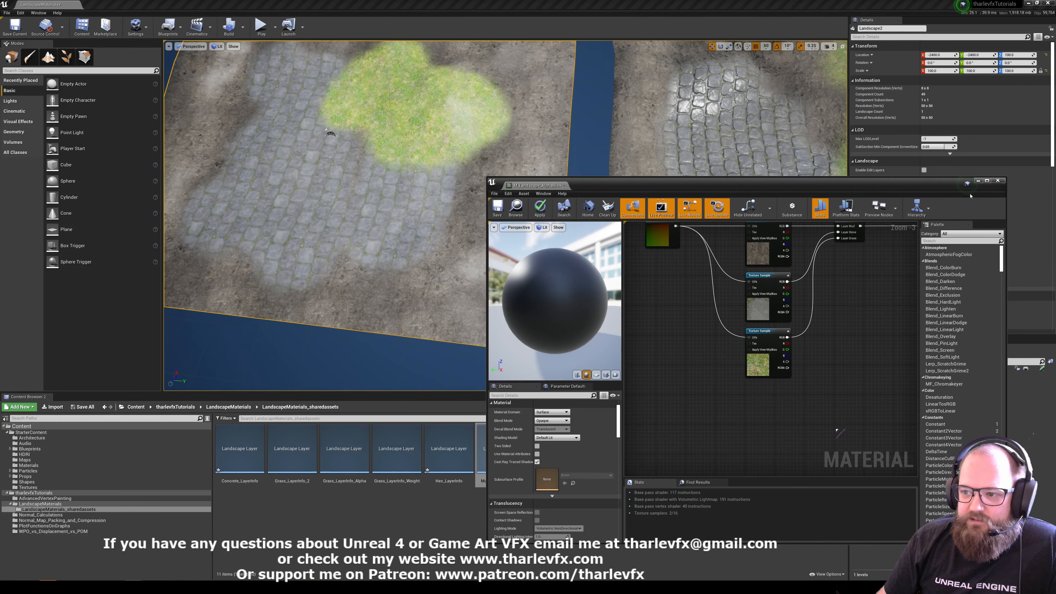
click(978, 181)
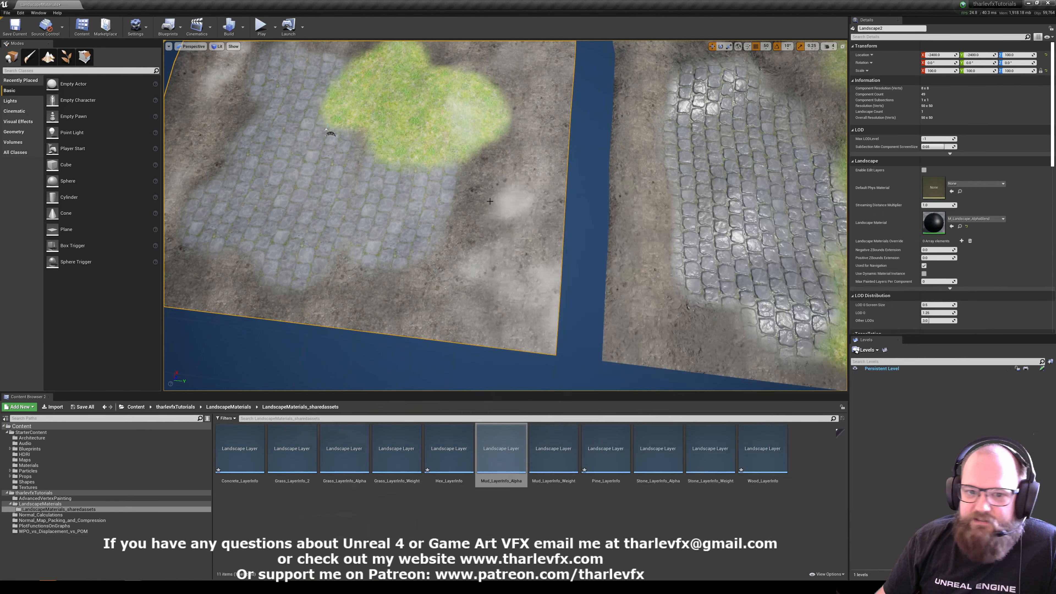
Locate the landscape's current material in the project content and assign M_Landscape_Alpha_Normal as the Landscape Material instead
click(44, 498)
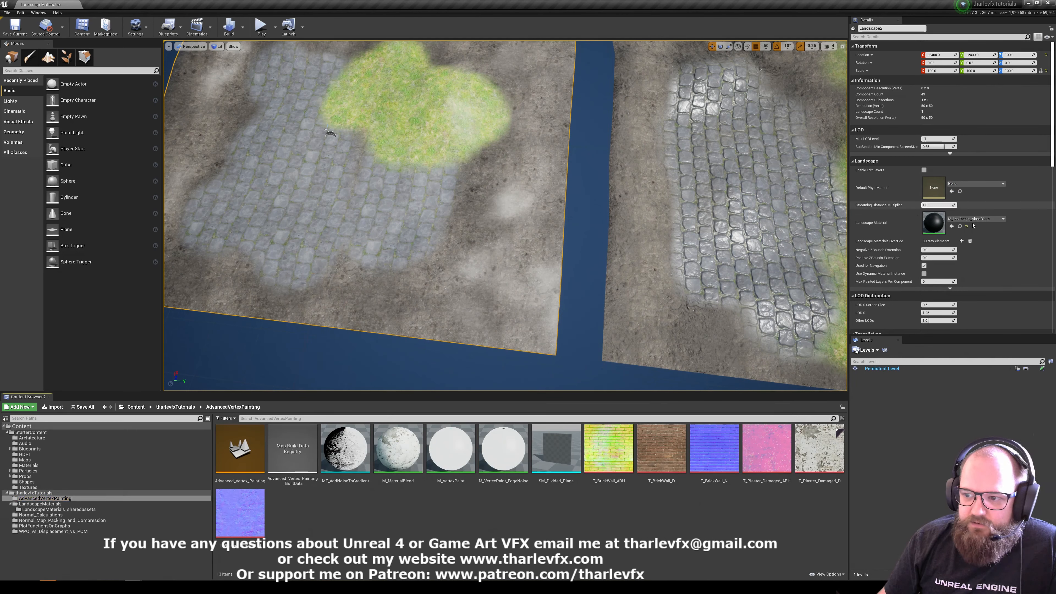
click(960, 227)
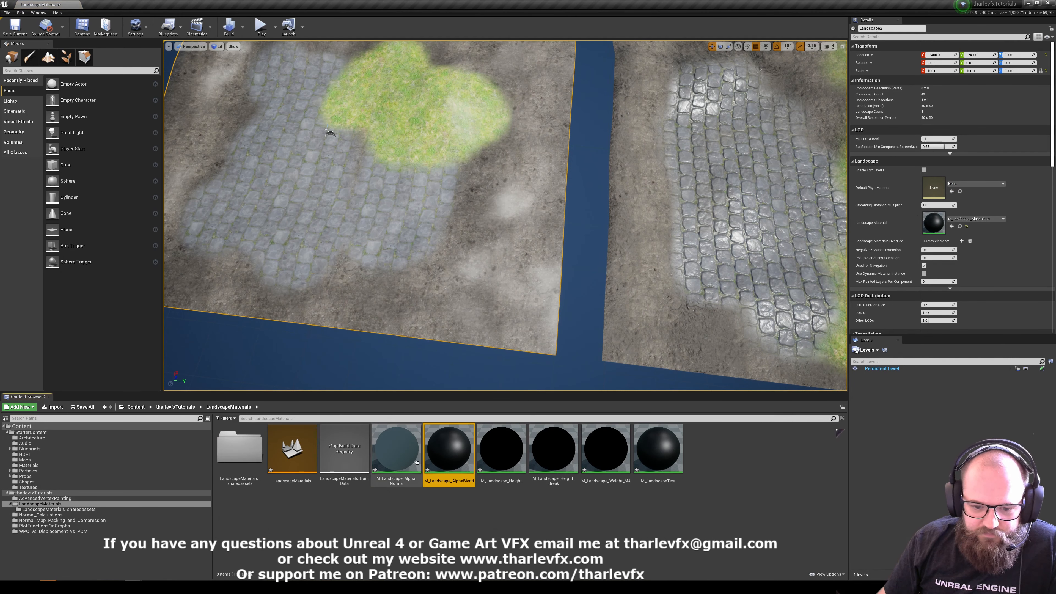
click(397, 462)
drag(393, 458, 933, 225)
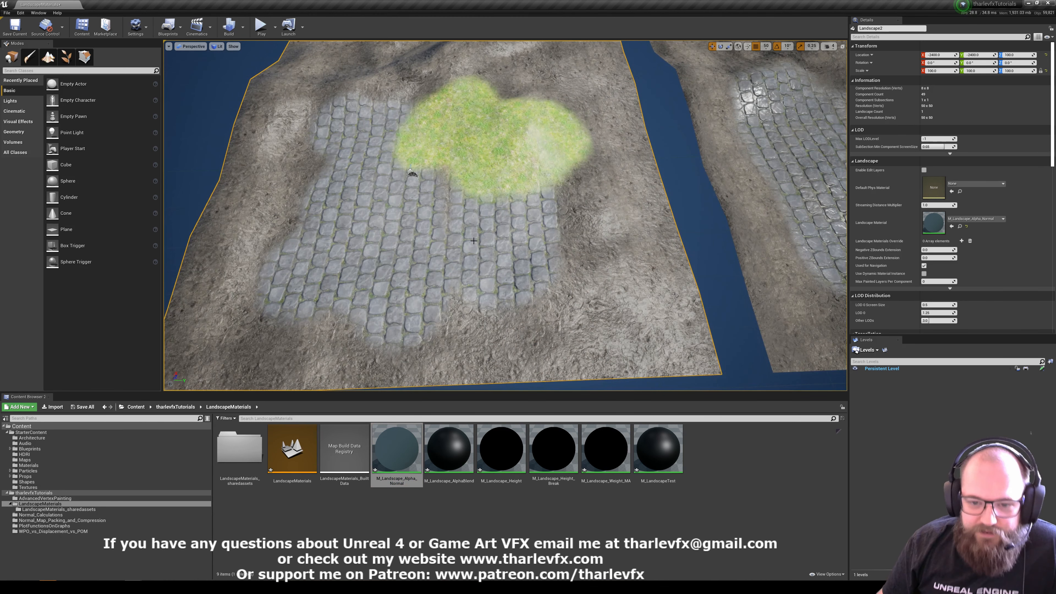
Examine the normal-mapped stone, mud and grass surfaces on the landscape from near and far
mouse_move(474, 241)
right_down()
mouse_move(500, 245)
mouse_move(449, 220)
mouse_move(466, 243)
right_up()
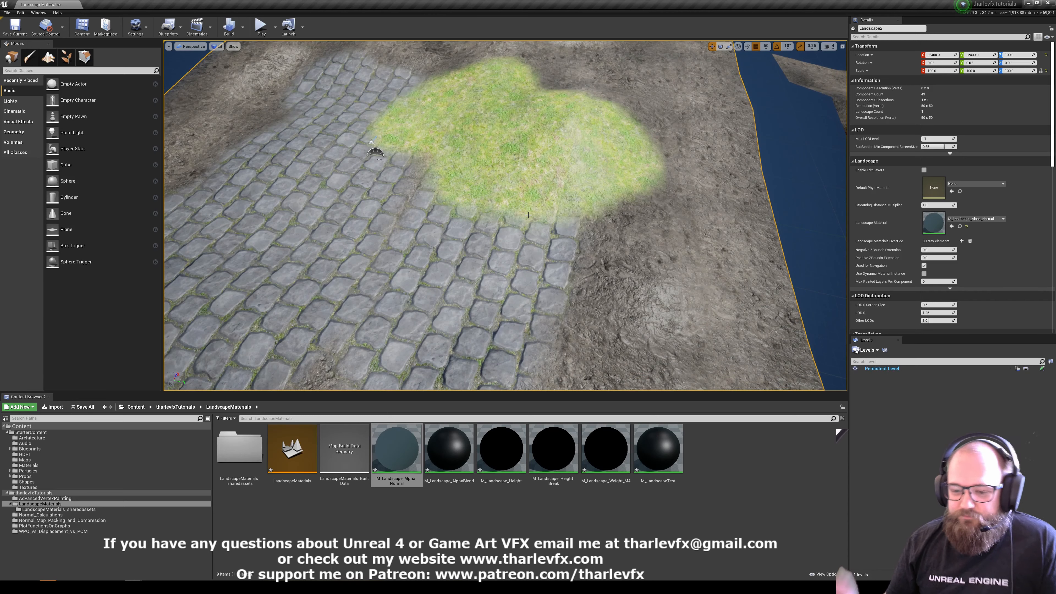
scroll(489, 189, down, 5)
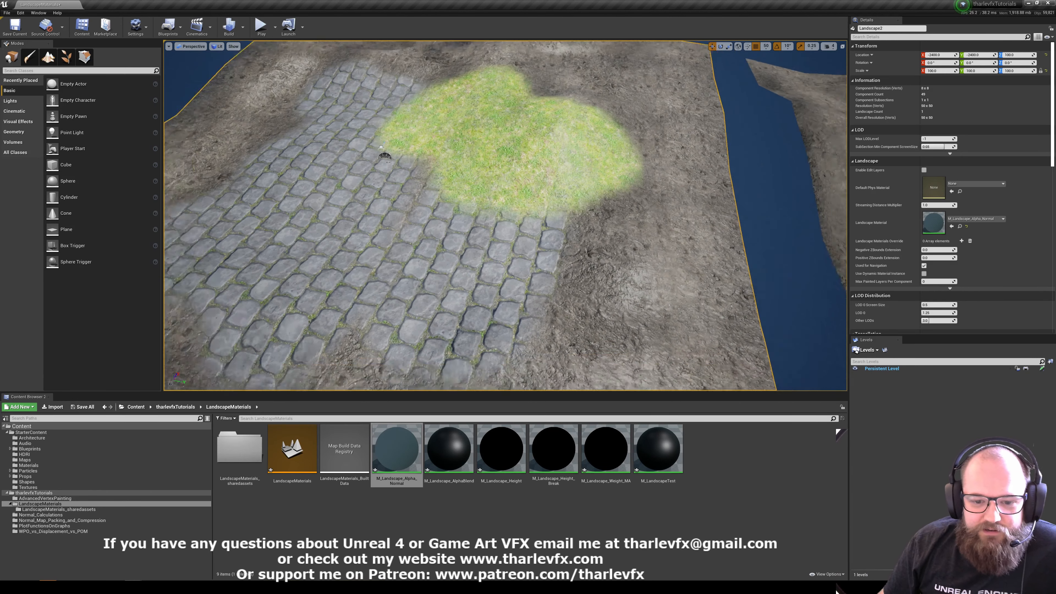
scroll(484, 207, up, 5)
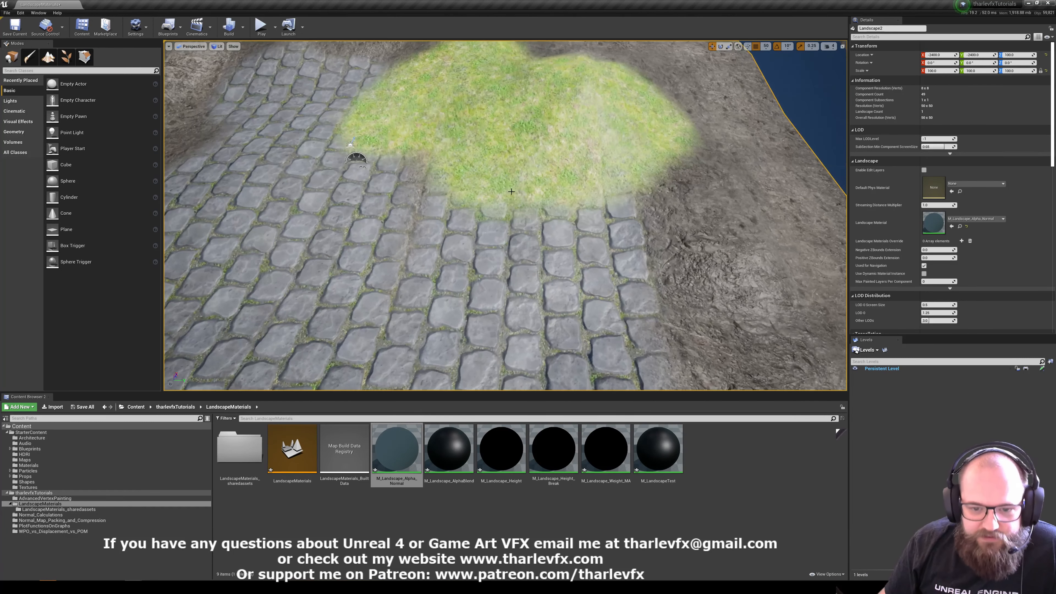
scroll(465, 260, down, 5)
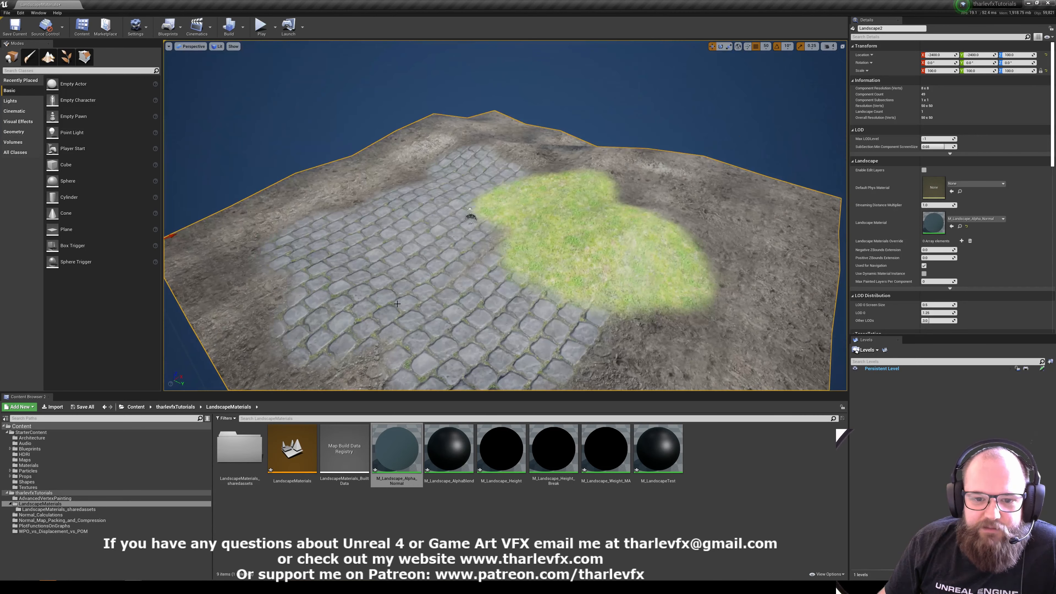
scroll(471, 217, up, 5)
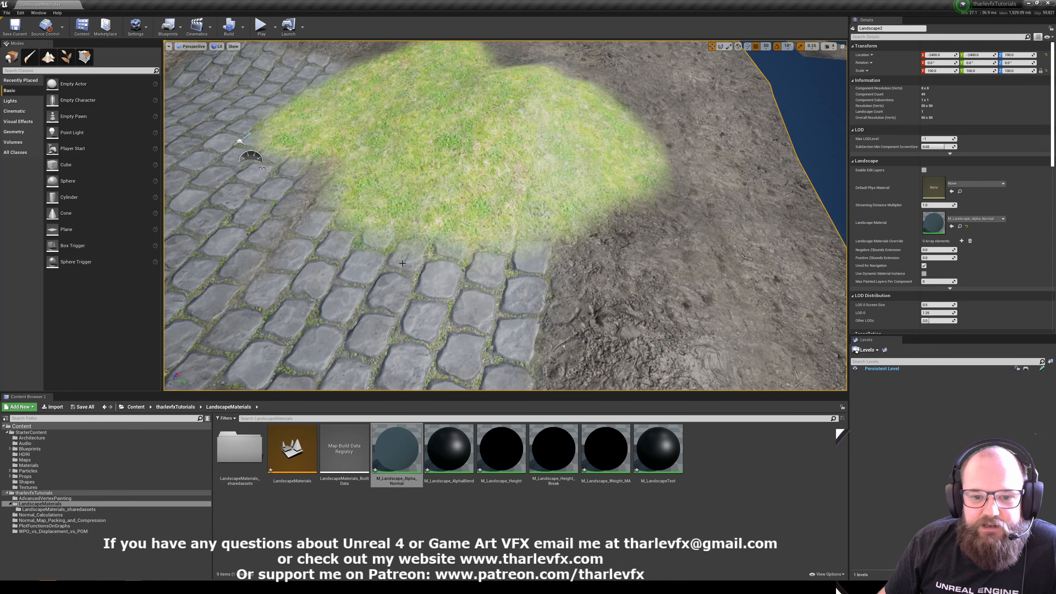
Open the selected landscape's M_Landscape_Alpha_Normal material and bring its whole node graph into view
scroll(410, 253, down, 5)
mouse_move(366, 309)
right_down()
mouse_move(383, 307)
mouse_move(366, 309)
right_up()
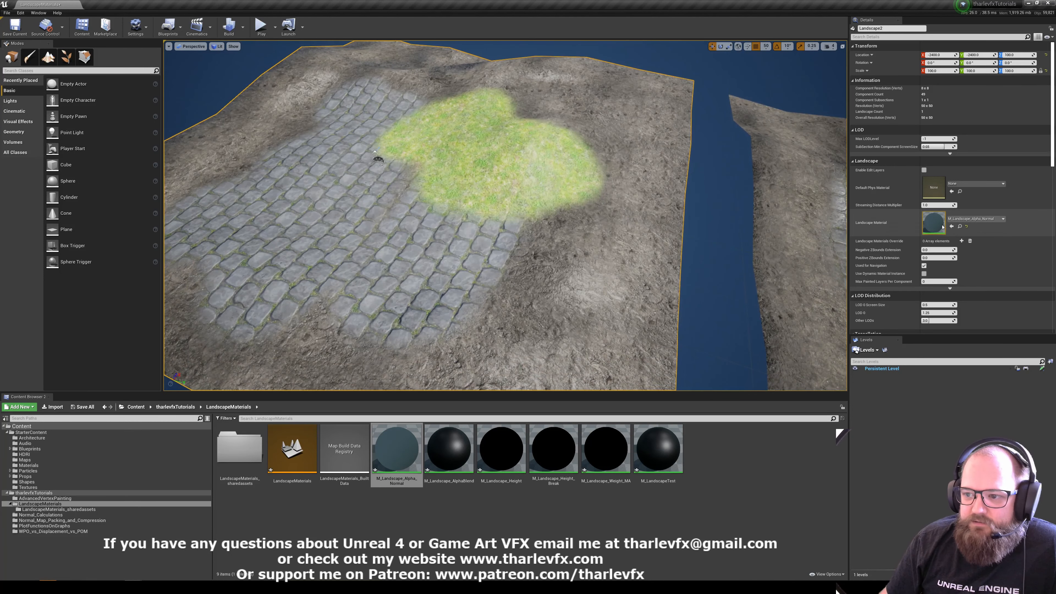
double_click(933, 223)
double_click(734, 187)
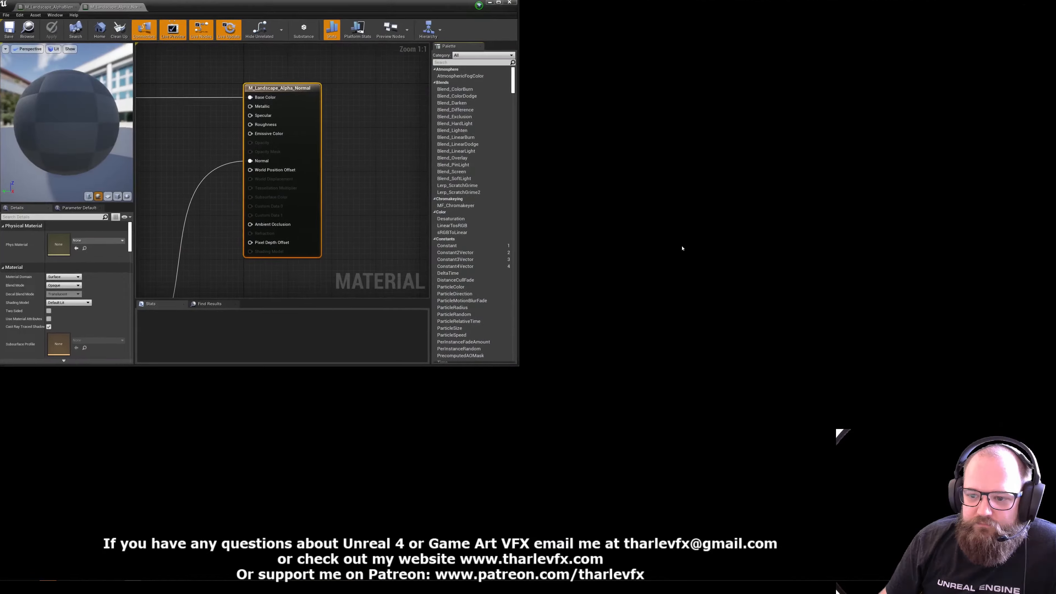
right_drag(413, 249, 759, 240)
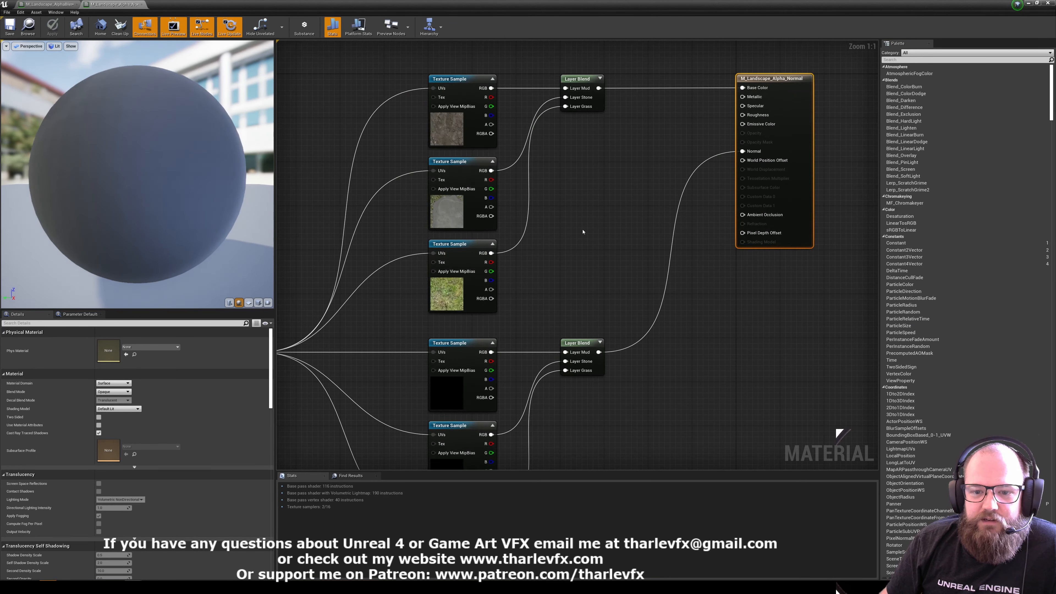
scroll(601, 244, down, 4)
scroll(578, 332, up, 1)
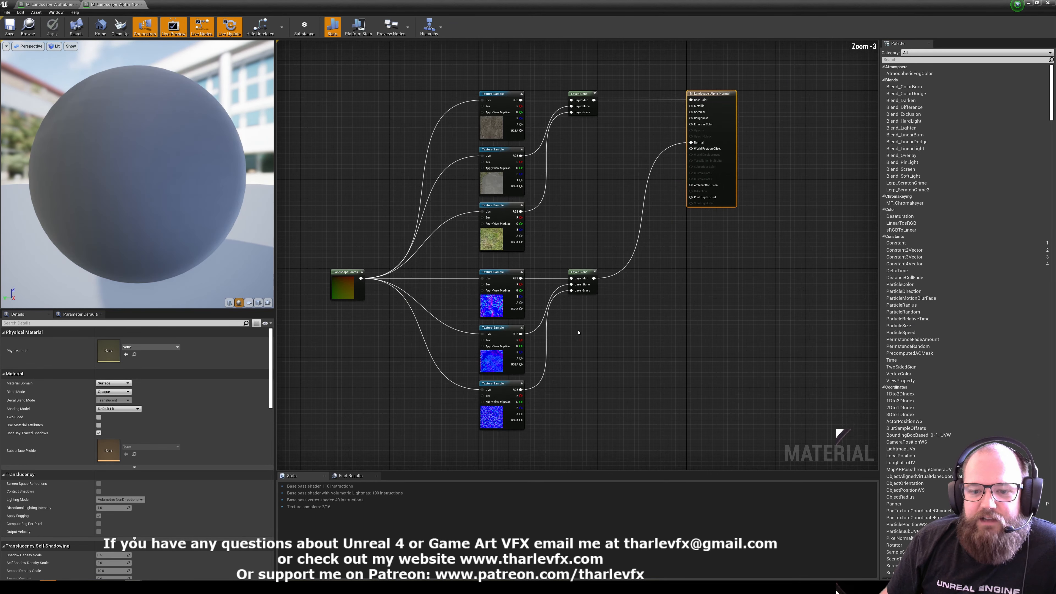
Examine the normal map texture samples and compare the layer settings of the base color and normal Layer Blend nodes
drag(434, 289, 516, 430)
click(584, 273)
drag(574, 228, 581, 263)
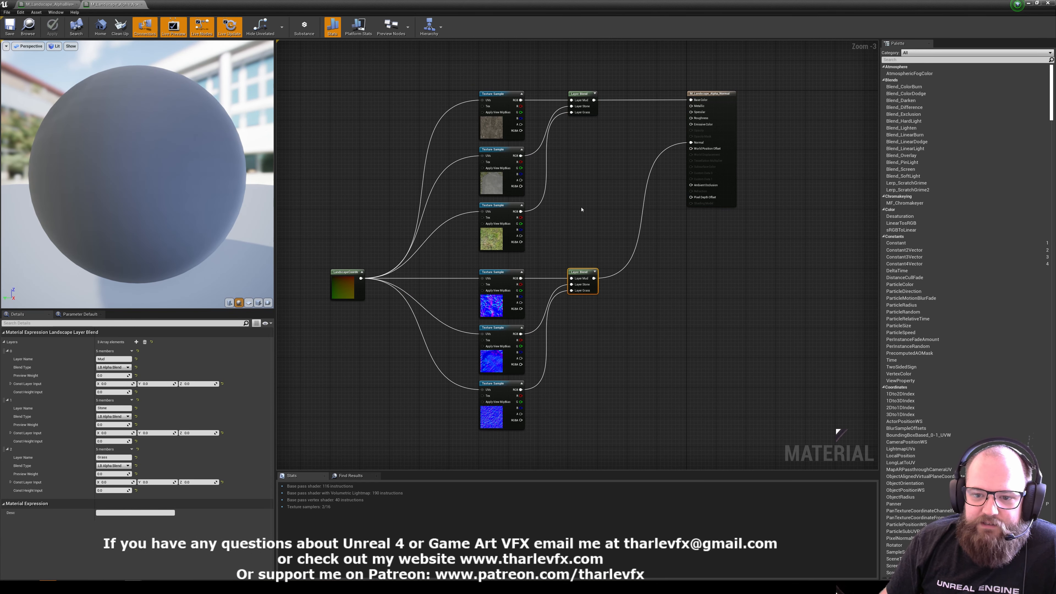
click(582, 111)
drag(599, 215, 574, 320)
drag(592, 89, 585, 170)
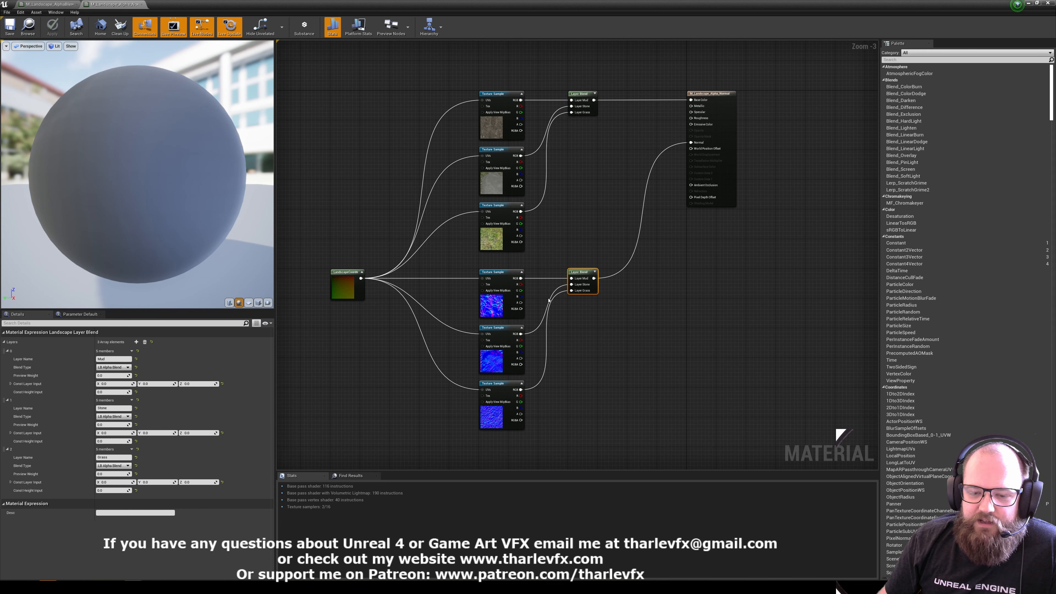
right_drag(549, 300, 492, 258)
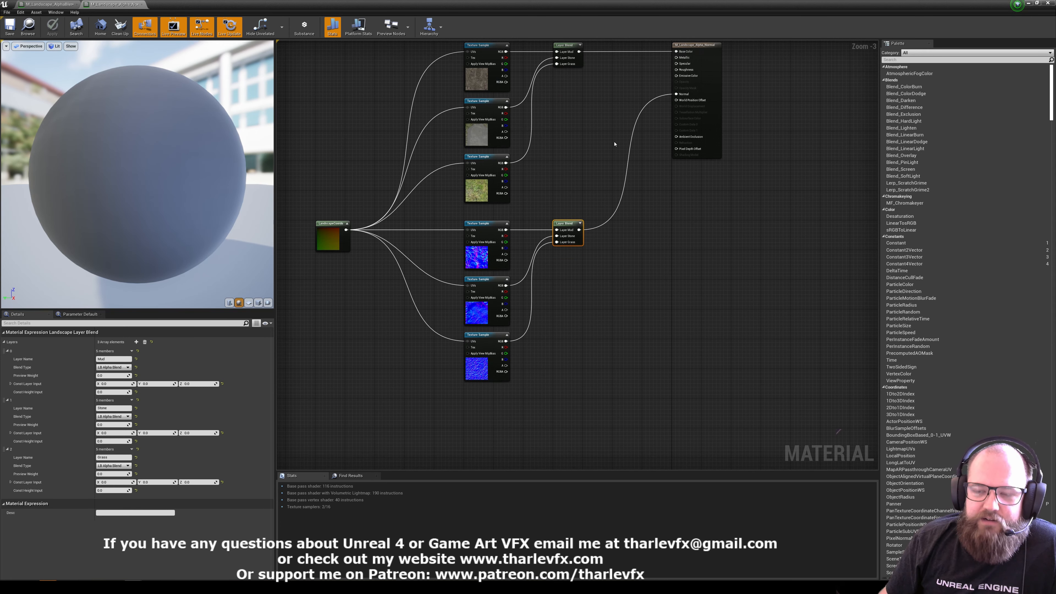
right_drag(615, 144, 612, 178)
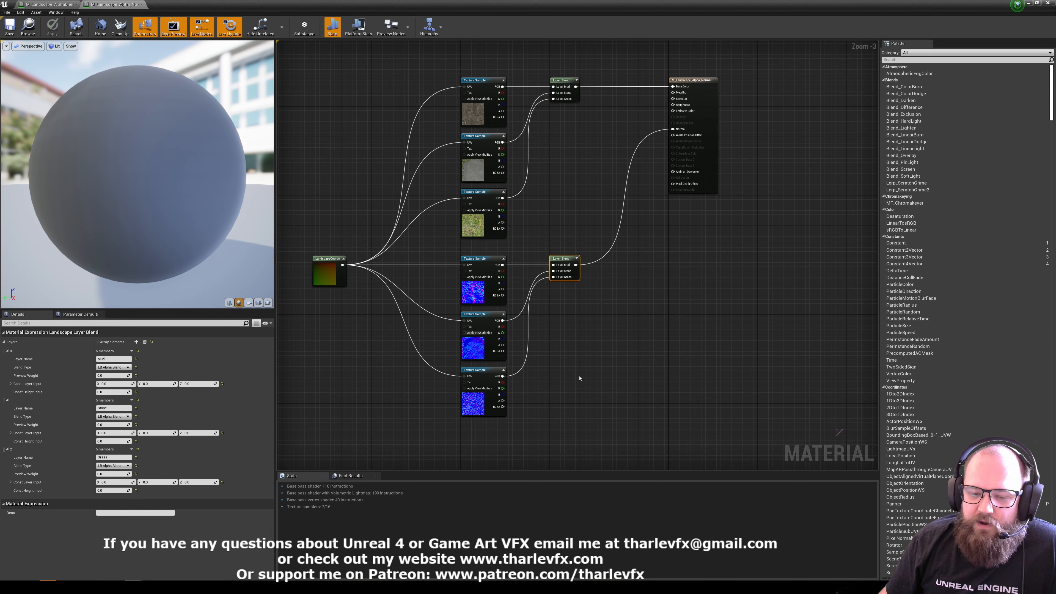
click(358, 175)
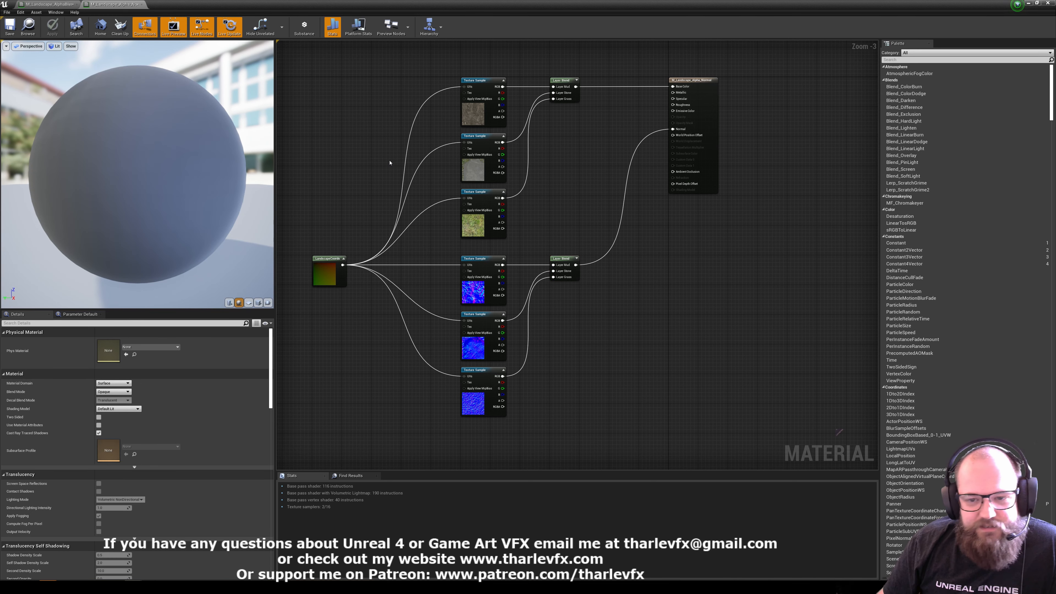
drag(555, 105, 550, 112)
click(592, 171)
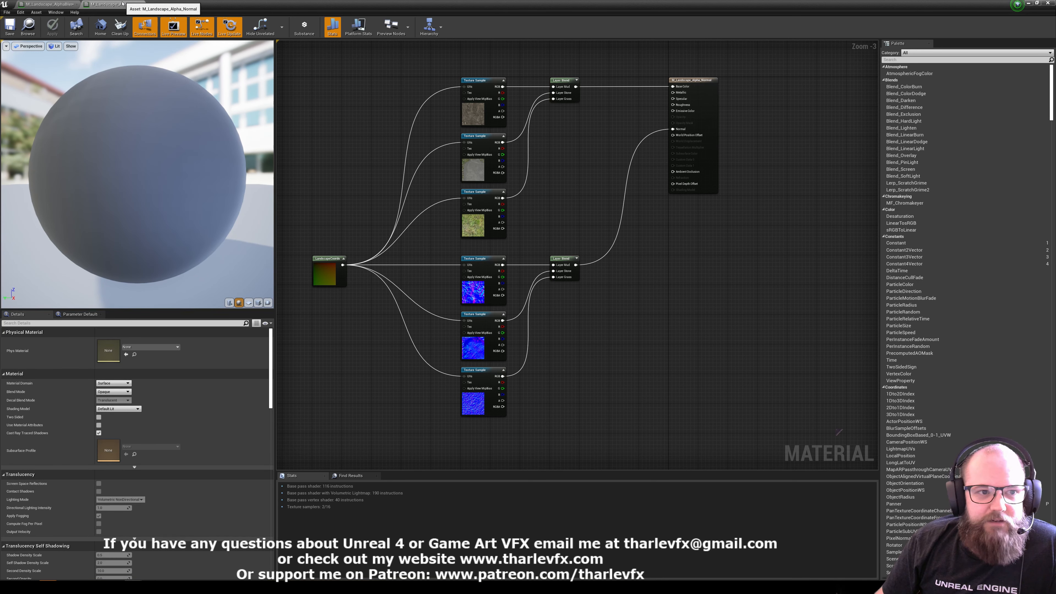
Add a MakeMaterialAttributes node in the empty graph area below the normal map samples
right_drag(606, 406, 580, 244)
right_click(625, 240)
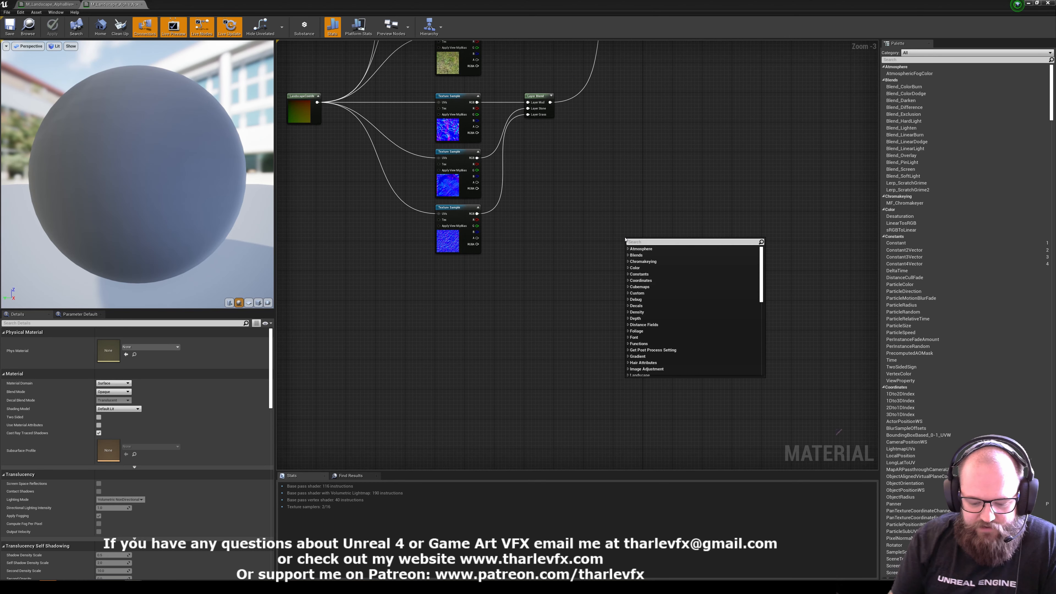
text(make)
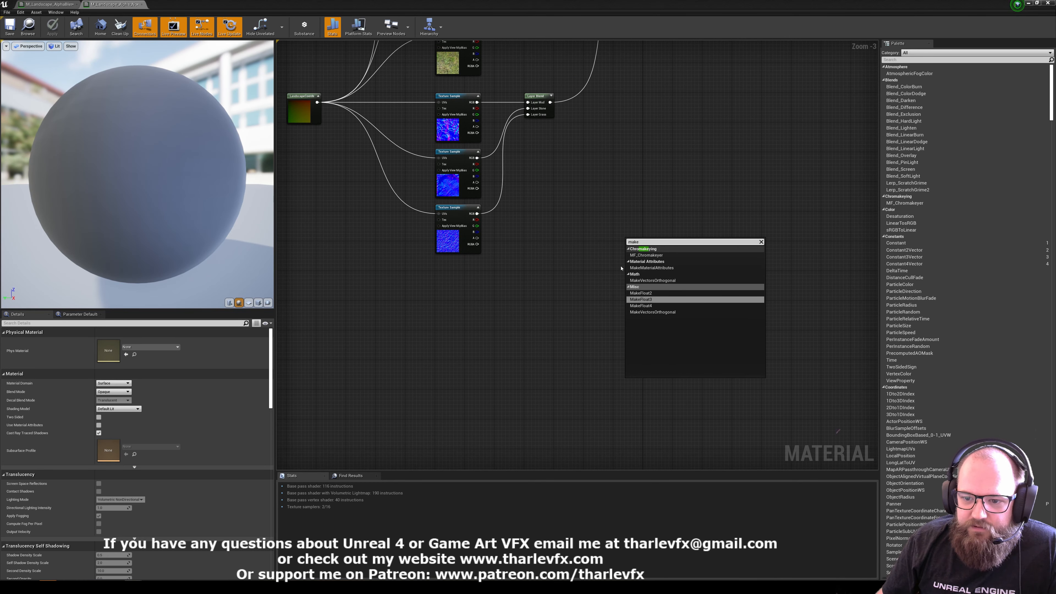
click(649, 267)
drag(644, 239, 610, 256)
scroll(597, 286, up, 3)
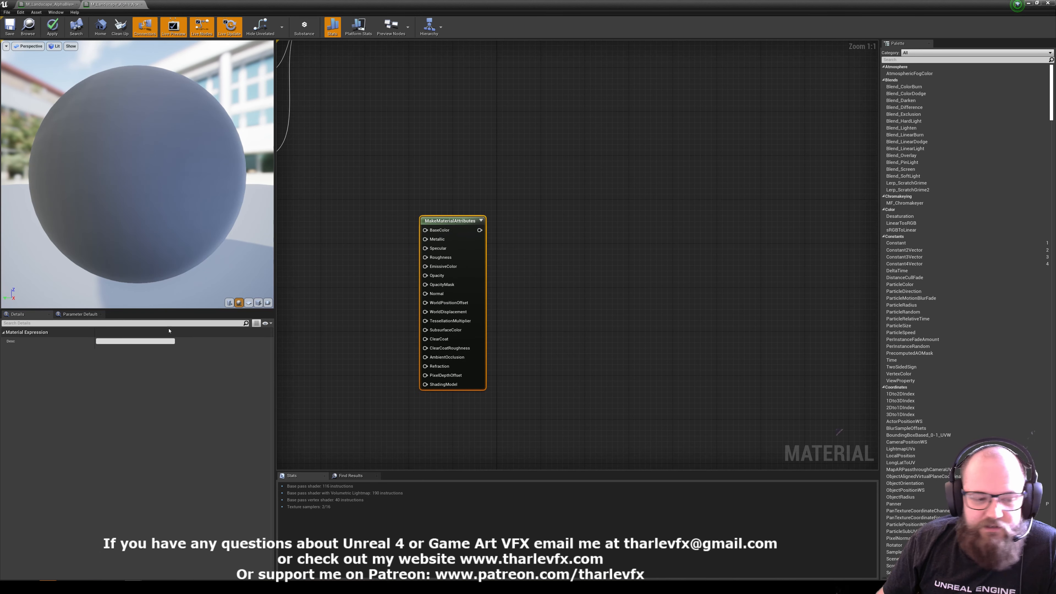
Enable Use Material Attributes for M_Landscape_Alpha_Normal and move its output node toward the new attributes node
click(360, 350)
right_drag(491, 124, 504, 512)
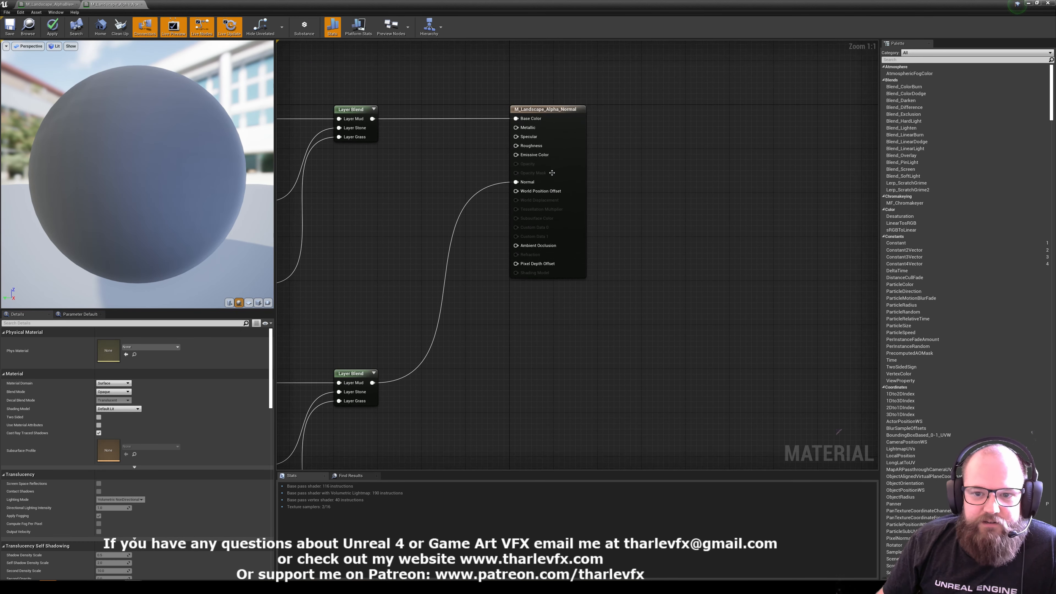
click(99, 425)
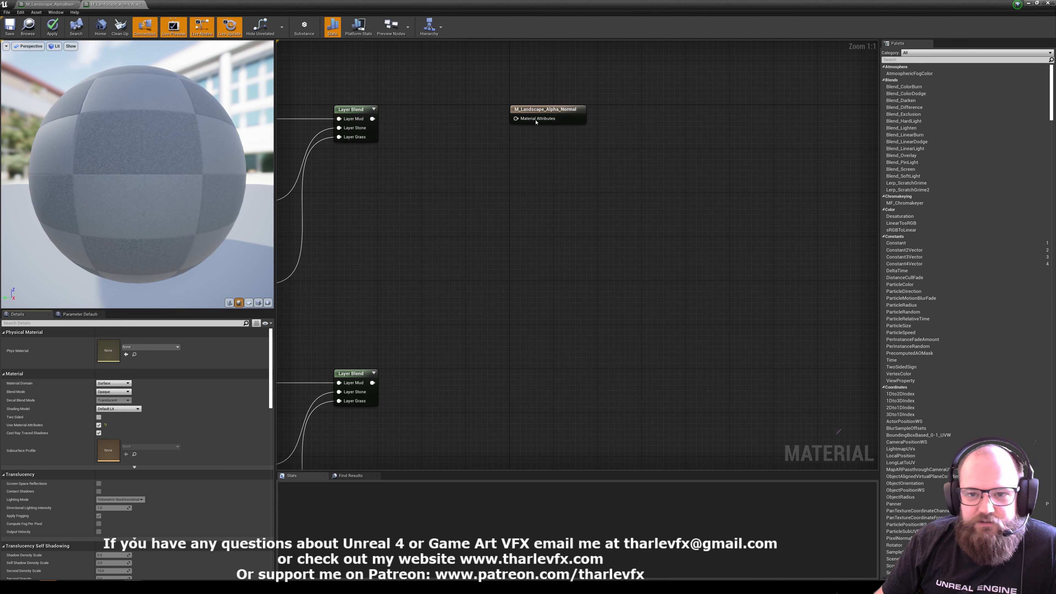
drag(534, 111, 671, 298)
Duplicate the Layer Blend node and wire MakeMaterialAttributes through its Layer Mud input to the material output
drag(364, 374, 370, 375)
right_drag(452, 418, 564, 52)
scroll(564, 115, down, 1)
right_drag(564, 116, 522, 176)
key(ctrl+v)
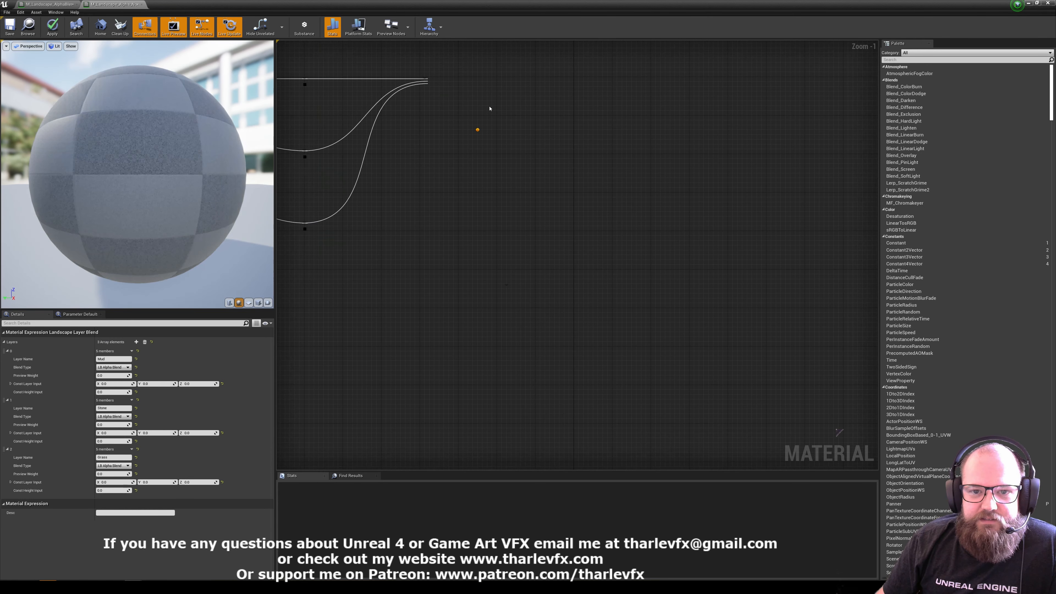
drag(497, 138, 742, 294)
scroll(651, 136, down, 4)
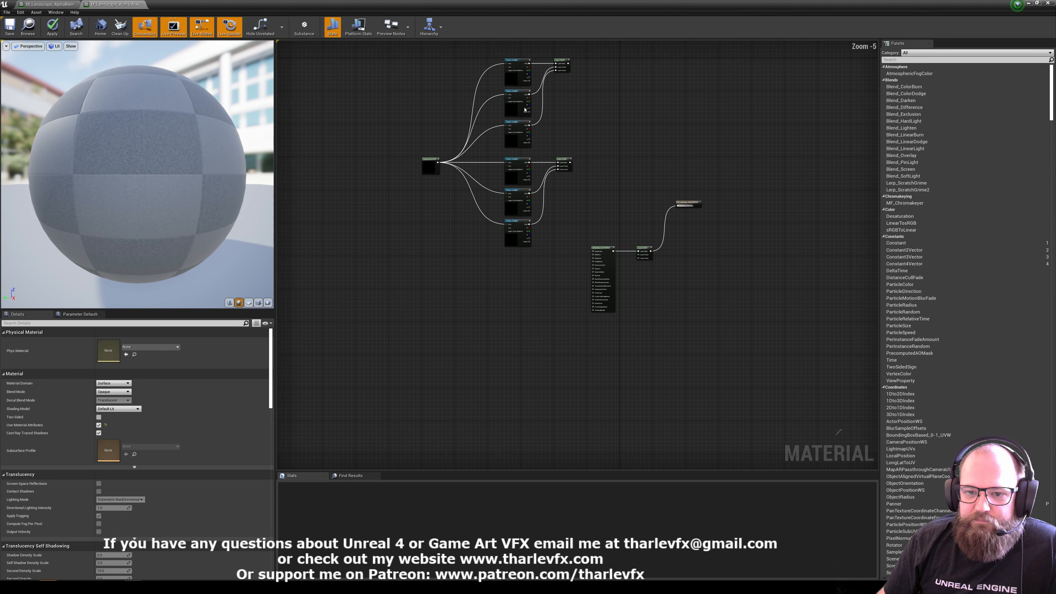
drag(461, 55, 589, 135)
click(600, 126)
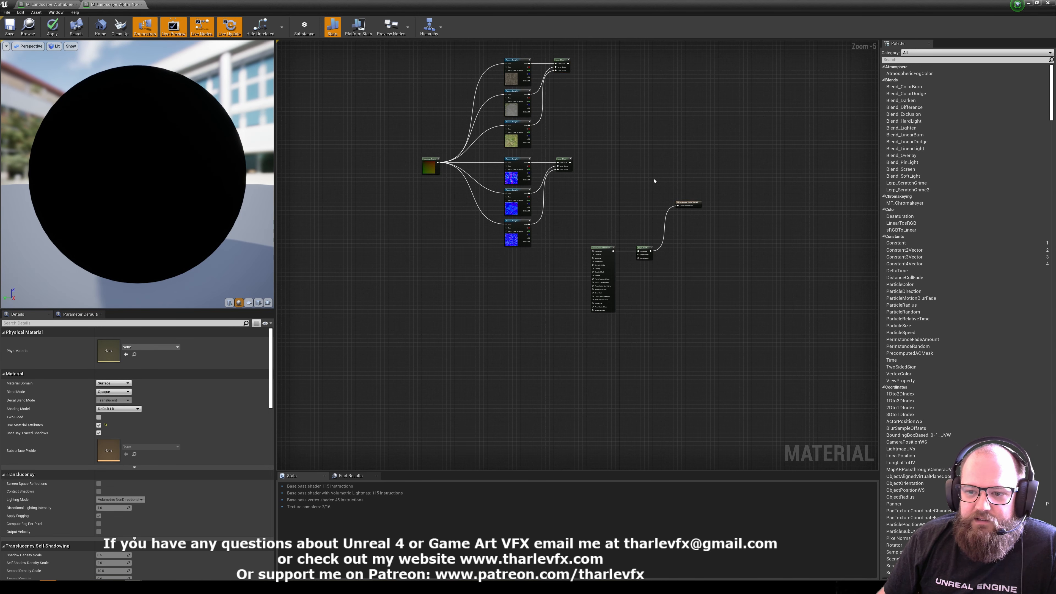
right_drag(662, 185, 609, 223)
scroll(609, 224, up, 1)
Close the M_Landscape_Alpha_Normal and M_Landscape_AlphaBlend materials without applying their changes
click(141, 5)
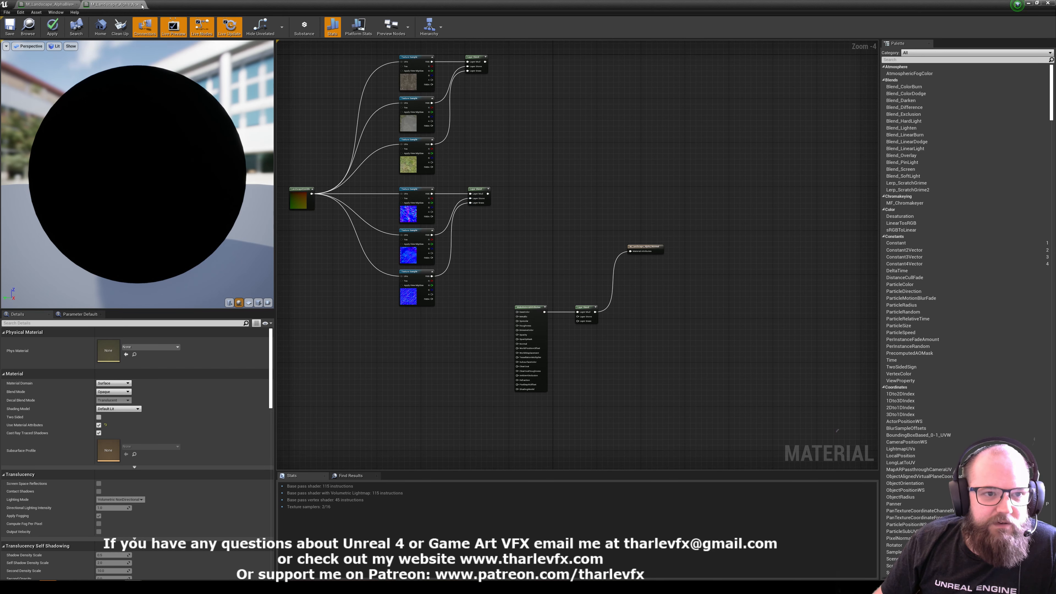
click(573, 320)
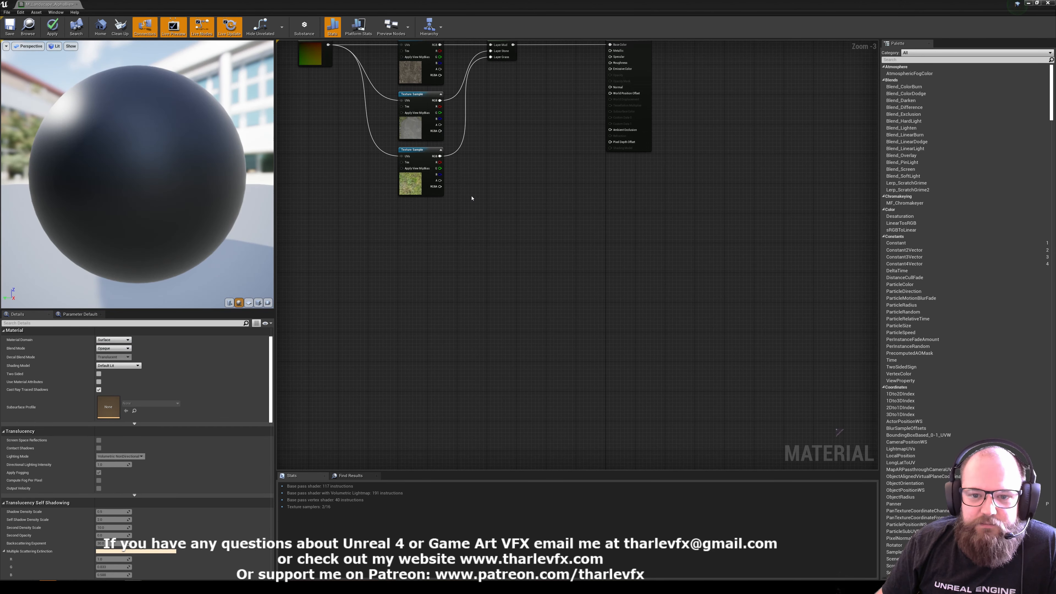
click(78, 5)
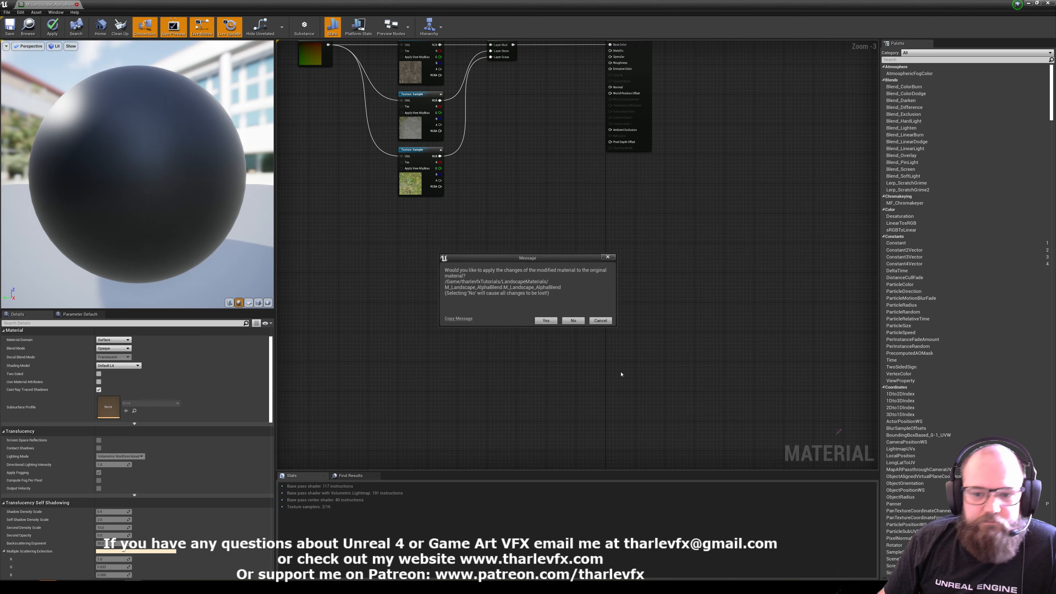
click(574, 324)
Select the neighbouring landscape with the shiny stones, Landscape3, and open its M_Landscape_Weight_MA material
key(s)
right_drag(574, 324, 583, 324)
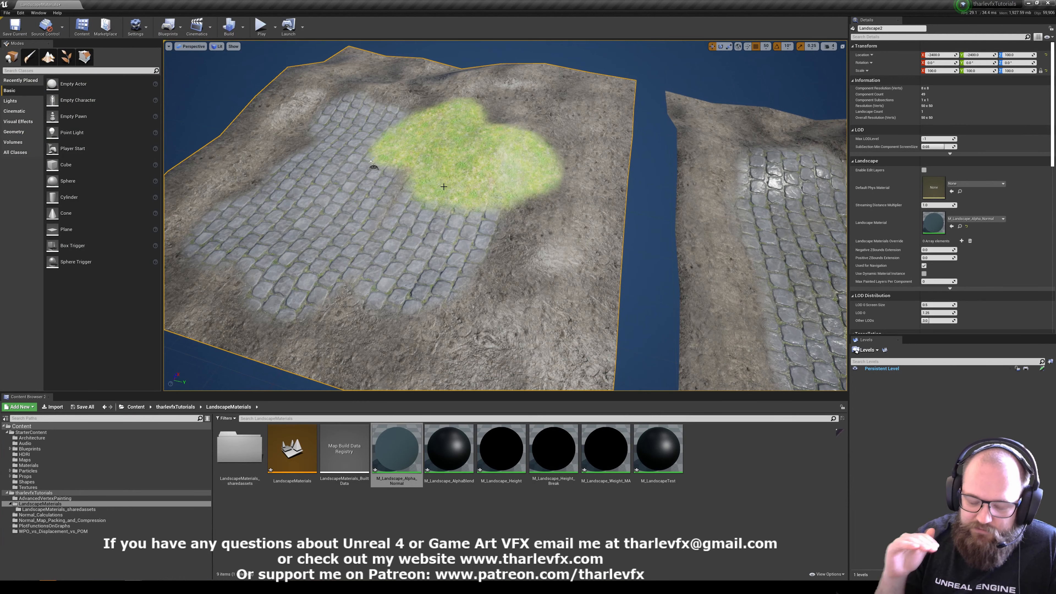
key(d)
right_drag(444, 187, 461, 187)
click(570, 227)
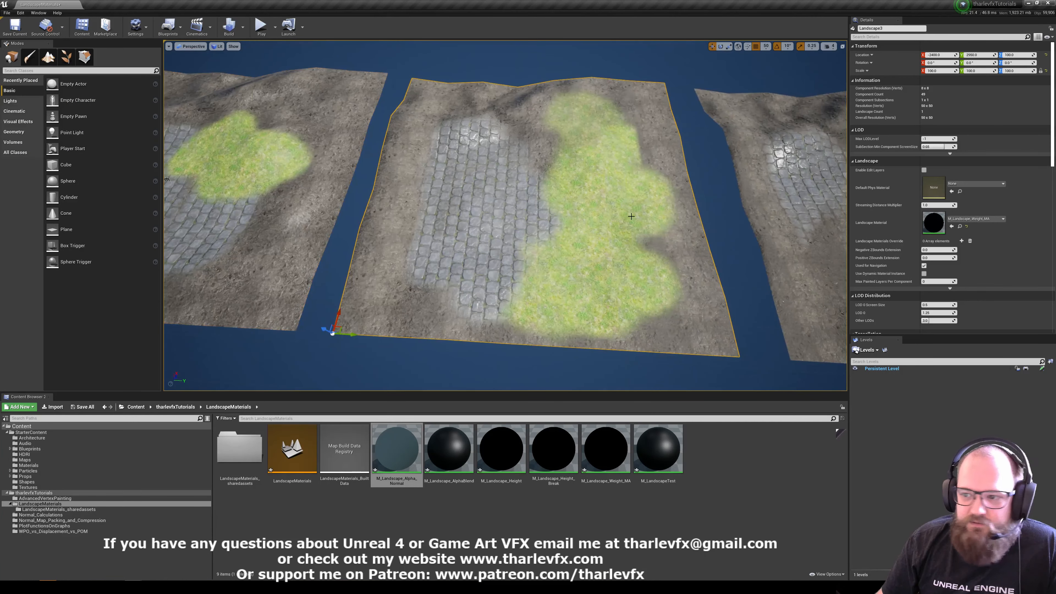
double_click(936, 223)
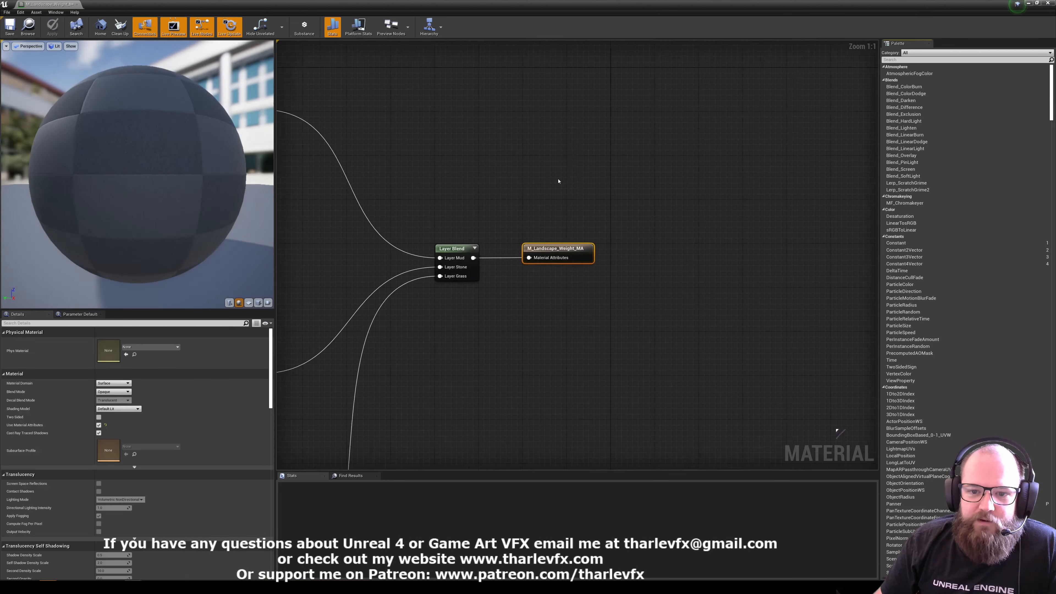
Examine how the mud, stone and grass textures feed their separate MakeMaterialAttributes nodes
right_drag(421, 212, 444, 215)
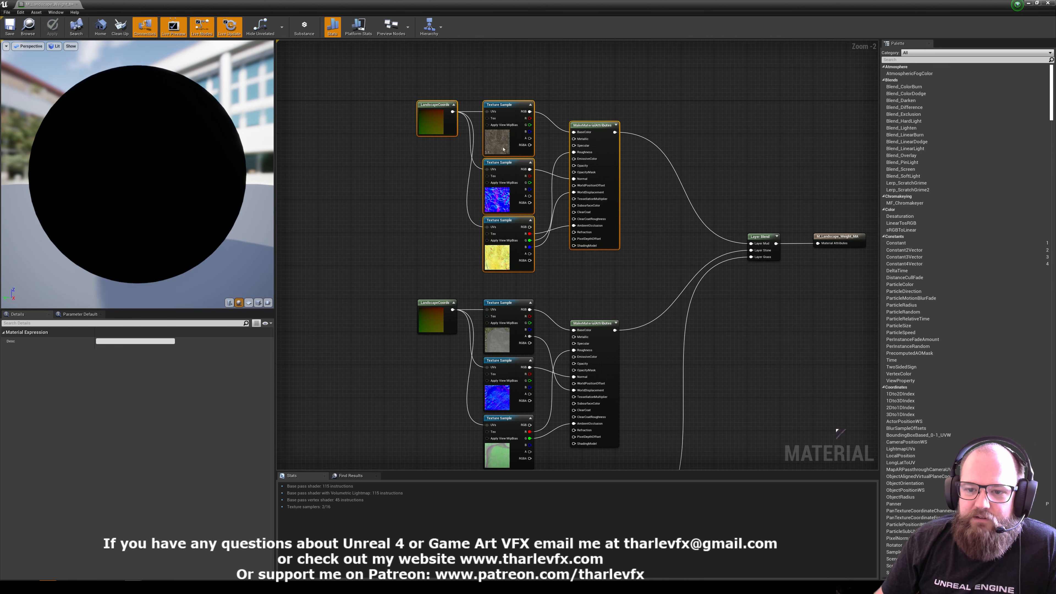
right_drag(380, 290, 345, 112)
drag(345, 112, 576, 301)
click(378, 348)
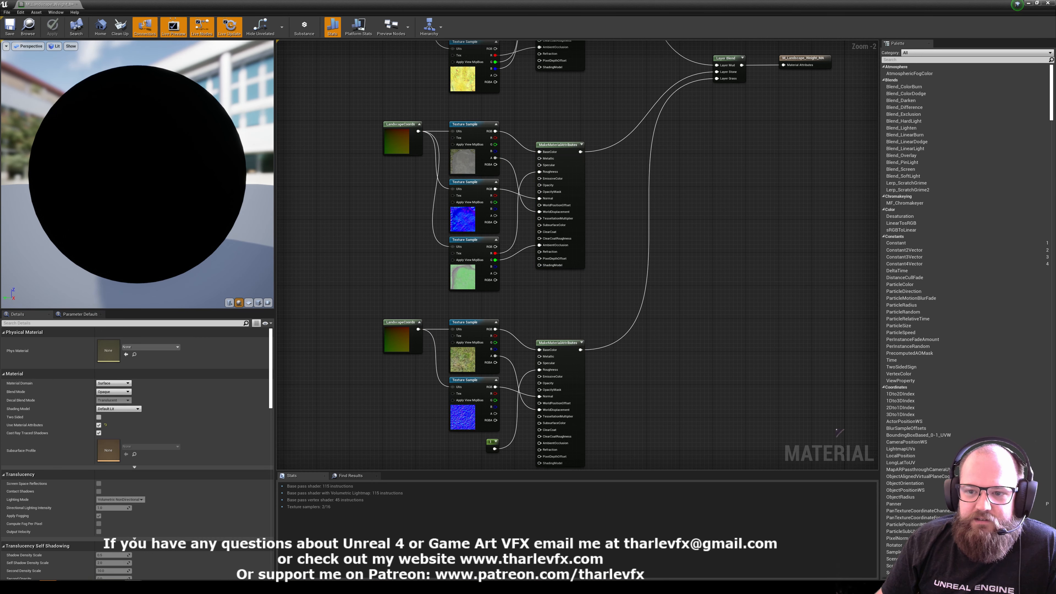
right_drag(692, 80, 547, 213)
click(434, 303)
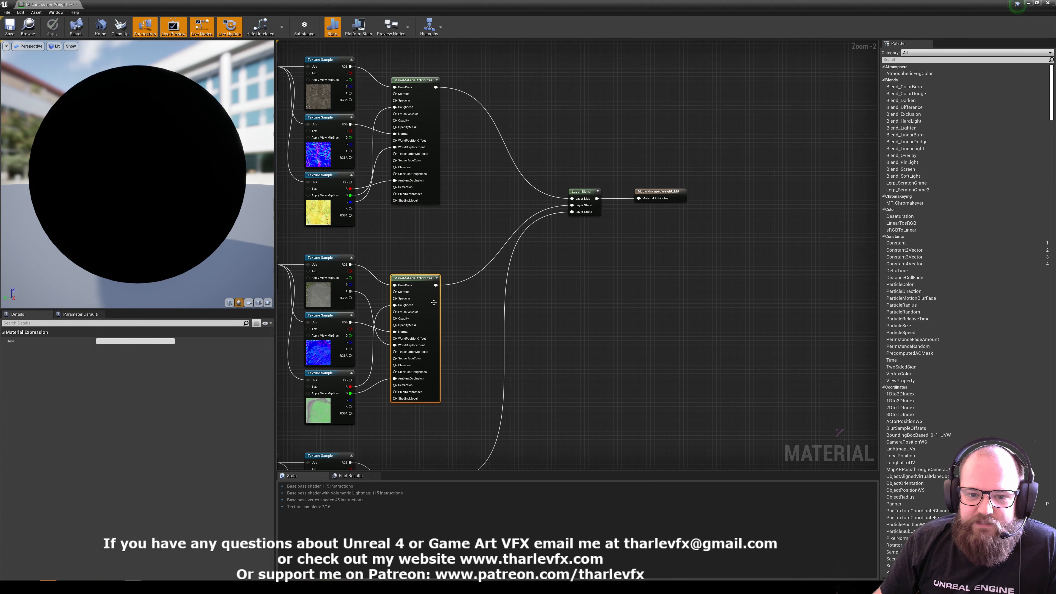
Inspect the Layer Blend node's Mud, Stone and Grass layers and their blend type settings
click(595, 197)
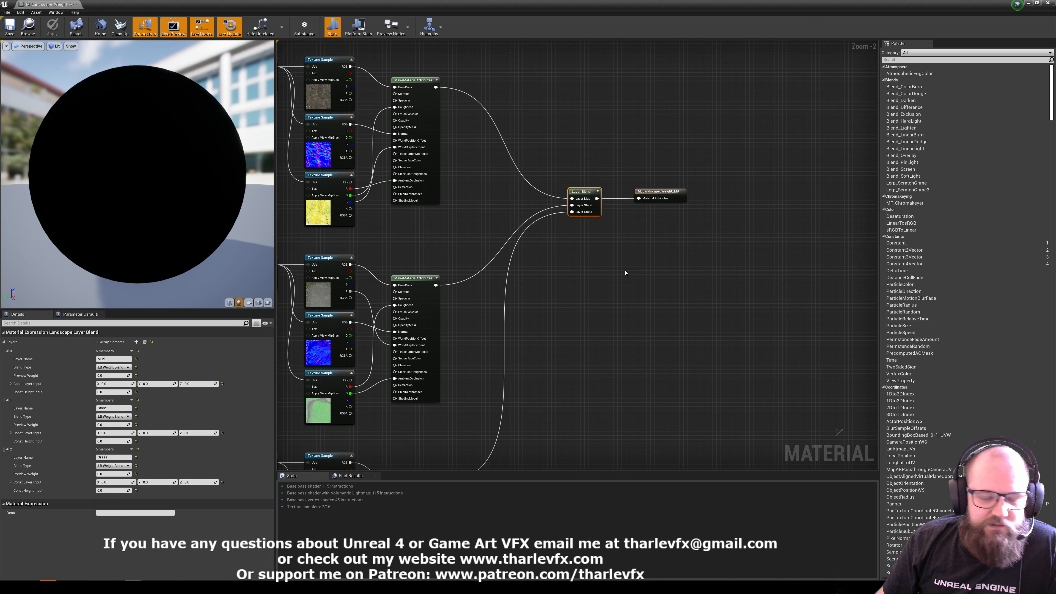
right_drag(581, 275, 622, 254)
click(631, 326)
right_drag(632, 326, 635, 295)
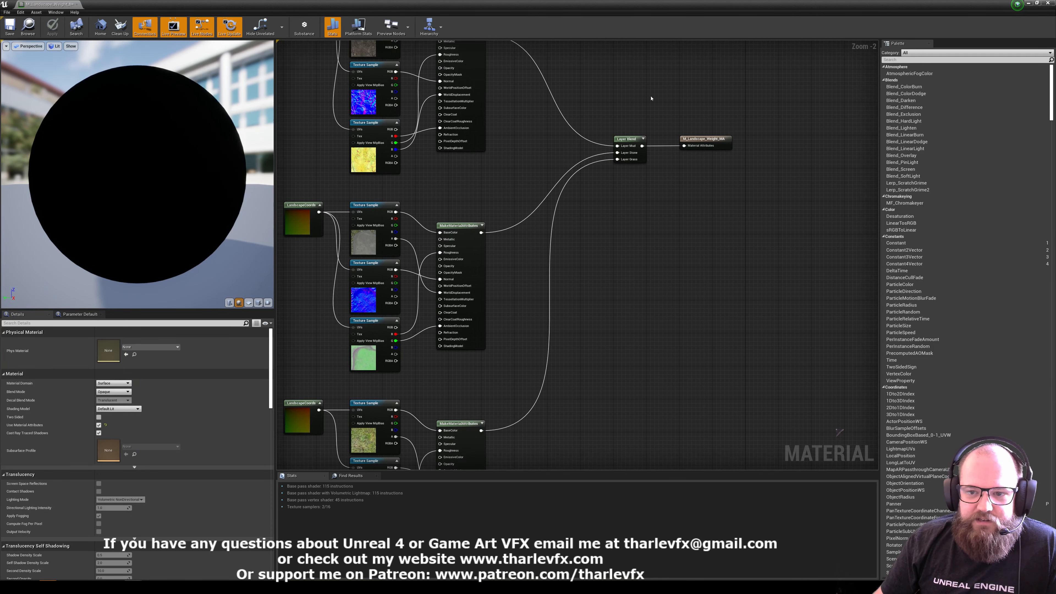
click(633, 141)
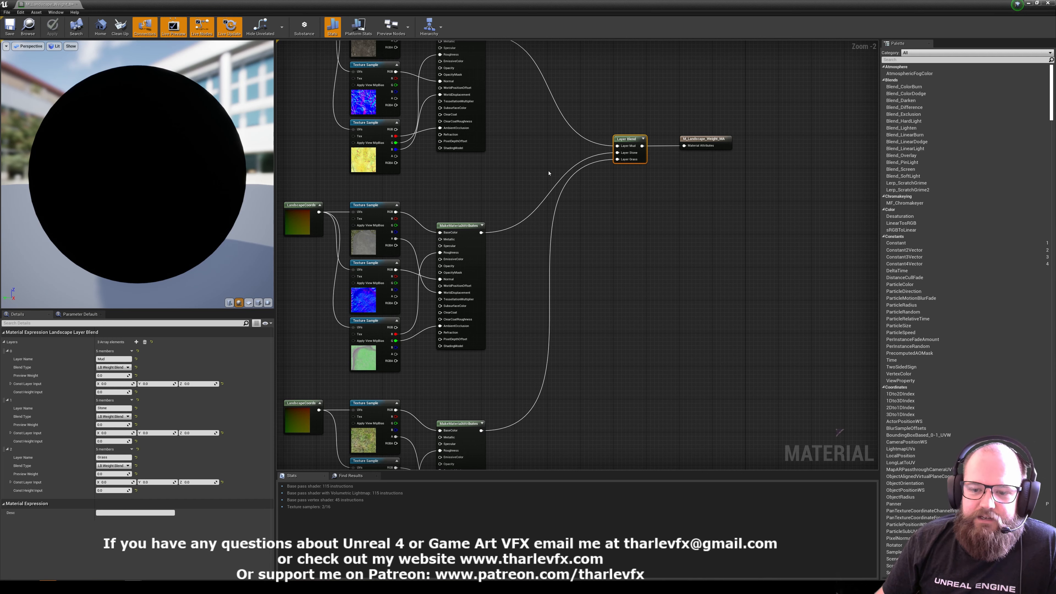
right_drag(549, 173, 524, 199)
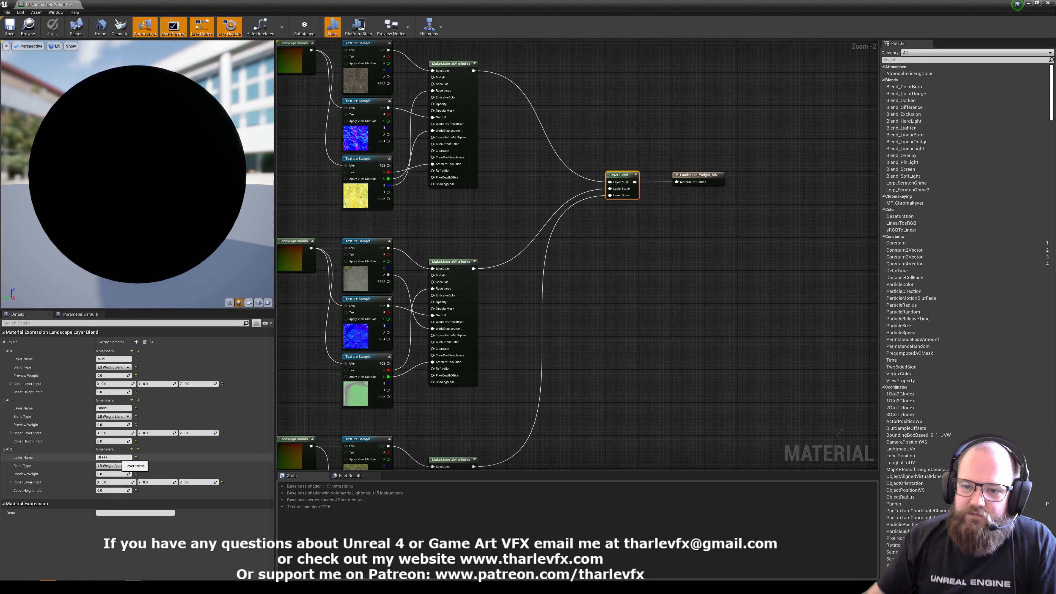
Save the M_Landscape_Weight_MA material and close its editor
click(604, 134)
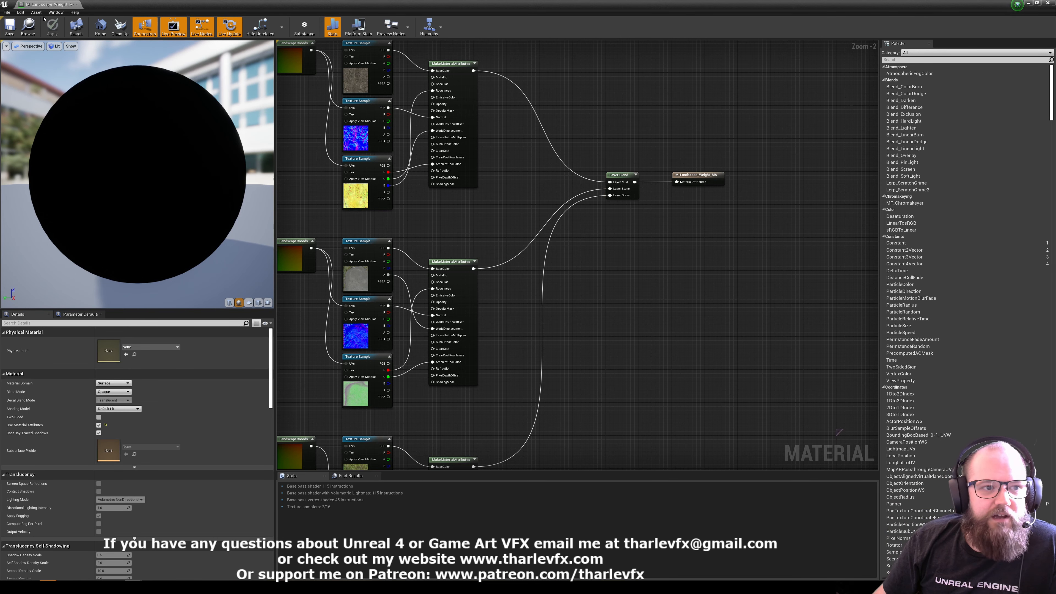
key(ctrl+s)
click(1048, 3)
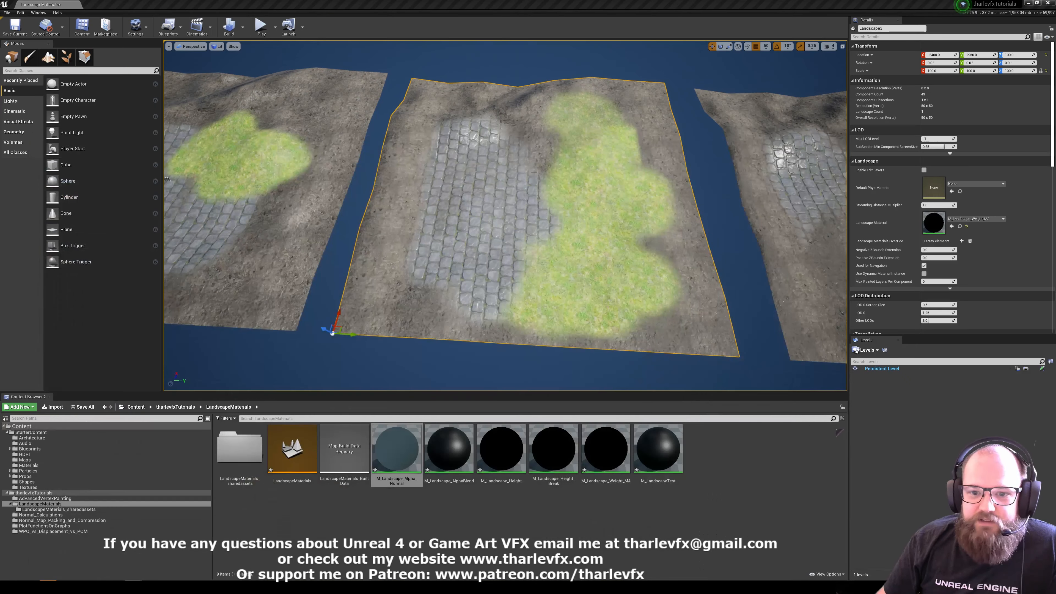
Paint patches of the Stone and Grass layers over the middle of Landscape3 in landscape paint mode
click(48, 57)
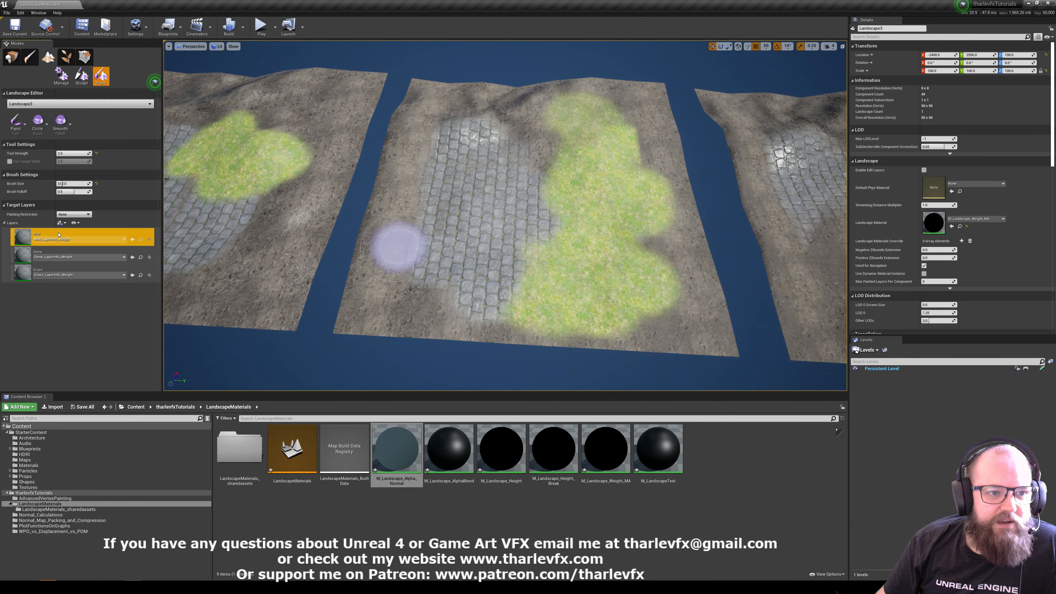
click(18, 256)
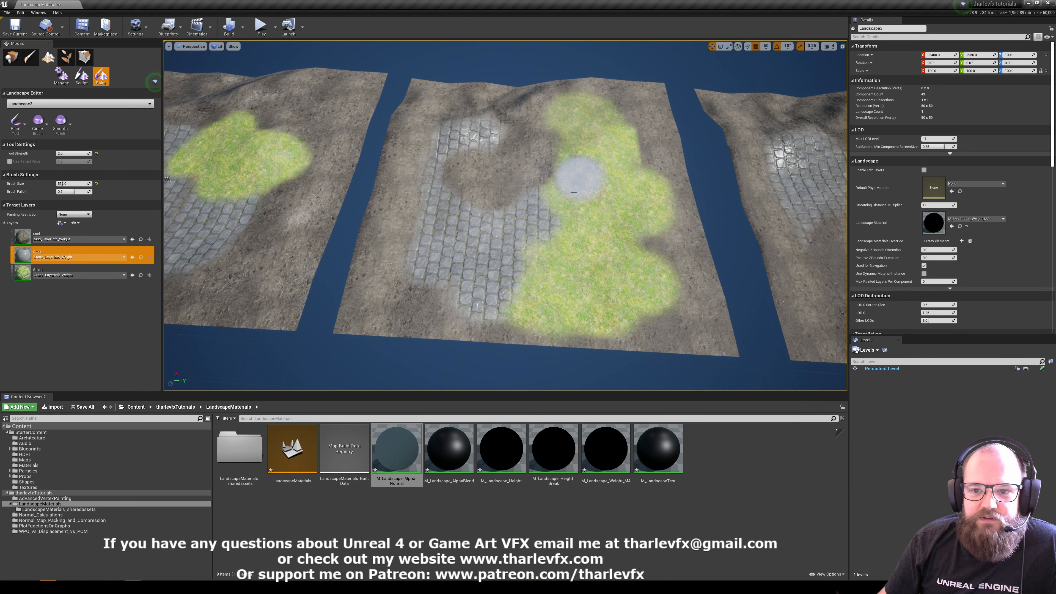
drag(574, 192, 570, 189)
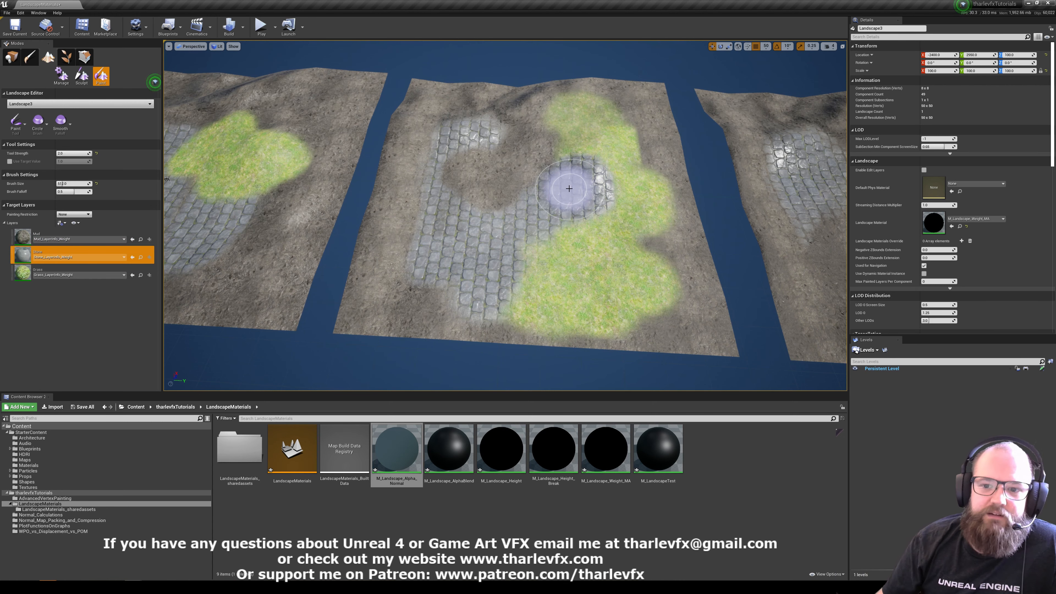
click(25, 274)
mouse_move(629, 252)
mouse_down()
mouse_move(561, 235)
mouse_move(585, 175)
mouse_move(508, 229)
mouse_move(483, 200)
mouse_up()
Paint Stone back over the new grass on Landscape3, and paint and erase Mud across the middle
click(25, 256)
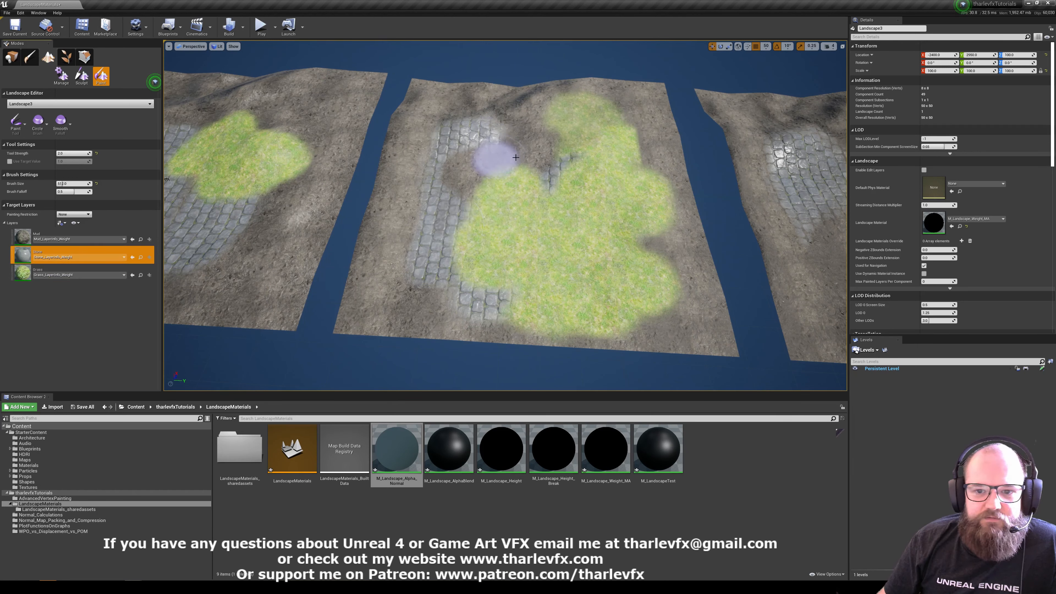
mouse_move(516, 157)
mouse_down()
mouse_move(507, 180)
mouse_move(531, 229)
mouse_move(503, 243)
mouse_up()
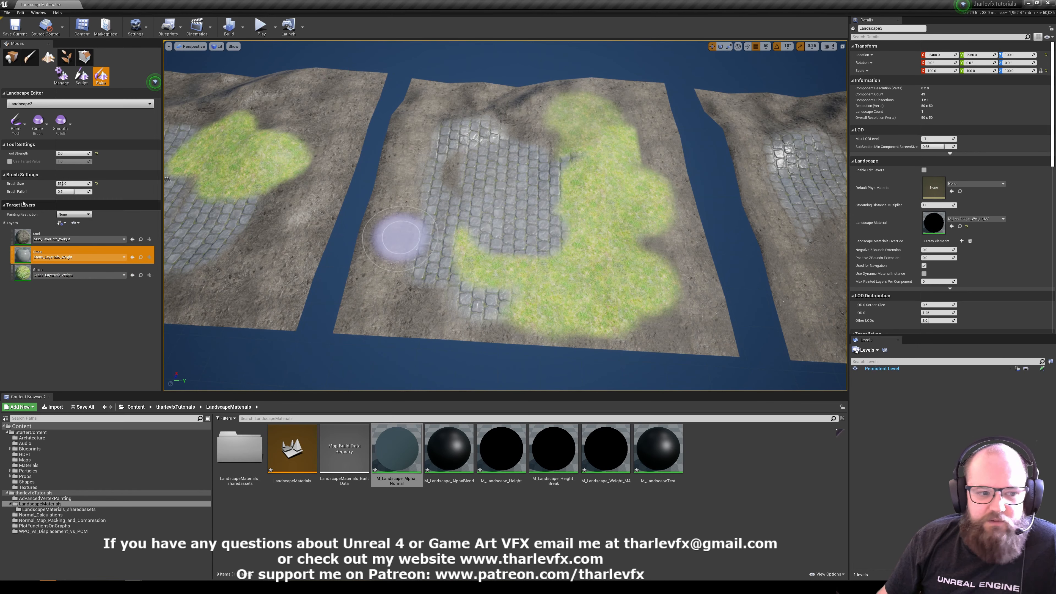
click(25, 237)
mouse_move(559, 156)
mouse_down()
mouse_move(544, 184)
mouse_move(568, 205)
mouse_move(559, 239)
mouse_move(551, 190)
mouse_up()
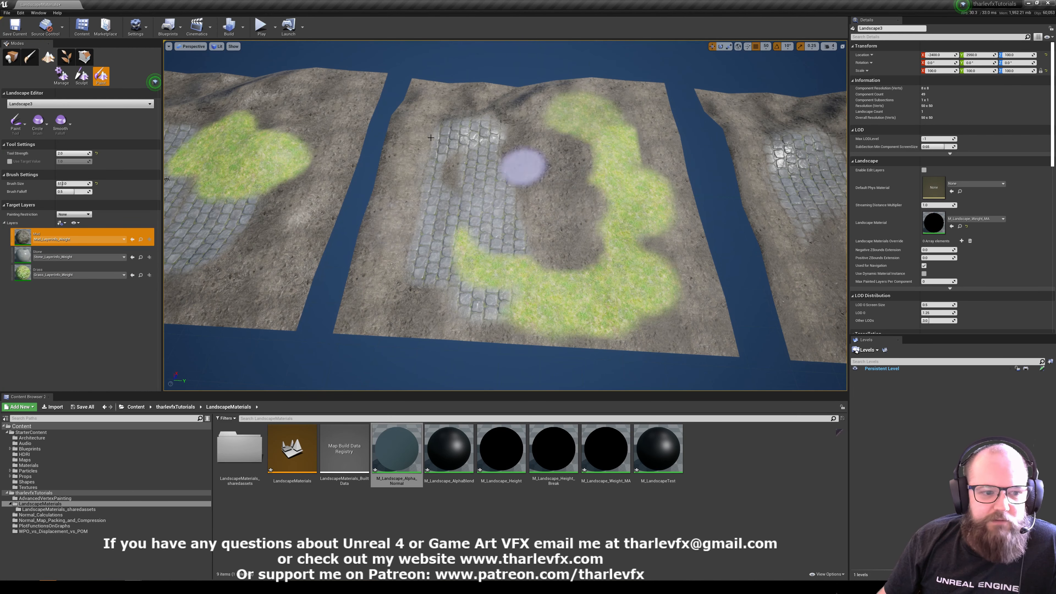
mouse_move(564, 152)
shift+mouse_down()
mouse_move(523, 155)
mouse_move(549, 196)
mouse_move(561, 265)
mouse_move(561, 184)
mouse_move(577, 231)
mouse_move(566, 254)
mouse_move(645, 255)
mouse_move(570, 220)
mouse_move(648, 184)
mouse_move(637, 142)
mouse_move(693, 221)
mouse_move(666, 283)
mouse_move(694, 339)
shift+mouse_up()
Paint and erase the Grass layer across the half of Landscape3 beside the stone path
click(63, 273)
mouse_move(690, 302)
shift+mouse_down()
mouse_move(643, 285)
mouse_move(649, 314)
mouse_move(621, 325)
mouse_move(559, 307)
mouse_move(559, 323)
mouse_move(707, 329)
mouse_move(602, 256)
shift+mouse_up()
mouse_move(661, 219)
shift+mouse_down()
mouse_move(599, 164)
mouse_move(602, 109)
mouse_move(615, 174)
mouse_move(570, 176)
mouse_move(608, 189)
mouse_move(578, 148)
mouse_move(576, 179)
mouse_move(544, 196)
mouse_move(549, 223)
mouse_move(614, 186)
mouse_move(625, 149)
mouse_move(597, 207)
shift+mouse_up()
mouse_move(618, 158)
mouse_down()
mouse_move(653, 129)
mouse_move(550, 142)
mouse_move(501, 247)
mouse_move(582, 306)
mouse_move(707, 313)
mouse_move(703, 238)
mouse_up()
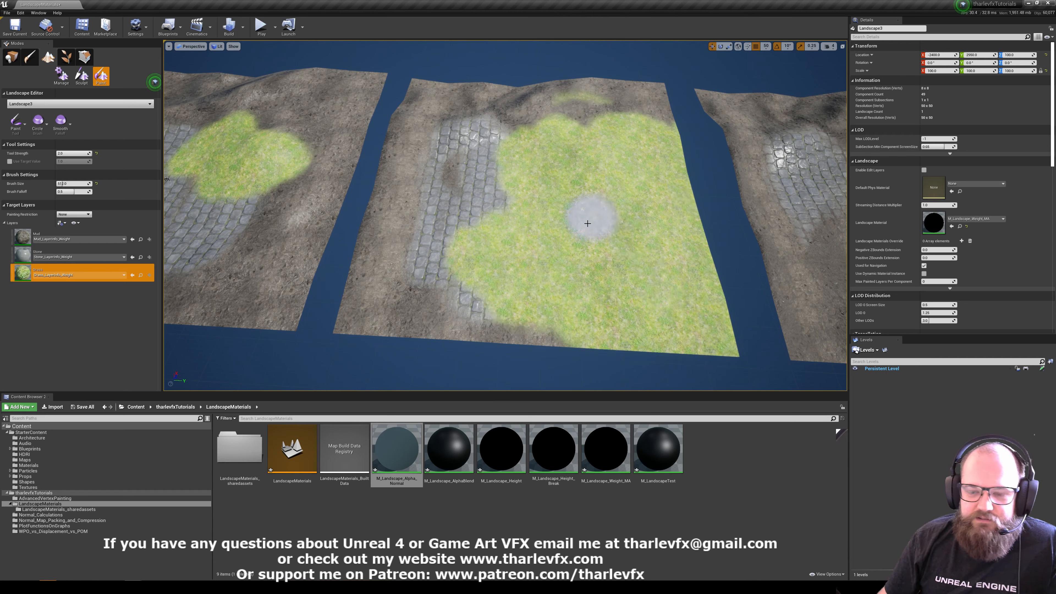
Paint a rounded Stone patch inside Landscape3's grass area and cover its lower part with Grass
click(77, 256)
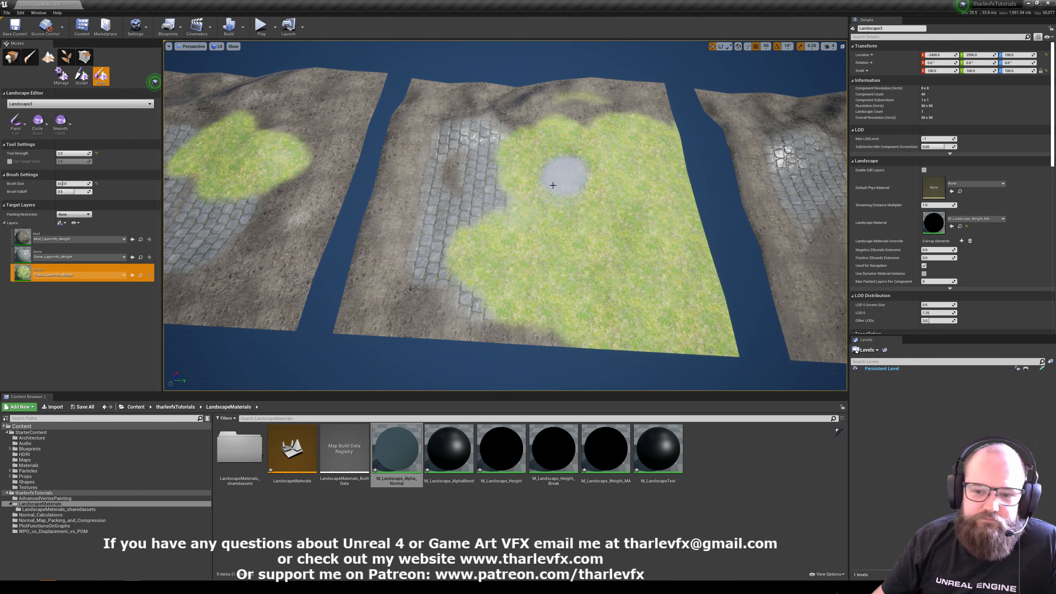
mouse_move(575, 199)
mouse_down()
mouse_move(547, 177)
mouse_move(500, 229)
mouse_move(547, 184)
mouse_move(571, 229)
mouse_move(573, 207)
mouse_move(538, 233)
mouse_up()
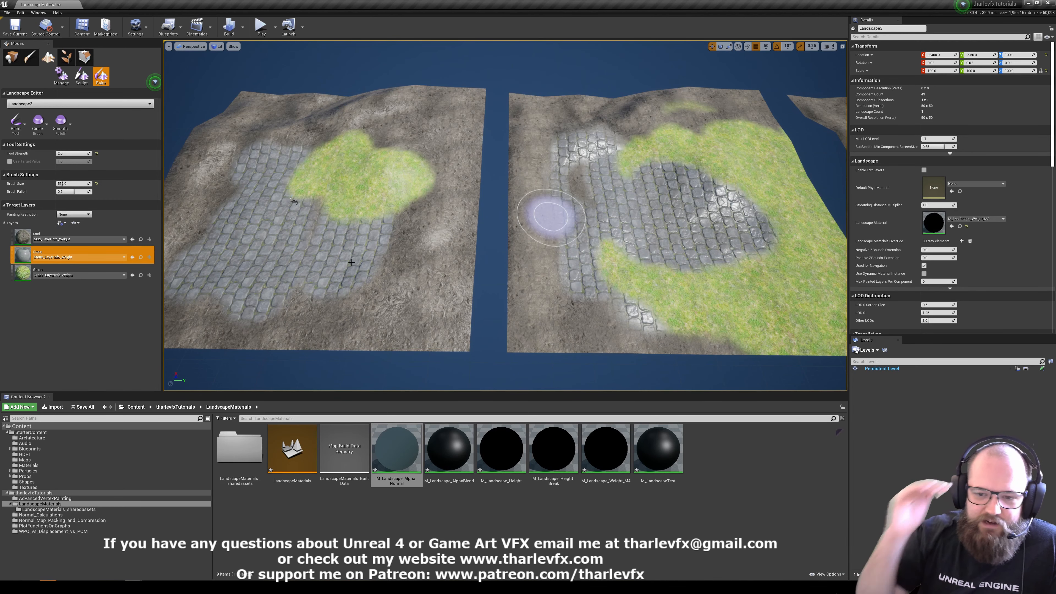
key(d)
mouse_move(524, 229)
right_down()
mouse_move(499, 229)
mouse_move(545, 239)
right_up()
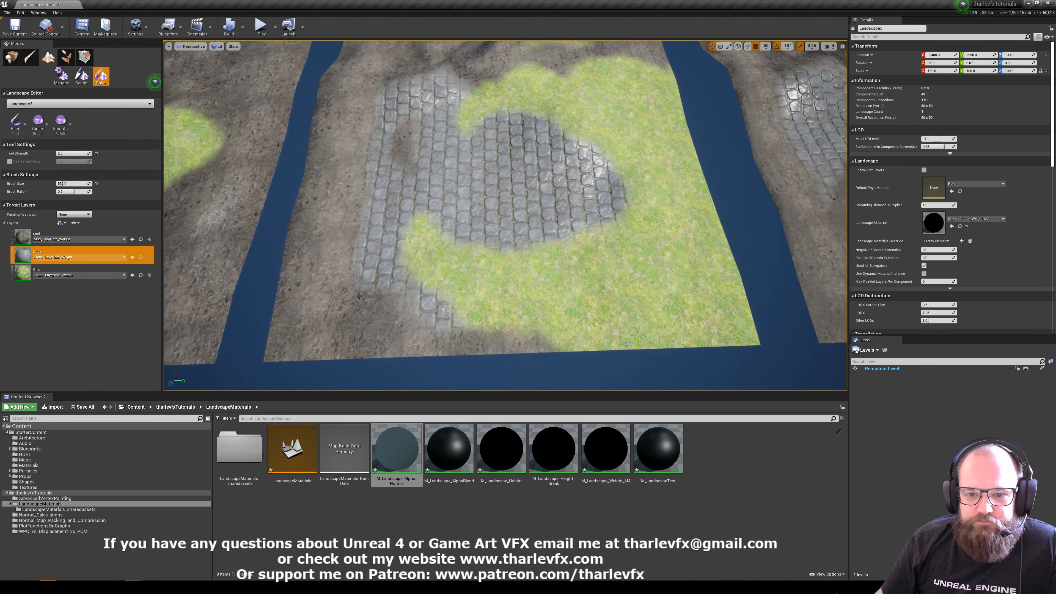
click(30, 272)
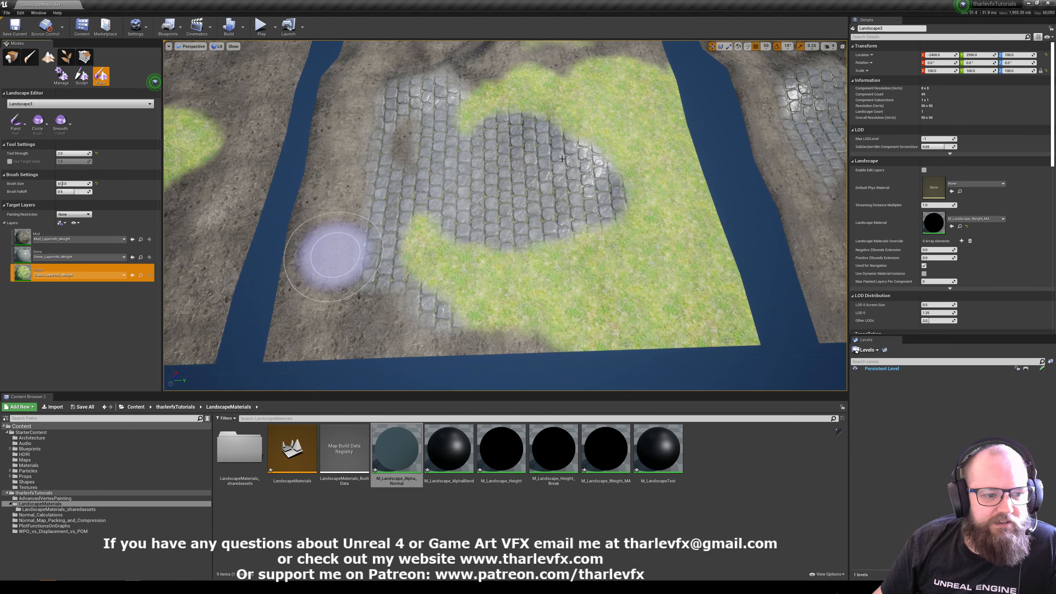
mouse_move(580, 207)
mouse_down()
mouse_move(524, 238)
mouse_move(516, 217)
mouse_up()
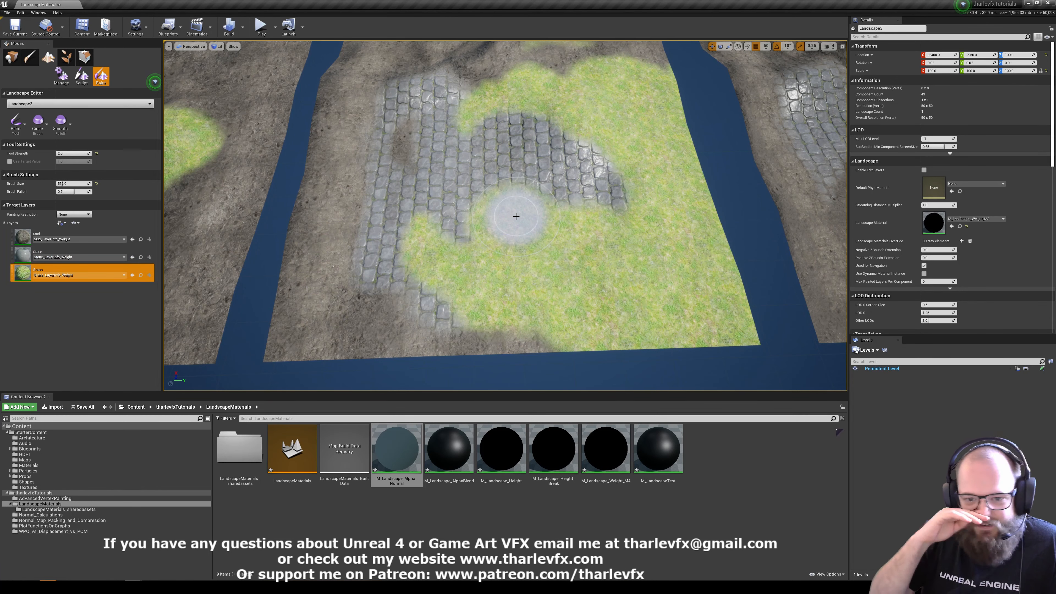
key(w)
mouse_move(524, 220)
right_down()
mouse_move(501, 222)
mouse_move(513, 220)
right_up()
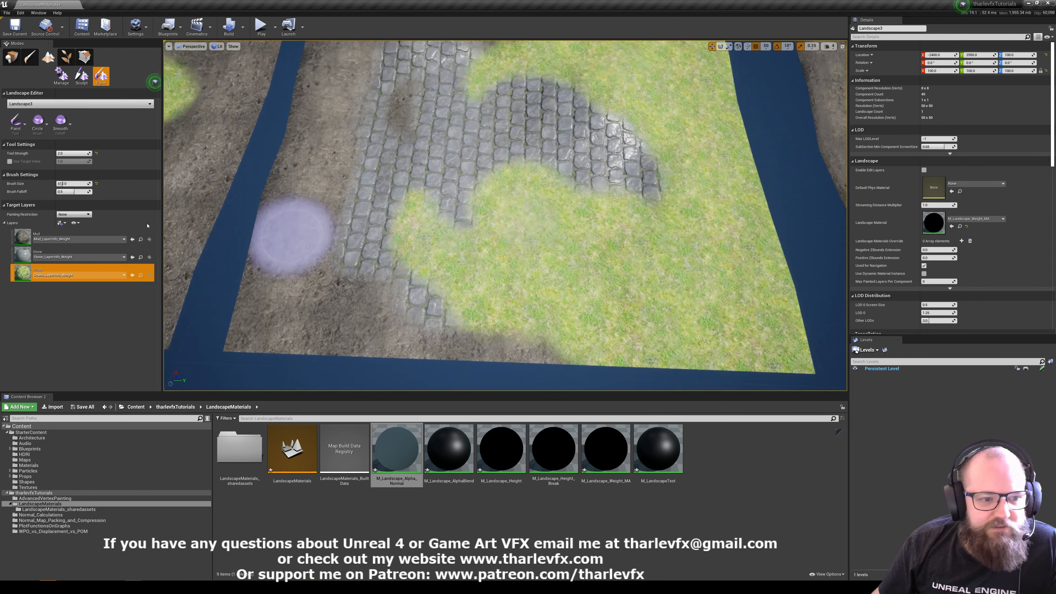
Open the Grass_LayerInfo_Weight asset to check its No Weight Blend setting, and close it and the M_Landscape_Weight_MA material
click(141, 275)
double_click(396, 449)
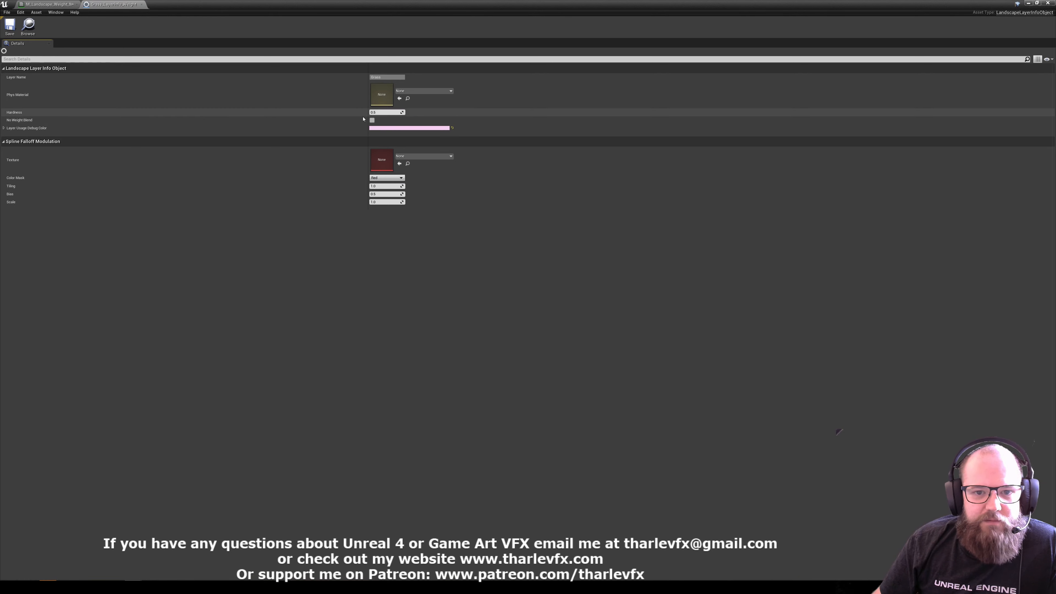
middle_click(118, 2)
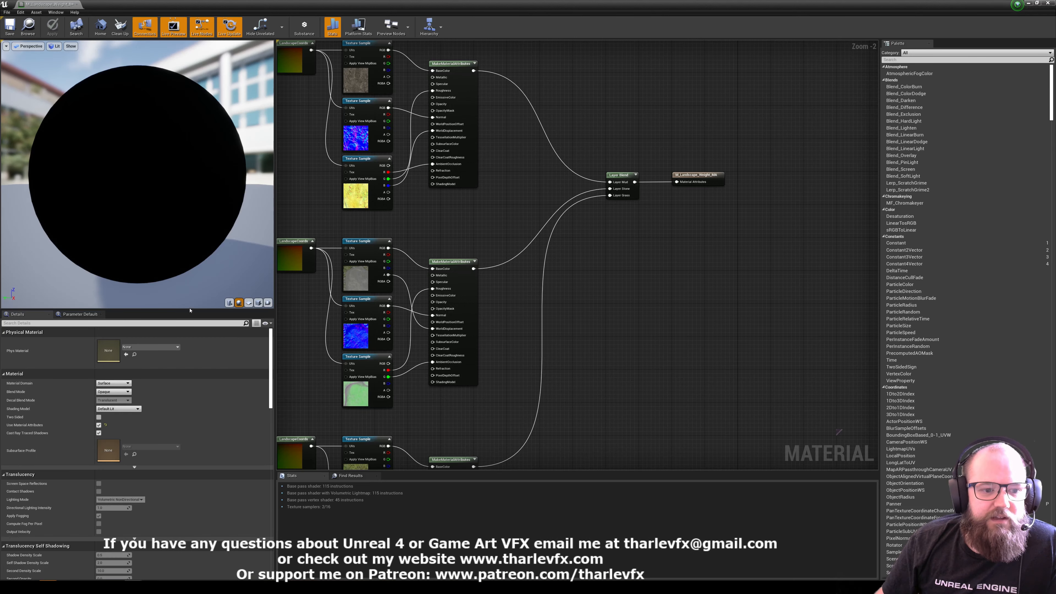
middle_click(50, 3)
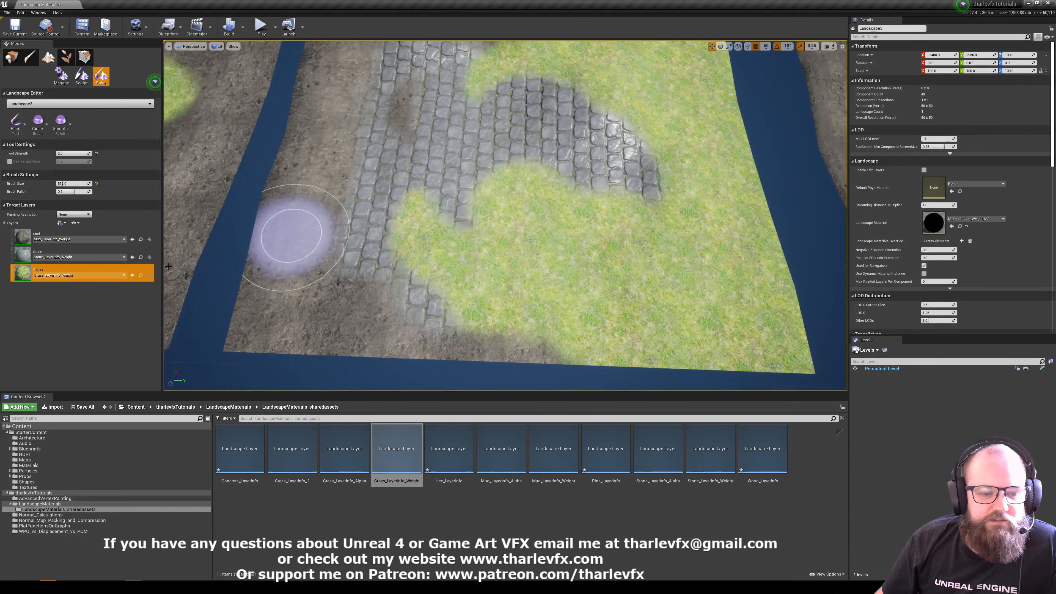
Leave landscape painting, select the neighbouring Landscape4 and open its M_Landscape_Height material
key(s)
mouse_move(505, 236)
right_down()
mouse_move(502, 217)
mouse_move(480, 237)
right_up()
click(488, 523)
key(s)
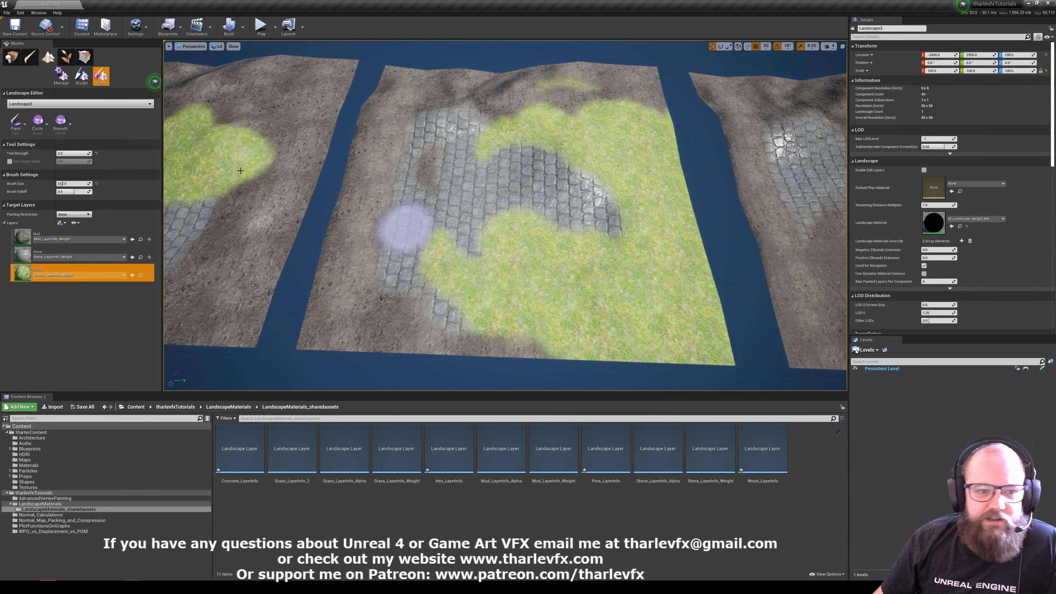
click(9, 62)
key(d)
mouse_move(603, 261)
right_down()
mouse_move(596, 256)
mouse_move(600, 267)
right_up()
click(592, 252)
key(w)
key(s)
key(w)
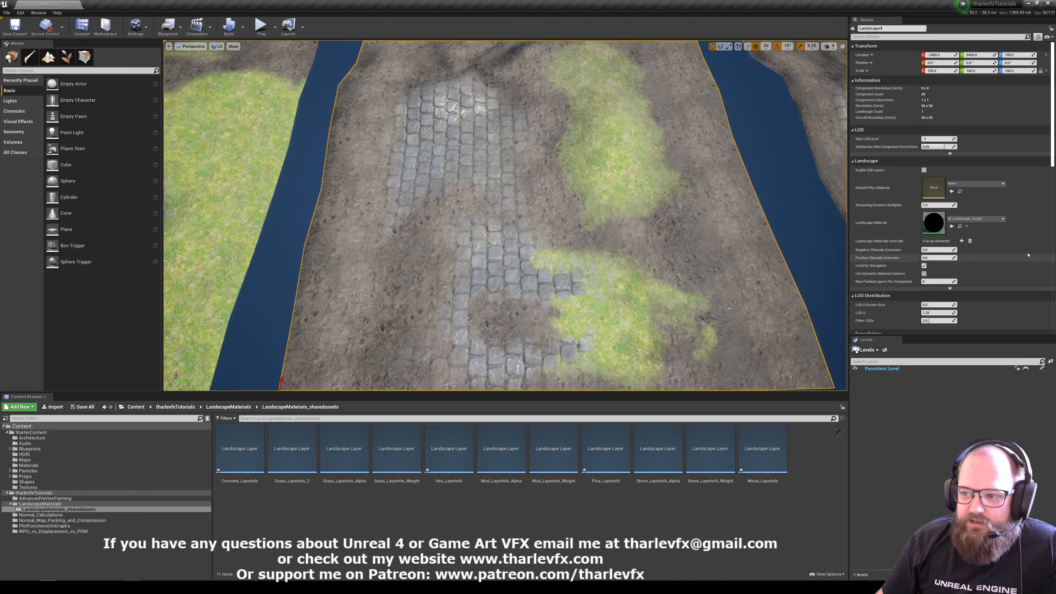
double_click(936, 225)
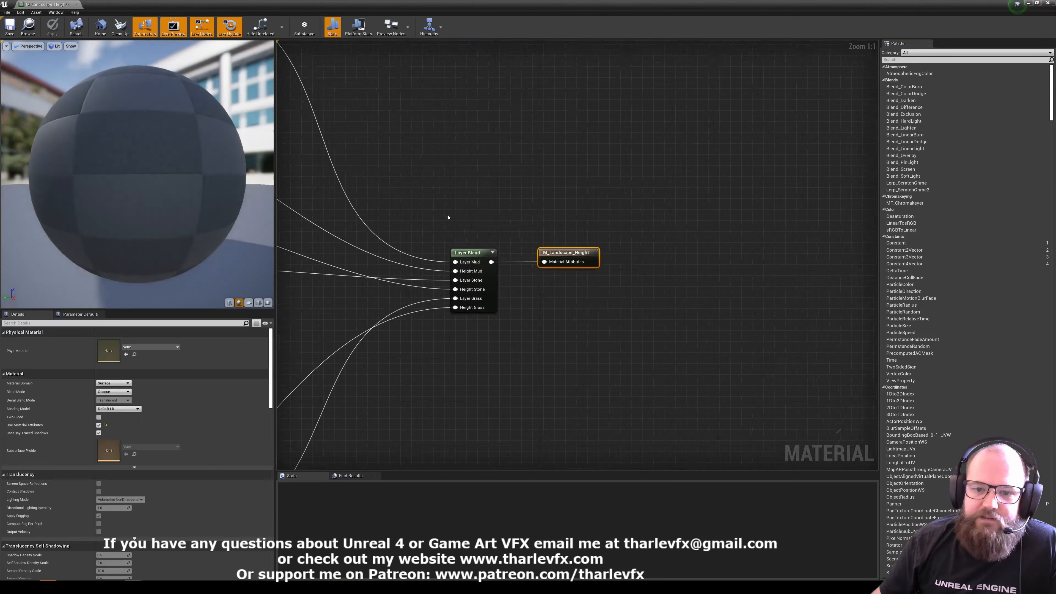
Inspect the Layer Blend node's layer and height inputs for Mud, Stone and Grass and their blend types
right_drag(449, 217, 478, 182)
click(492, 218)
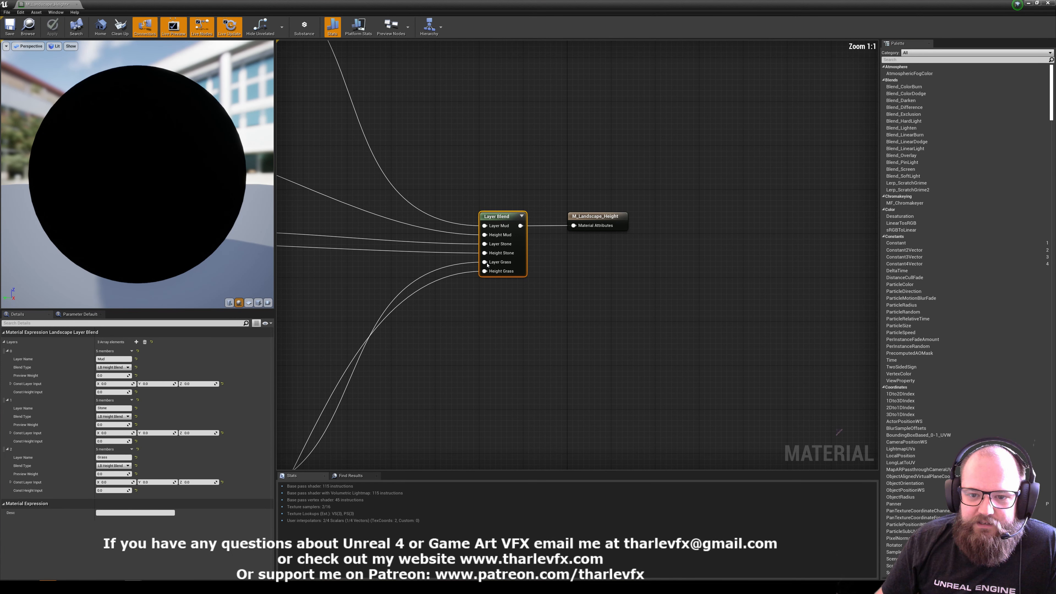
scroll(788, 375, down, 2)
right_drag(458, 143, 786, 368)
key(Home)
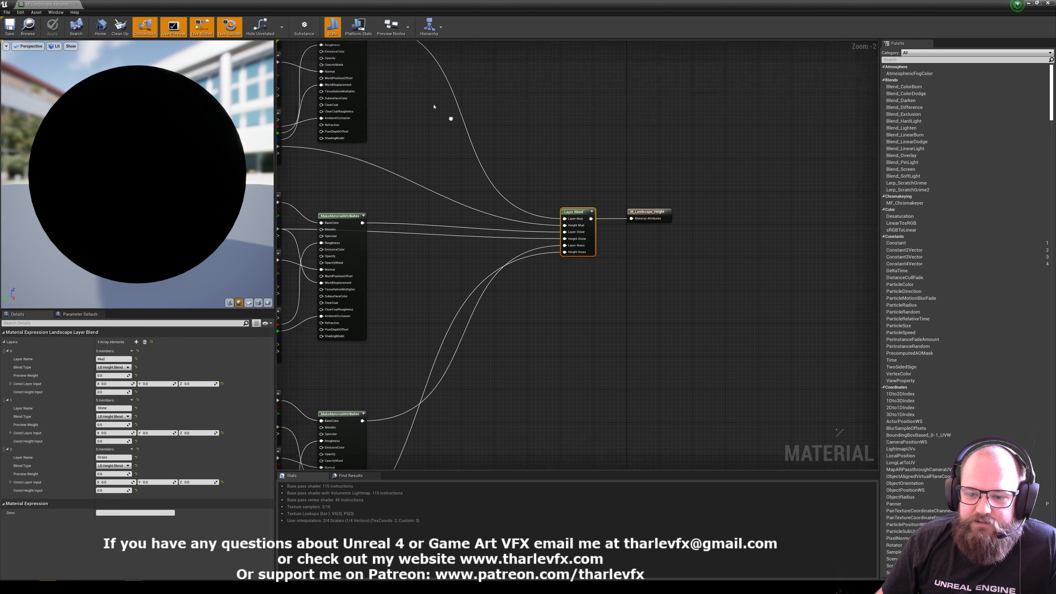
Switch the Mud layer's blend type to LB Alpha Blend and back to LB Height Blend
click(113, 366)
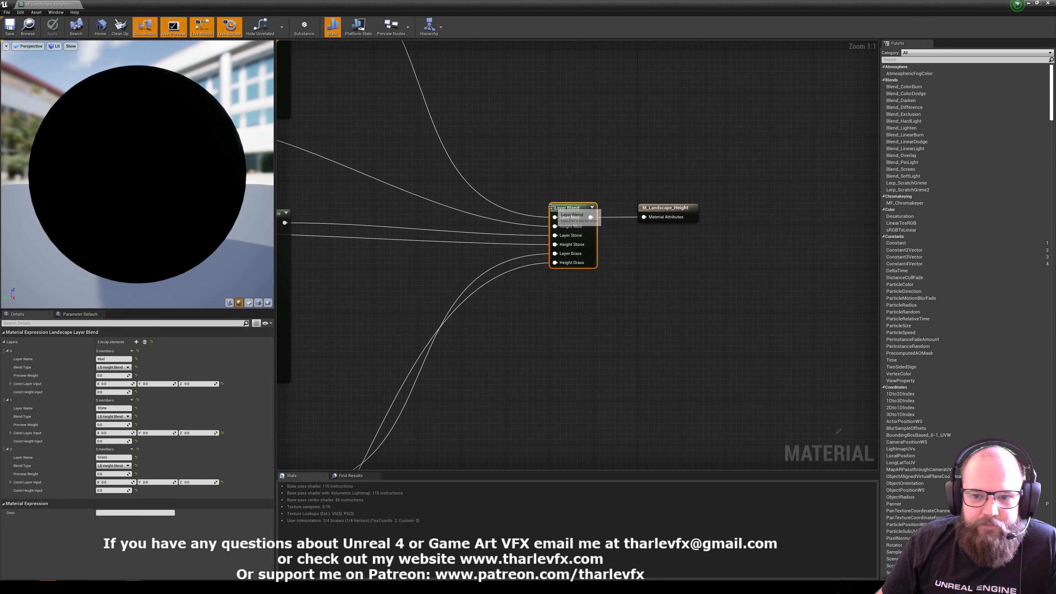
click(103, 377)
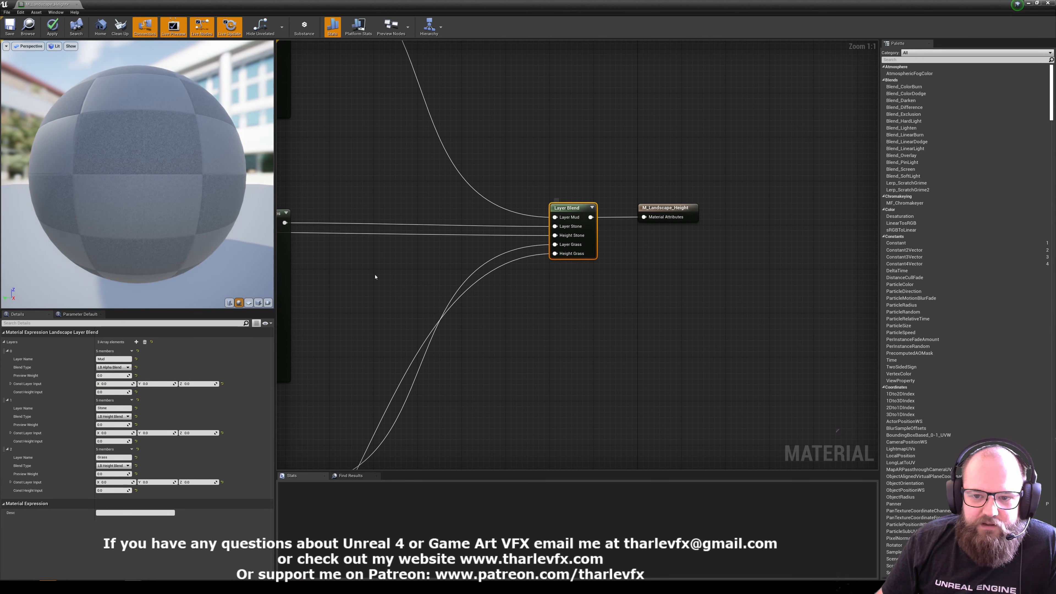
click(118, 367)
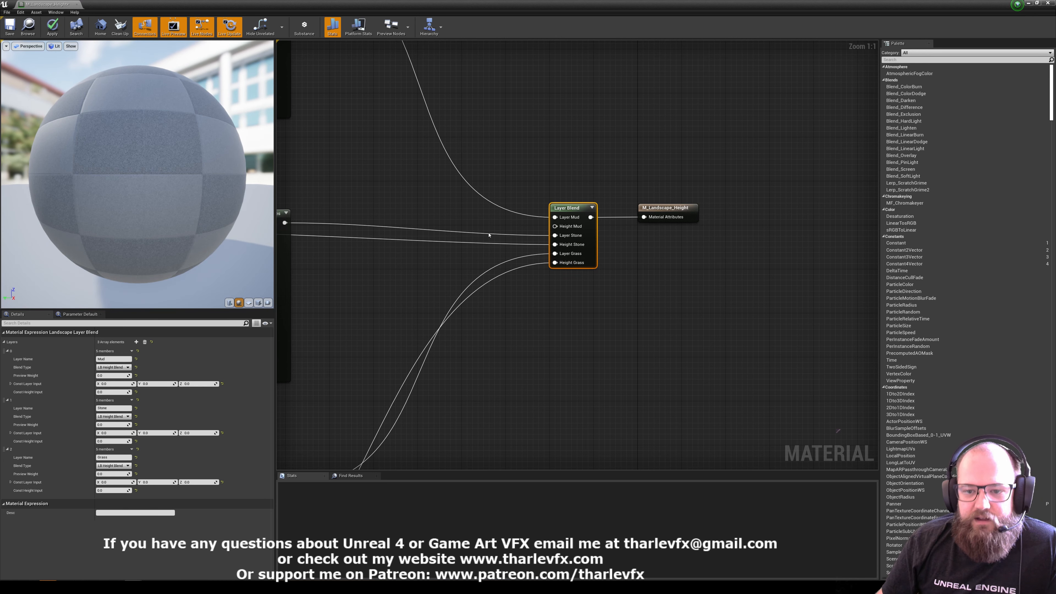
right_drag(436, 233, 670, 219)
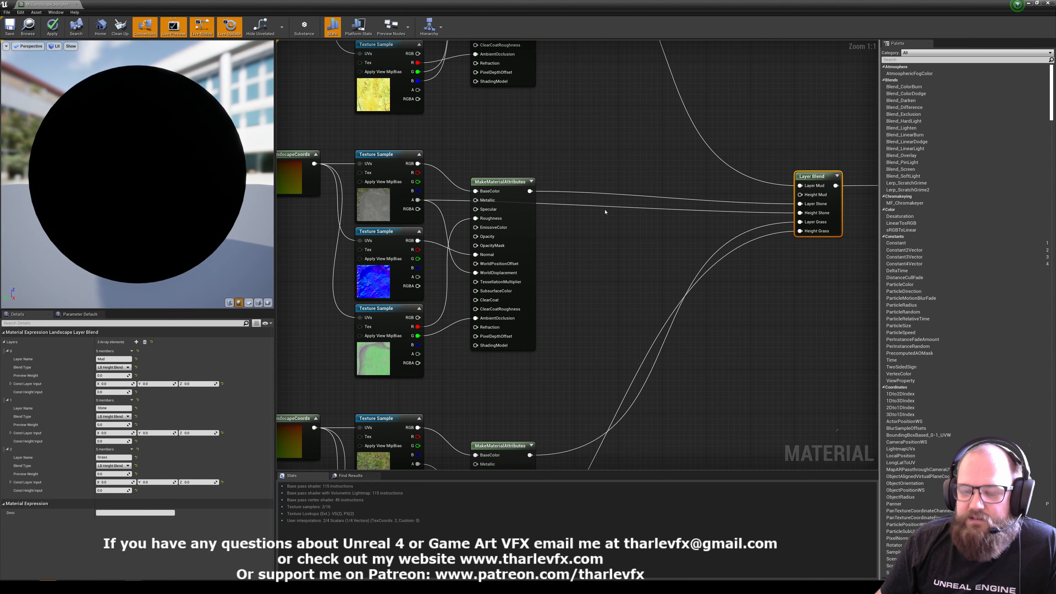
Return to the level and paint the Stone and Grass layers over the middle of Landscape4
click(1028, 4)
key(f)
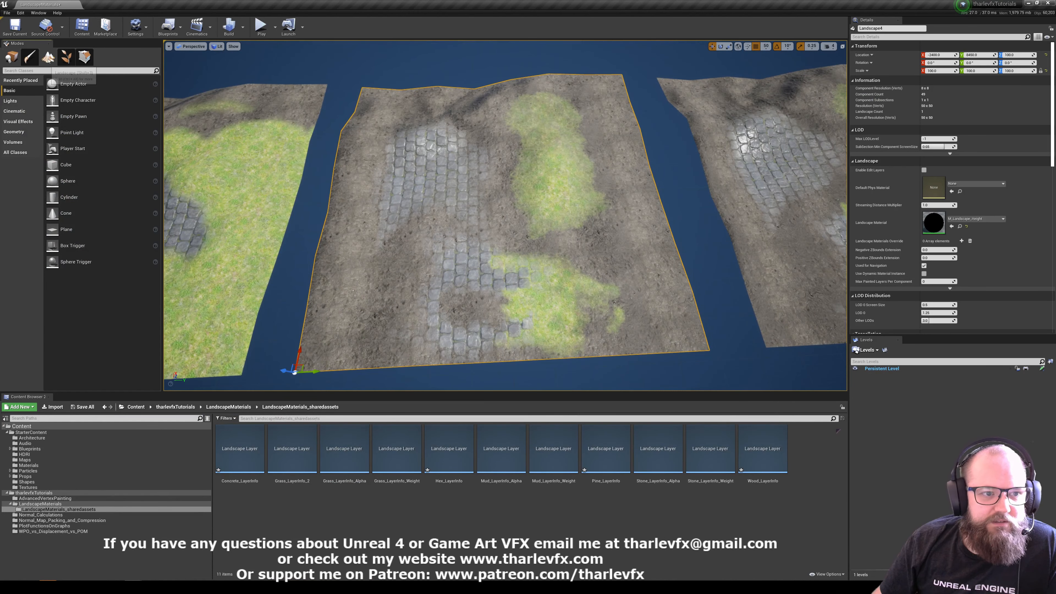
click(66, 62)
click(132, 255)
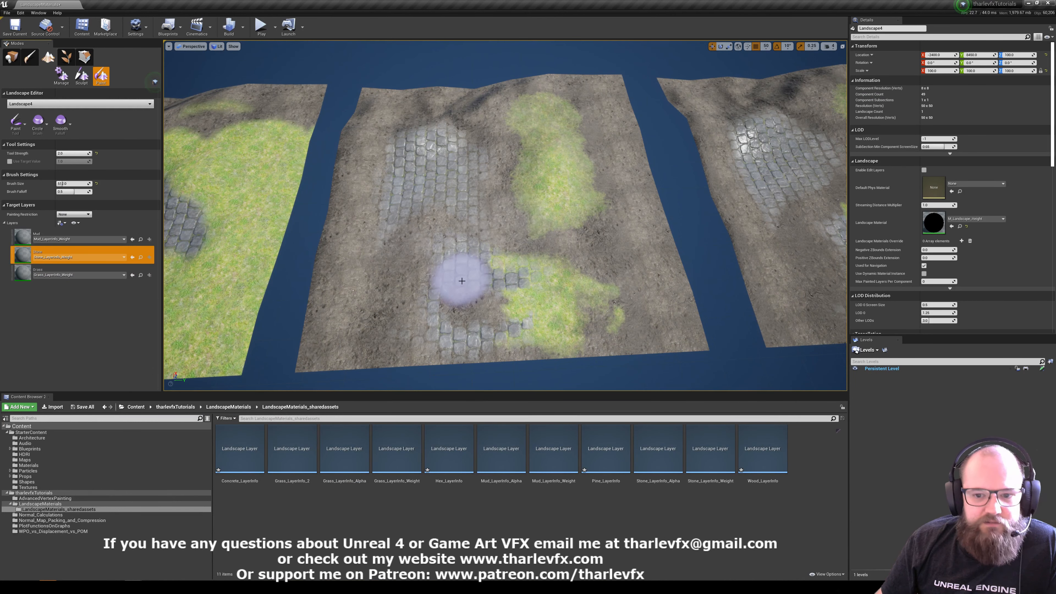
mouse_move(461, 266)
mouse_down()
mouse_move(519, 243)
mouse_move(467, 261)
mouse_up()
click(27, 273)
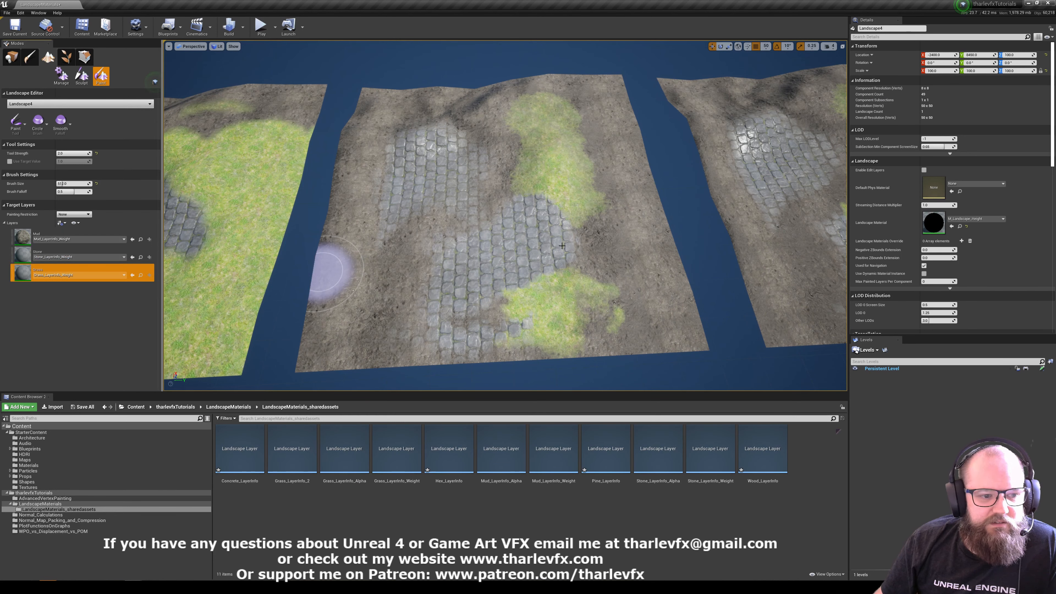
click(505, 210)
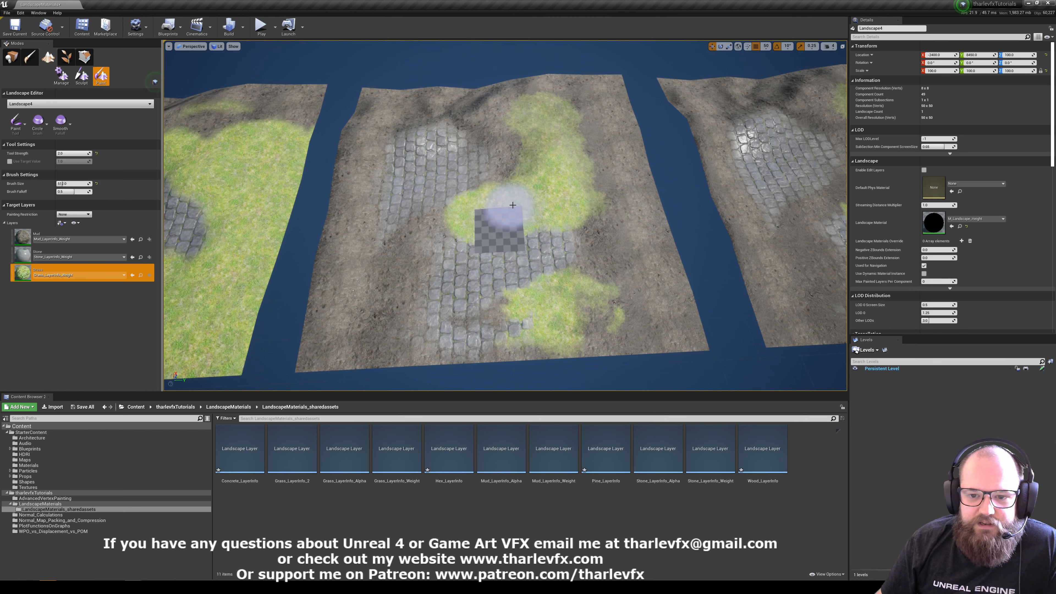
key(w)
mouse_move(566, 245)
right_down()
mouse_move(574, 265)
mouse_move(559, 262)
right_up()
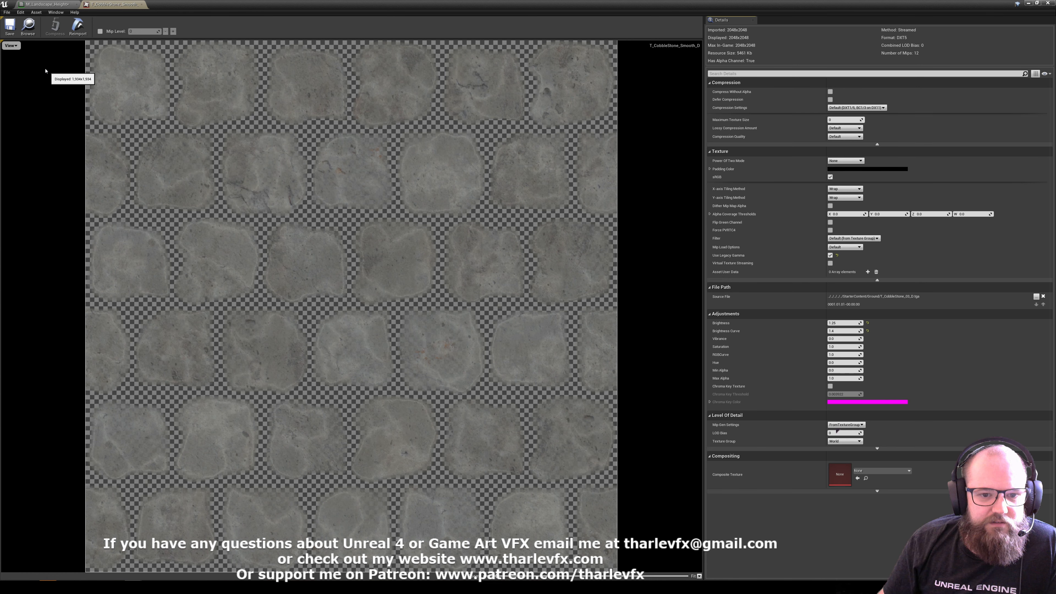
View only the alpha channel of the T_CobbleStone_Smooth_D texture and compare it with the grass between Landscape4's stones
click(45, 70)
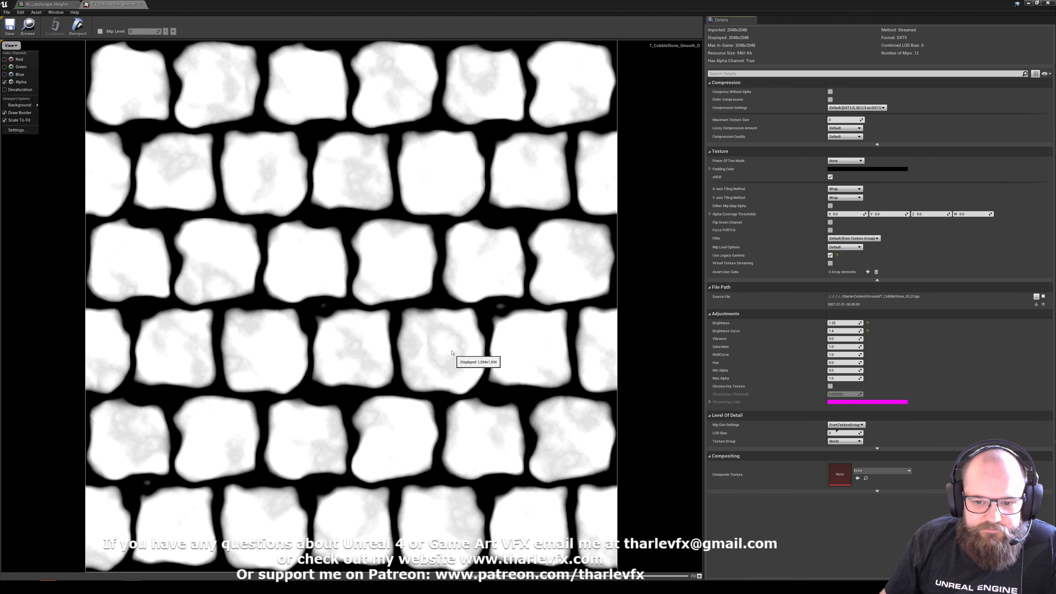
click(55, 5)
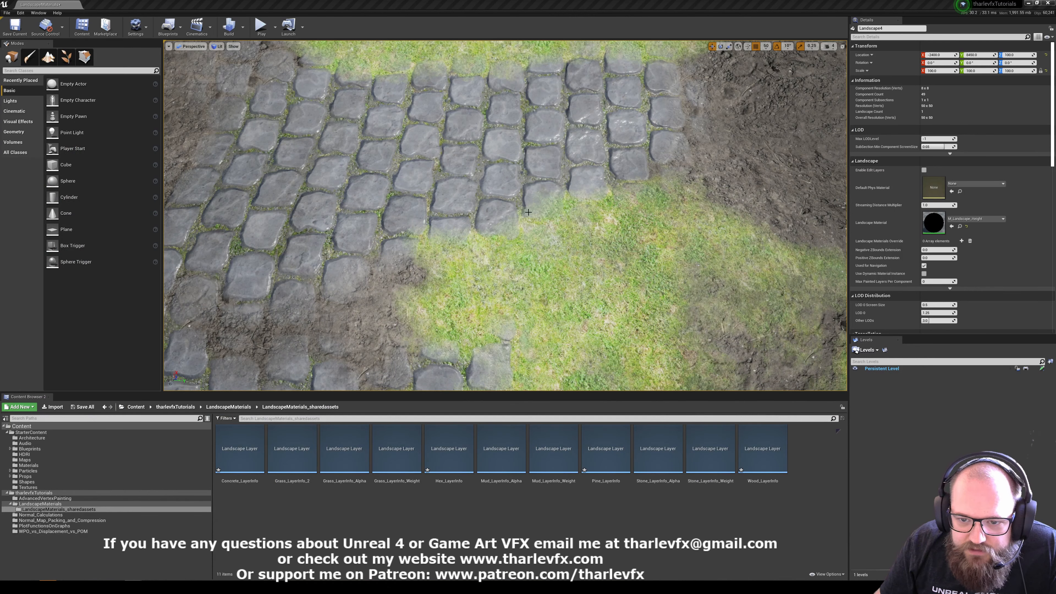
key(w)
right_drag(578, 203, 578, 204)
right_drag(495, 187, 498, 184)
Paint Grass across Landscape4's cobblestones and set the brush's tool strength to 0.1
click(49, 57)
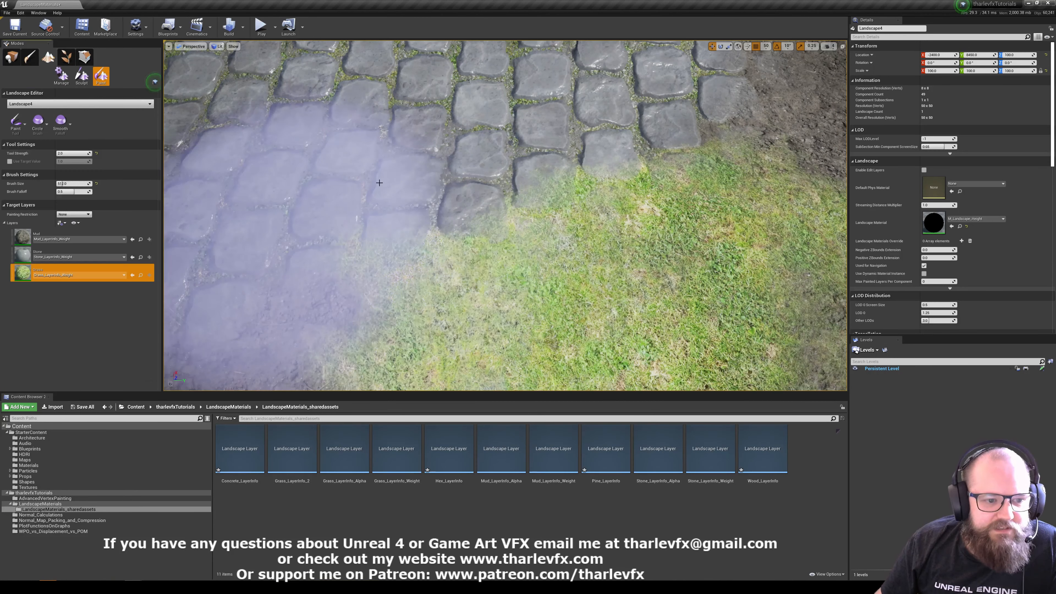
mouse_move(417, 89)
mouse_down()
mouse_move(389, 146)
mouse_move(578, 224)
mouse_move(478, 187)
mouse_move(374, 188)
mouse_up()
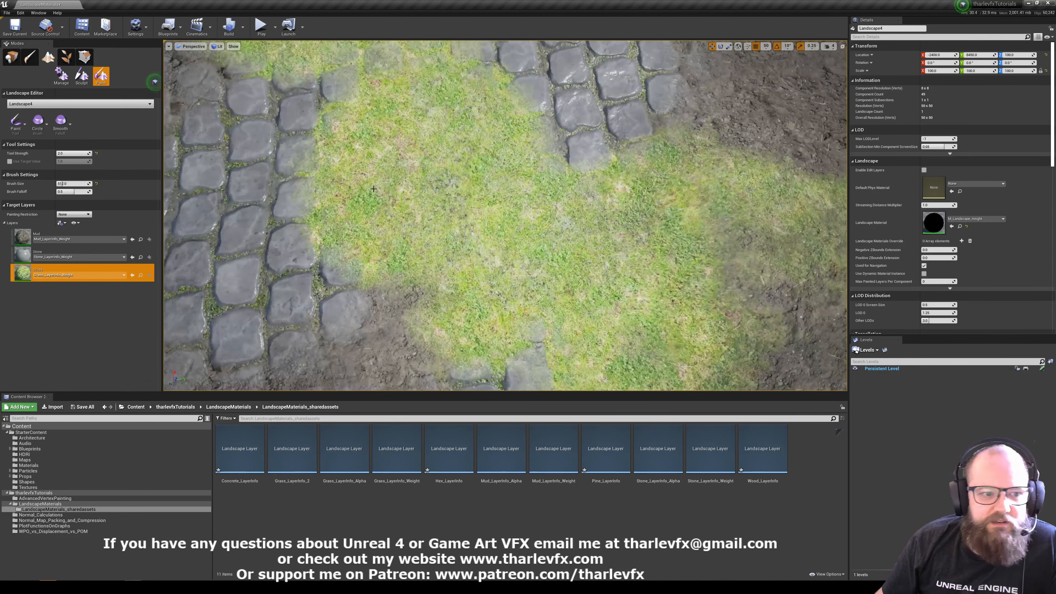
click(82, 152)
key(Return)
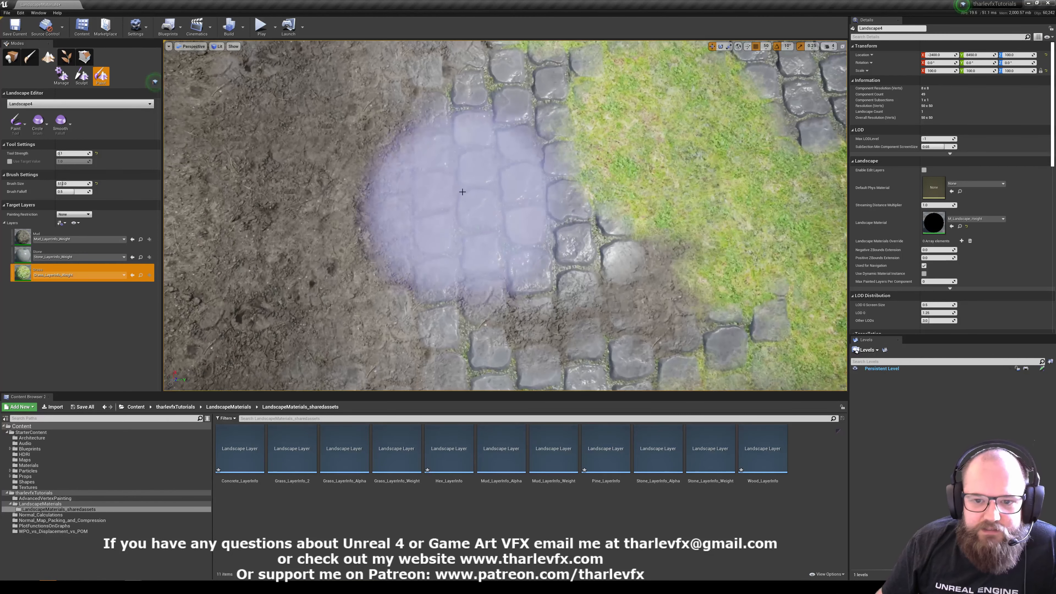
Paint alternating Grass and Stone strokes over the border between Landscape4's mud and cobblestones, finishing with the Grass layer
mouse_move(403, 209)
mouse_down()
mouse_move(441, 192)
mouse_move(387, 195)
mouse_move(460, 177)
mouse_move(737, 182)
mouse_move(584, 266)
mouse_move(460, 297)
mouse_move(414, 178)
mouse_move(533, 177)
mouse_move(455, 288)
mouse_move(531, 236)
mouse_move(316, 166)
mouse_up()
click(62, 256)
mouse_move(546, 202)
mouse_down()
mouse_move(496, 212)
mouse_move(790, 200)
mouse_move(507, 189)
mouse_move(179, 287)
mouse_up()
click(62, 275)
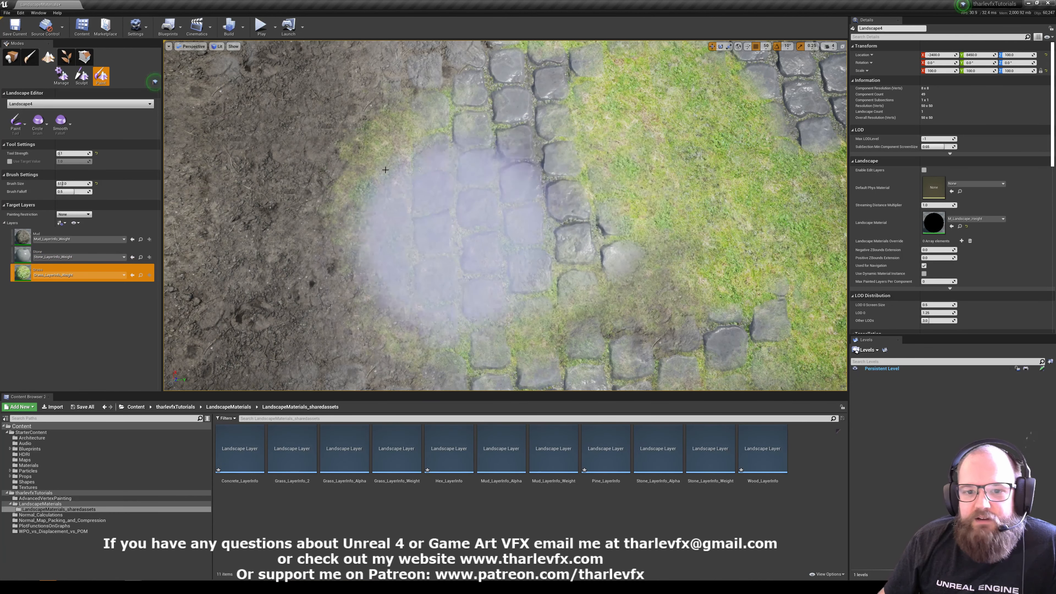
Leave landscape painting and examine how the grass blends between and over Landscape4's cobblestones, close up and from farther away
click(11, 57)
scroll(598, 158, up, 5)
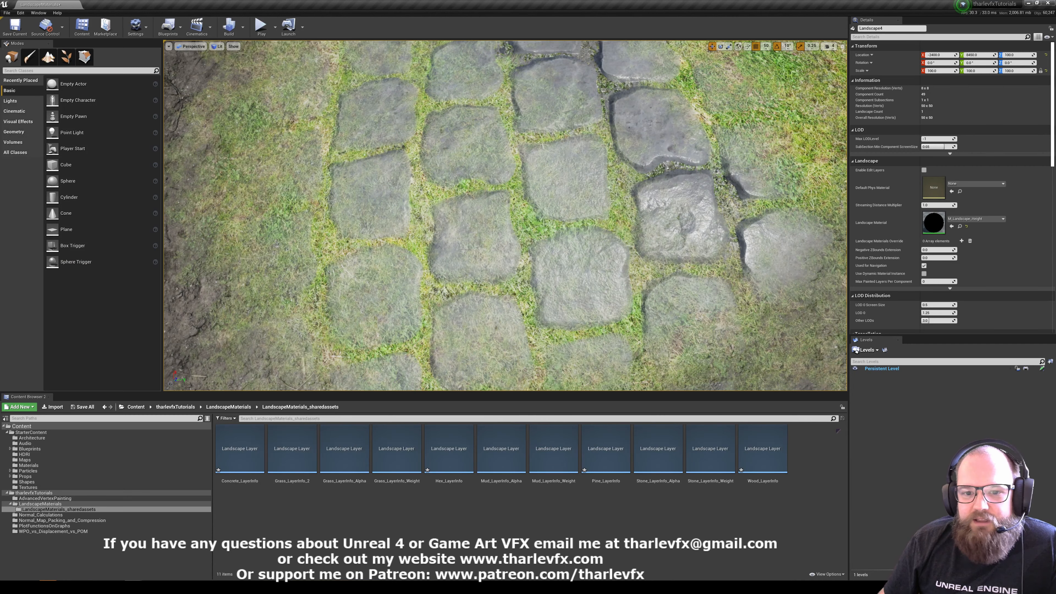
key(s)
right_drag(469, 157, 545, 143)
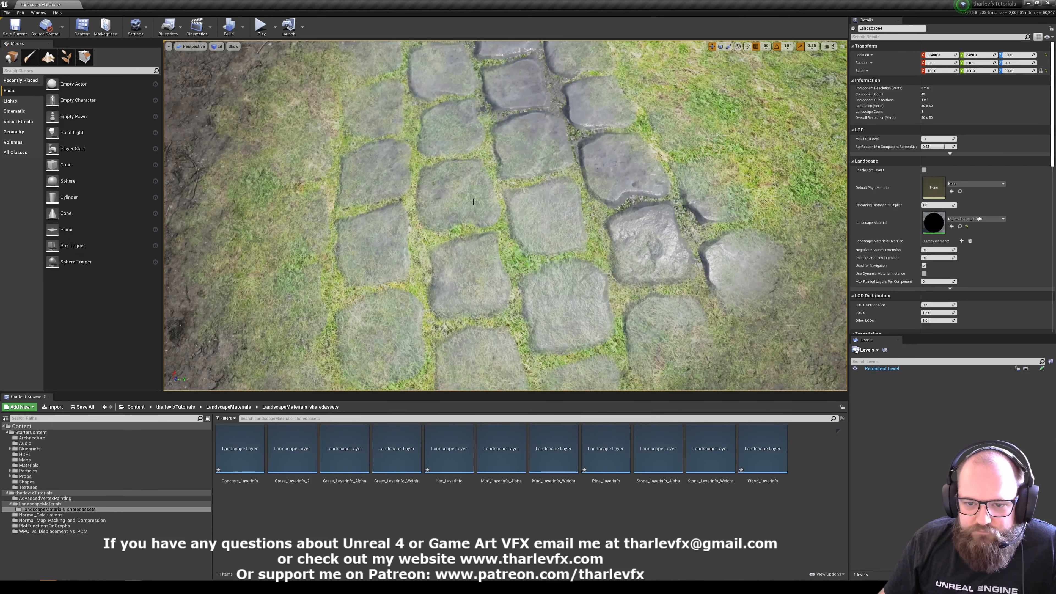
right_drag(473, 201, 520, 152)
key(s)
right_drag(501, 205, 577, 136)
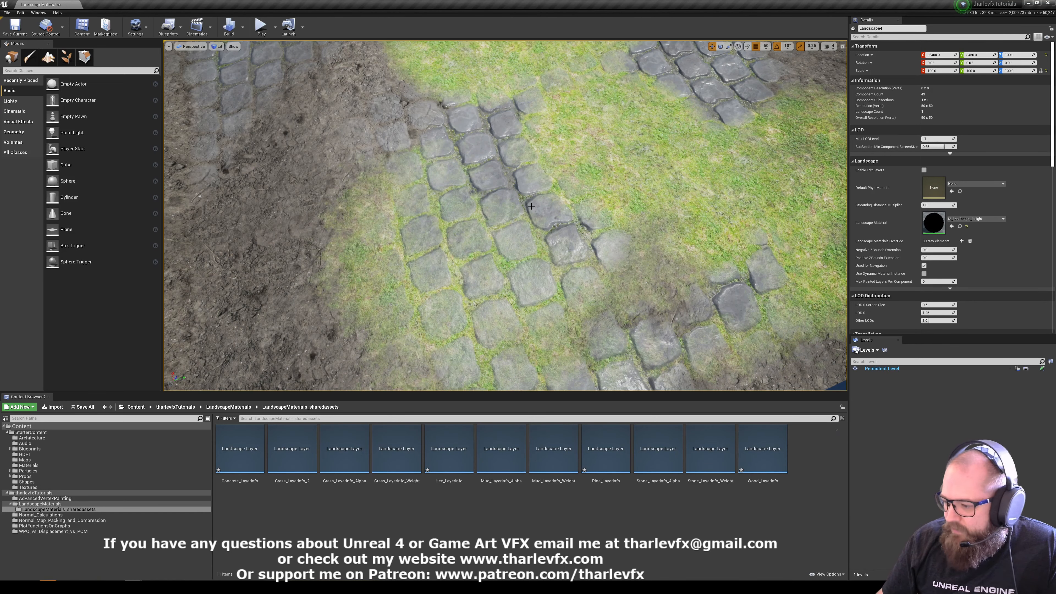
right_drag(509, 201, 573, 128)
key(w)
key(s)
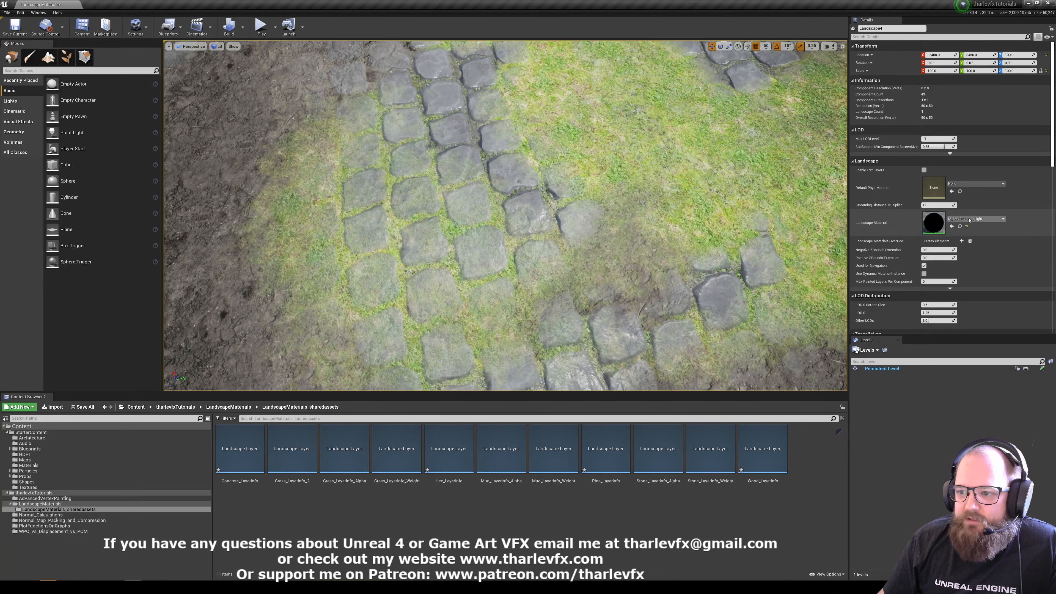
Assign M_Landscape_Weight_MA to Landscape4 for comparison and restore M_Landscape_Height as its landscape material
click(960, 226)
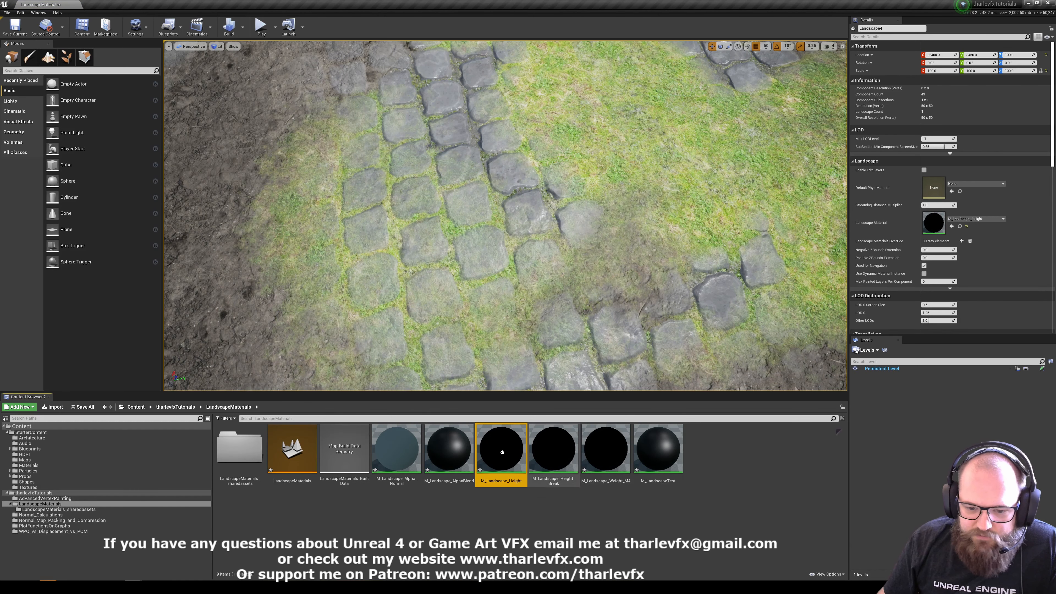
click(606, 452)
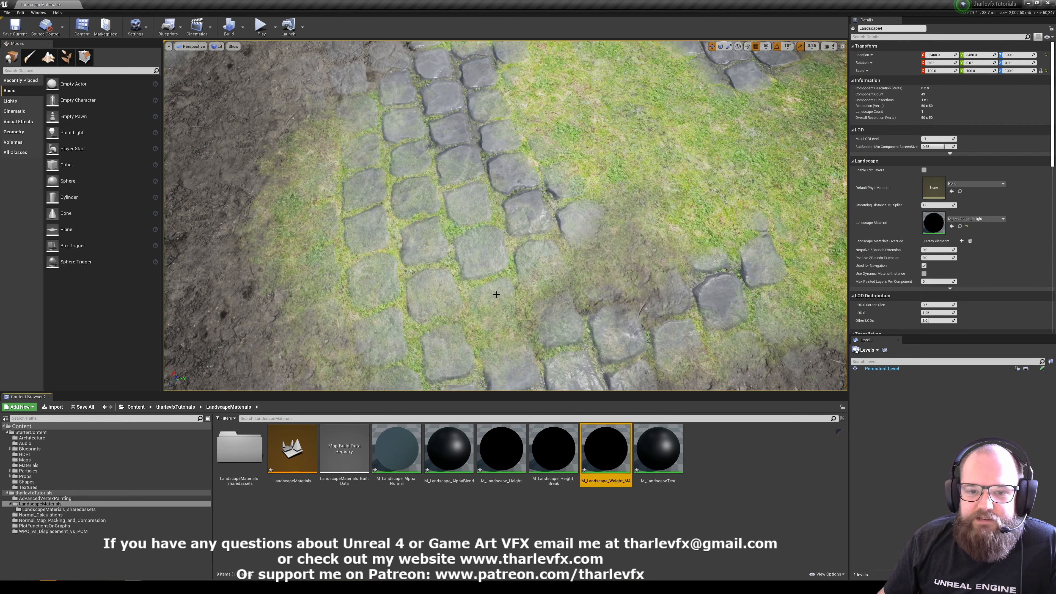
drag(605, 444, 937, 224)
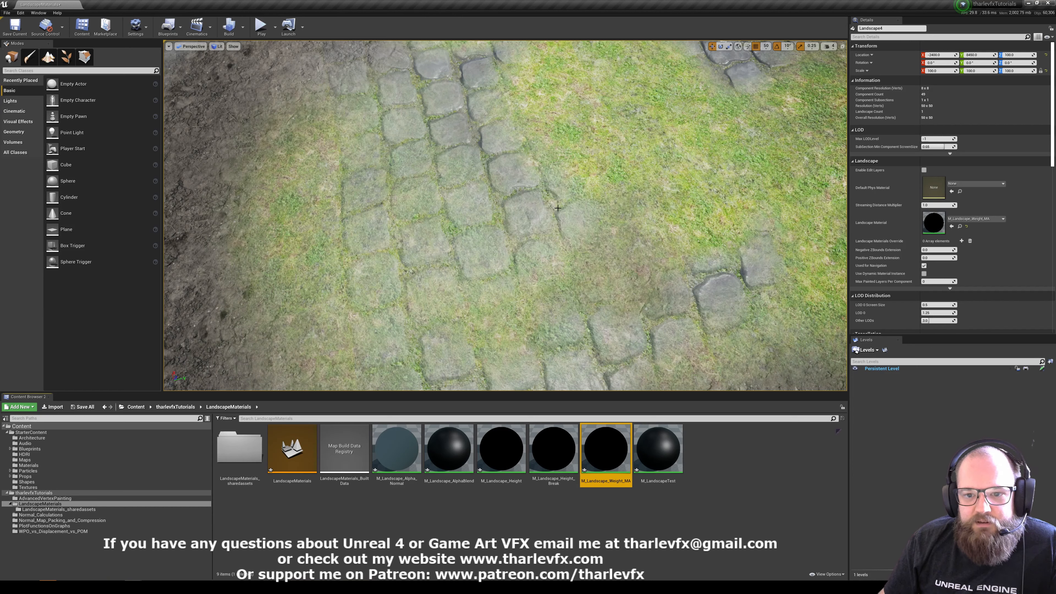
drag(502, 449, 934, 225)
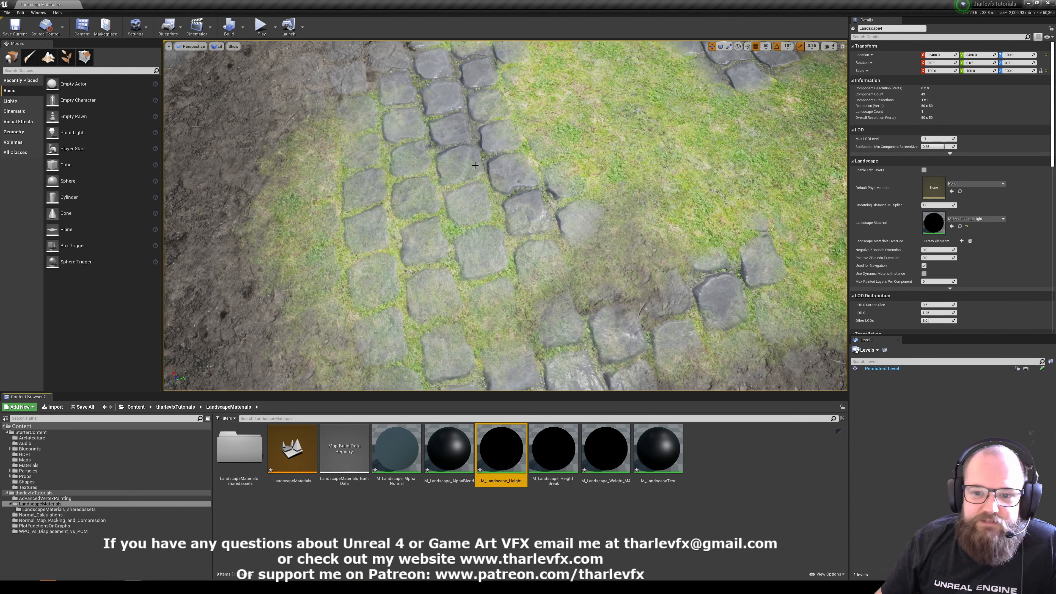
right_drag(505, 216, 505, 183)
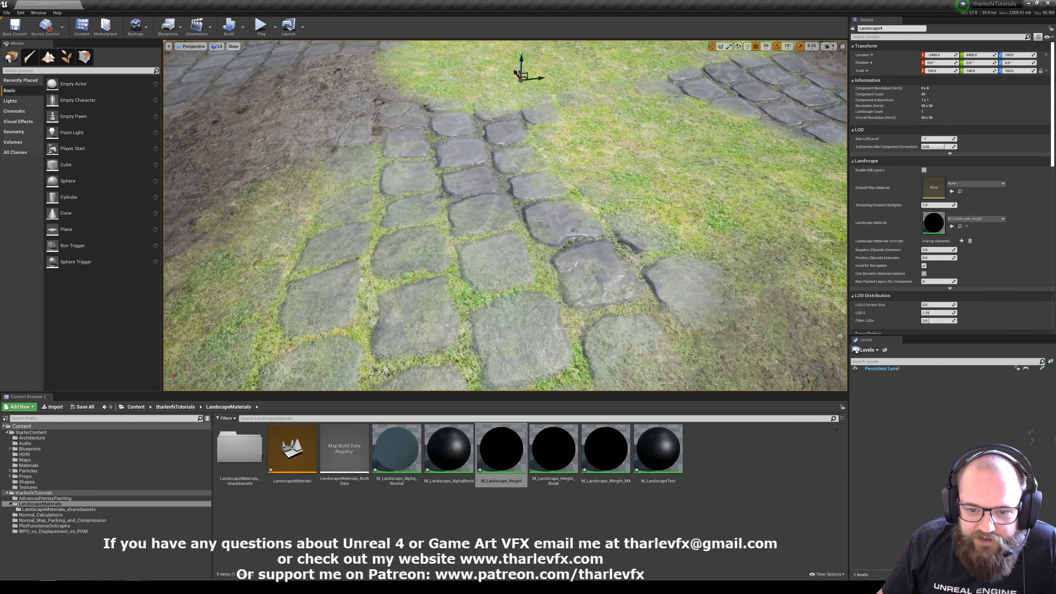
right_drag(467, 230, 541, 245)
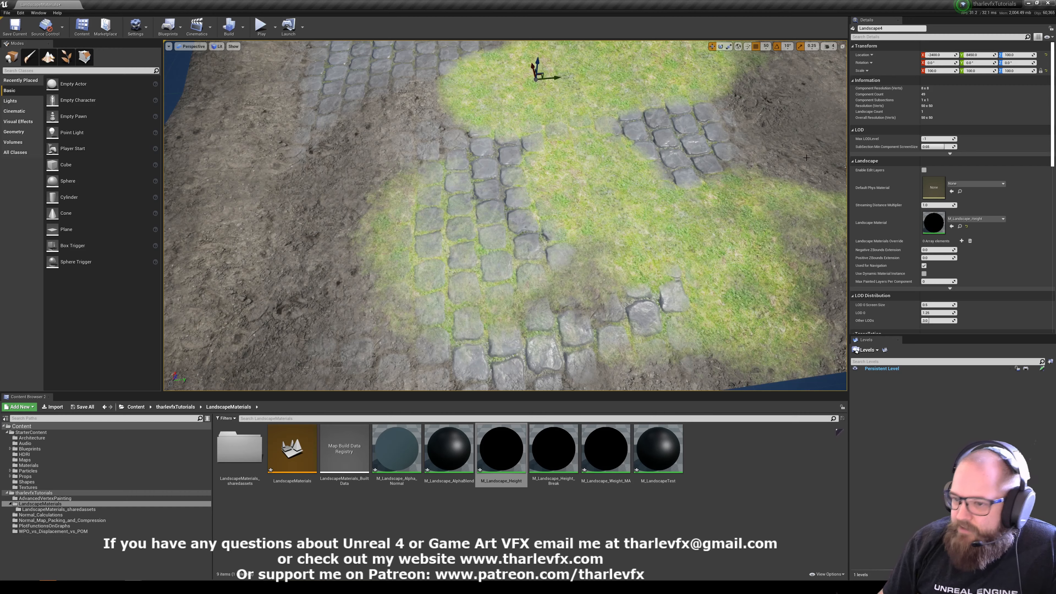
Open Landscape4's M_Landscape_Height material and select its Layer Blend node
double_click(937, 222)
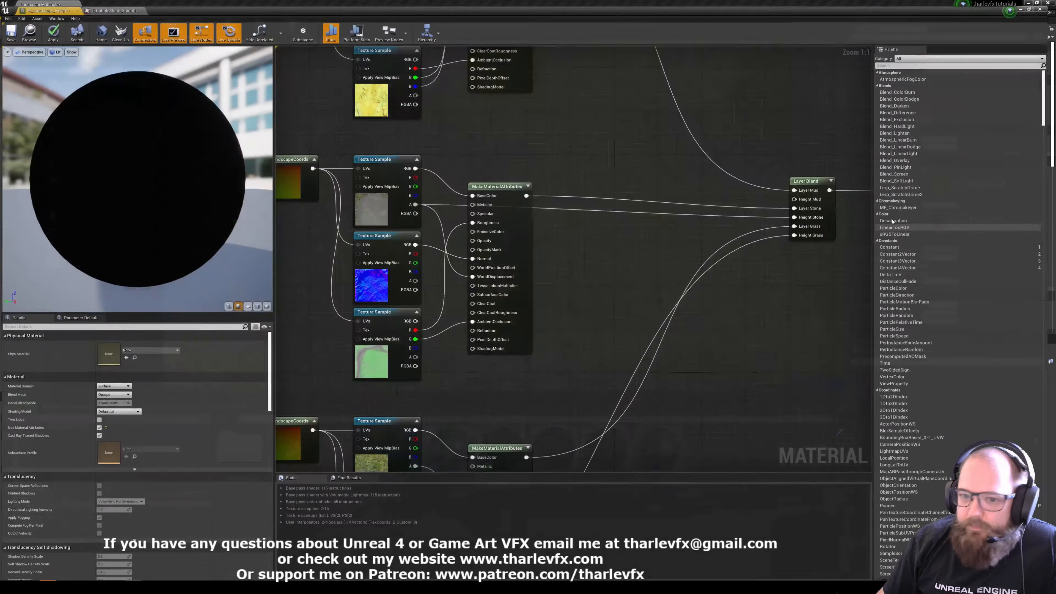
scroll(572, 191, up, 5)
click(577, 204)
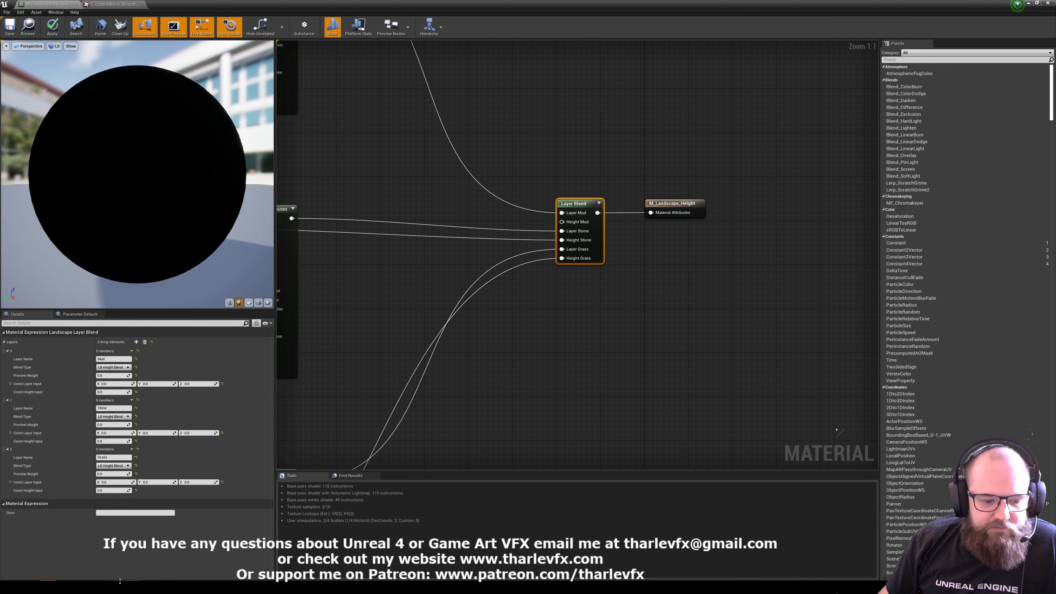
Switch to the web browser and read the Blending Layers section of Unreal's Landscape Materials documentation about black spots with LB_HeightBlend
click(99, 587)
click(75, 557)
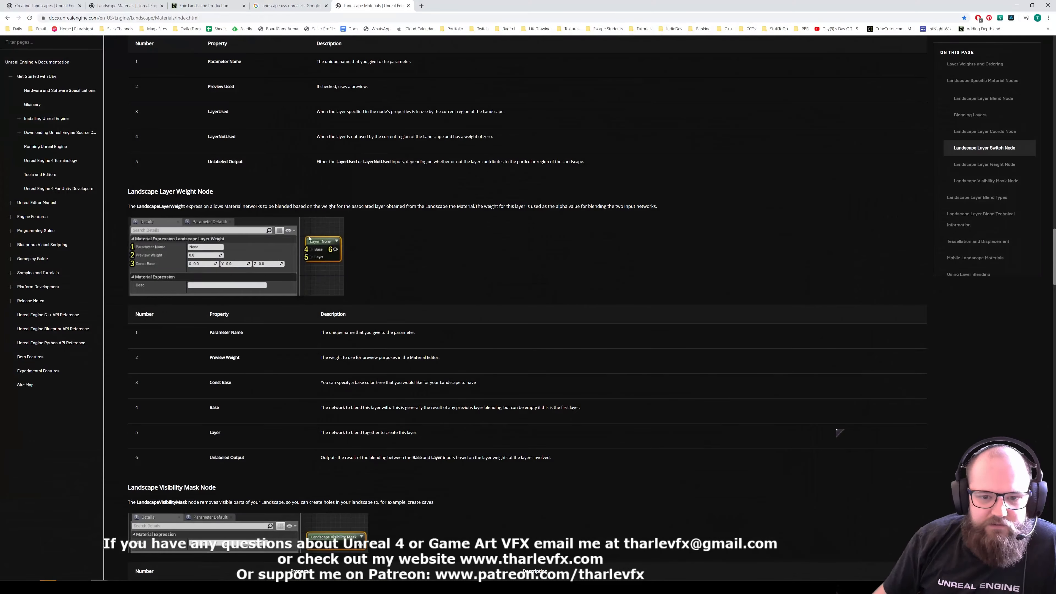
scroll(517, 311, up, 15)
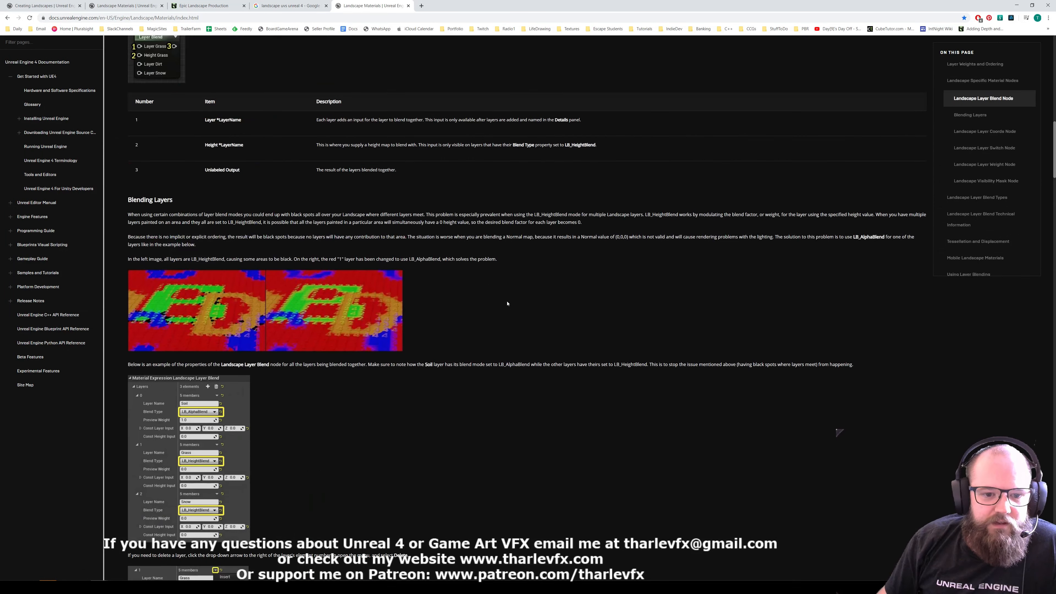
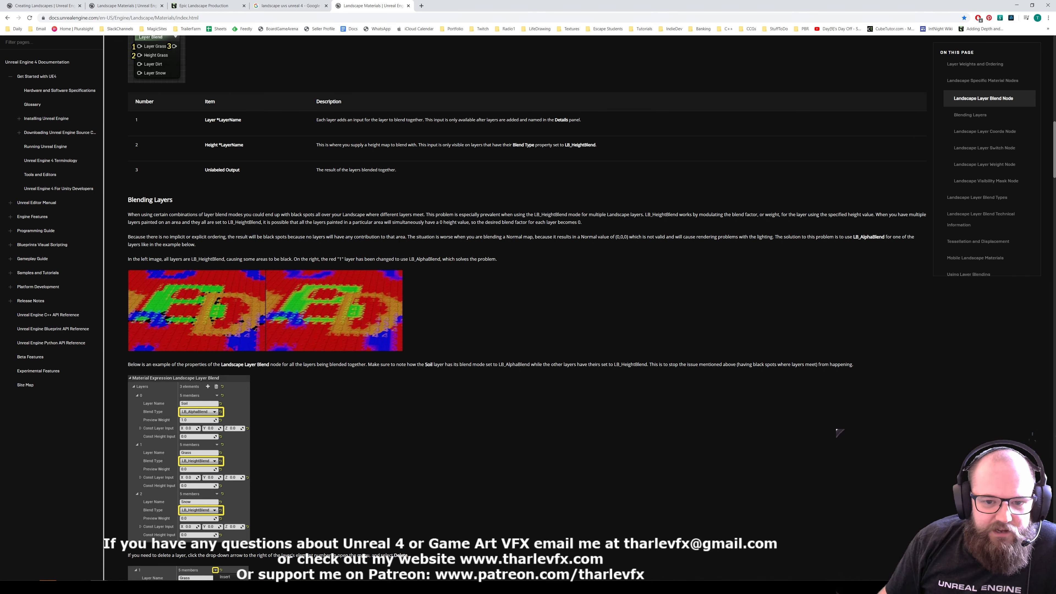
scroll(199, 379, down, 2)
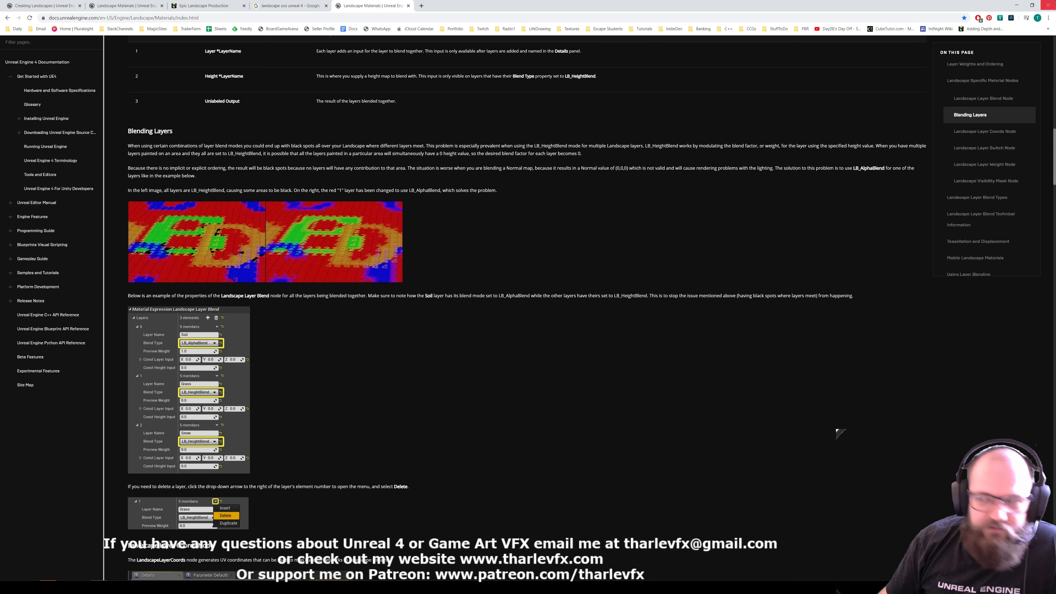
click(1017, 5)
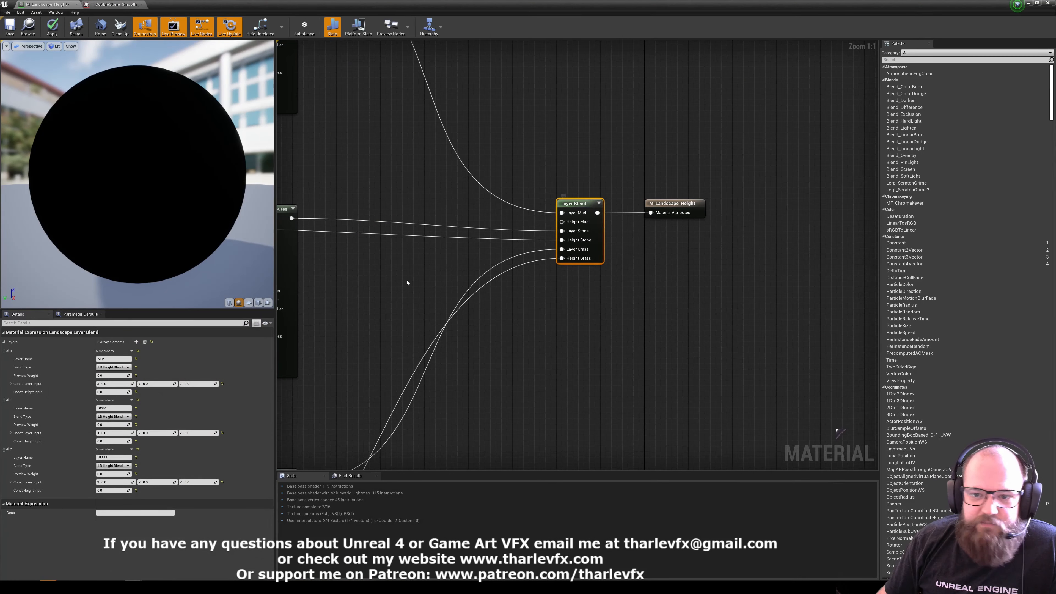
Set the Mud layer's blend type to LB Alpha Blend, review the Layer Blend node's inputs, and return to the level
click(112, 368)
click(108, 377)
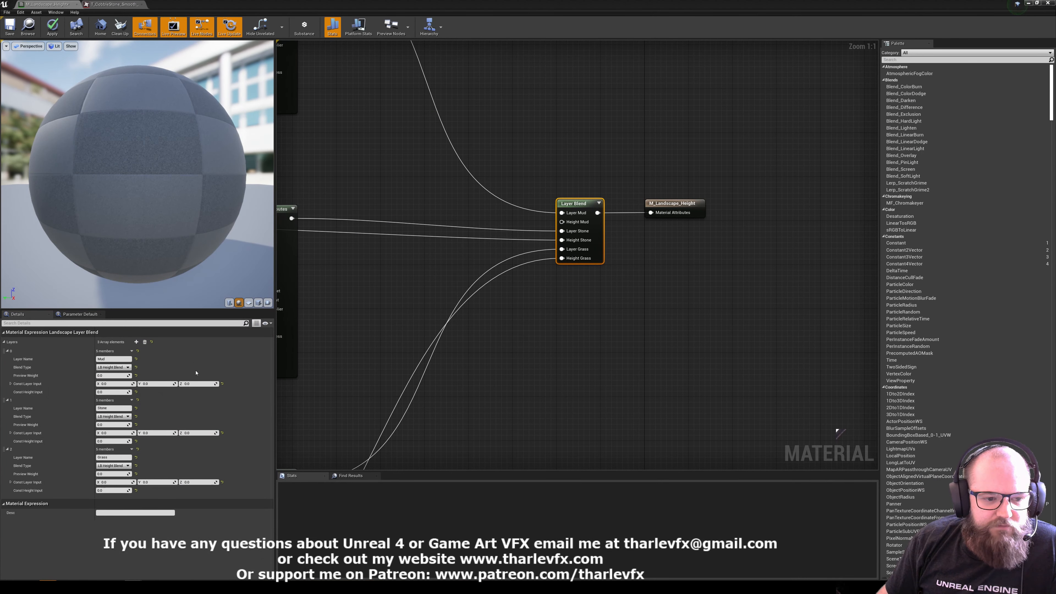
right_drag(701, 150, 731, 158)
click(731, 159)
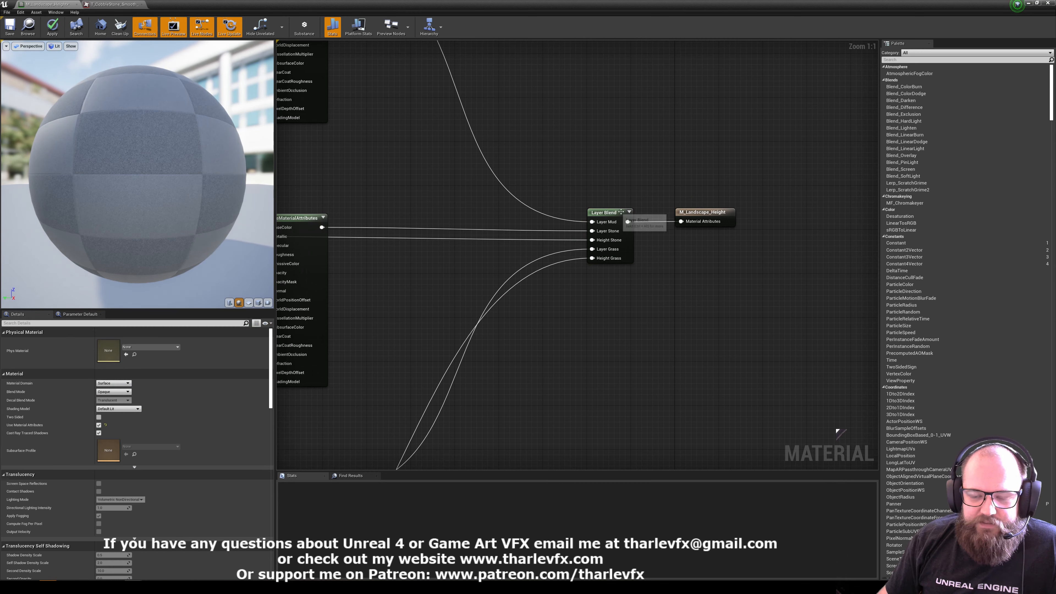
right_drag(283, 263, 416, 243)
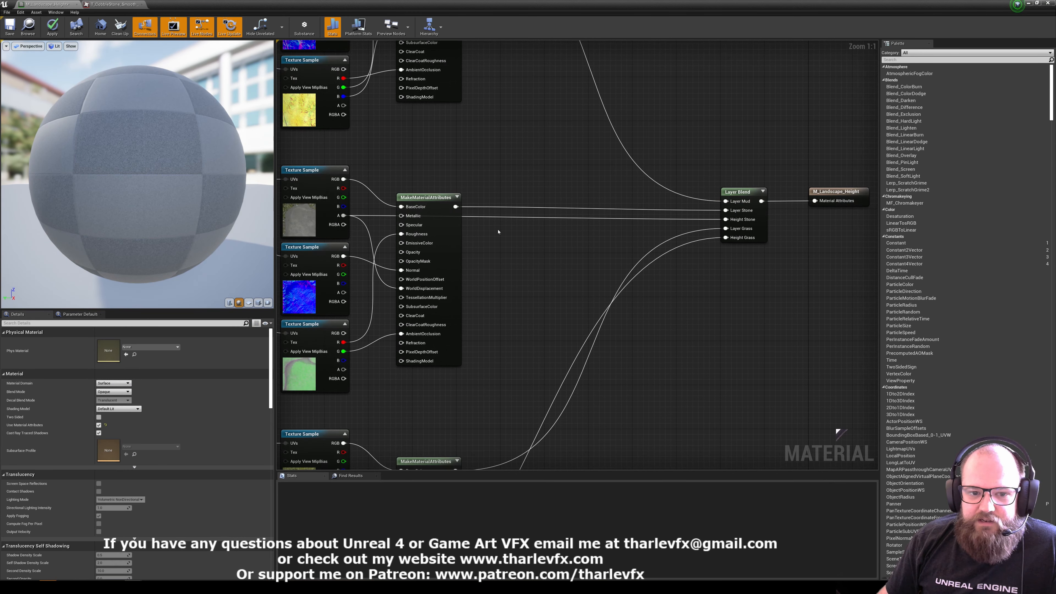
right_drag(493, 358, 593, 283)
right_drag(654, 227, 487, 305)
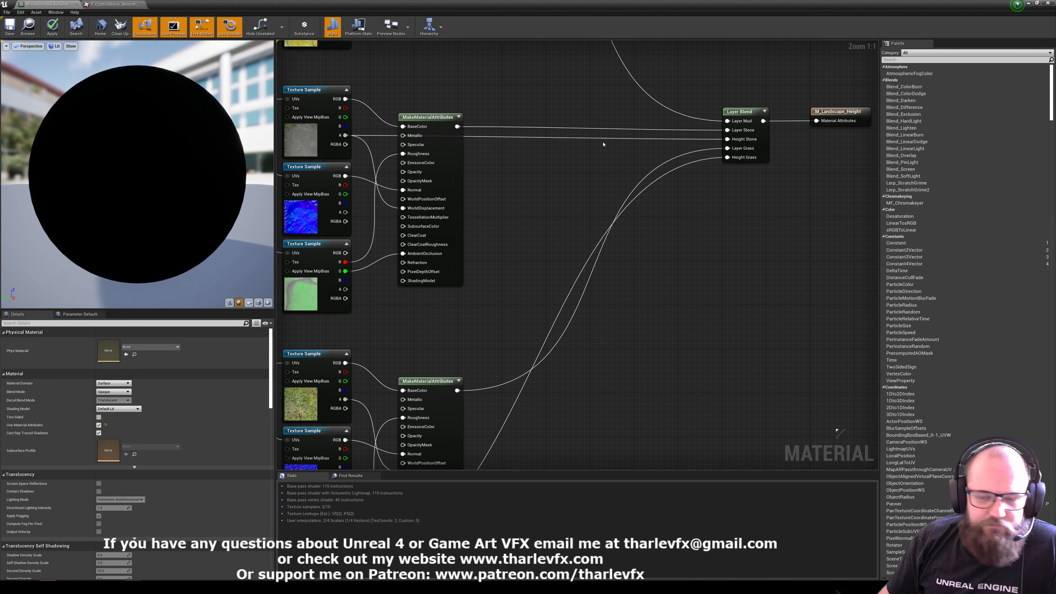
right_drag(496, 63, 530, 188)
scroll(566, 195, down, 3)
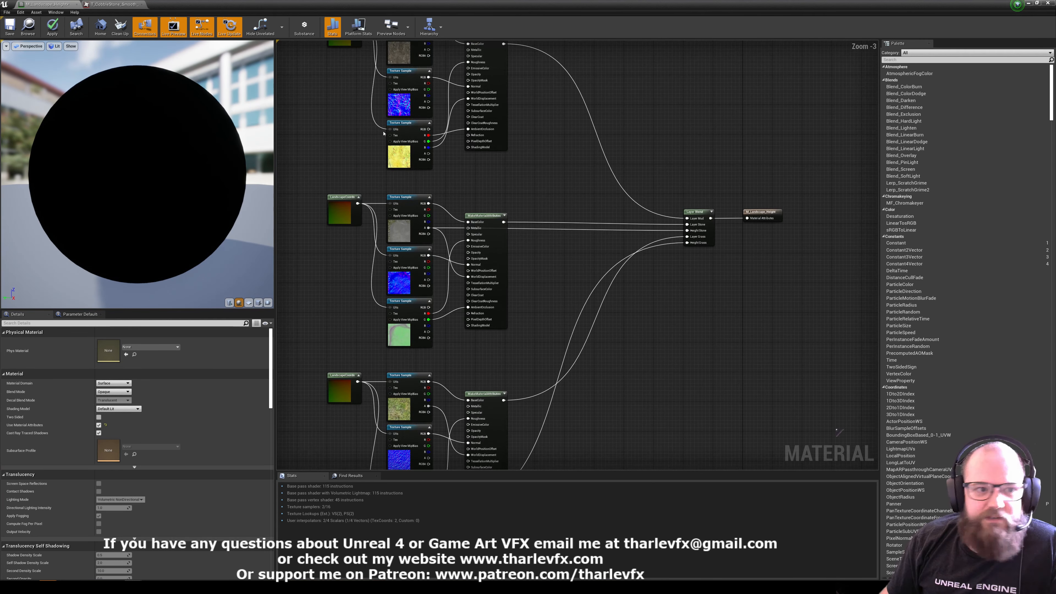
click(1028, 3)
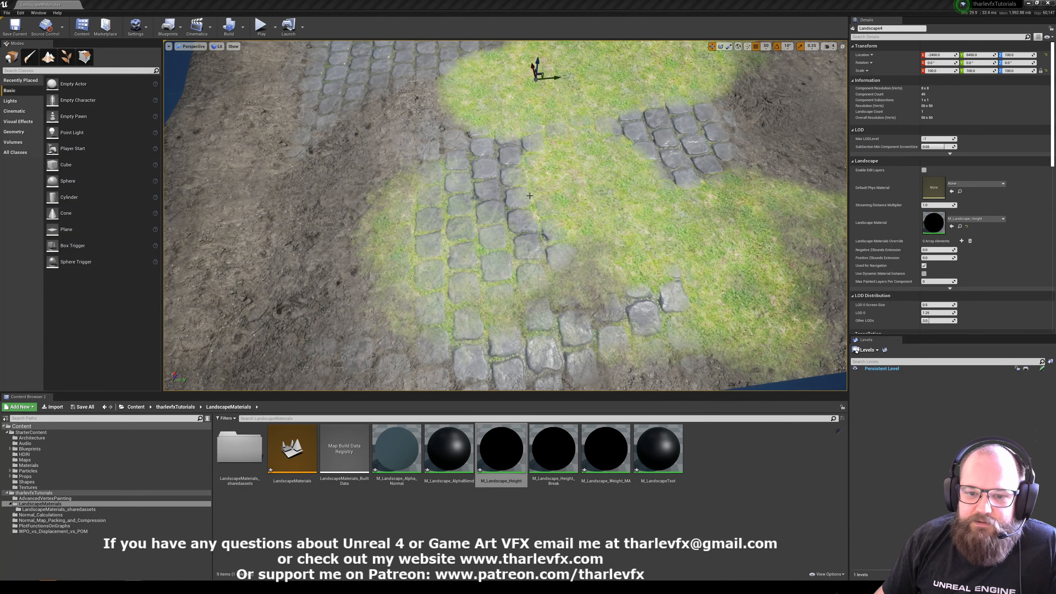
Examine the transitions between mud, stone and grass on Landscape4 from near and far
scroll(495, 256, down, 3)
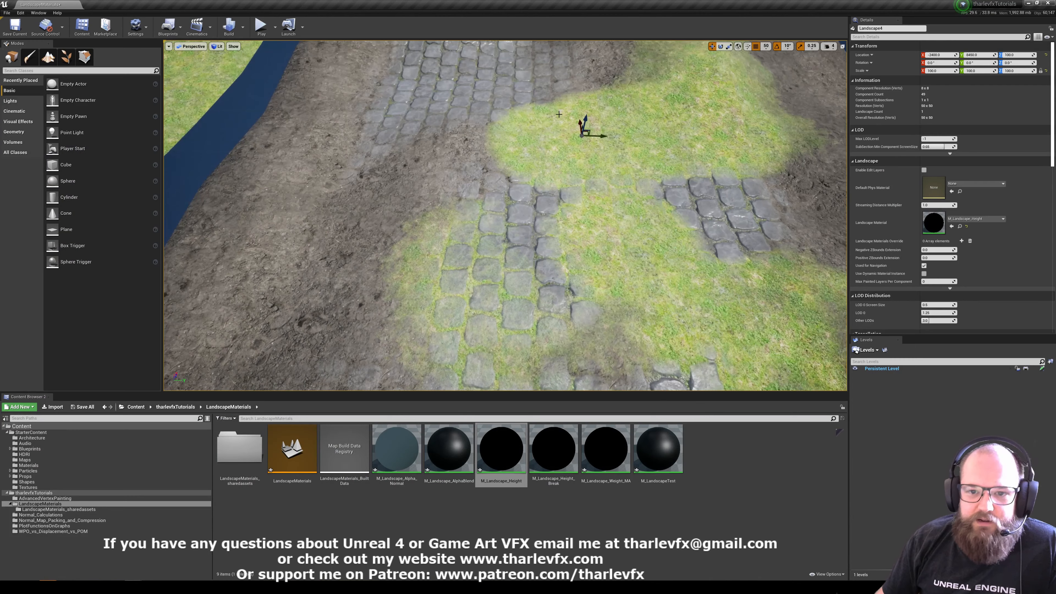
scroll(561, 187, down, 4)
scroll(561, 187, up, 3)
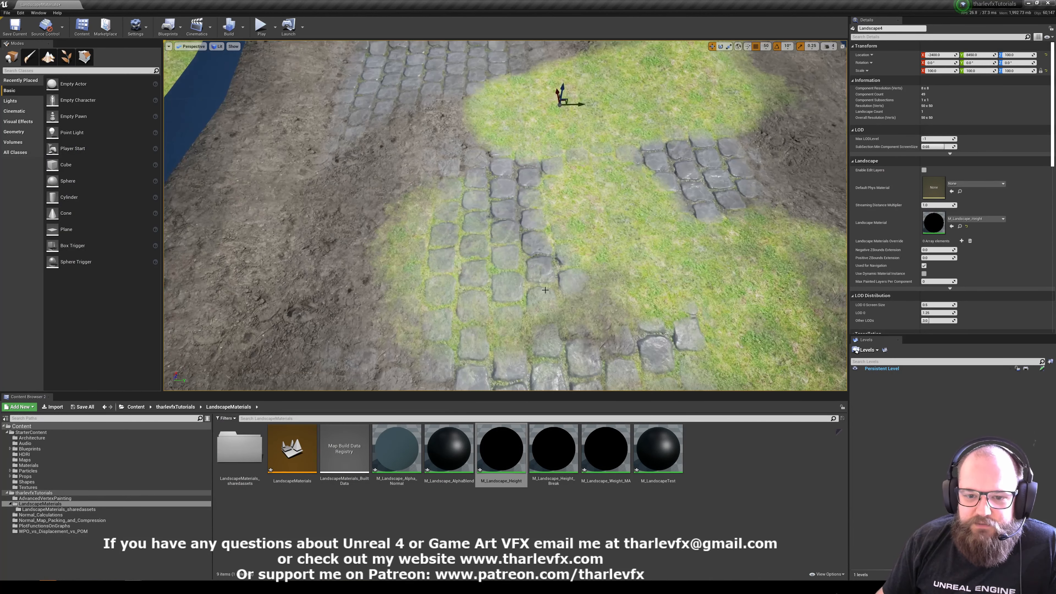
scroll(560, 188, up, 4)
right_drag(561, 188, 549, 200)
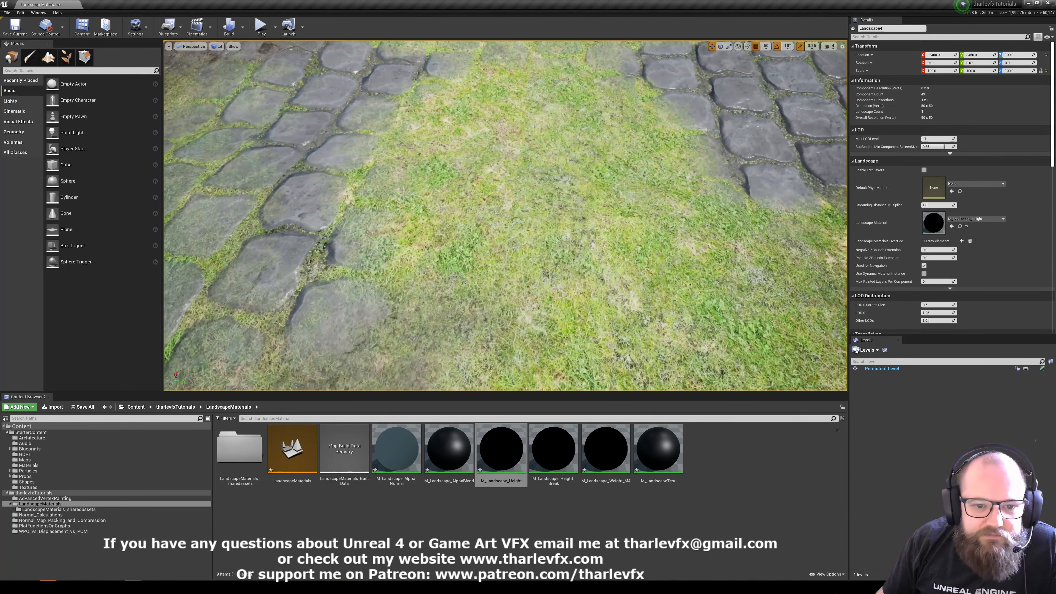
scroll(393, 256, up, 4)
scroll(393, 257, down, 7)
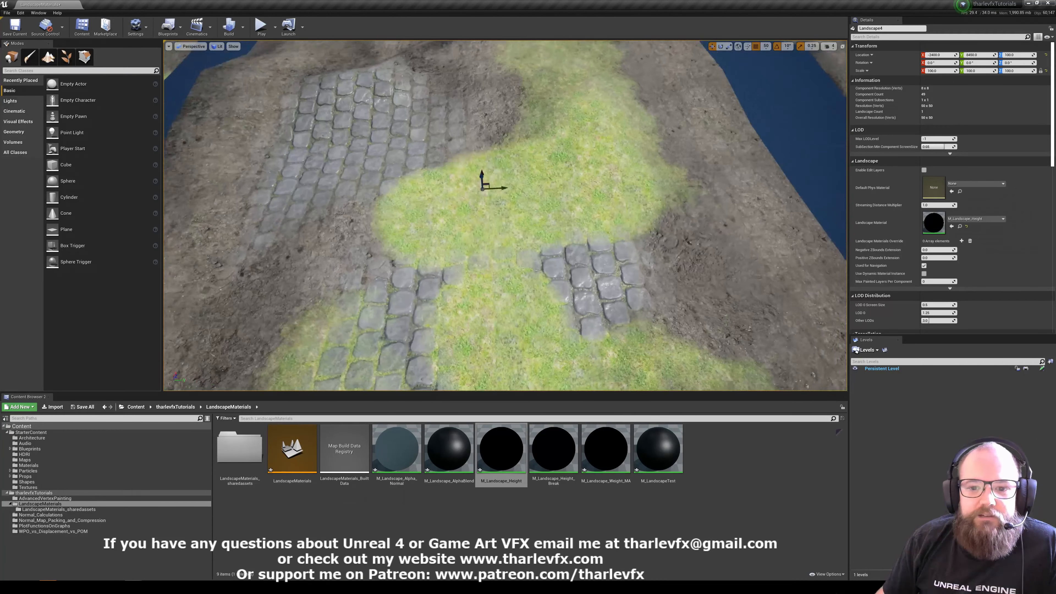
right_drag(393, 256, 405, 271)
Select Landscape5 and switch to landscape painting to show its target layers
right_drag(689, 219, 748, 204)
click(745, 201)
click(745, 201)
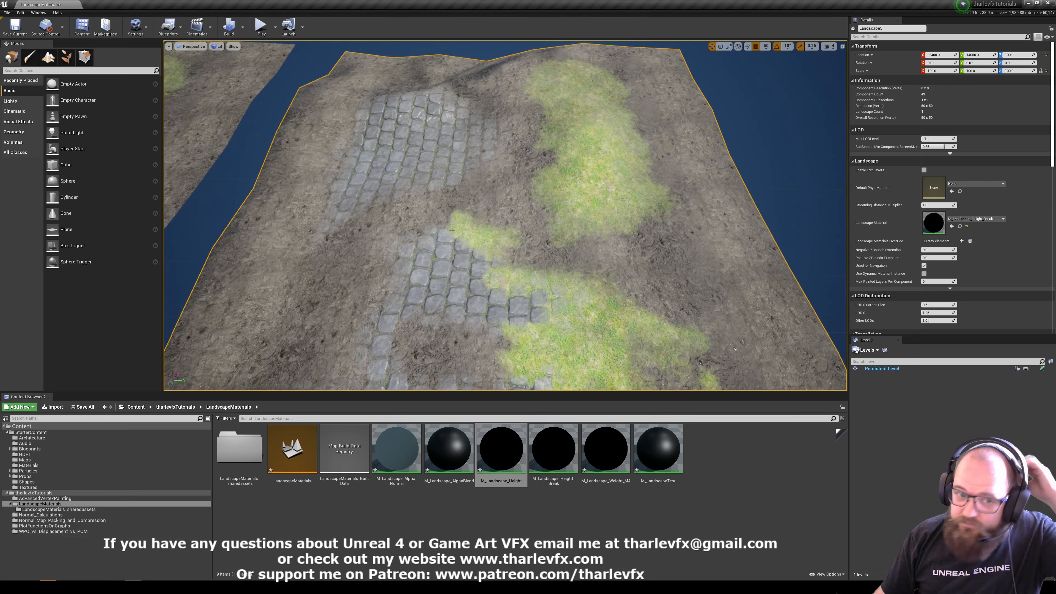
click(45, 59)
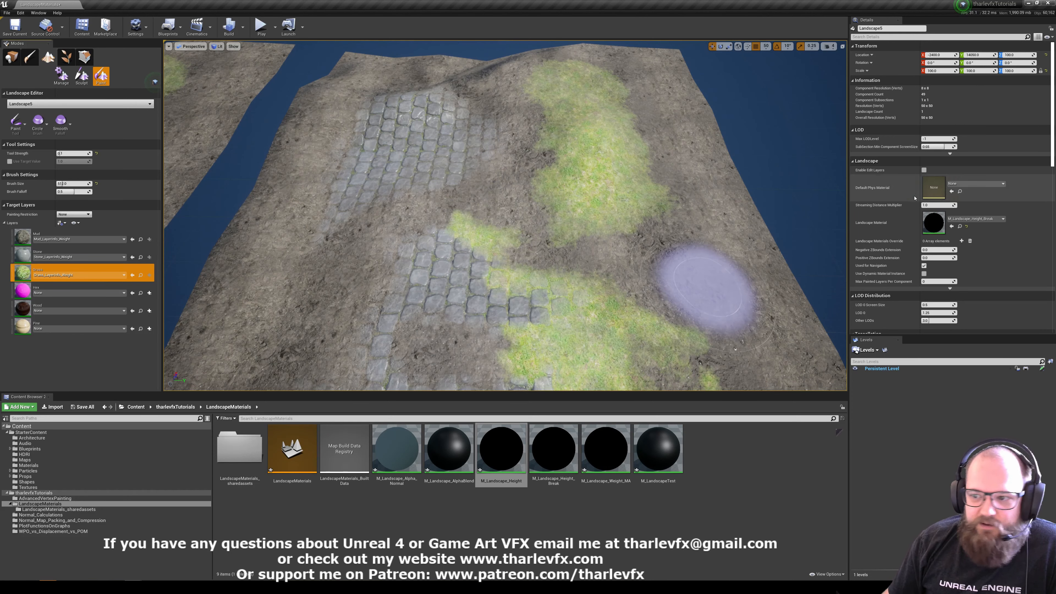
Open Landscape5's M_Landscape_Height_Break material and locate the three lowest texture node groups feeding the Layer Blend node
double_click(935, 225)
scroll(477, 232, down, 5)
right_drag(401, 281, 601, 206)
right_drag(466, 274, 551, 122)
right_drag(616, 255, 533, 330)
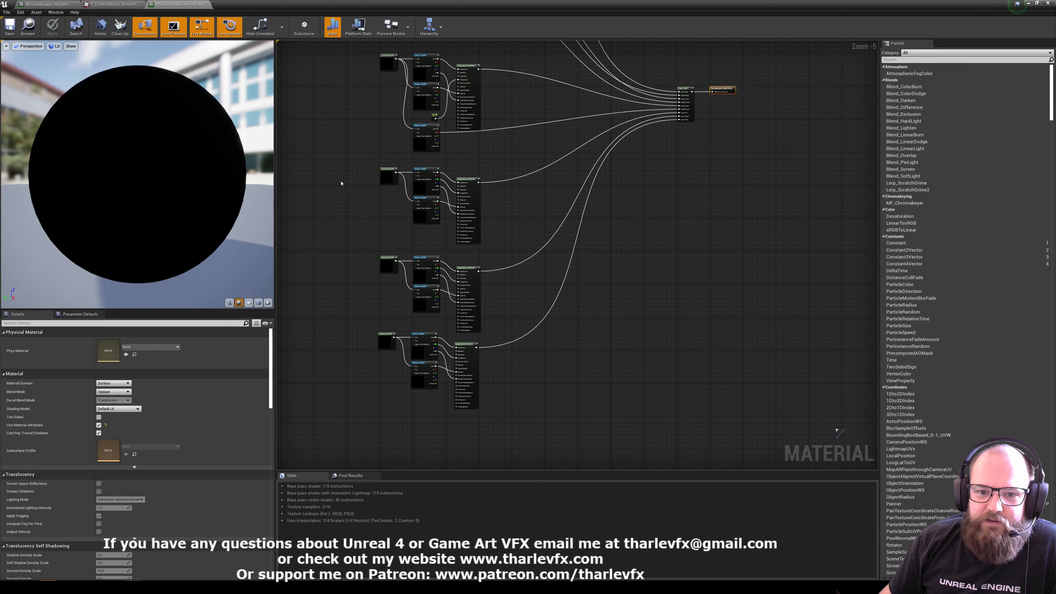
drag(341, 183, 568, 394)
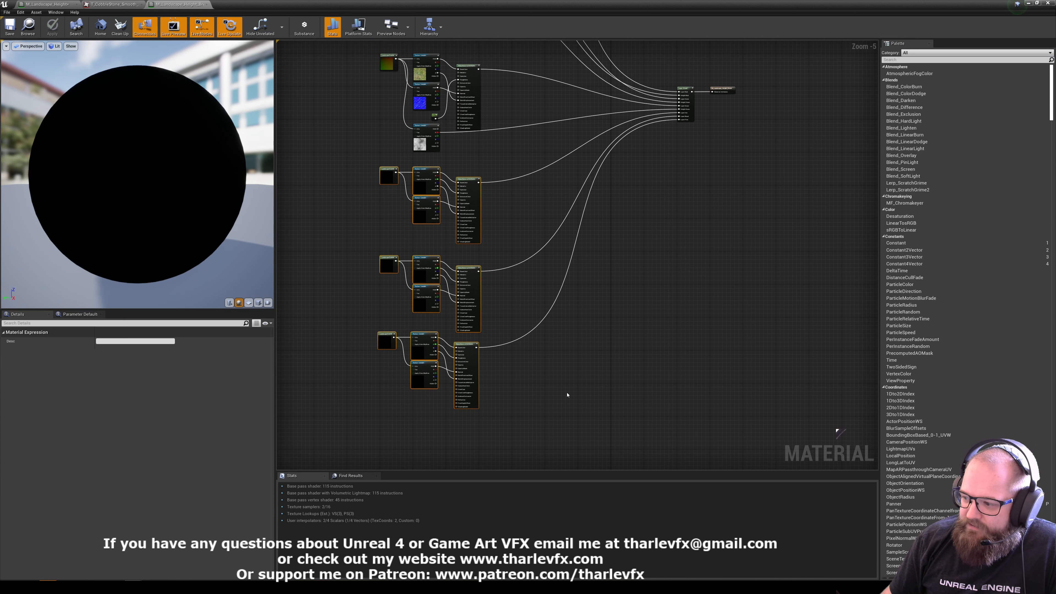
scroll(393, 196, up, 5)
click(708, 225)
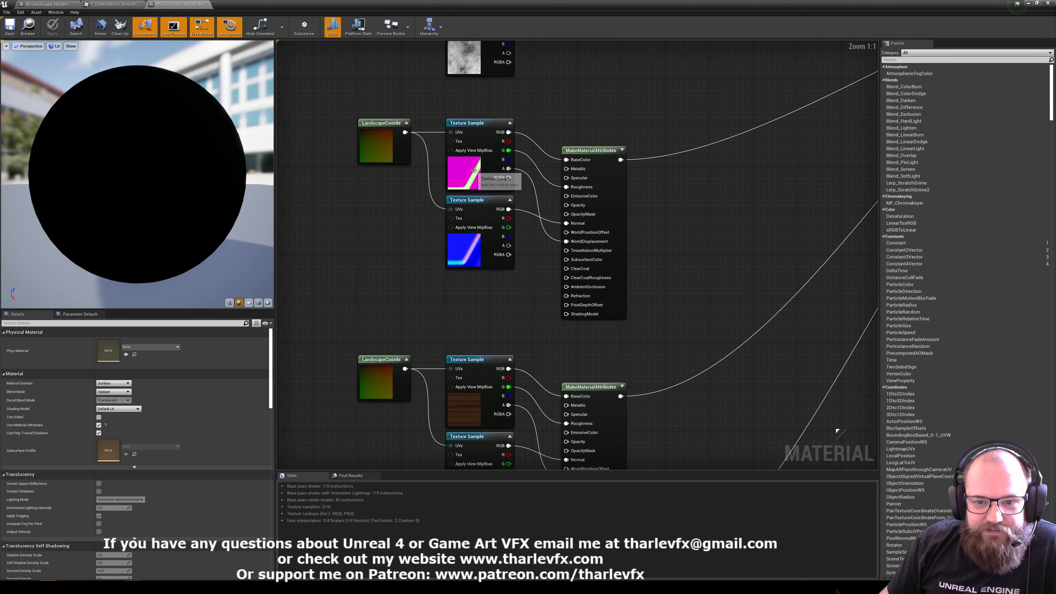
Inspect the colour and normal texture samples of the magenta hex tile, dark wood and pine groups
click(474, 170)
click(470, 250)
right_drag(466, 320, 410, 133)
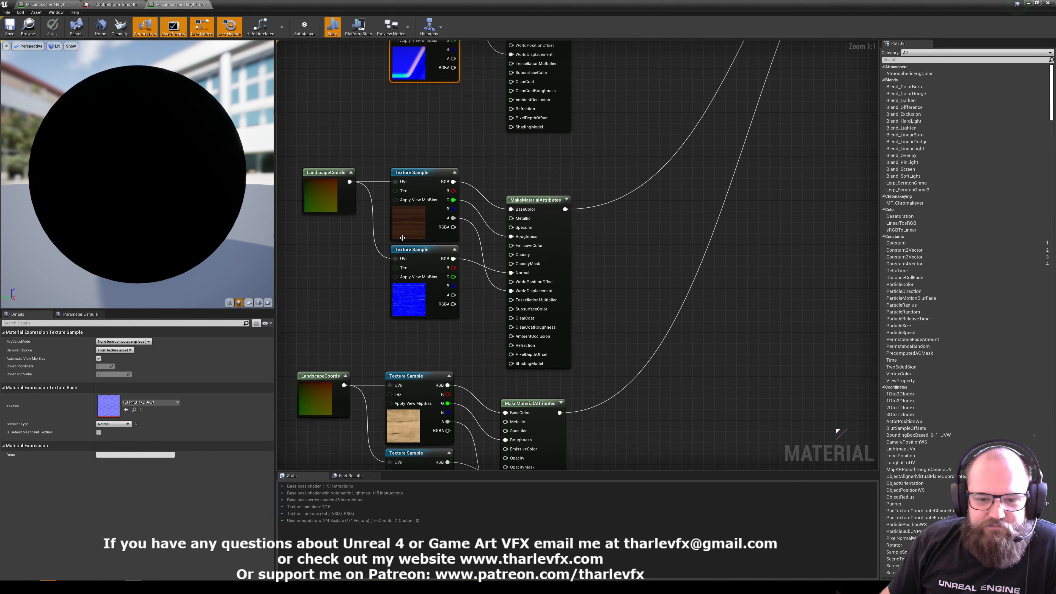
click(413, 216)
click(411, 306)
right_drag(359, 330, 388, 263)
click(442, 358)
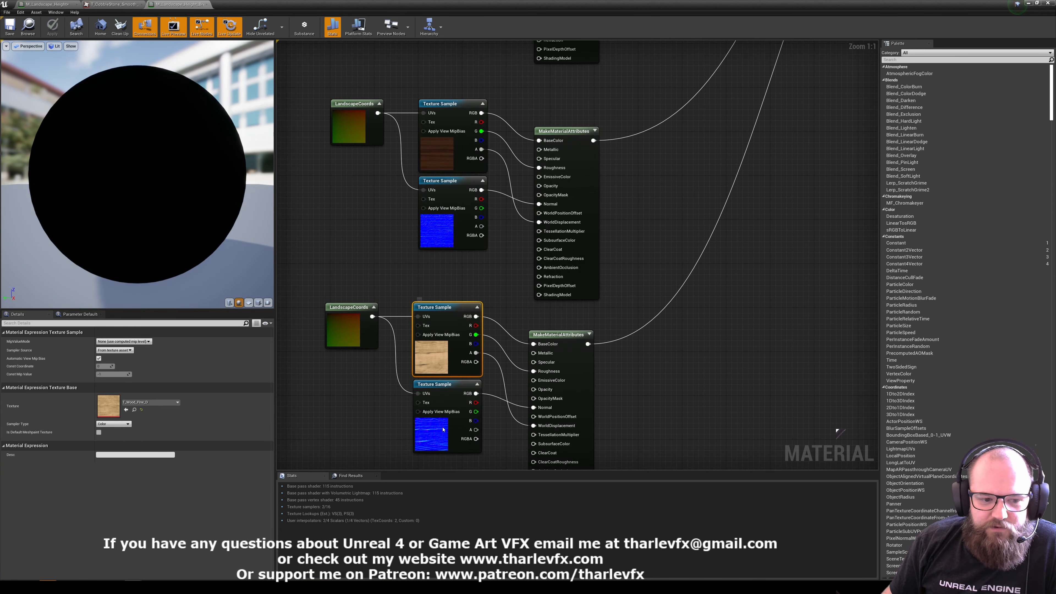
Look over the hex, wood and pine connections into the Layer Blend node and return to the level
click(325, 384)
scroll(325, 385, down, 4)
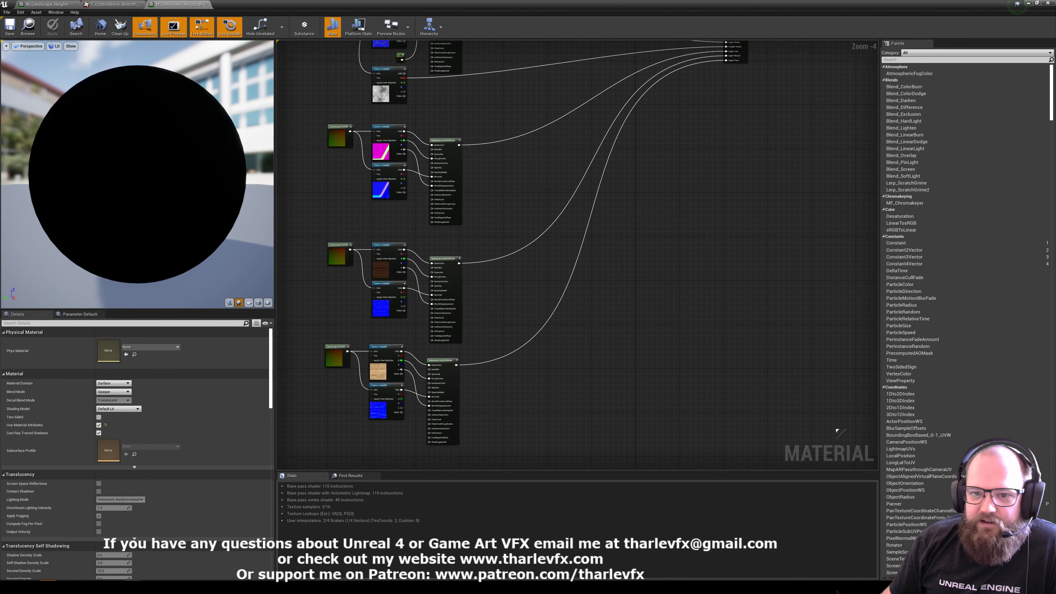
right_drag(787, 122, 683, 262)
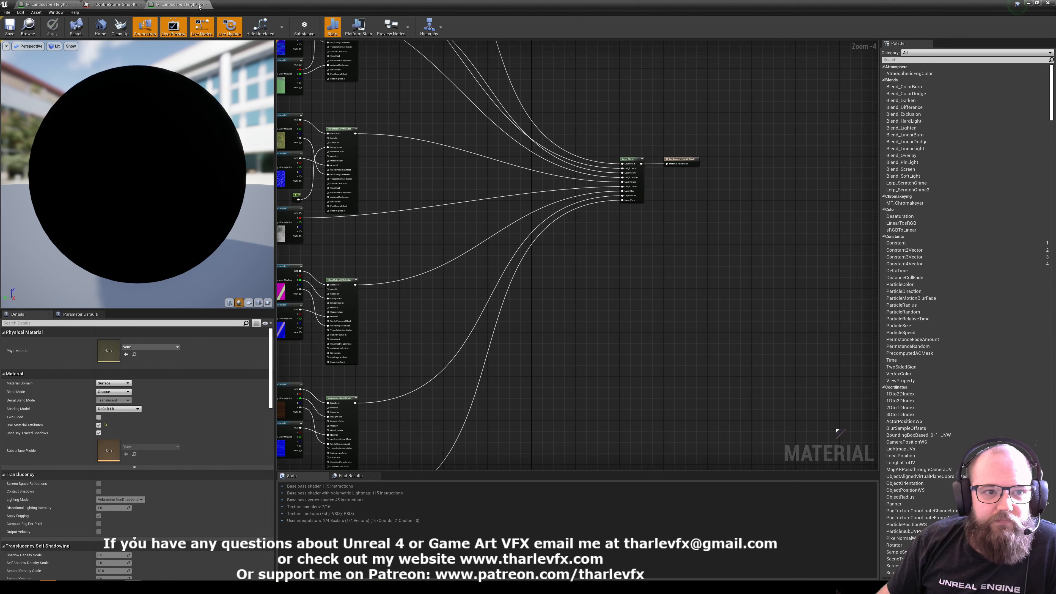
click(1028, 4)
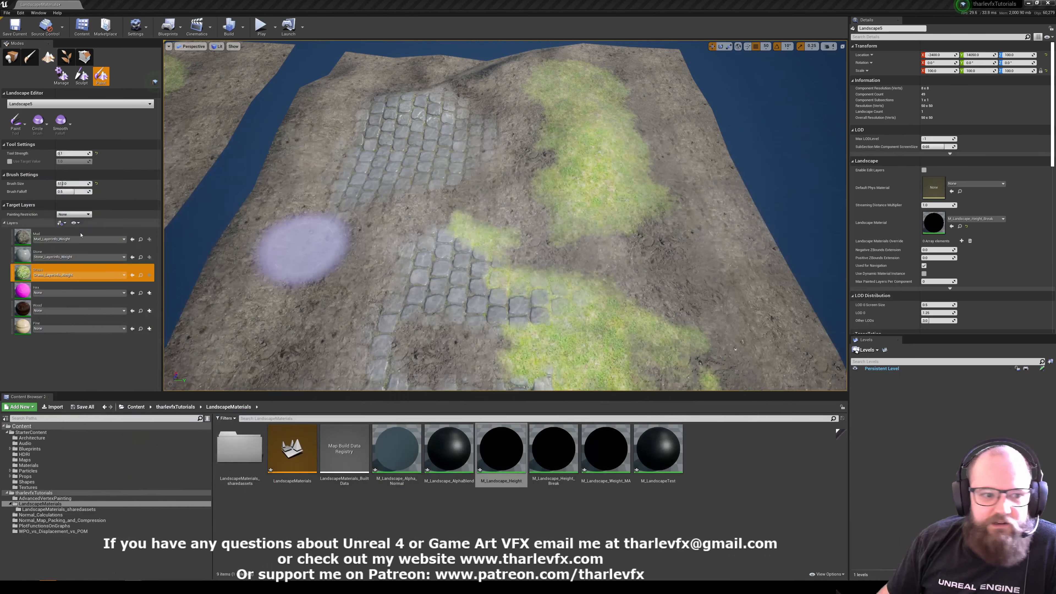
Assign the existing Hex, Wood and Pine layer info assets to Landscape5's three unassigned target layers
click(83, 293)
click(68, 341)
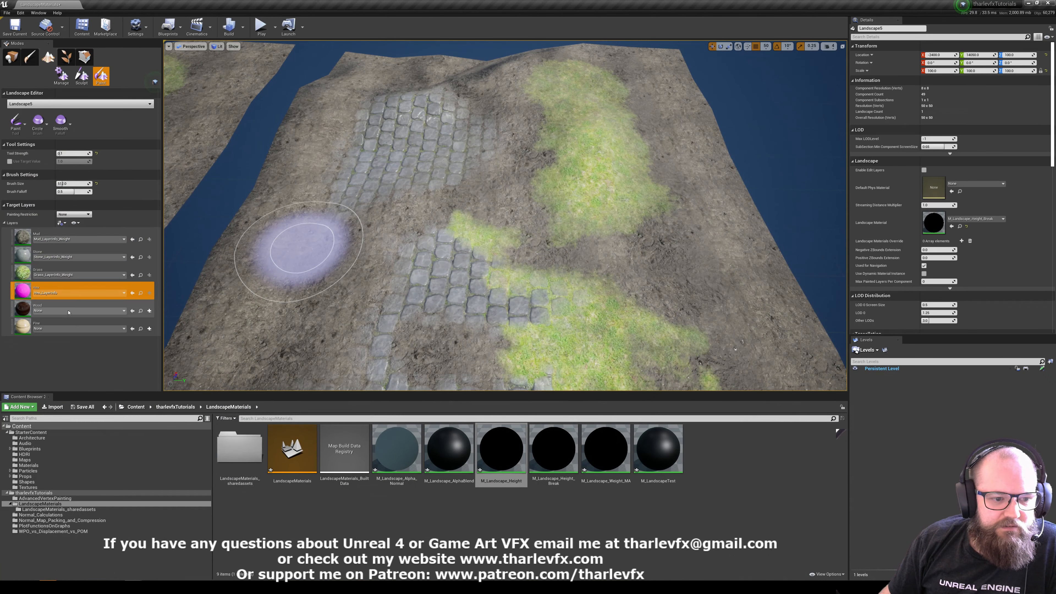
click(79, 311)
click(68, 359)
click(79, 329)
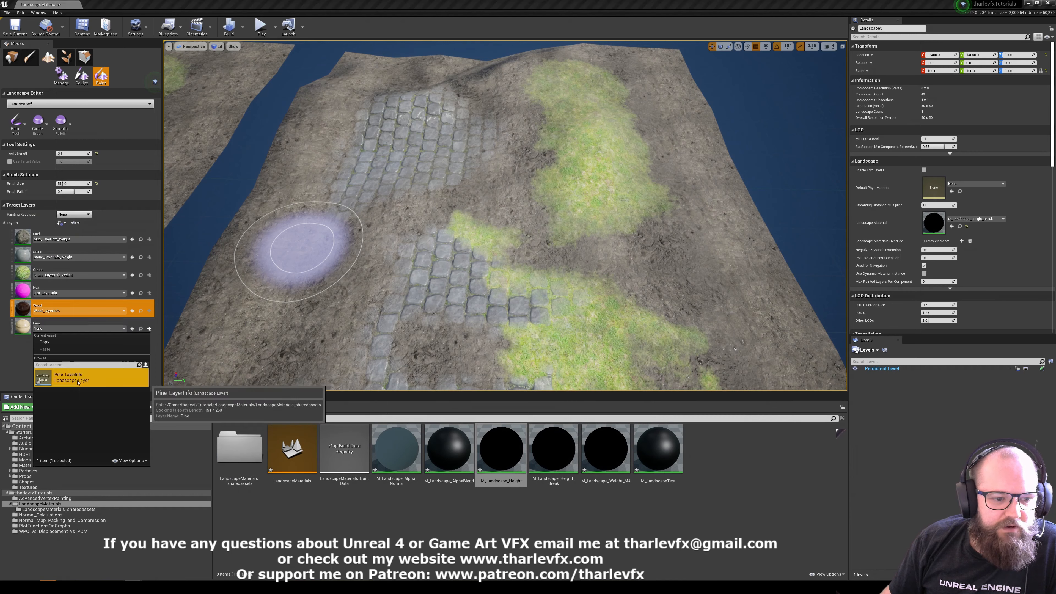
click(68, 377)
Paint a diagonal band of Hex between the stone and grass on Landscape5, and brush Wood across it
click(139, 292)
mouse_move(514, 161)
mouse_down()
mouse_move(389, 228)
mouse_move(502, 166)
mouse_up()
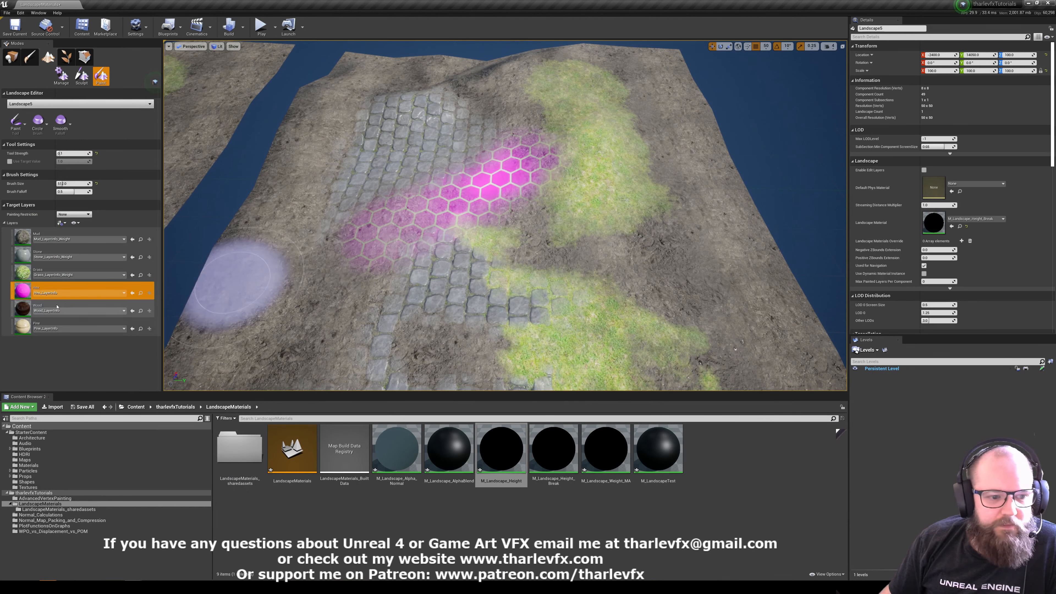
click(83, 306)
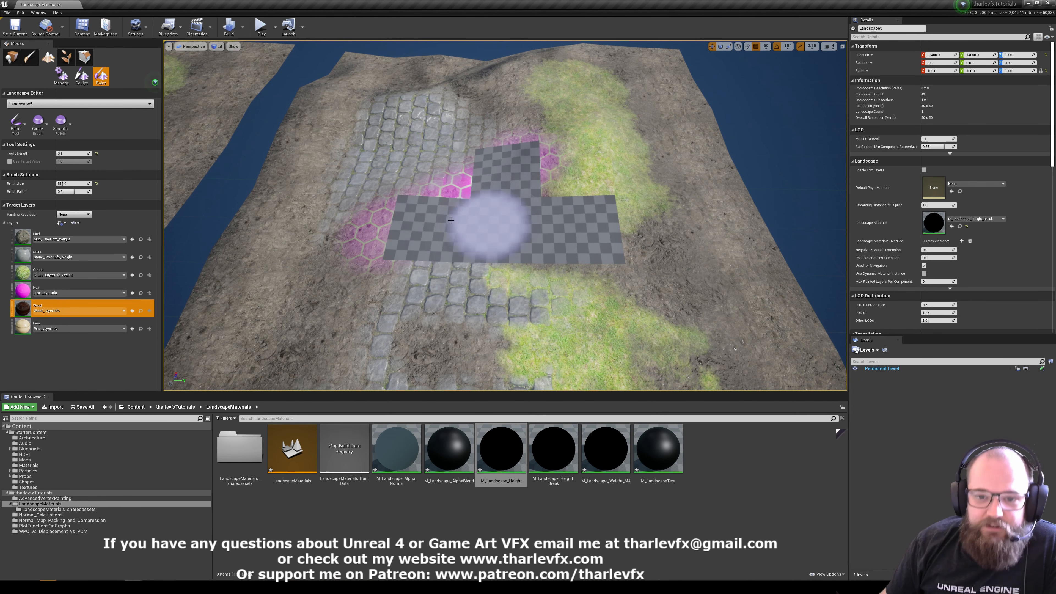
Leave landscape painting, select Landscape5 and examine the checkered components in the painted area up close
key(shift+1)
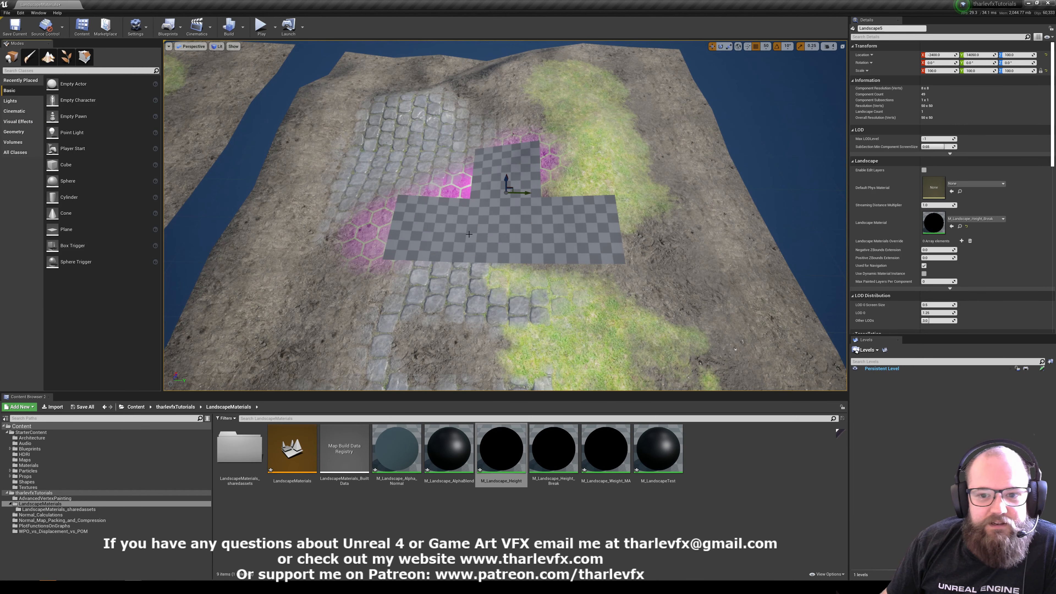
click(537, 198)
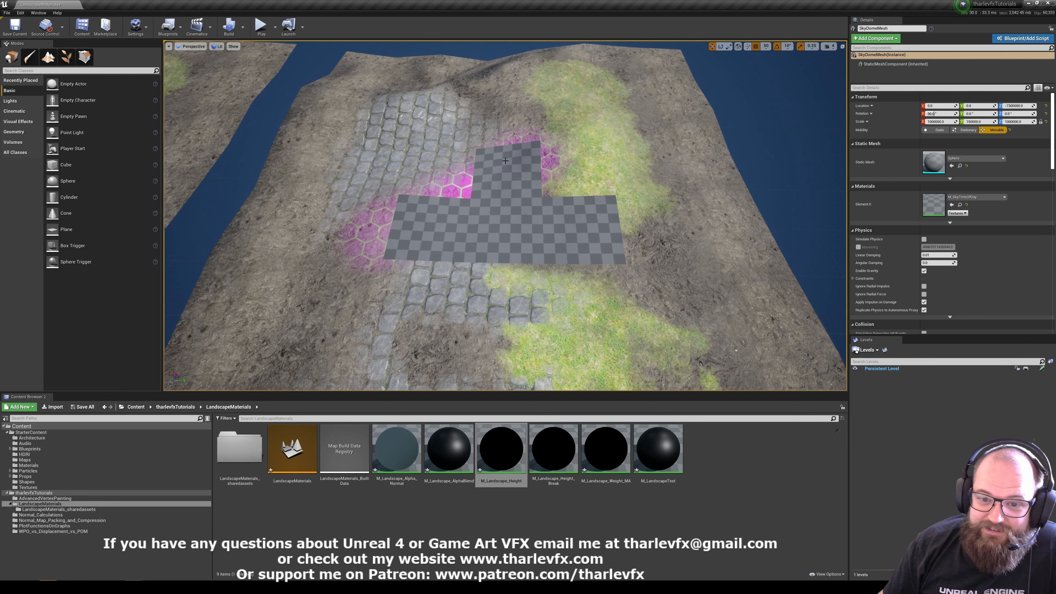
click(497, 205)
mouse_move(497, 204)
right_down()
mouse_move(499, 179)
mouse_move(499, 212)
right_up()
key(w)
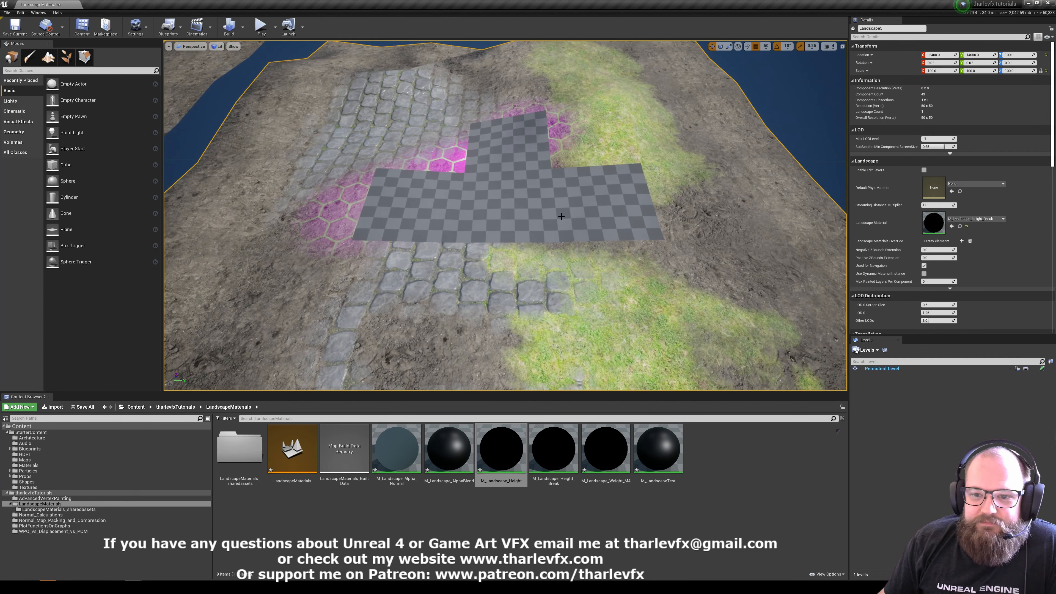
scroll(416, 196, up, 6)
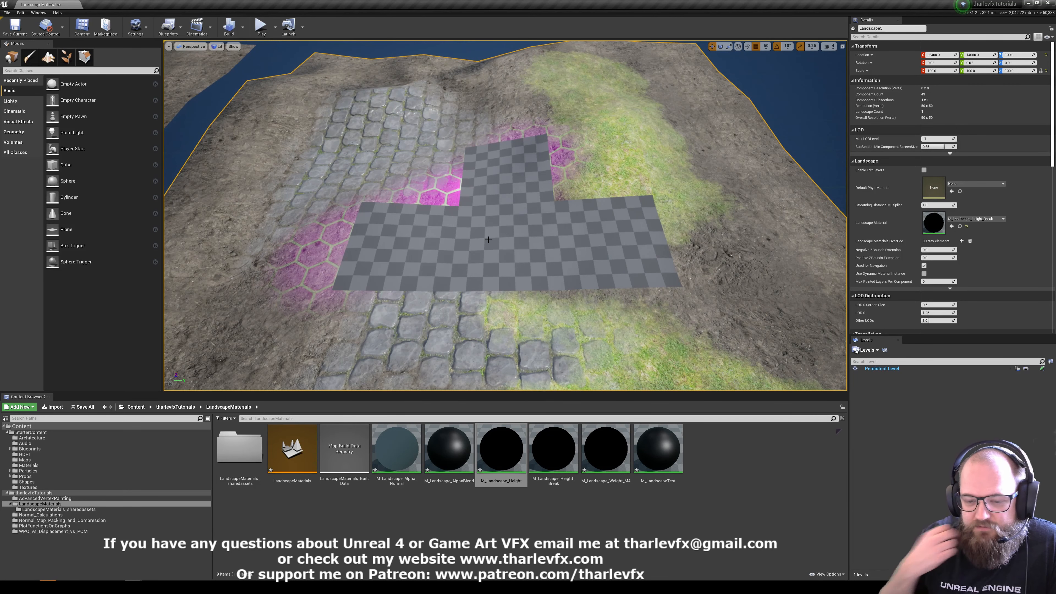
right_drag(493, 241, 504, 242)
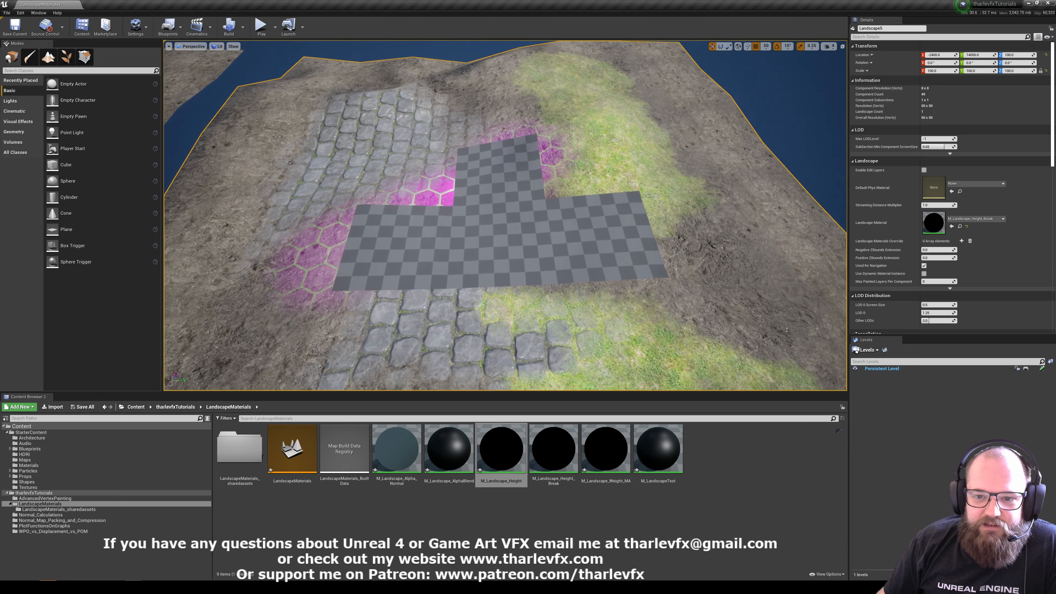
Open Landscape5's material, check its texture sampler statistic against the full layer graph, and return to the level
double_click(935, 223)
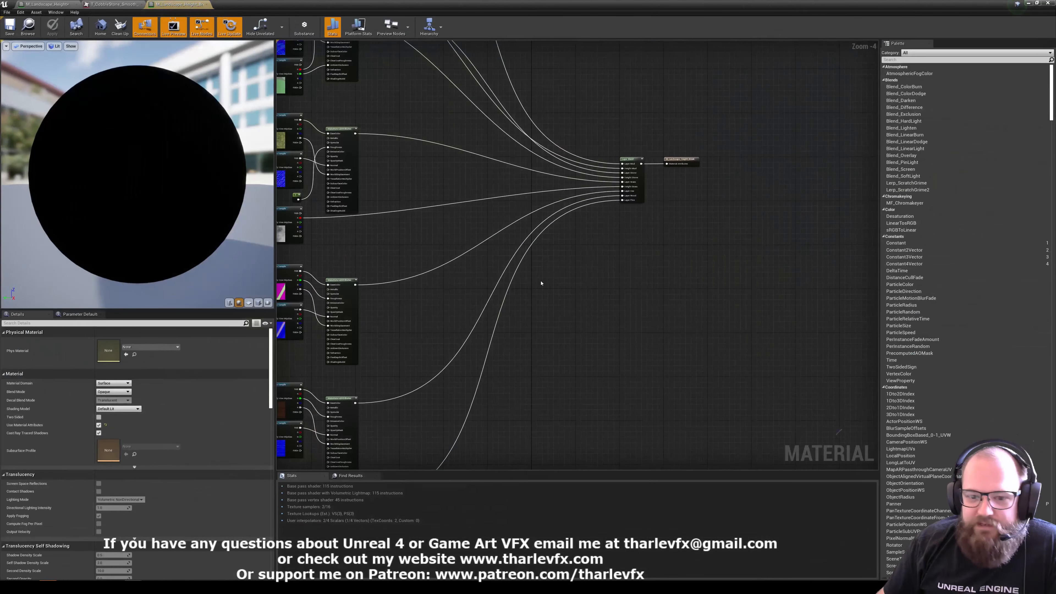
click(328, 507)
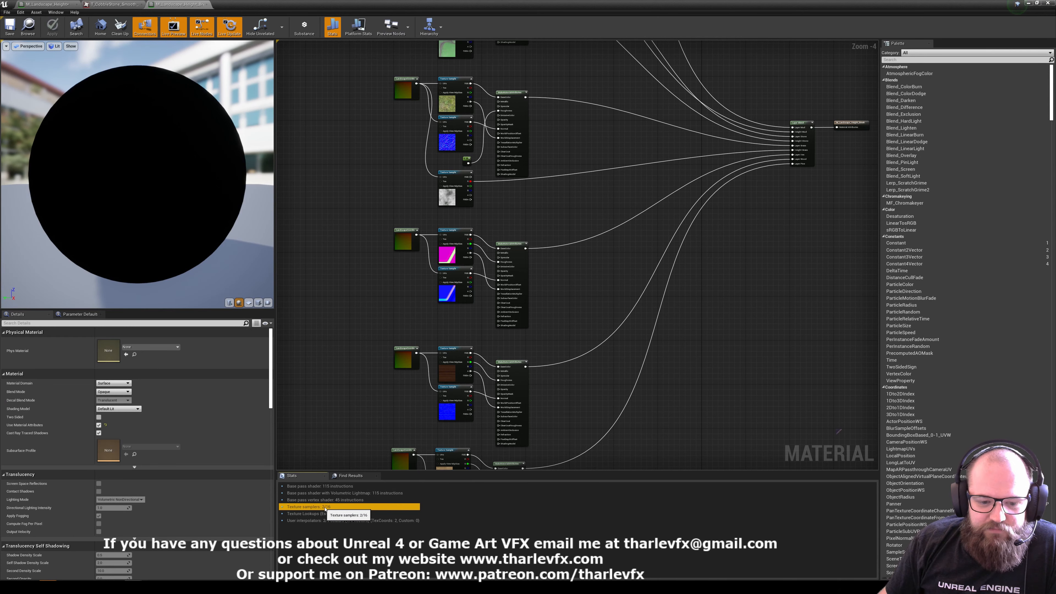
click(625, 216)
scroll(556, 295, down, 3)
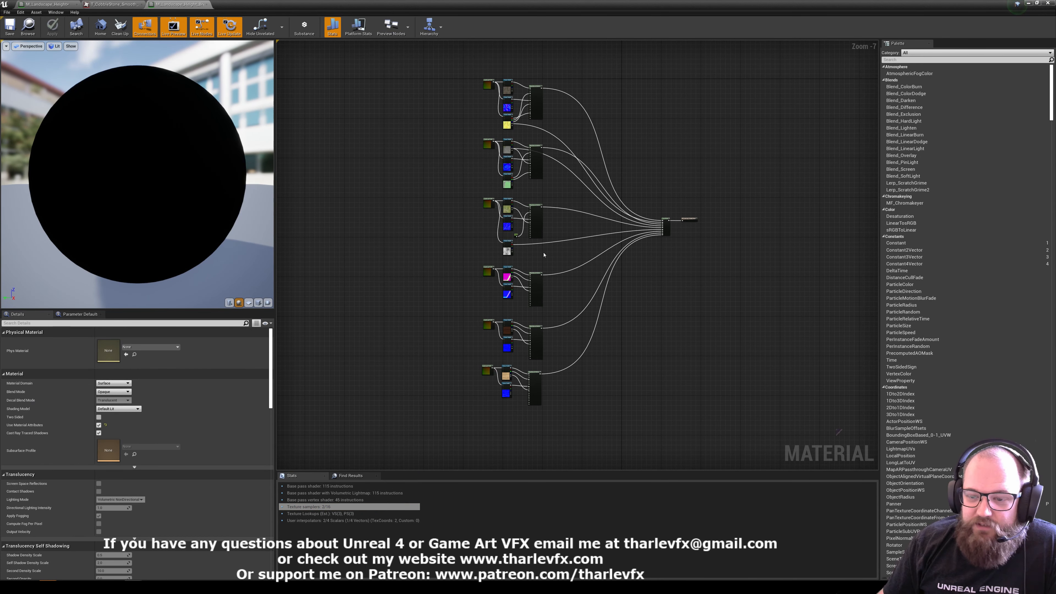
scroll(682, 228, up, 7)
click(626, 219)
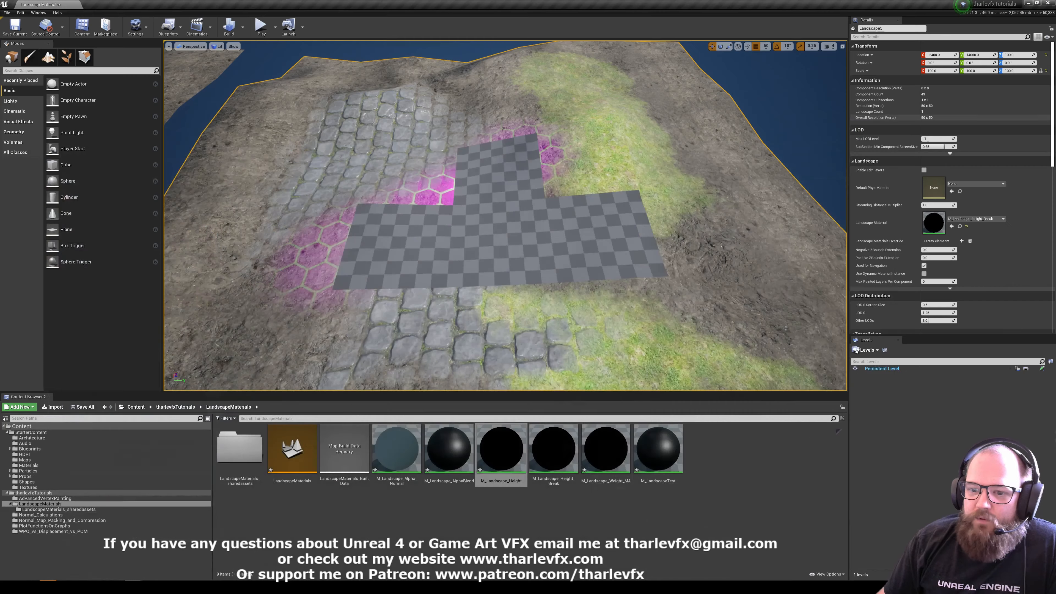
right_drag(394, 291, 323, 270)
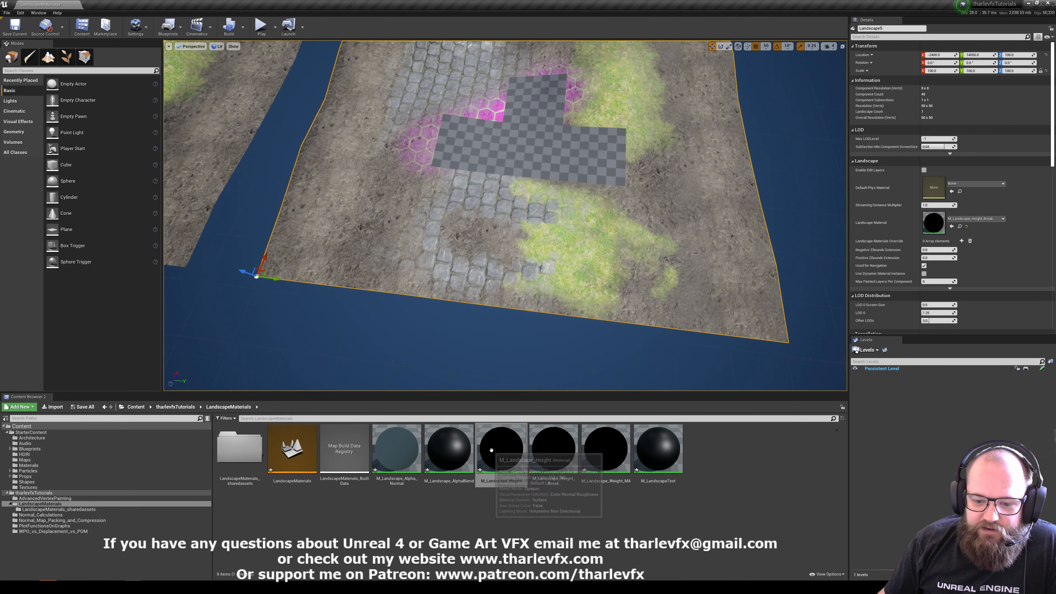
Reopen Landscape5's material and inspect the Layer Blend node's layer settings, inputs and link to the material output
double_click(931, 224)
right_drag(472, 199, 563, 199)
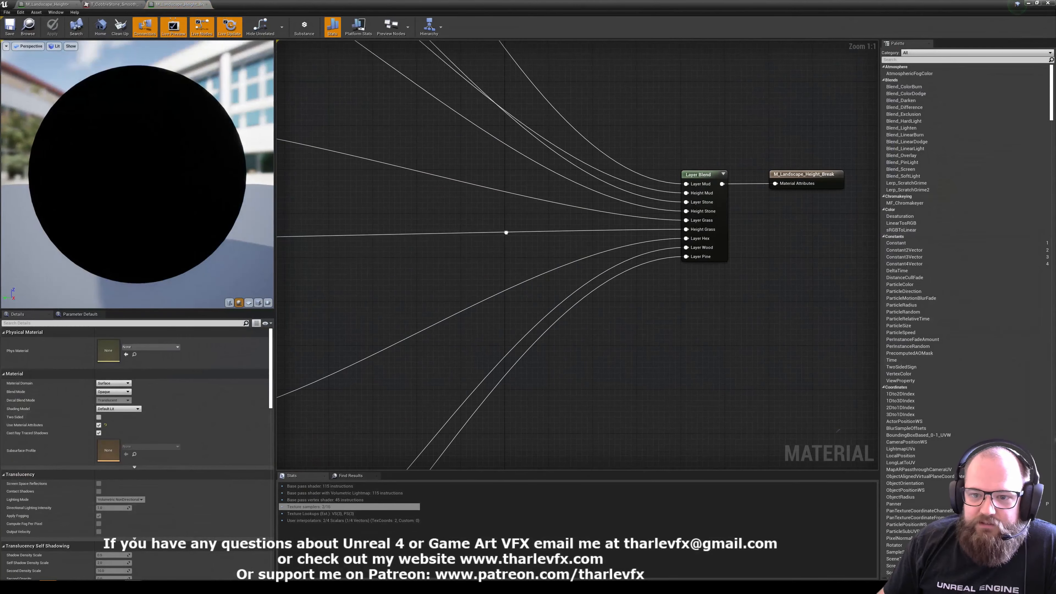
click(711, 177)
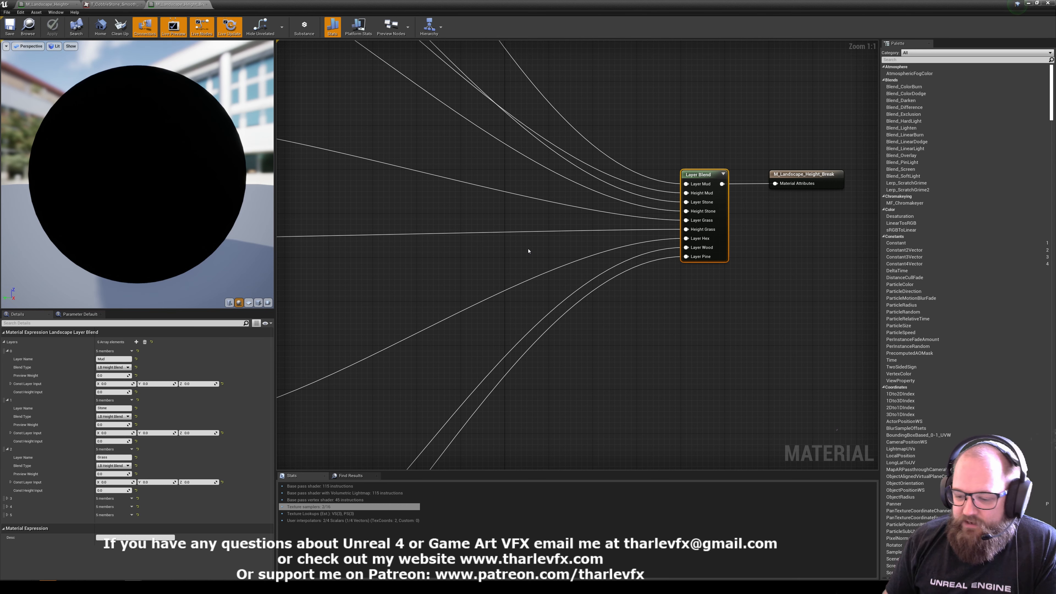
click(656, 271)
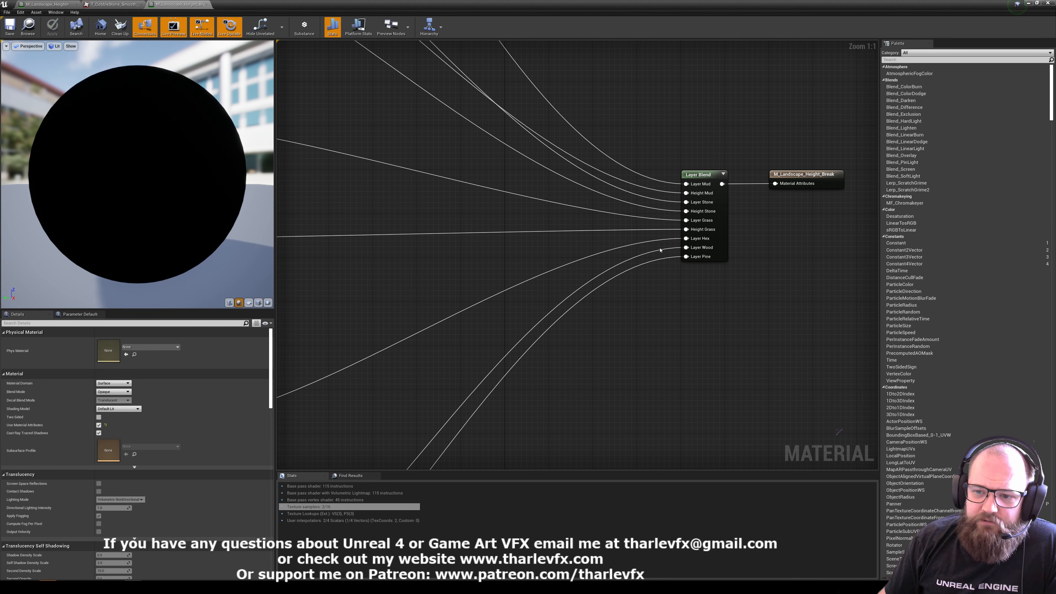
drag(659, 116, 712, 240)
click(665, 135)
drag(665, 134, 773, 184)
click(777, 217)
right_drag(390, 140, 338, 192)
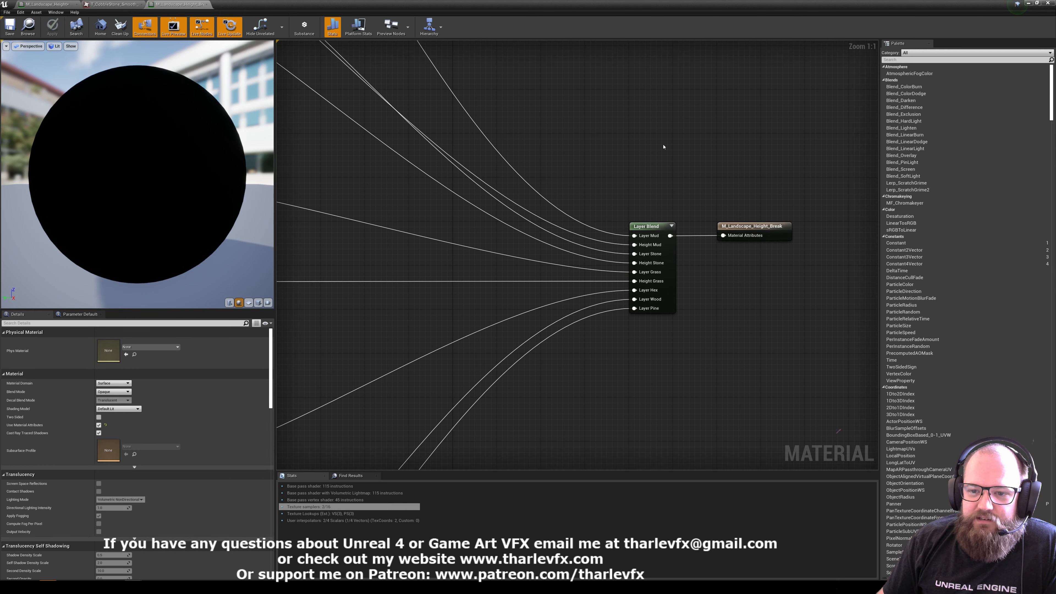
right_drag(664, 146, 601, 165)
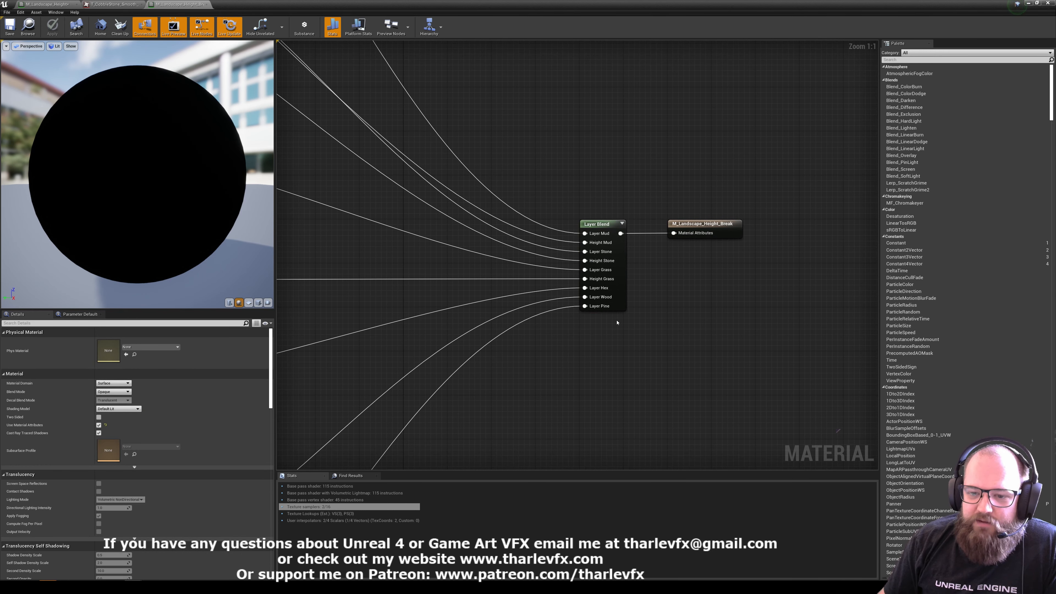
Compare the material's texture sampler statistic with the Texture Sample nodes used in all six layer groups
click(324, 507)
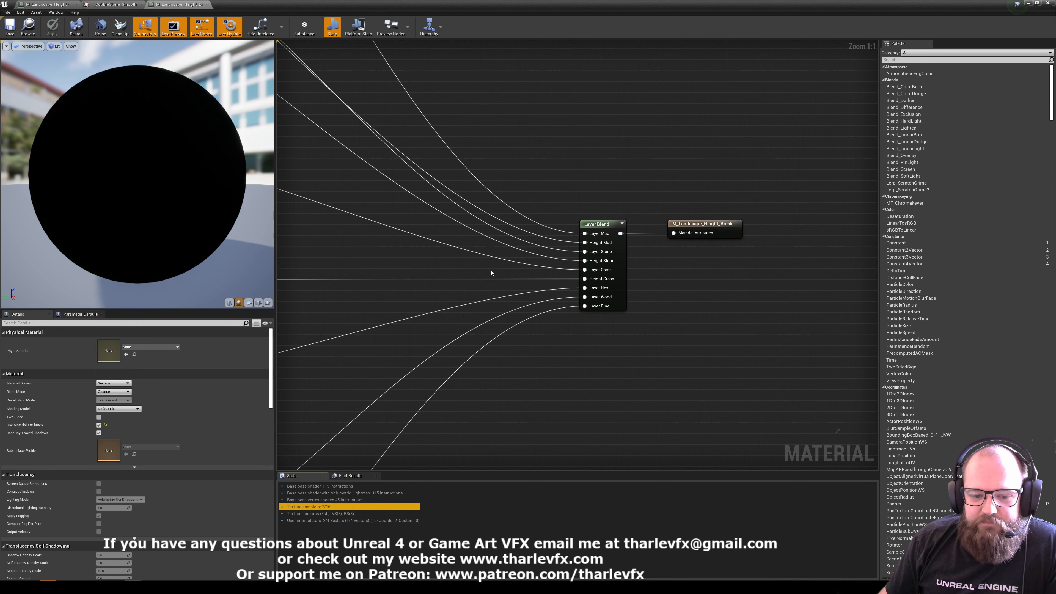
scroll(492, 273, down, 2)
click(554, 125)
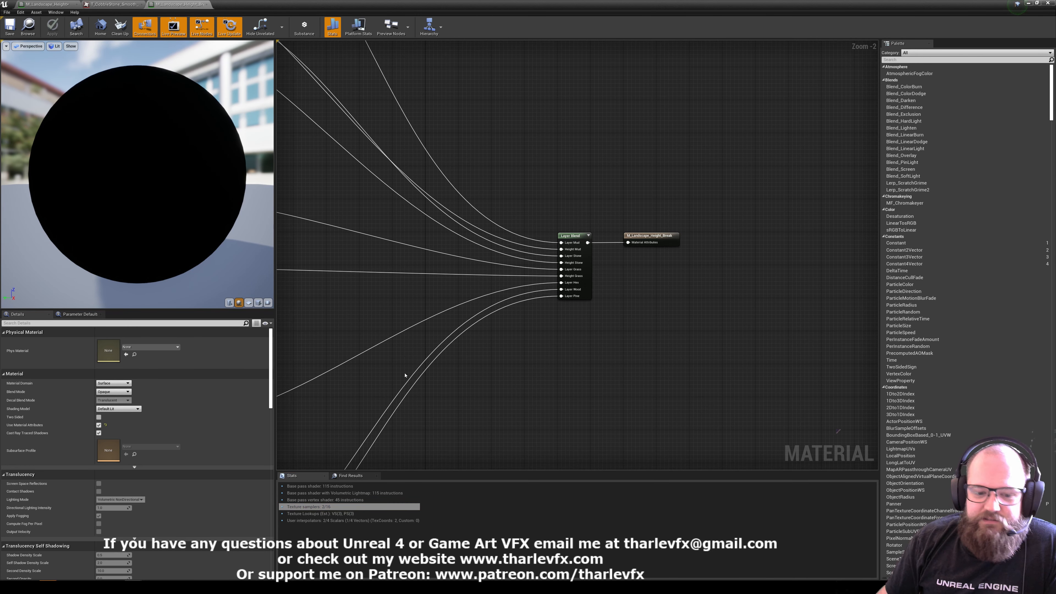
click(316, 507)
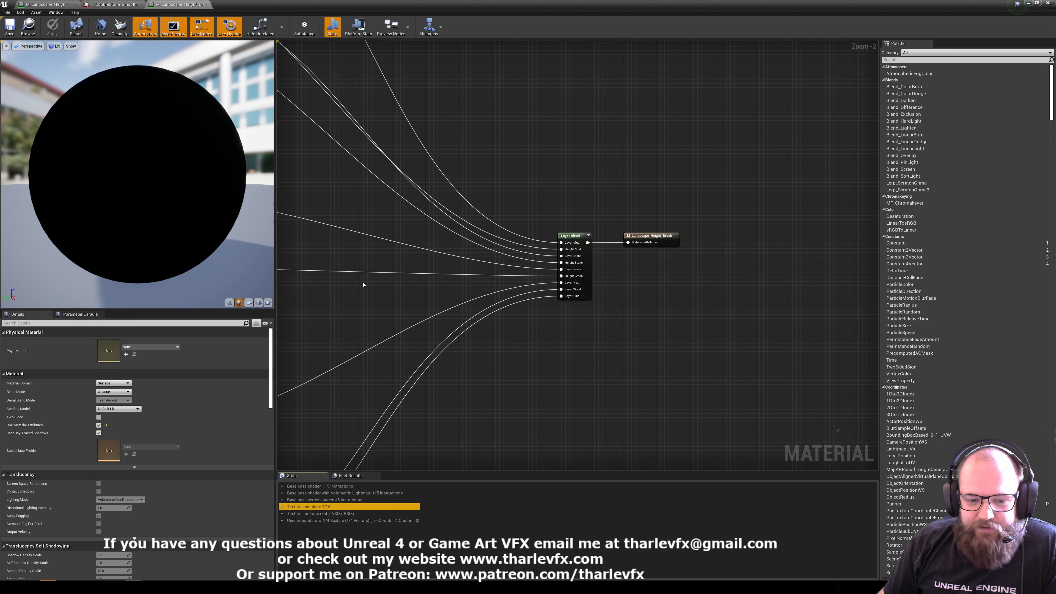
right_drag(355, 308, 521, 299)
scroll(559, 303, down, 3)
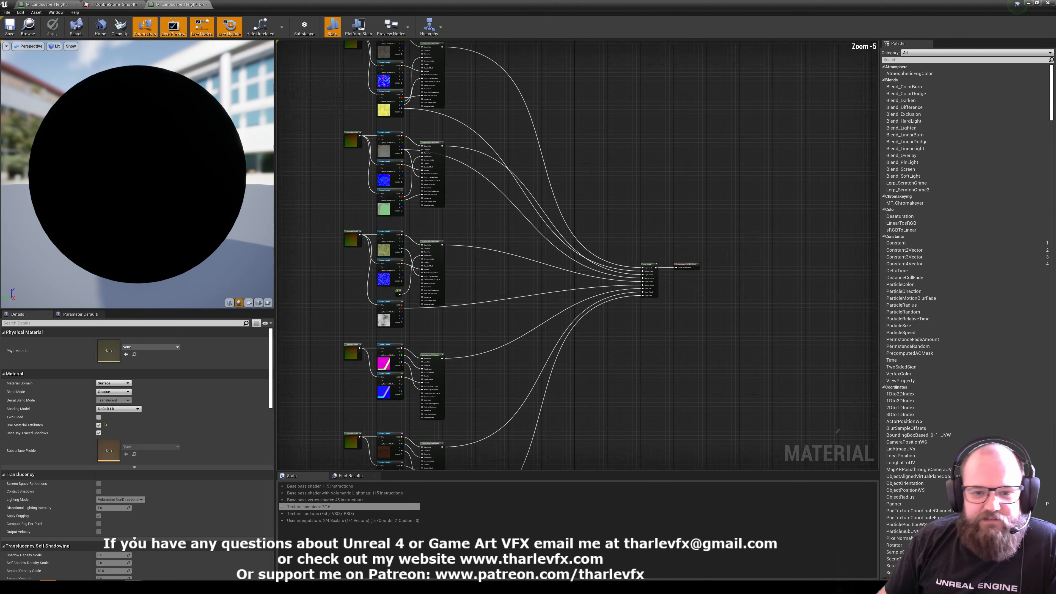
right_drag(350, 220, 445, 234)
right_drag(563, 364, 458, 366)
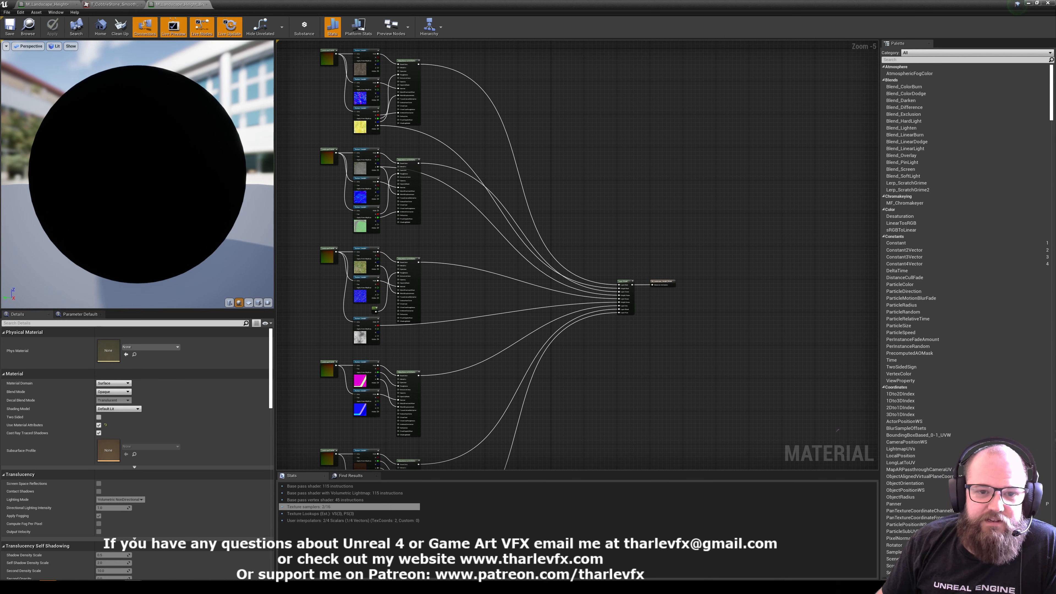
scroll(591, 126, down, 2)
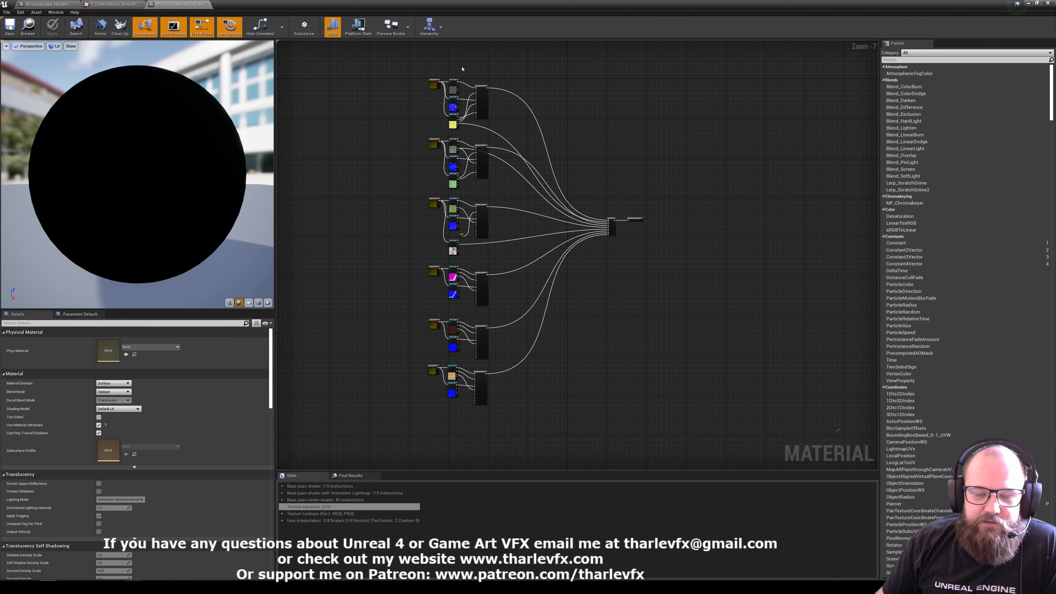
drag(468, 60, 444, 437)
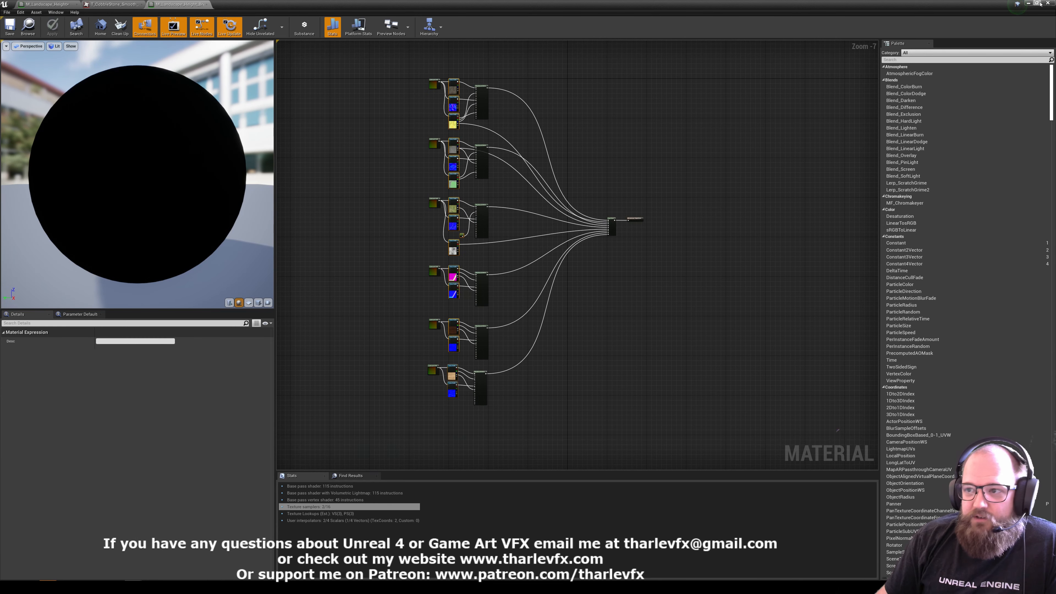
click(1040, 3)
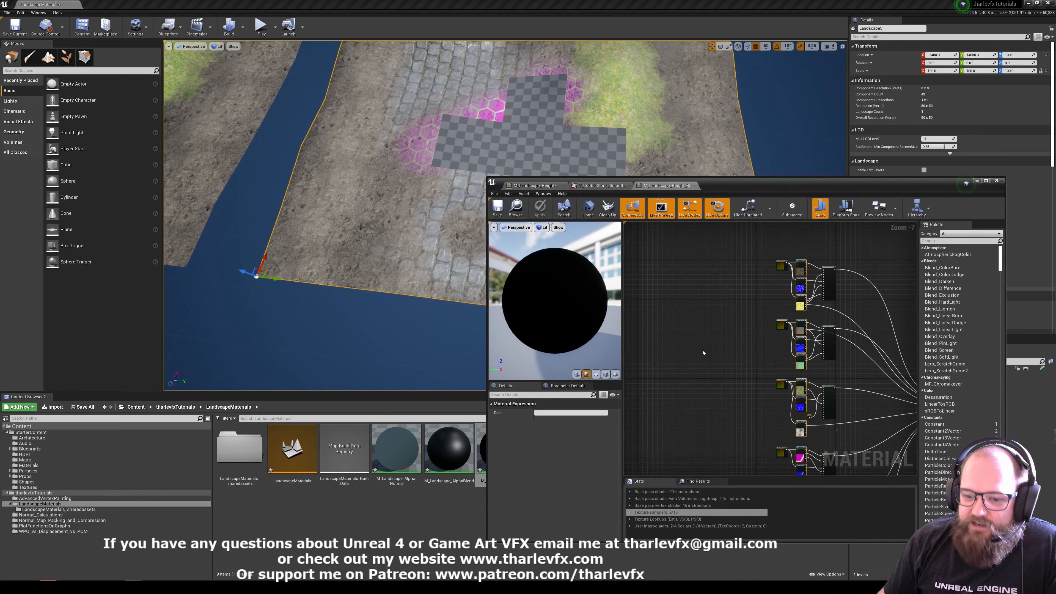
right_drag(698, 348, 652, 286)
click(667, 291)
Select the Texture Sample nodes of all six layer groups together and maximize the material editor window
right_drag(667, 250, 670, 270)
scroll(675, 273, down, 1)
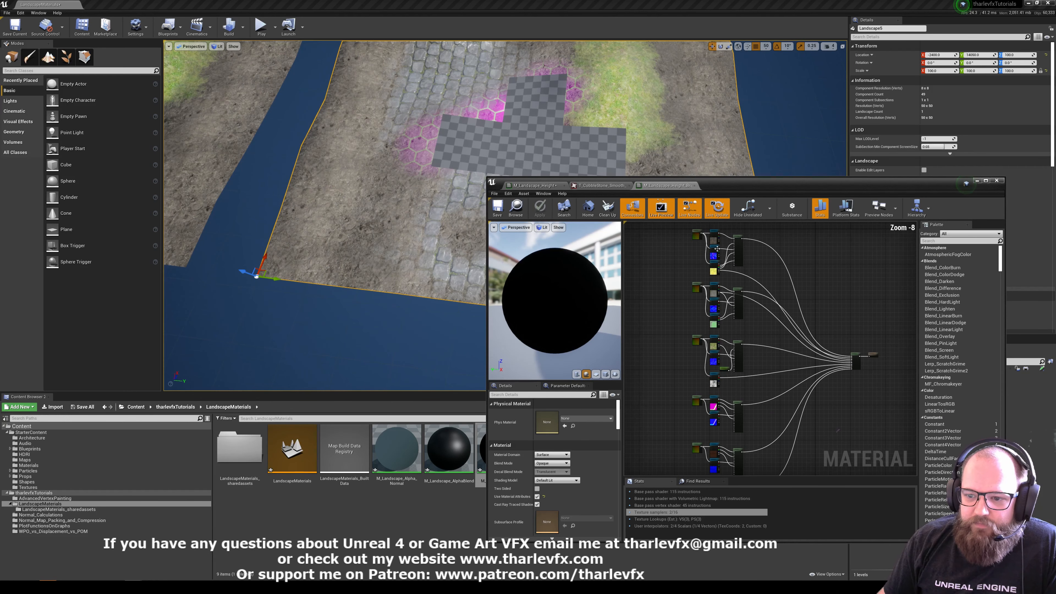
drag(719, 234, 711, 382)
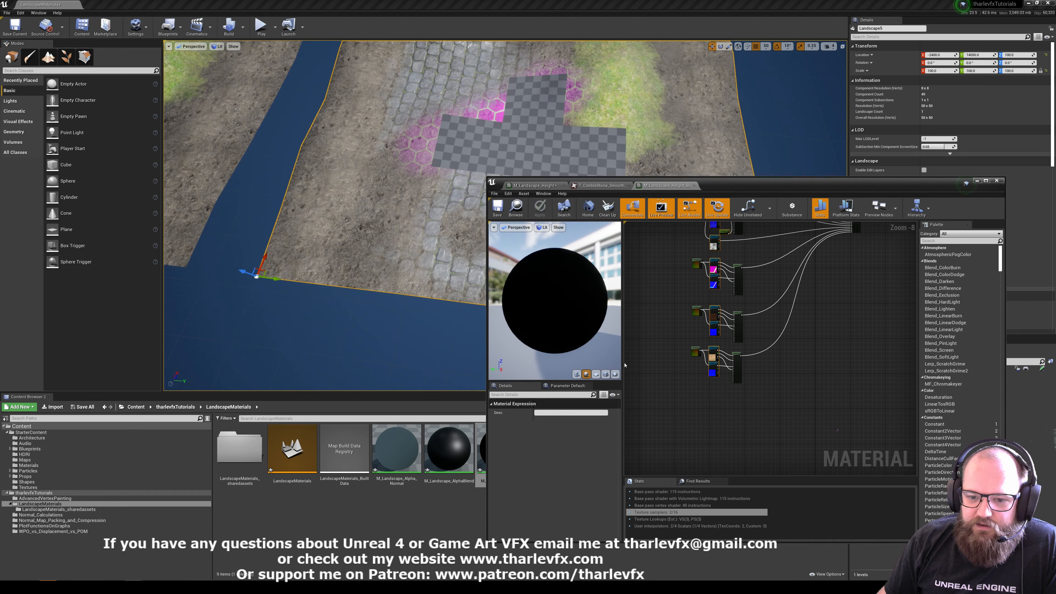
double_click(769, 186)
Remove the grass group's constant node from the selection, leaving only Texture Sample nodes selected, and collapse the constant's preview
right_drag(387, 245, 422, 323)
right_drag(436, 242, 440, 258)
scroll(442, 258, up, 1)
scroll(458, 258, up, 2)
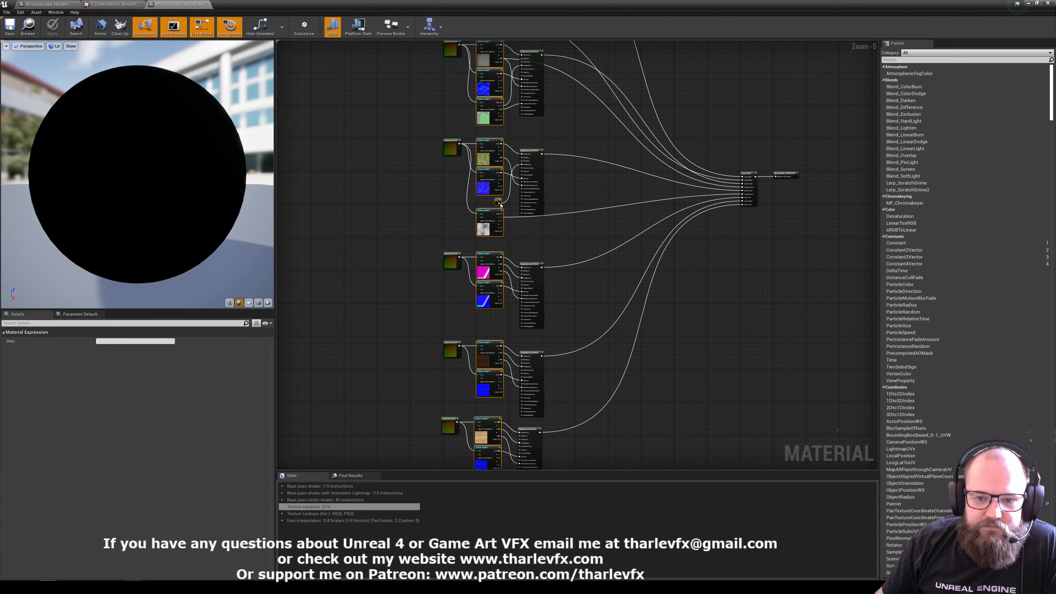
scroll(497, 199, up, 4)
click(498, 197)
ctrl+click(504, 197)
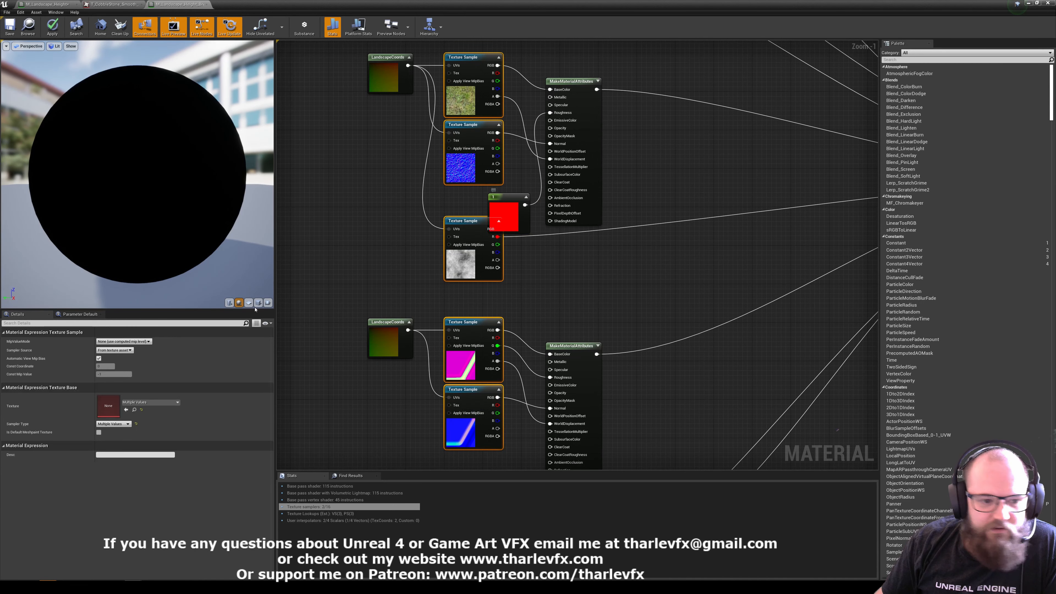
click(526, 197)
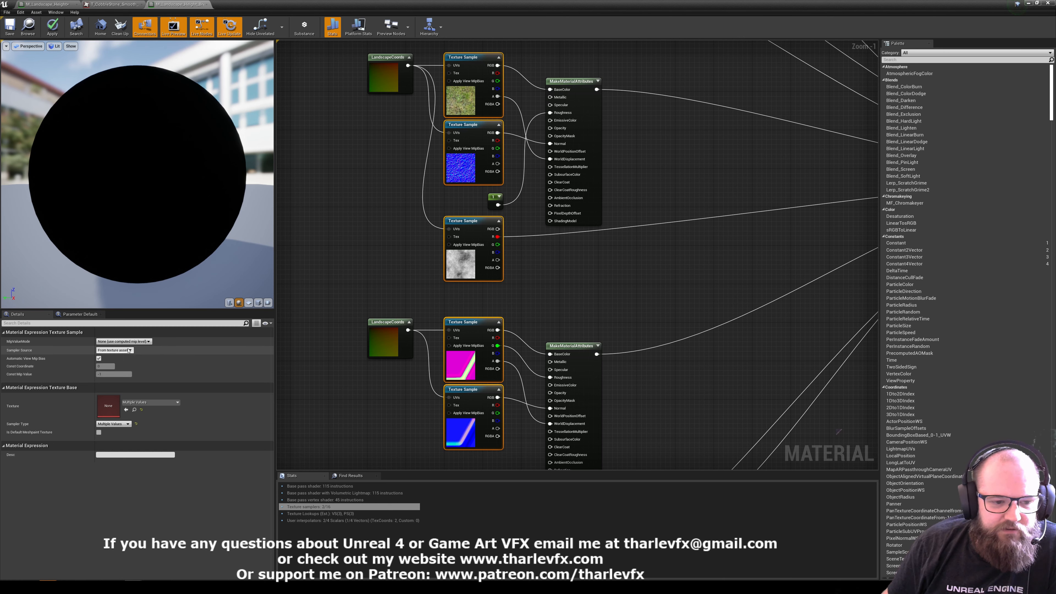
Set the sampler source of all selected Texture Sample nodes to Shared: Wrap and clear the selection
click(115, 350)
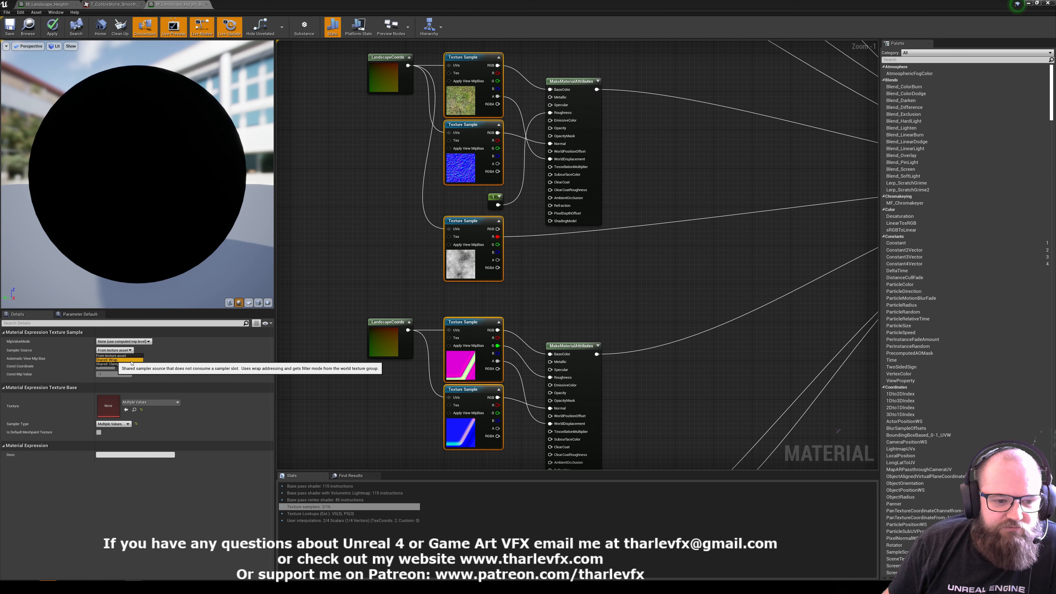
click(116, 361)
click(361, 222)
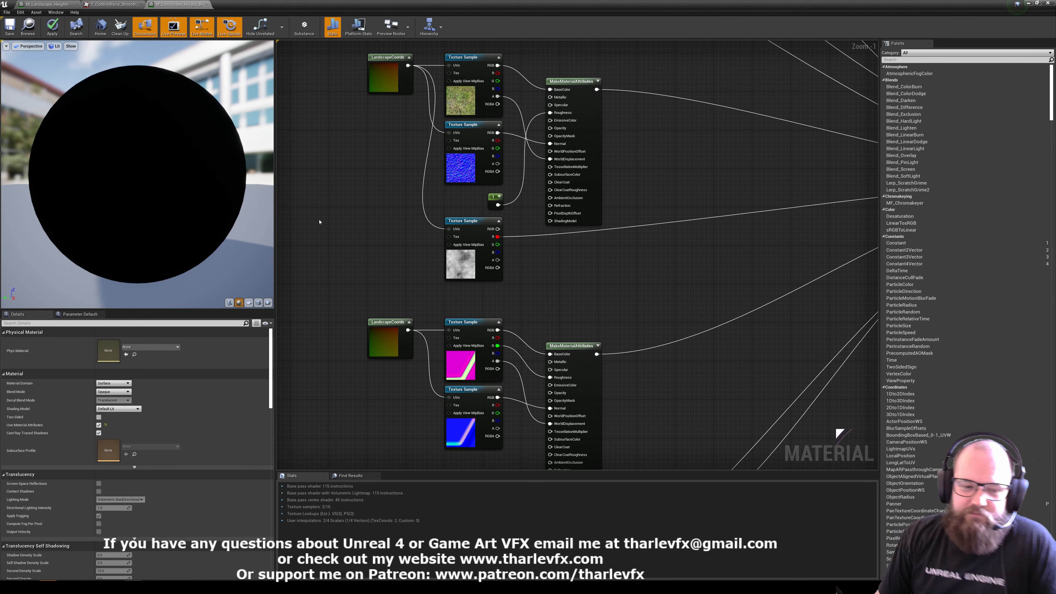
Check the Texture Sample nodes in the upper layer groups for the shared sampler source and save the material
right_drag(375, 131, 370, 171)
scroll(370, 171, down, 2)
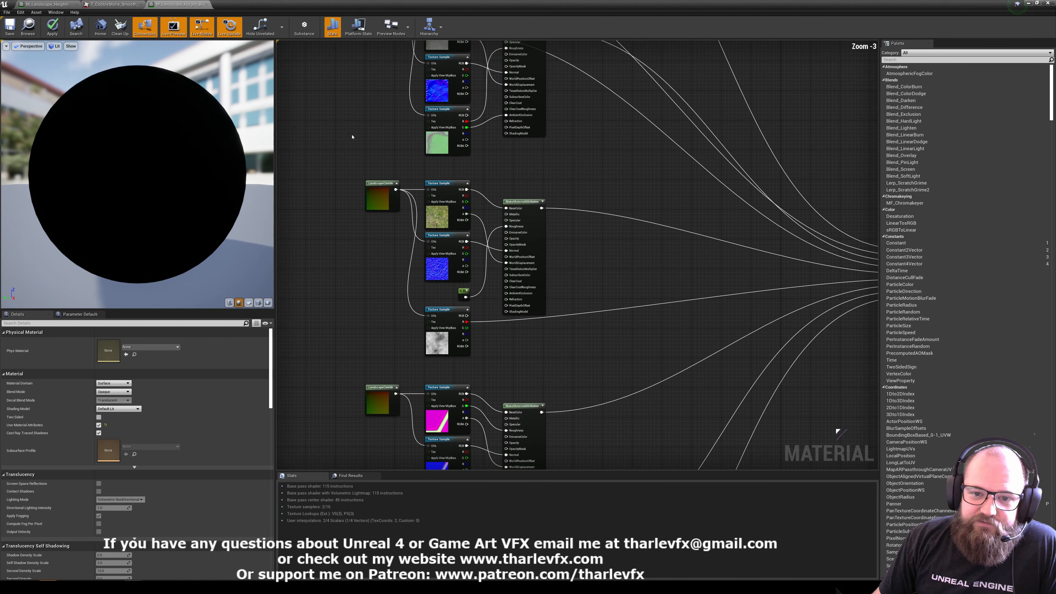
right_drag(349, 319, 376, 407)
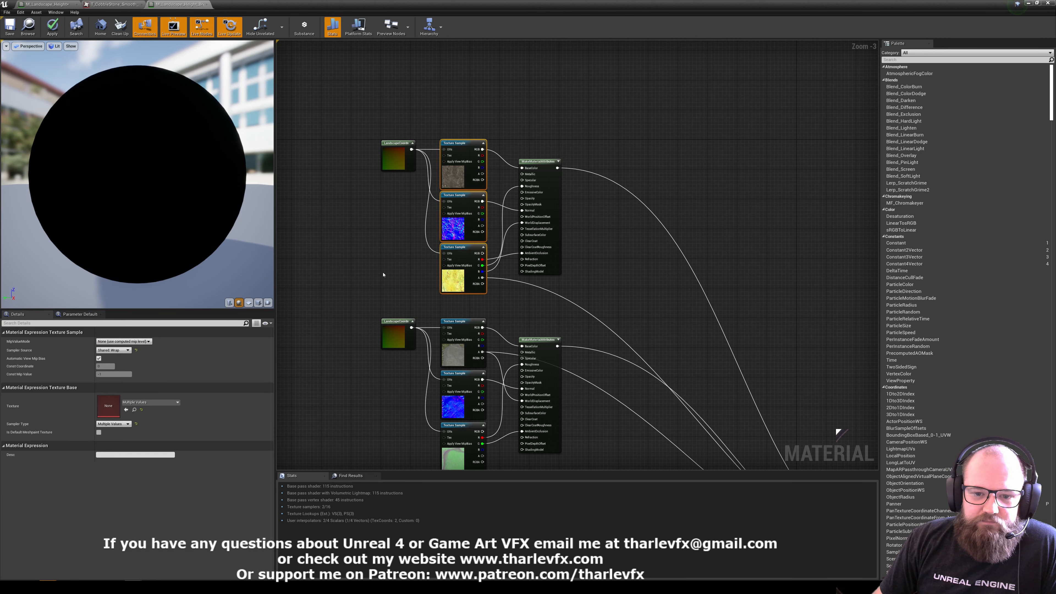
right_drag(468, 199, 460, 112)
key(ctrl+s)
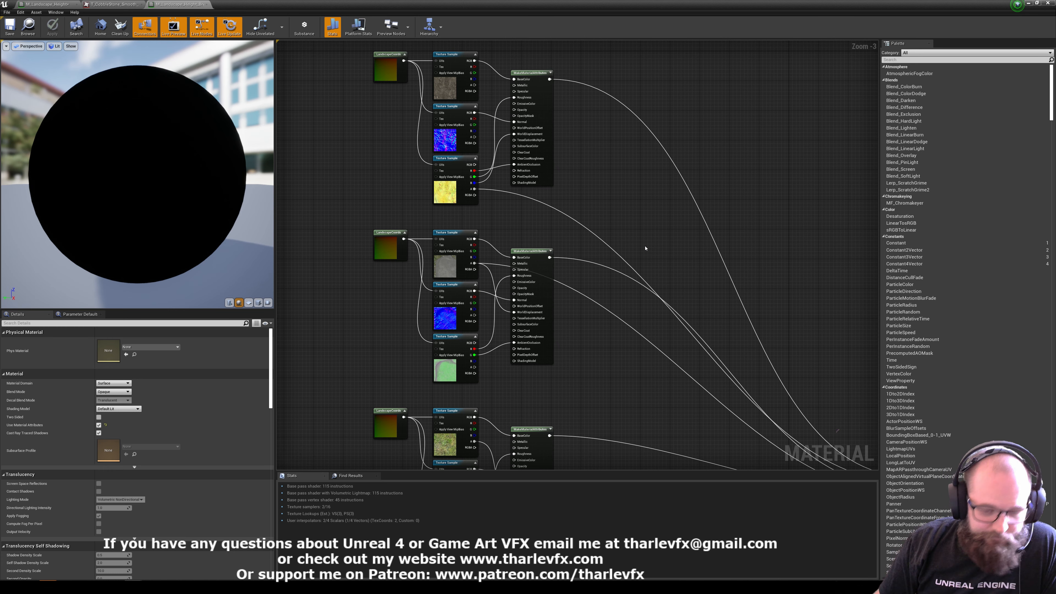
scroll(625, 192, down, 2)
right_drag(652, 263, 497, 208)
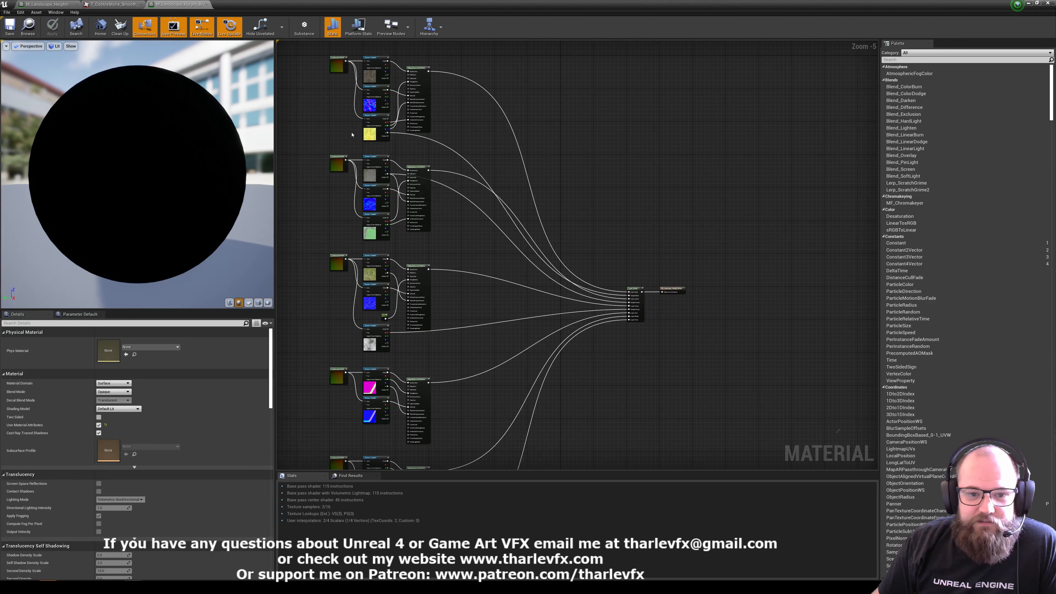
scroll(377, 173, up, 4)
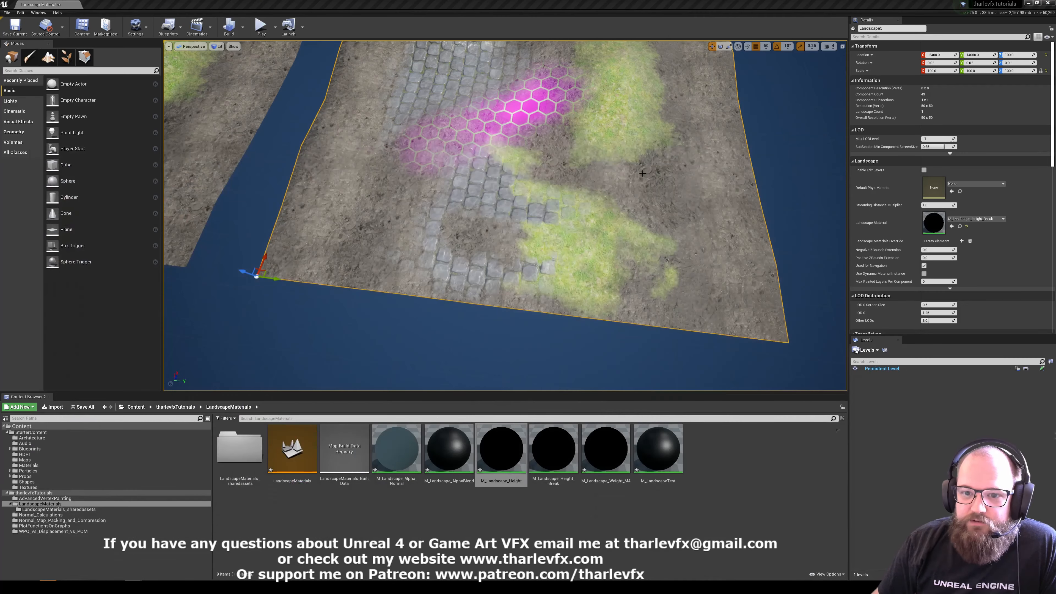
Switch to the level and inspect Landscape5's painted cobblestone, grass and magenta hexagon layers with the landscape deselected
right_drag(525, 140, 526, 125)
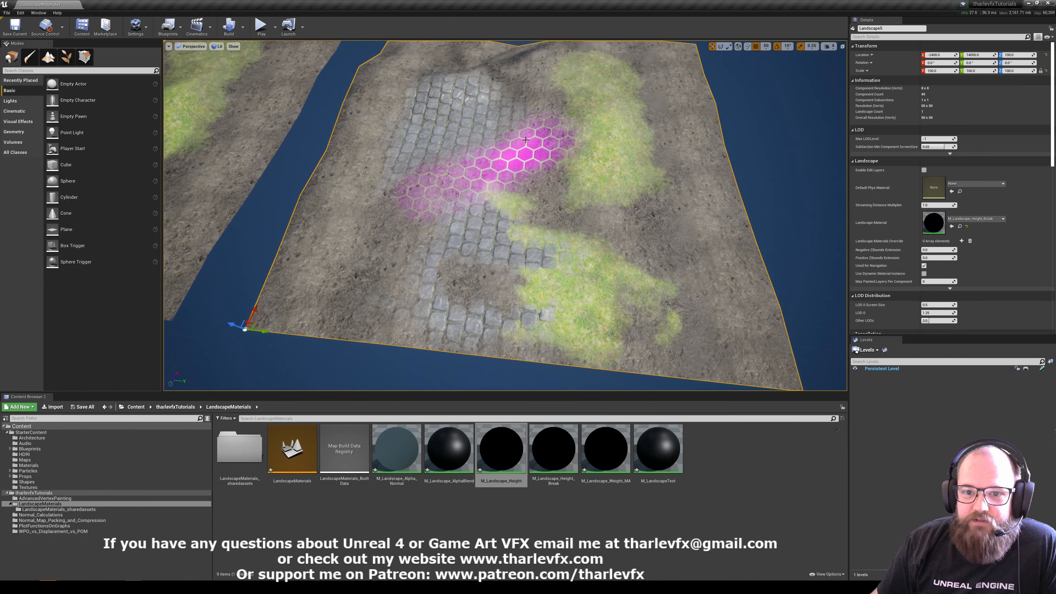
right_drag(486, 192, 497, 184)
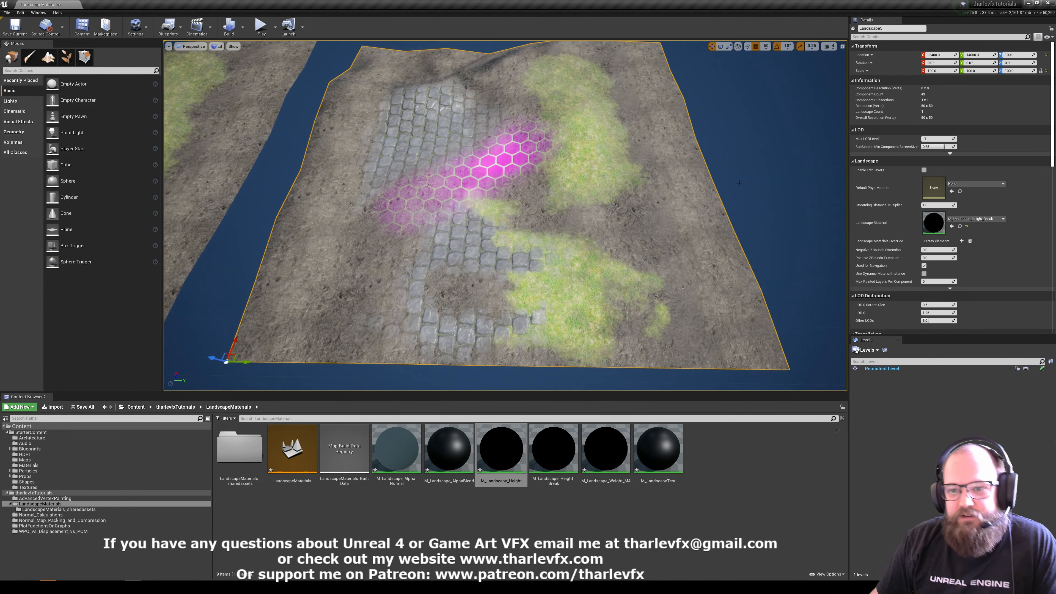
click(752, 180)
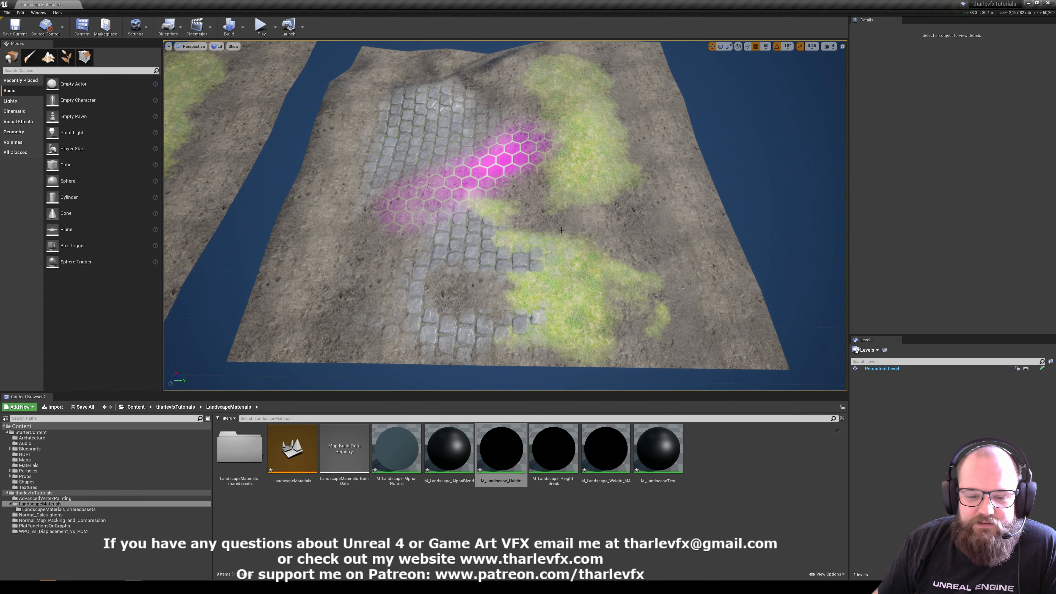
mouse_move(491, 160)
right_down()
mouse_move(487, 148)
mouse_move(491, 159)
right_up()
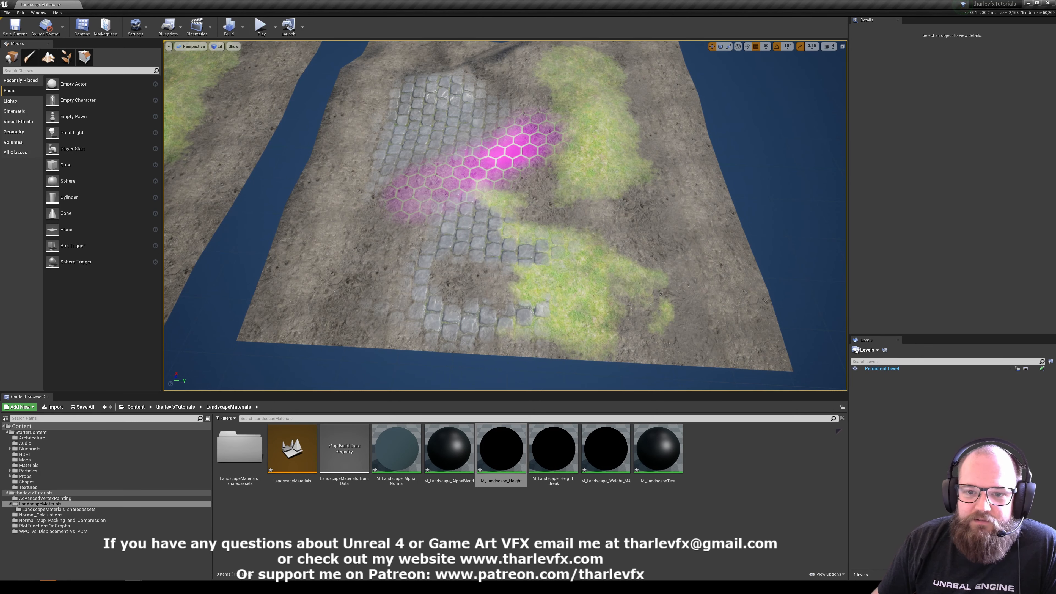
Revisit the landscape that uses M_Landscape_Alpha_Normal, select it, and look across to the neighbouring landscape
right_drag(594, 226, 546, 215)
key(s)
key(a)
key(a)
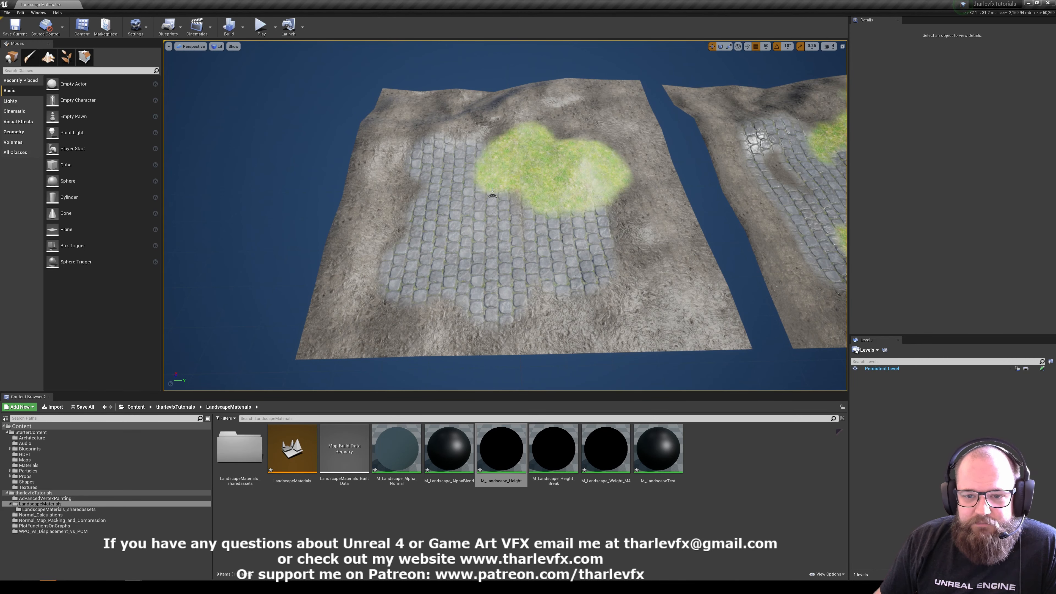
click(606, 243)
key(d)
right_drag(606, 242, 649, 237)
key(d)
key(w)
key(w)
key(s)
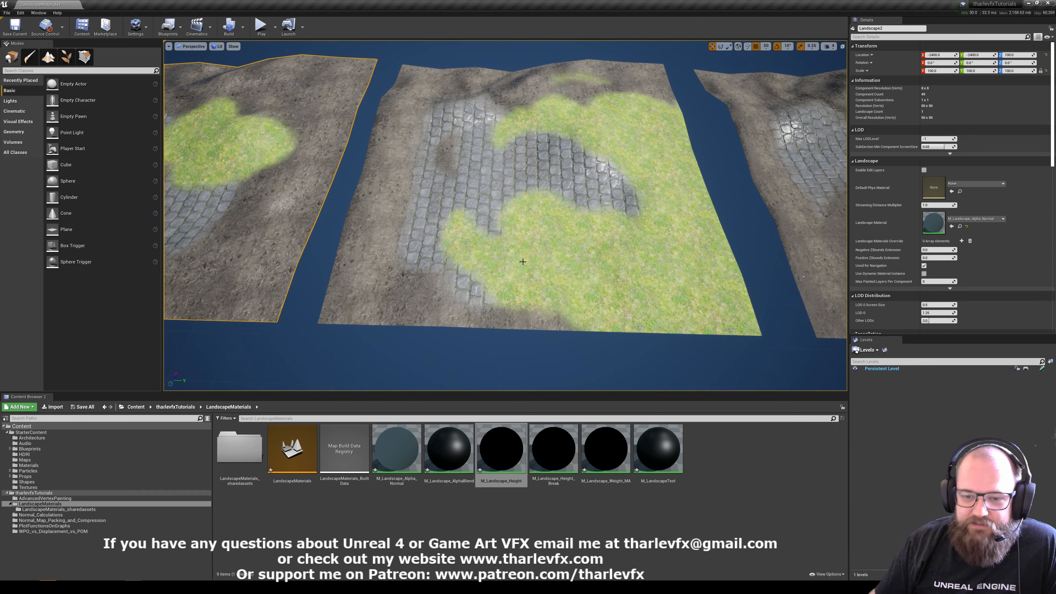
Compare the layer transitions and assigned materials of Landscape2 and Landscape3, finishing with Landscape3 selected and framed
right_drag(462, 217, 459, 206)
click(416, 217)
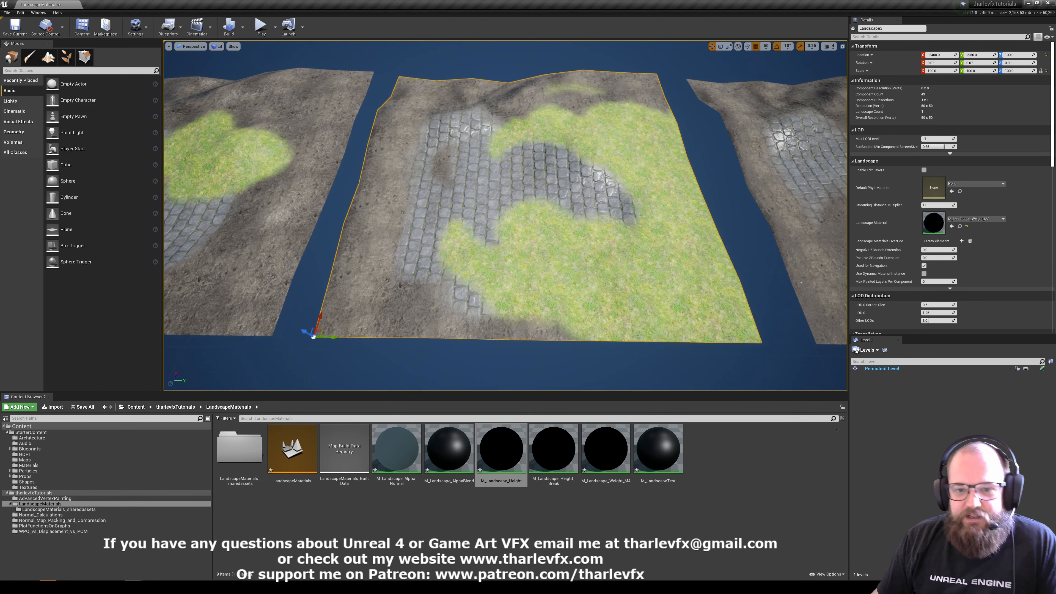
click(335, 208)
click(274, 213)
key(a)
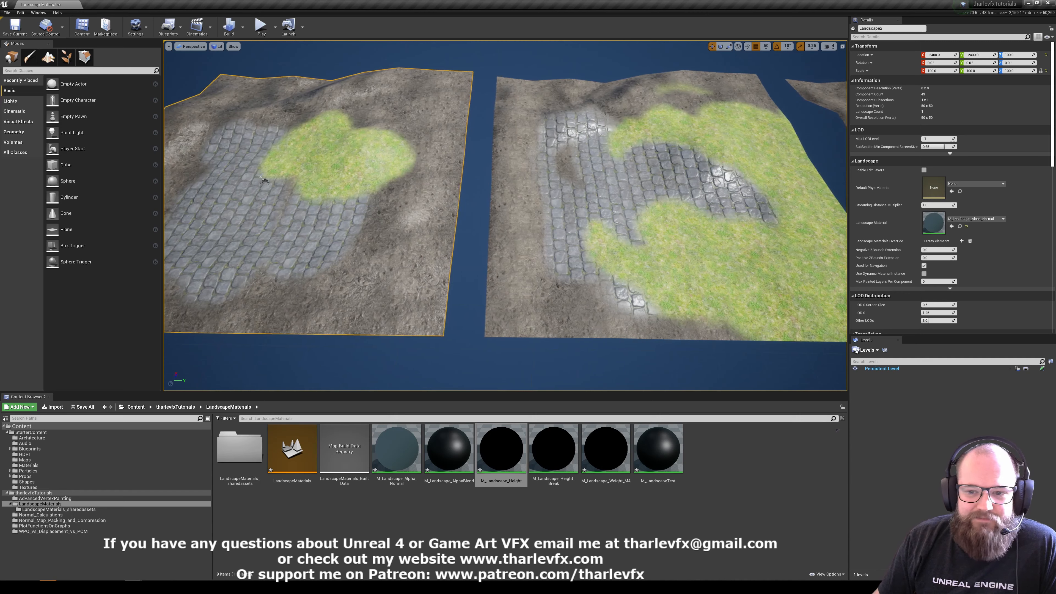
click(528, 196)
click(321, 124)
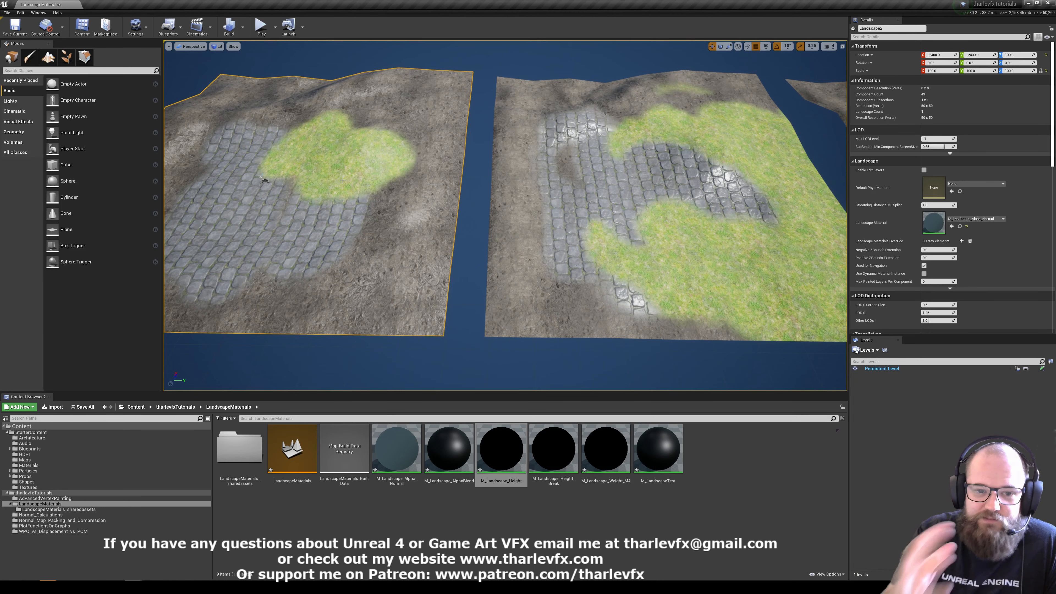
click(606, 202)
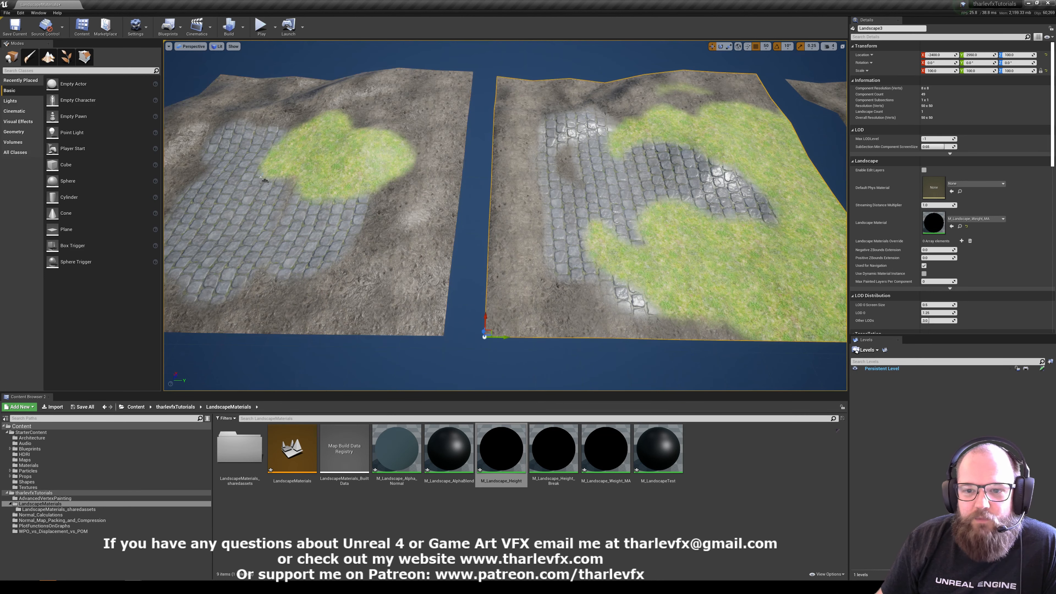
key(f)
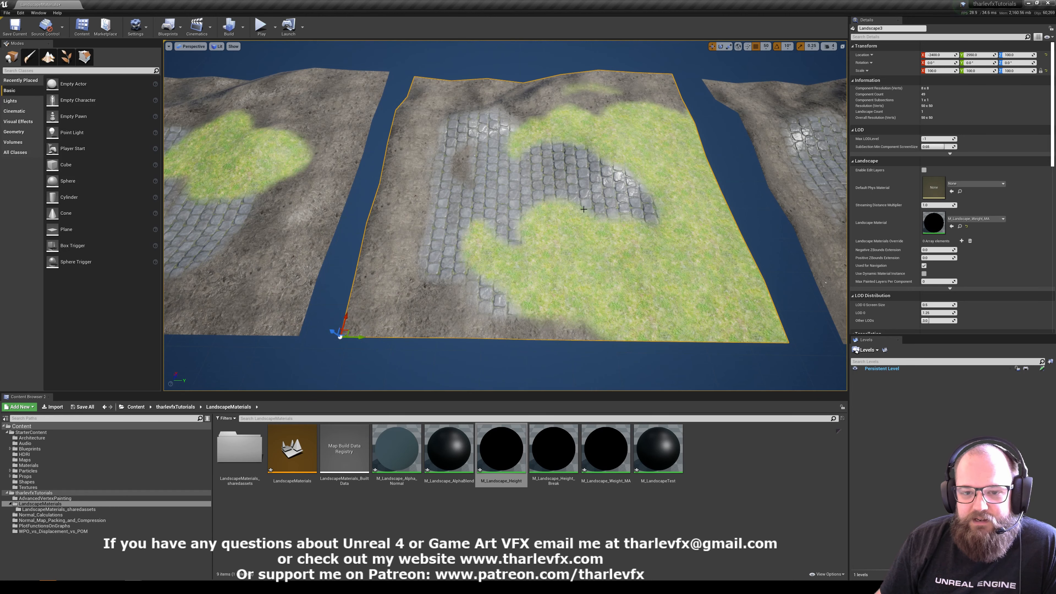
Survey the row of landscapes from Landscape3 to the one with the magenta hexagon layer, and deselect the landscapes
key(d)
right_drag(620, 185, 620, 200)
click(620, 185)
key(d)
key(w)
key(d)
right_drag(466, 176, 452, 141)
key(s)
key(Escape)
click(452, 141)
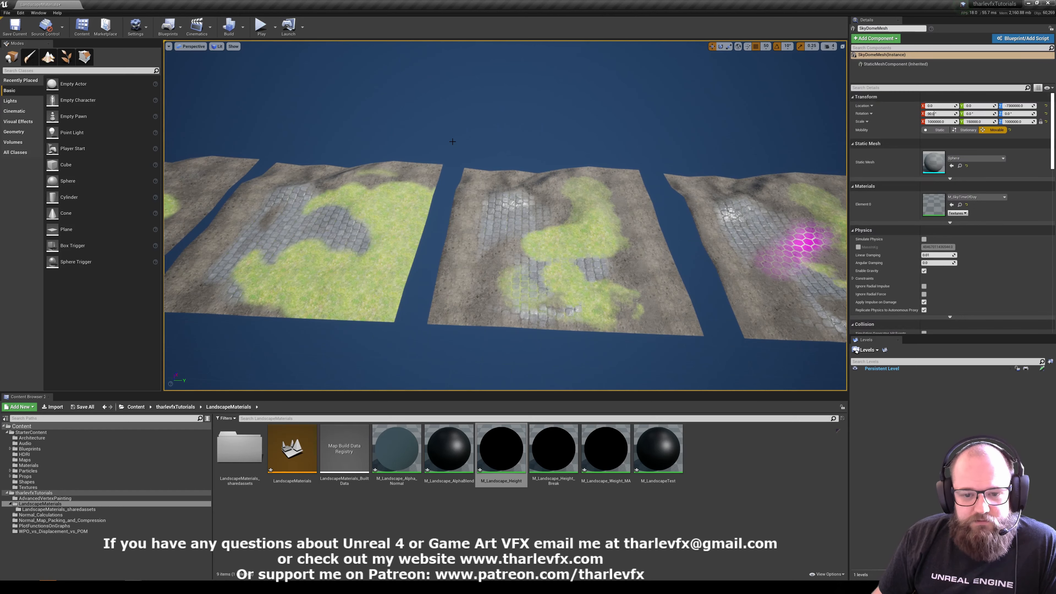